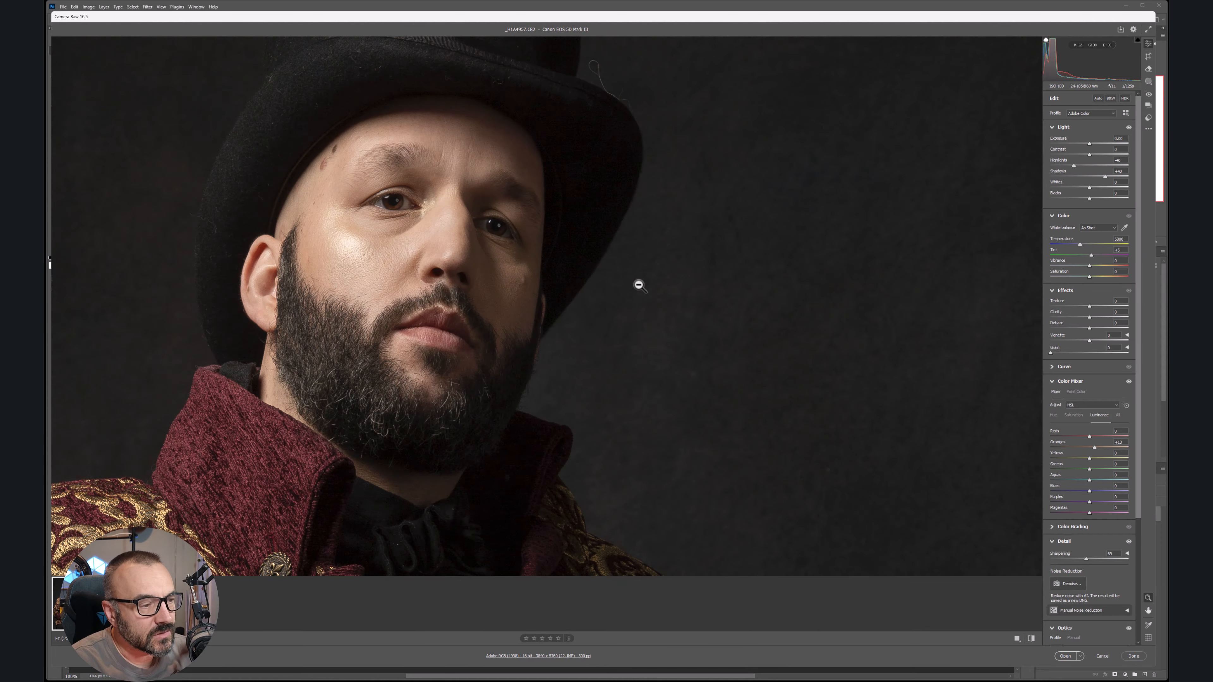
# - Examine the portrait's face, hat and costume at close range and in the full-frame view
pyautogui.scroll(2, 654, 253)
pyautogui.moveTo(680, 251); pyautogui.dragTo(587, 261)
pyautogui.moveTo(656, 341); pyautogui.dragTo(654, 281)
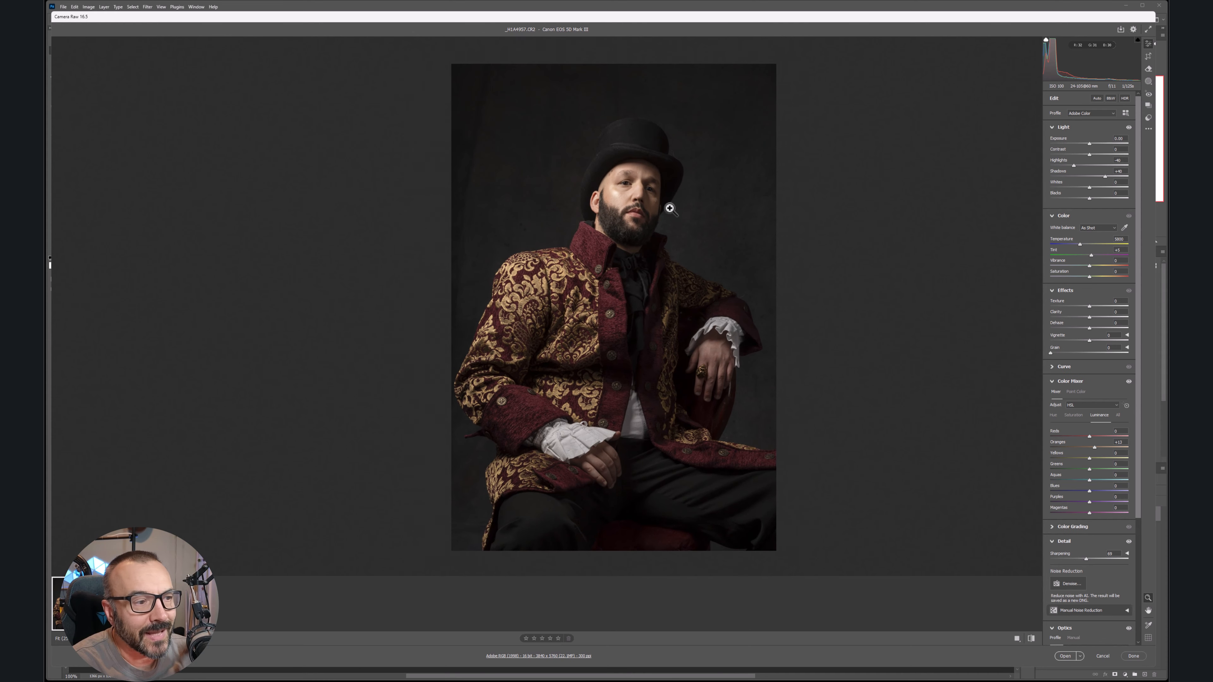
pyautogui.click(654, 194)
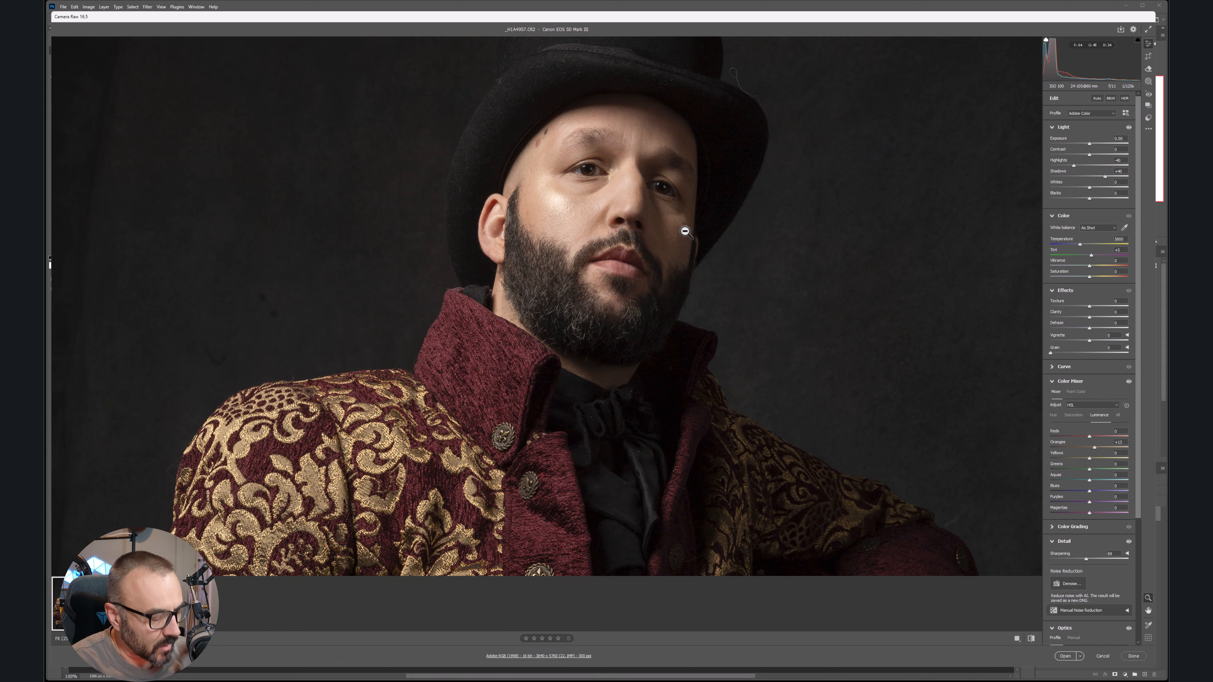
pyautogui.click(684, 233)
pyautogui.moveTo(614, 267); pyautogui.dragTo(606, 270)
pyautogui.moveTo(692, 317); pyautogui.dragTo(634, 288)
pyautogui.press('space')
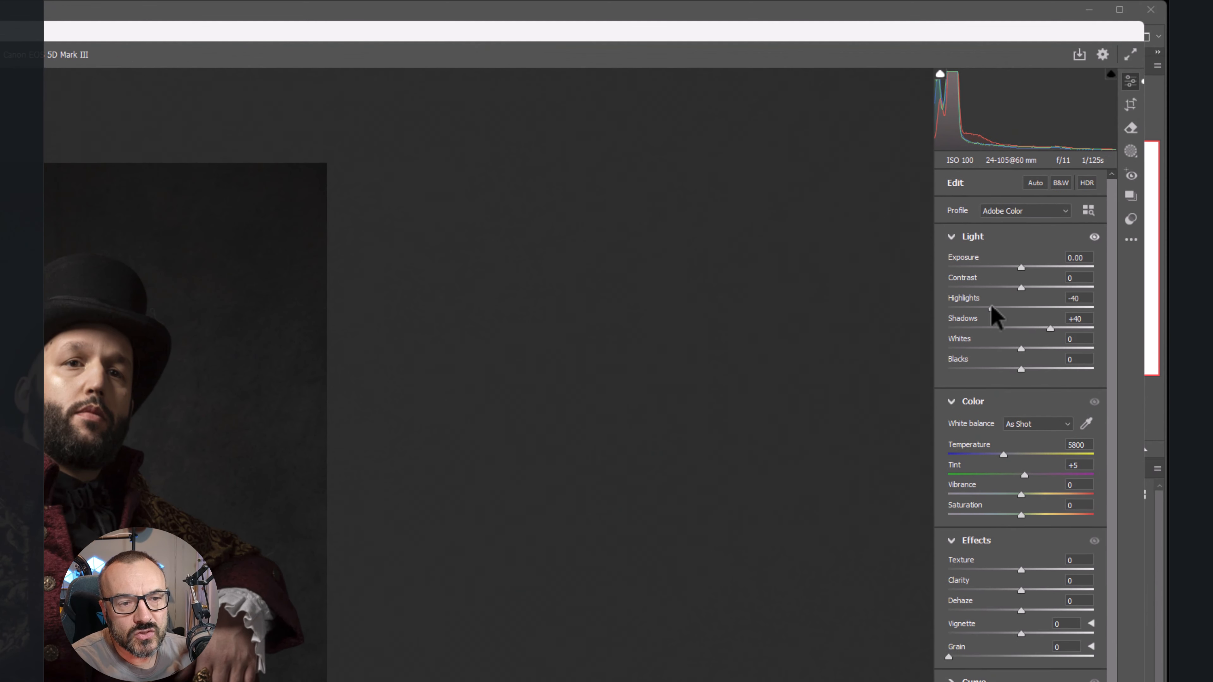
# - Set the raw photo's Highlights to -43 and Shadows to +41
pyautogui.moveTo(991, 308)
pyautogui.mouseDown()
pyautogui.moveTo(1022, 311)
pyautogui.moveTo(884, 309)
pyautogui.moveTo(989, 308)
pyautogui.mouseUp()
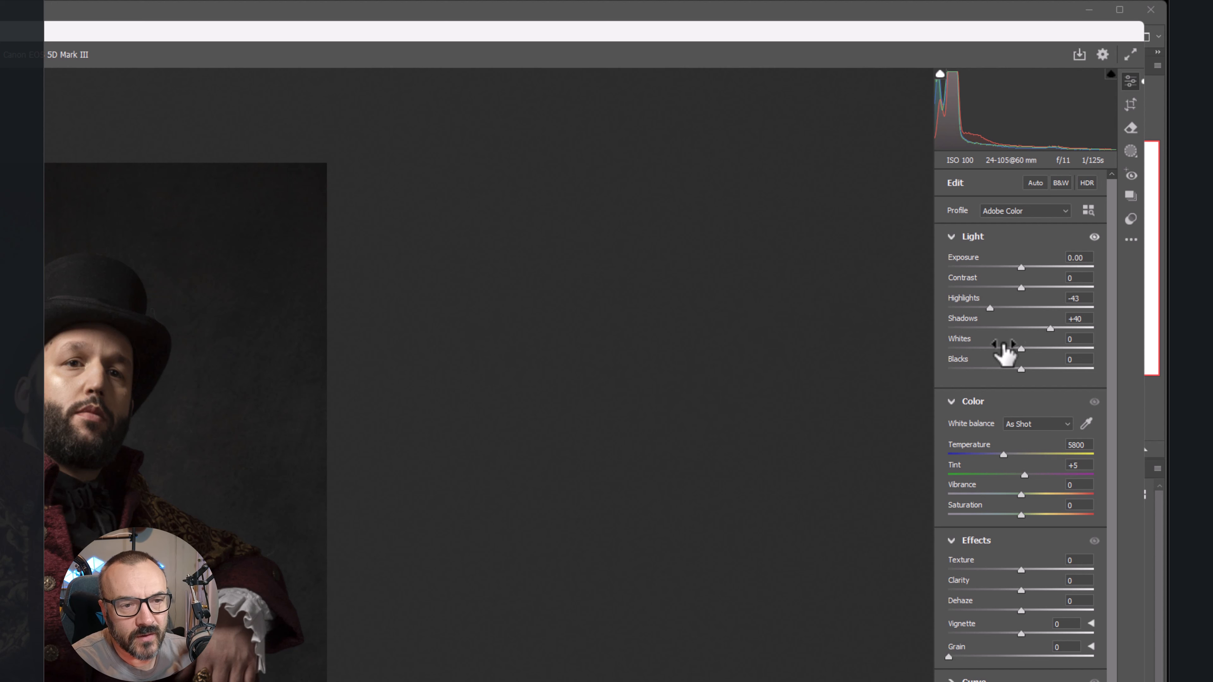
pyautogui.moveTo(1051, 332)
pyautogui.mouseDown()
pyautogui.moveTo(1061, 343)
pyautogui.moveTo(1132, 339)
pyautogui.moveTo(1037, 343)
pyautogui.moveTo(1053, 344)
pyautogui.mouseUp()
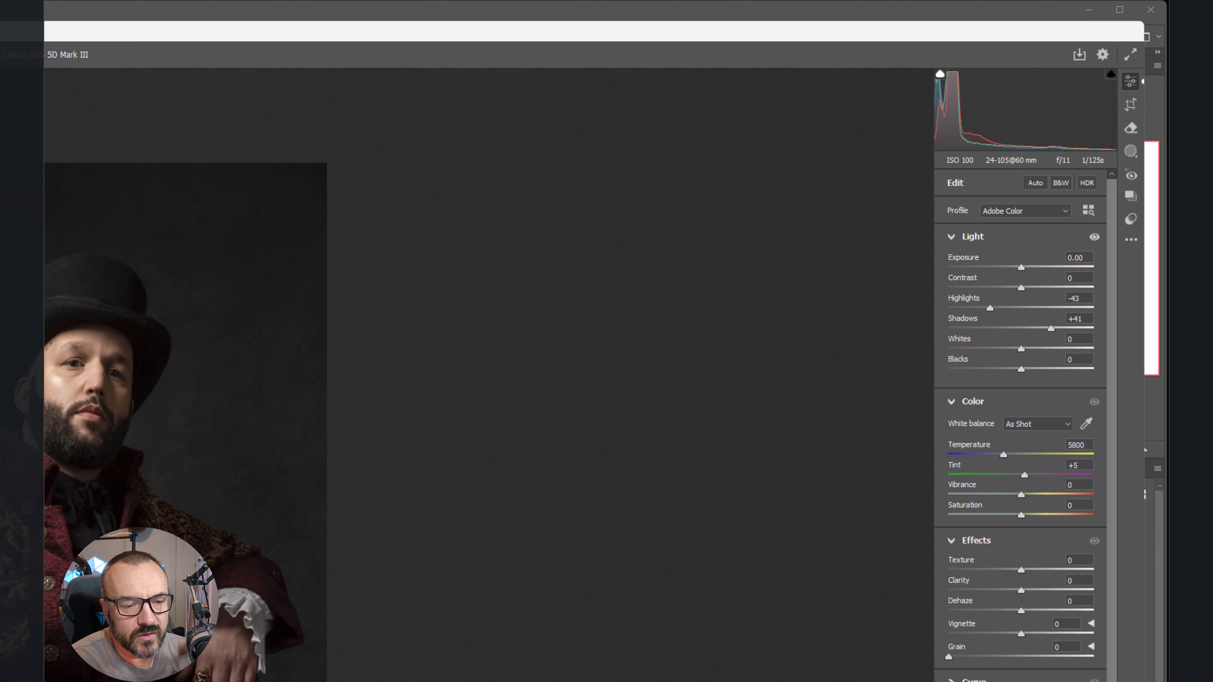
# - Compare the photo with and without lens profile corrections, keep them enabled, and open the image in Photoshop
pyautogui.scroll(-6, 1020, 429)
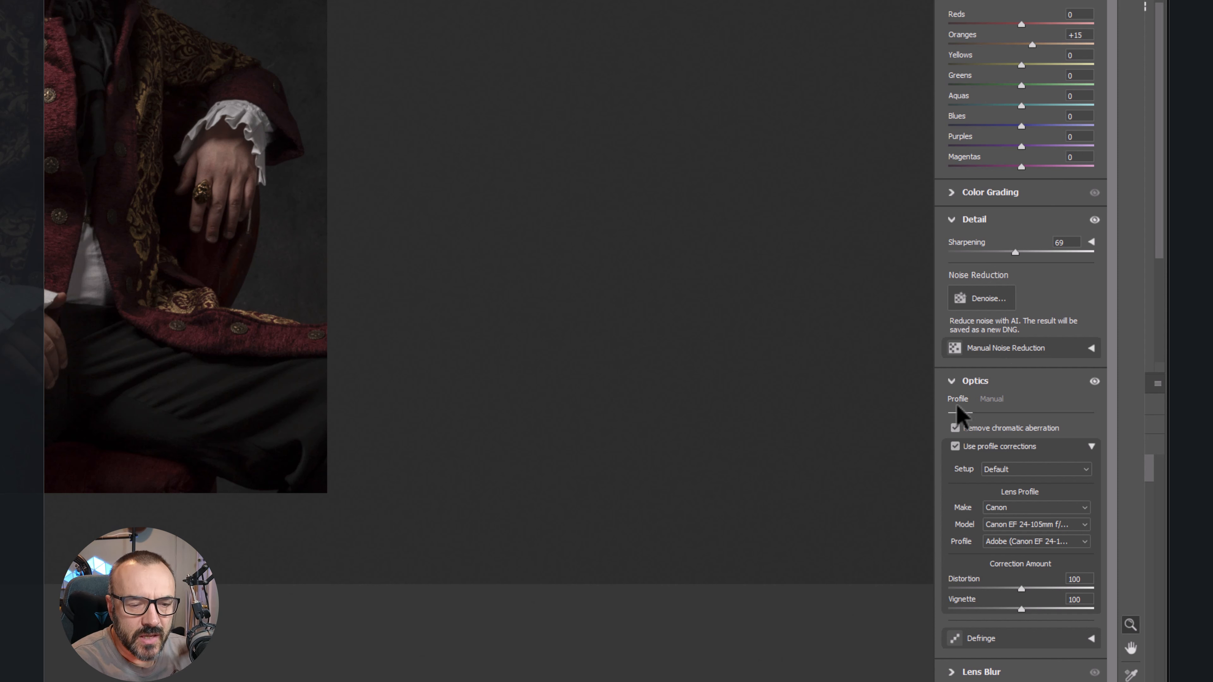
pyautogui.click(955, 446)
pyautogui.click(955, 446)
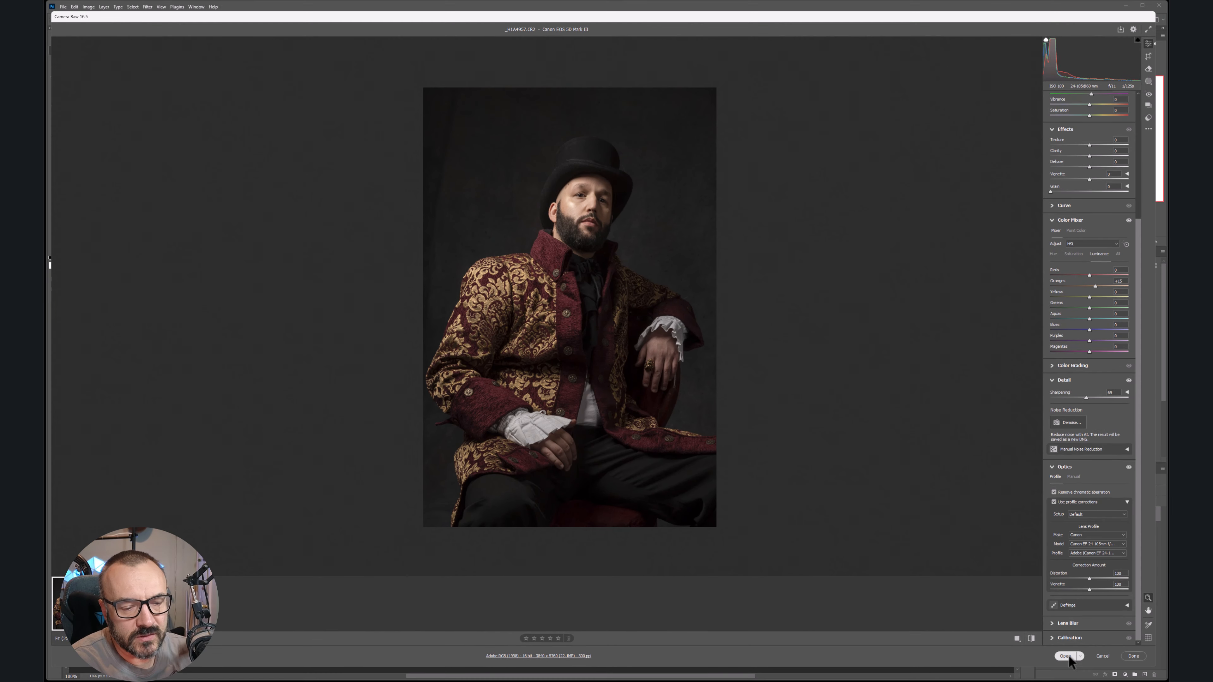
pyautogui.click(1067, 657)
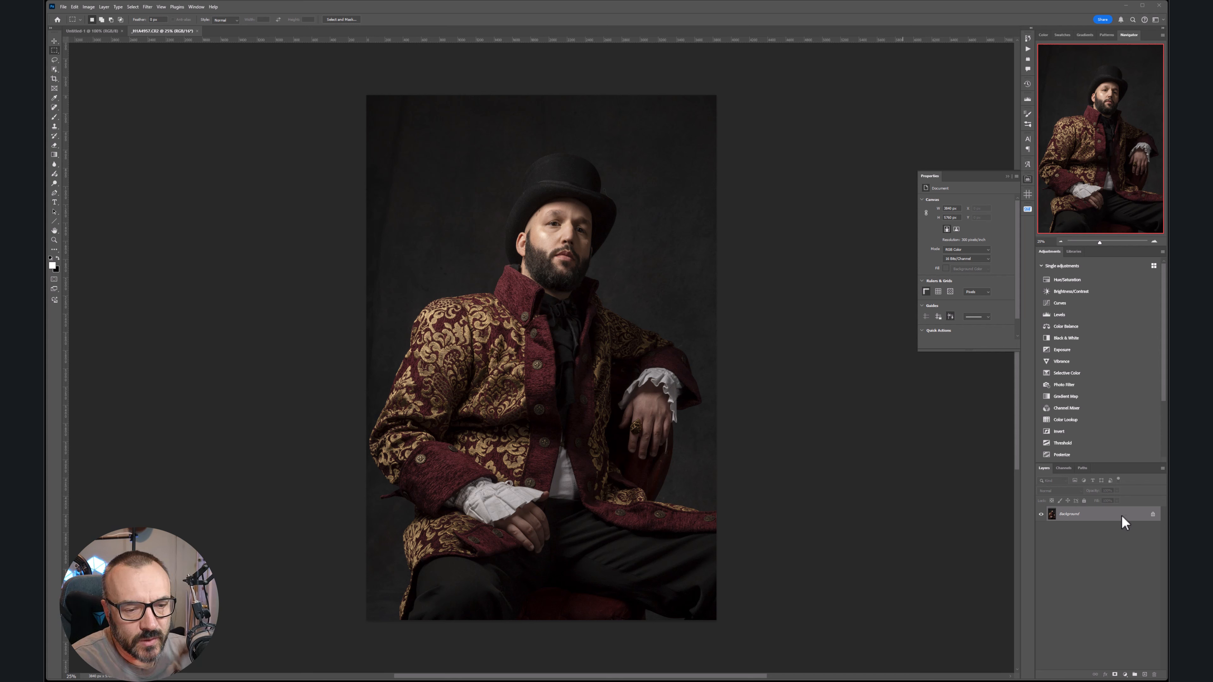
# - Unlock the photo's layer and add an empty layer named "background" beneath it
pyautogui.click(1152, 516)
pyautogui.click(1152, 515)
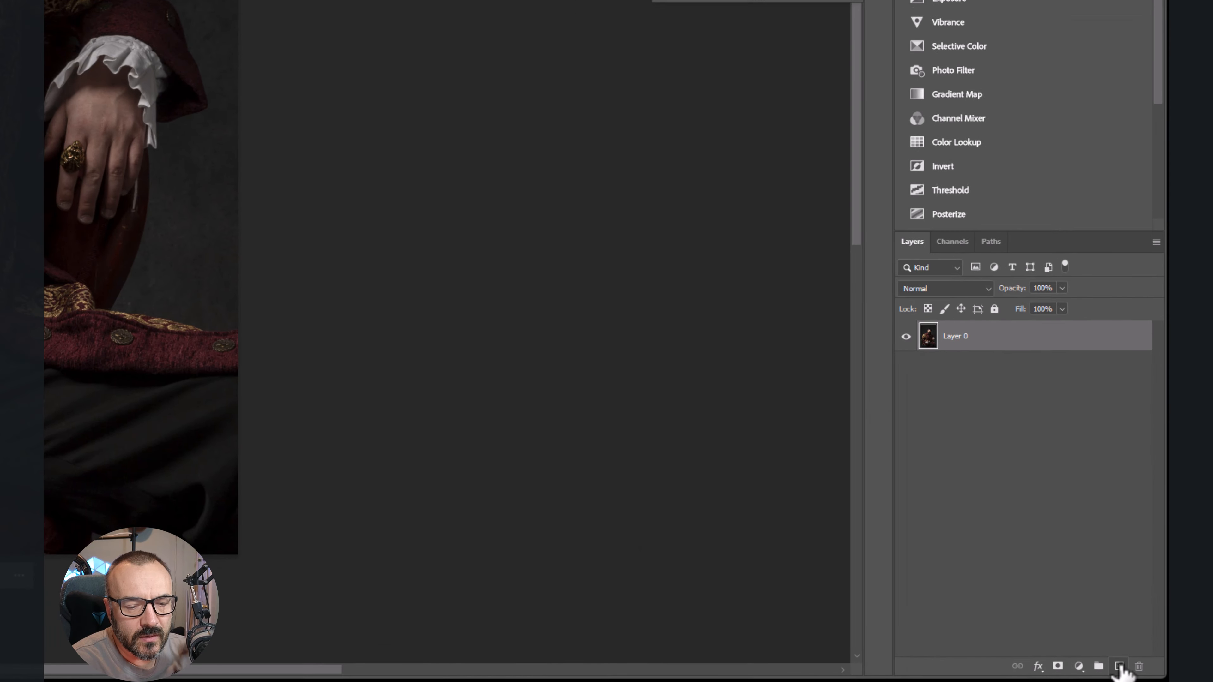
pyautogui.click(1118, 666)
pyautogui.moveTo(978, 345); pyautogui.dragTo(961, 368)
pyautogui.doubleClick(957, 367)
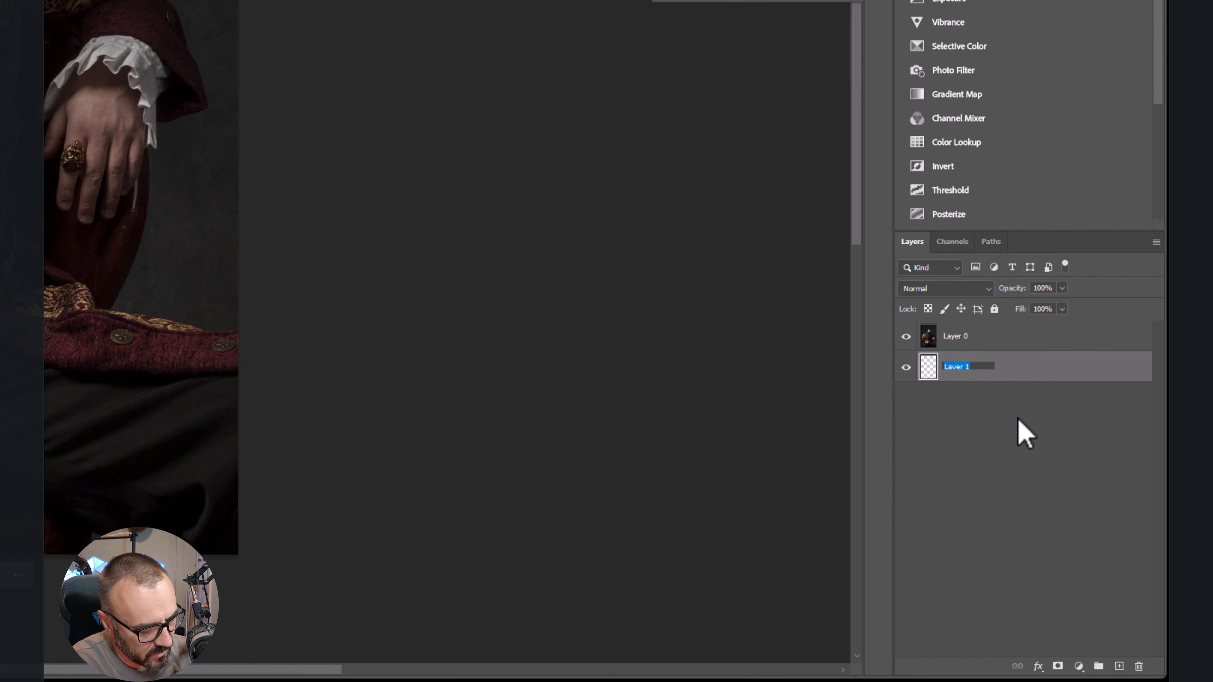
pyautogui.write('background')
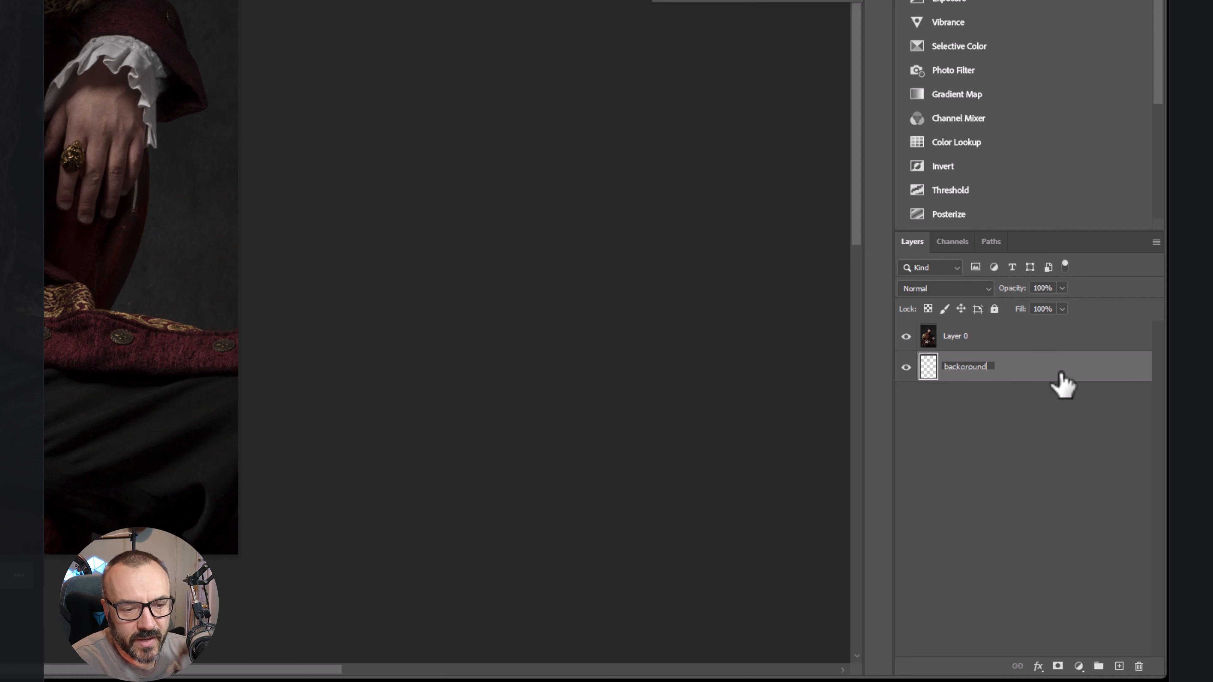
pyautogui.press('Return')
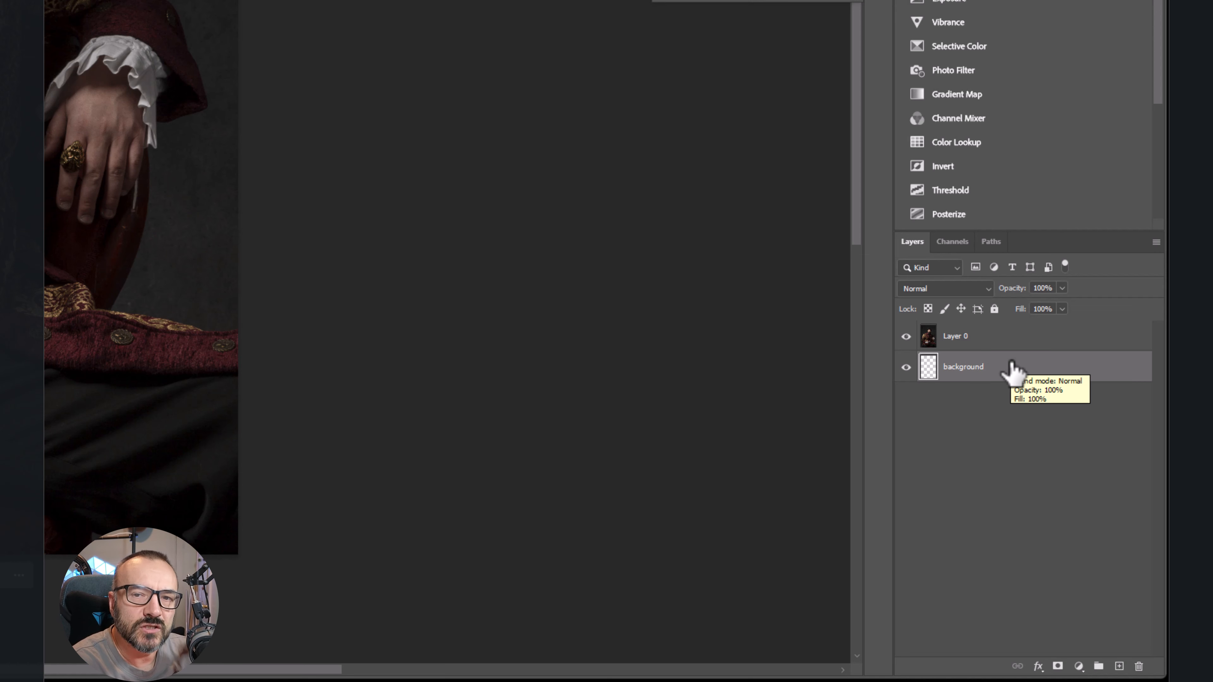
# - Rename the portrait photo's layer "model"
pyautogui.click(1031, 337)
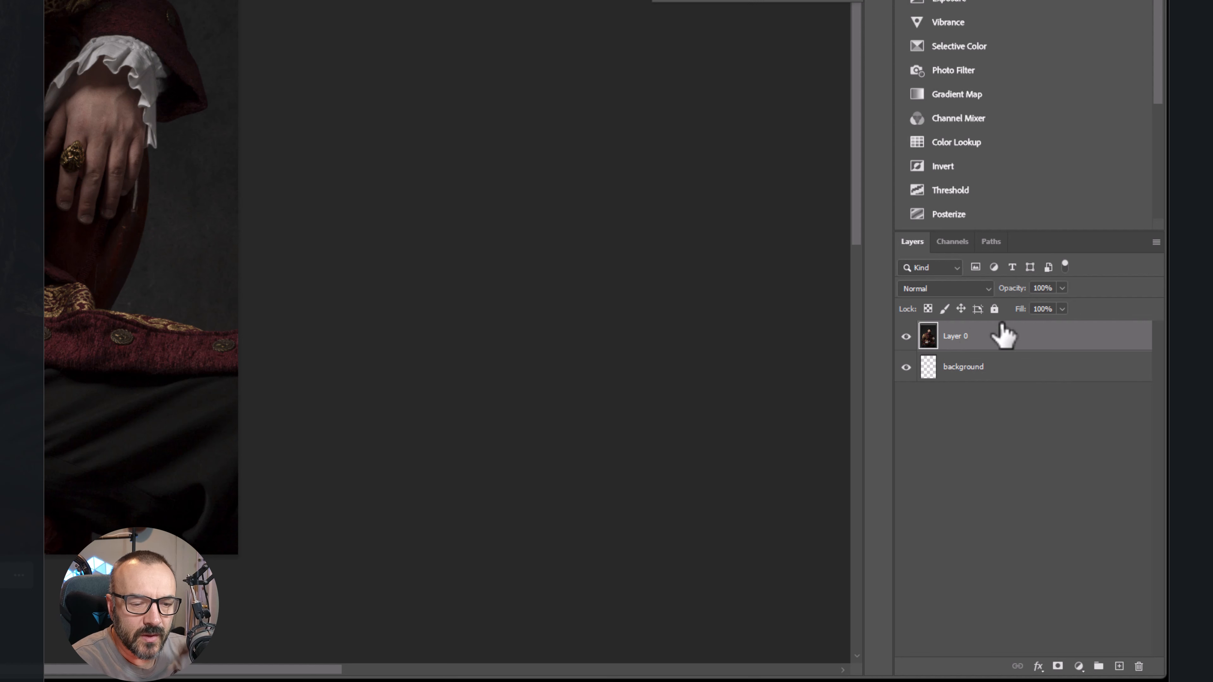
pyautogui.doubleClick(958, 340)
pyautogui.write('mod')
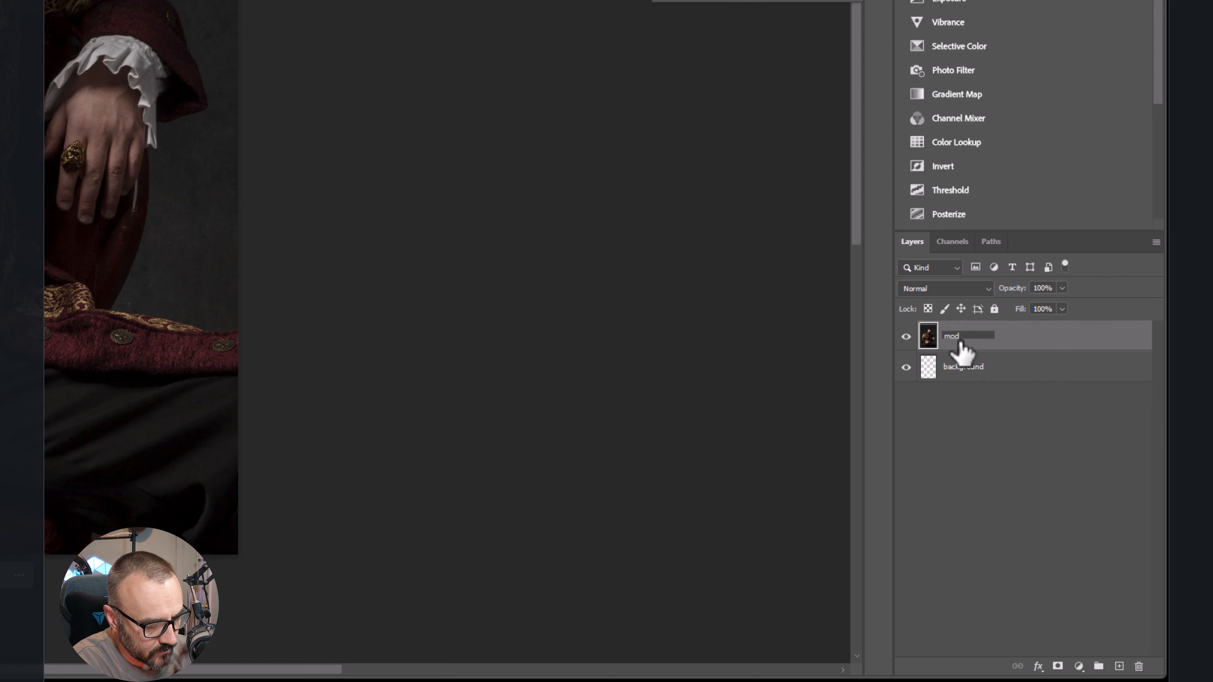
pyautogui.write('el')
pyautogui.press('Return')
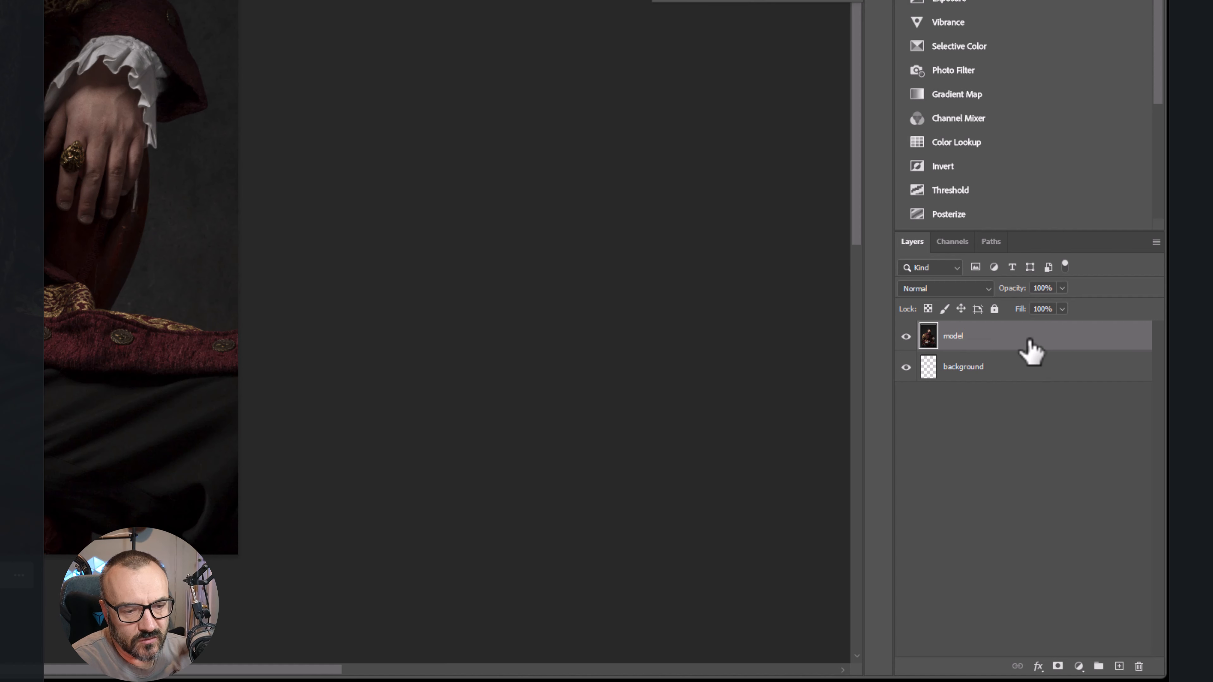
# - Duplicate the model layer and name the copy "model mask"
pyautogui.hotkey('ctrl', 'j')
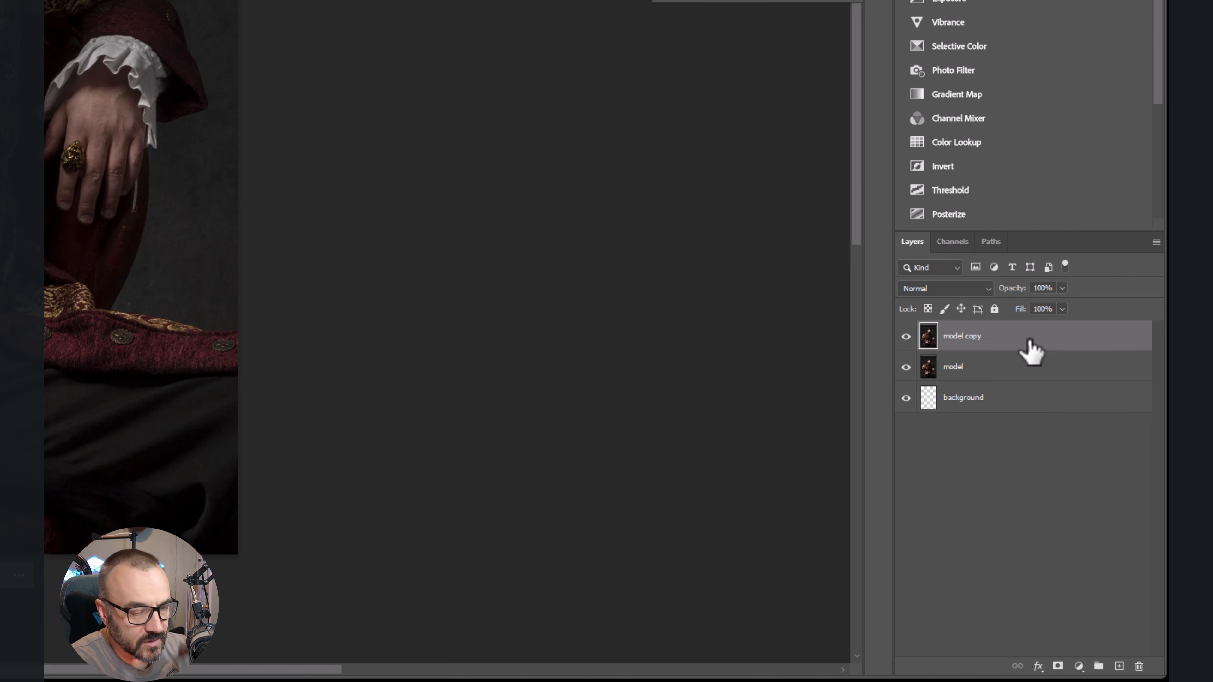
pyautogui.doubleClick(965, 336)
pyautogui.write('mask')
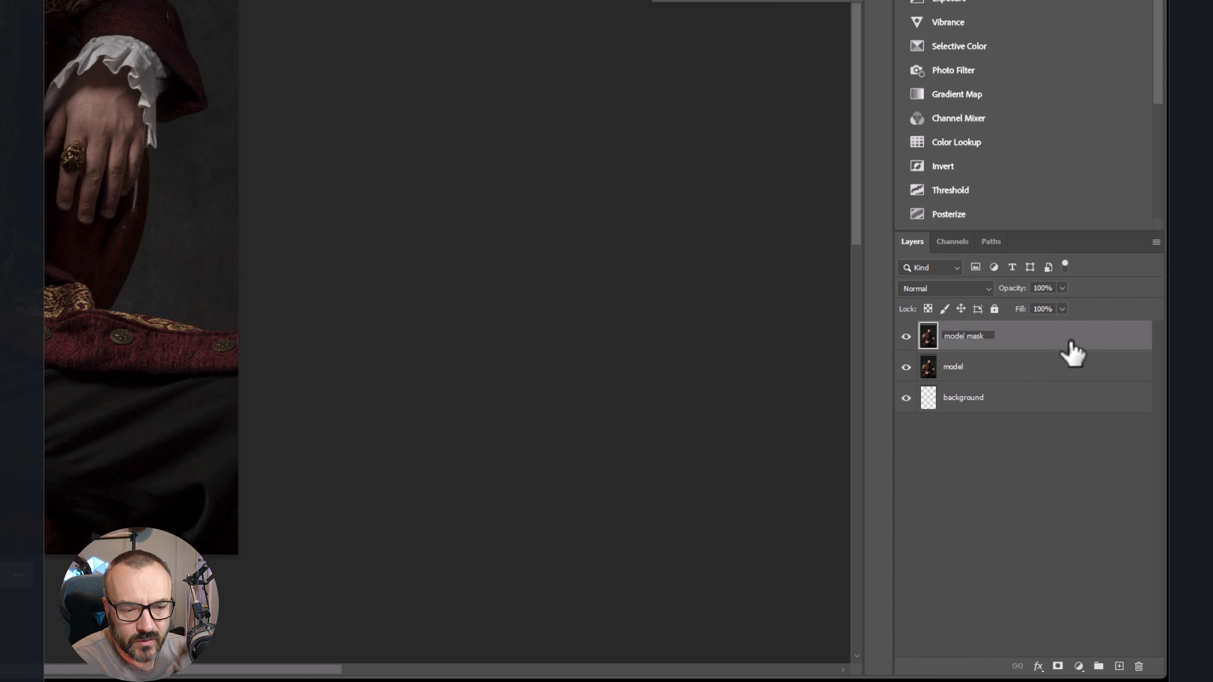
pyautogui.press('Return')
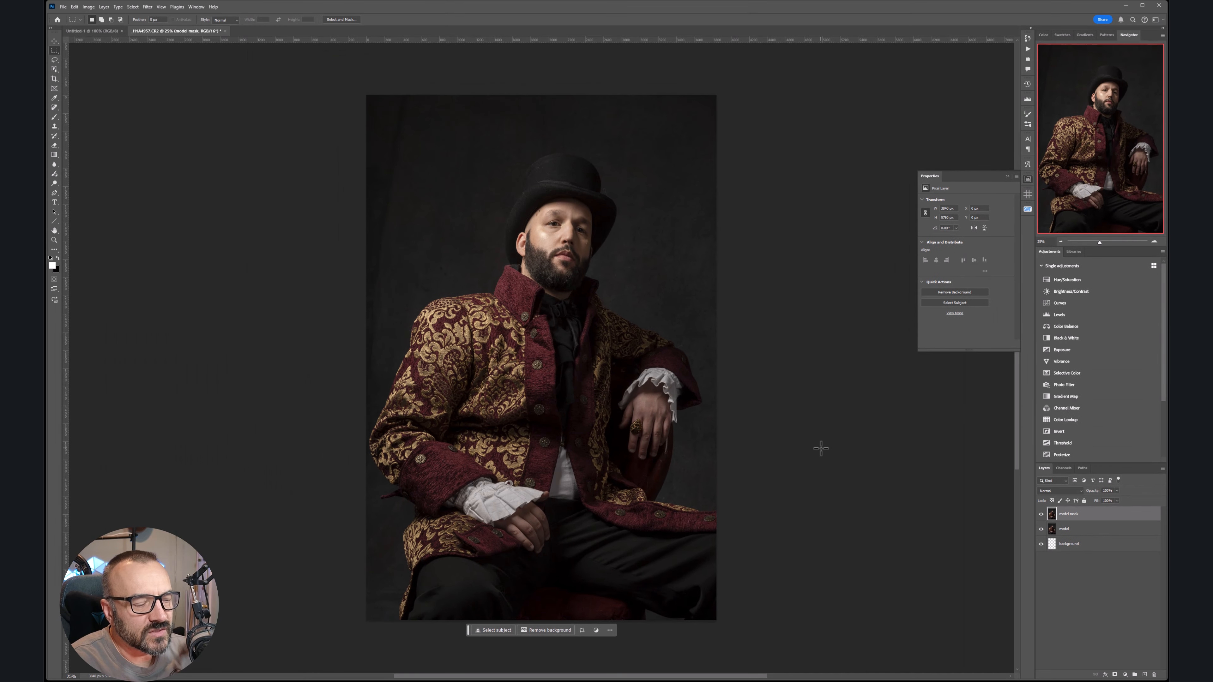
# - Hide the model layer, remove the background from the model mask layer, and check the cutout edge around the hat
pyautogui.click(1041, 529)
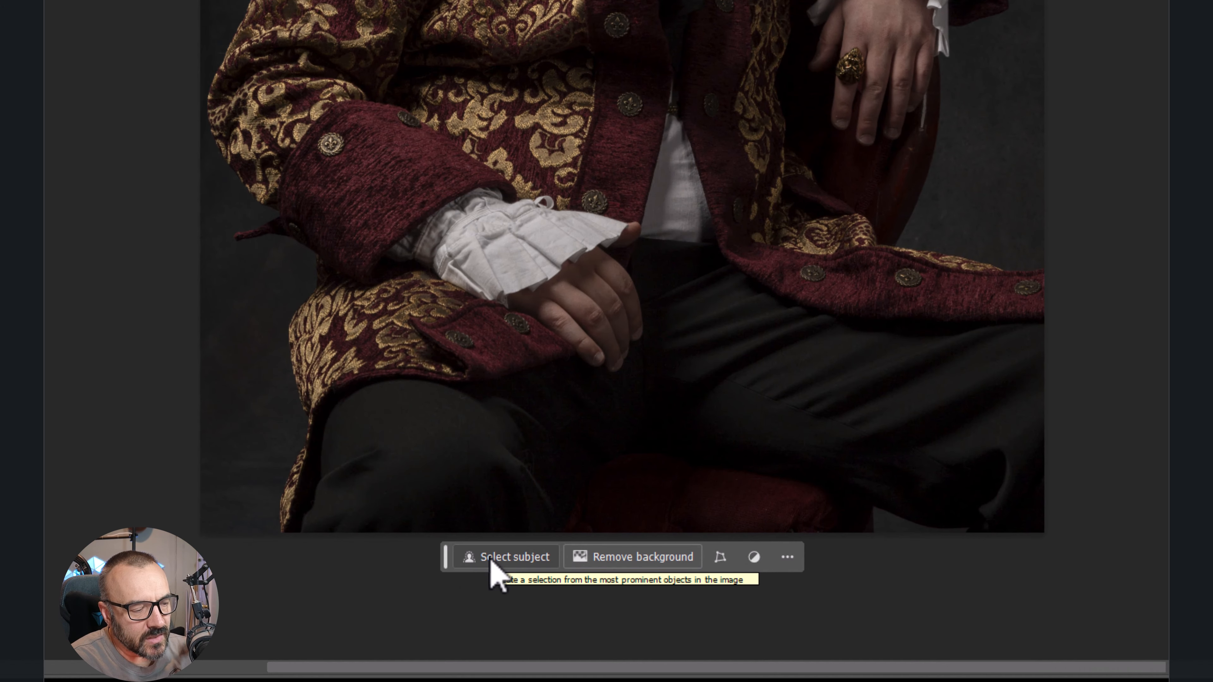
pyautogui.click(612, 561)
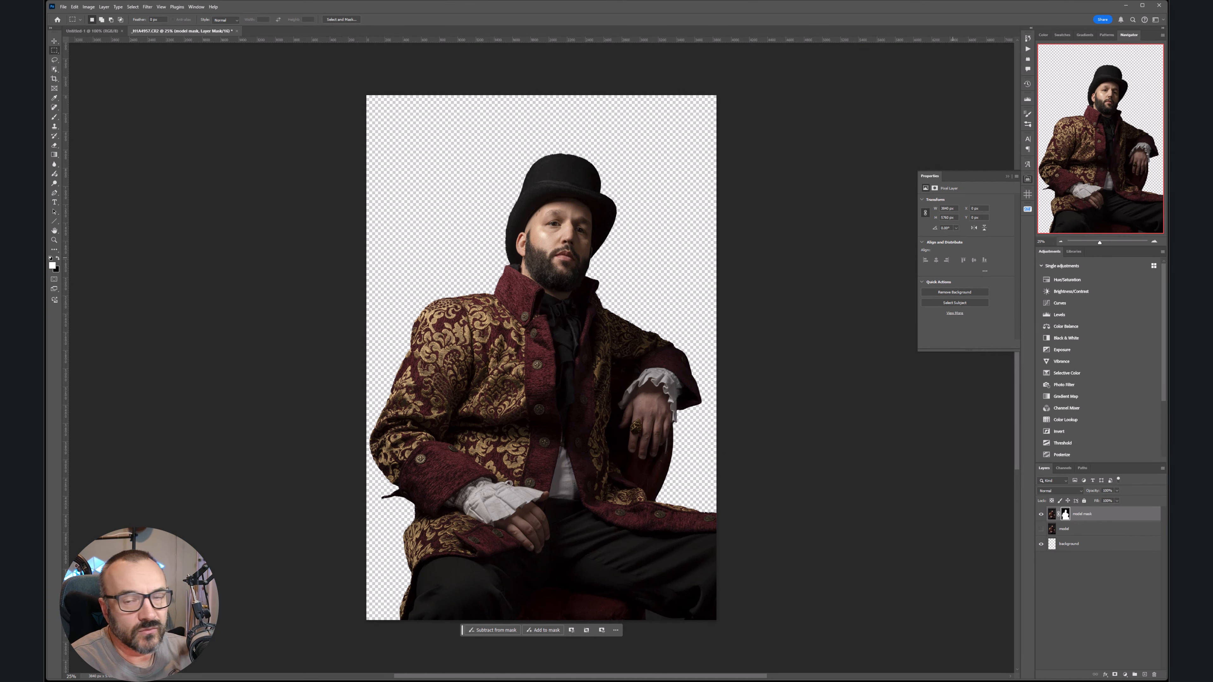
pyautogui.hotkey('alt', 'Tab')
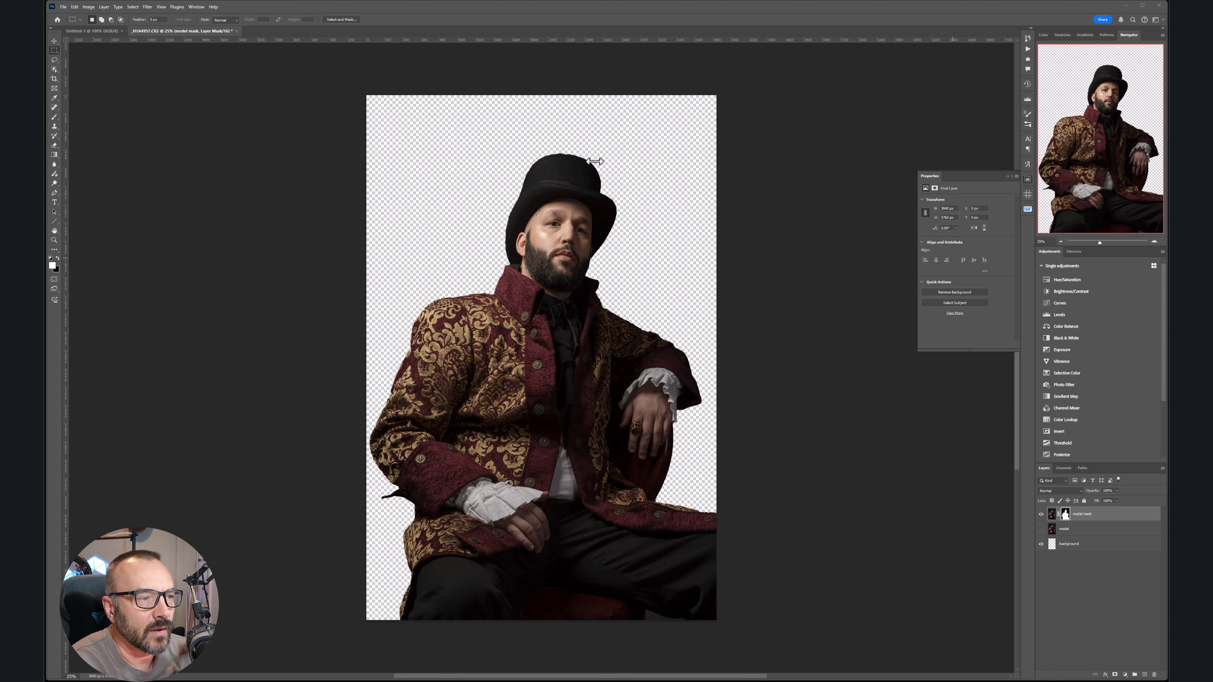
pyautogui.click(567, 161)
pyautogui.scroll(8, 545, 150)
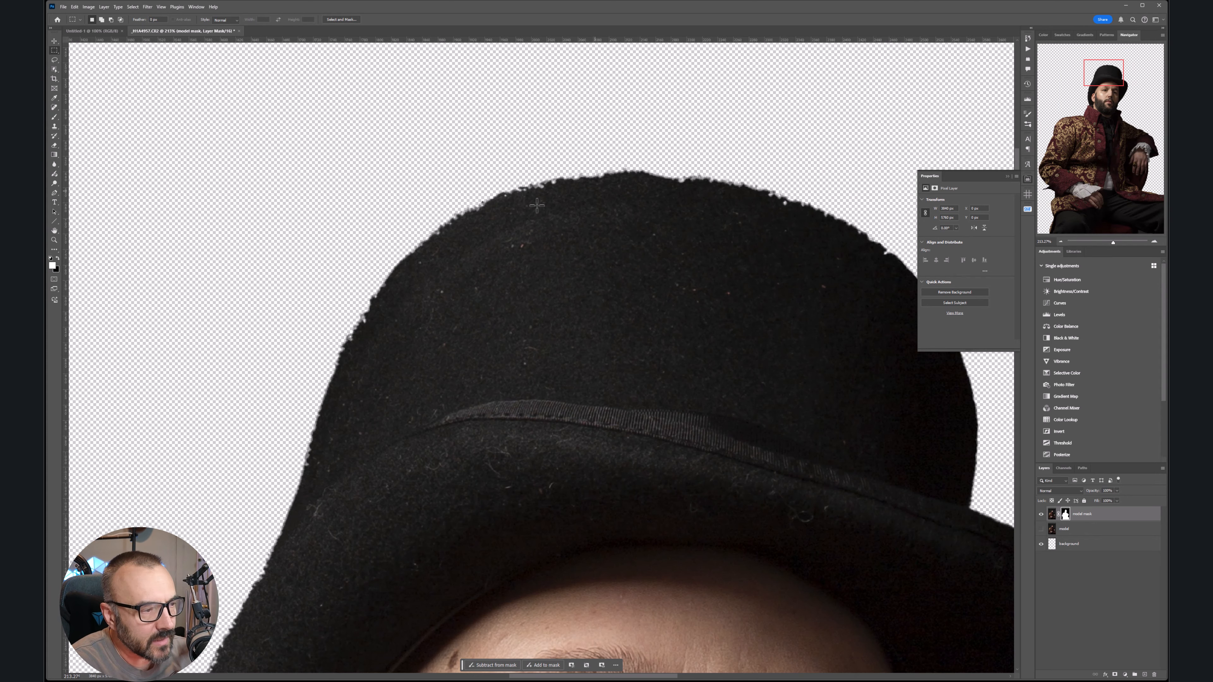
pyautogui.scroll(-3, 631, 309)
pyautogui.scroll(-5, 631, 310)
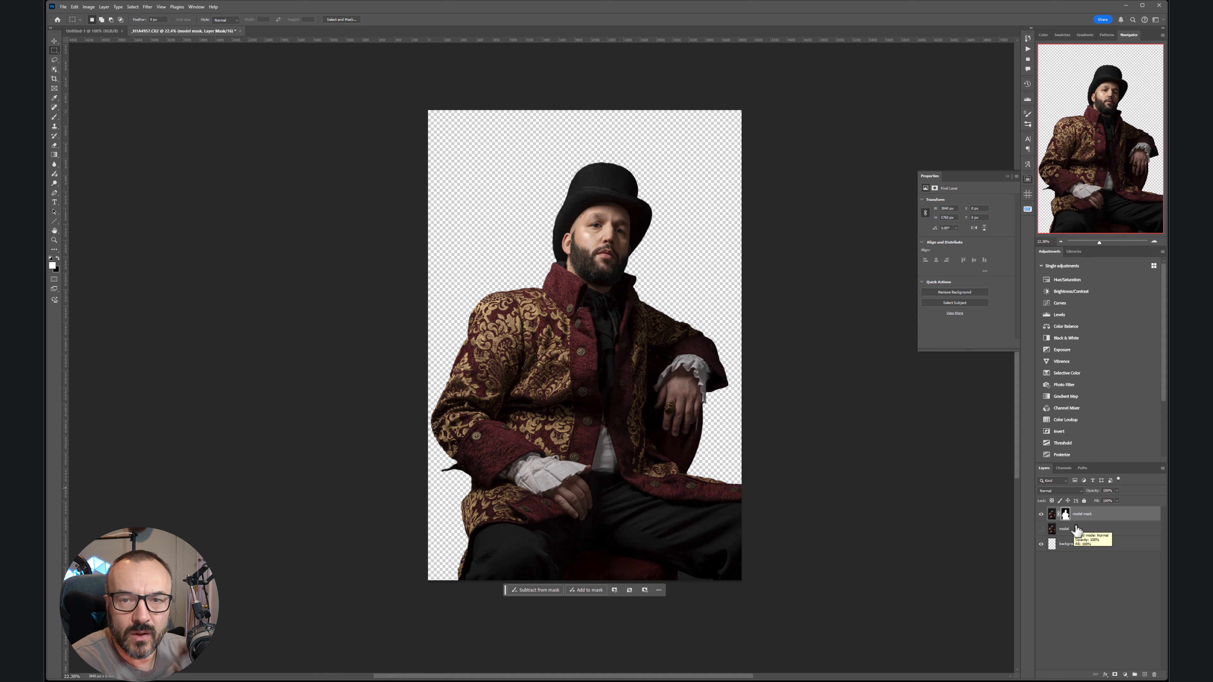
# - Hide the model mask layer and select the entire canvas area on the background layer
pyautogui.click(1041, 515)
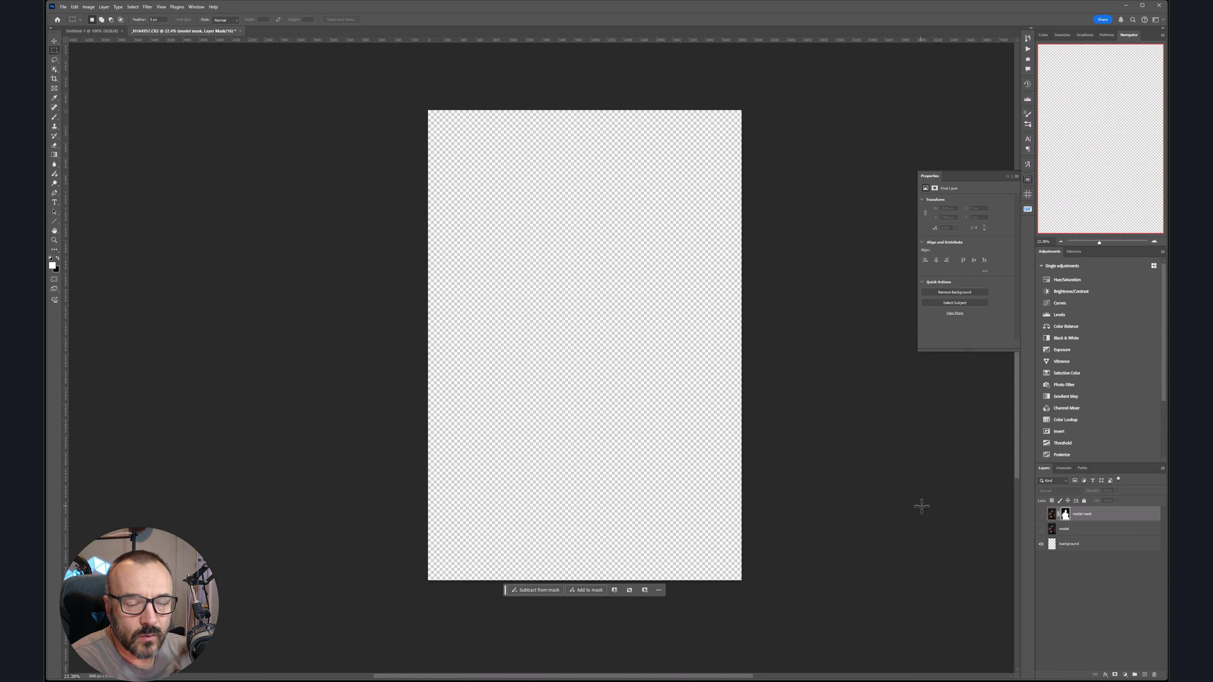
pyautogui.click(1107, 544)
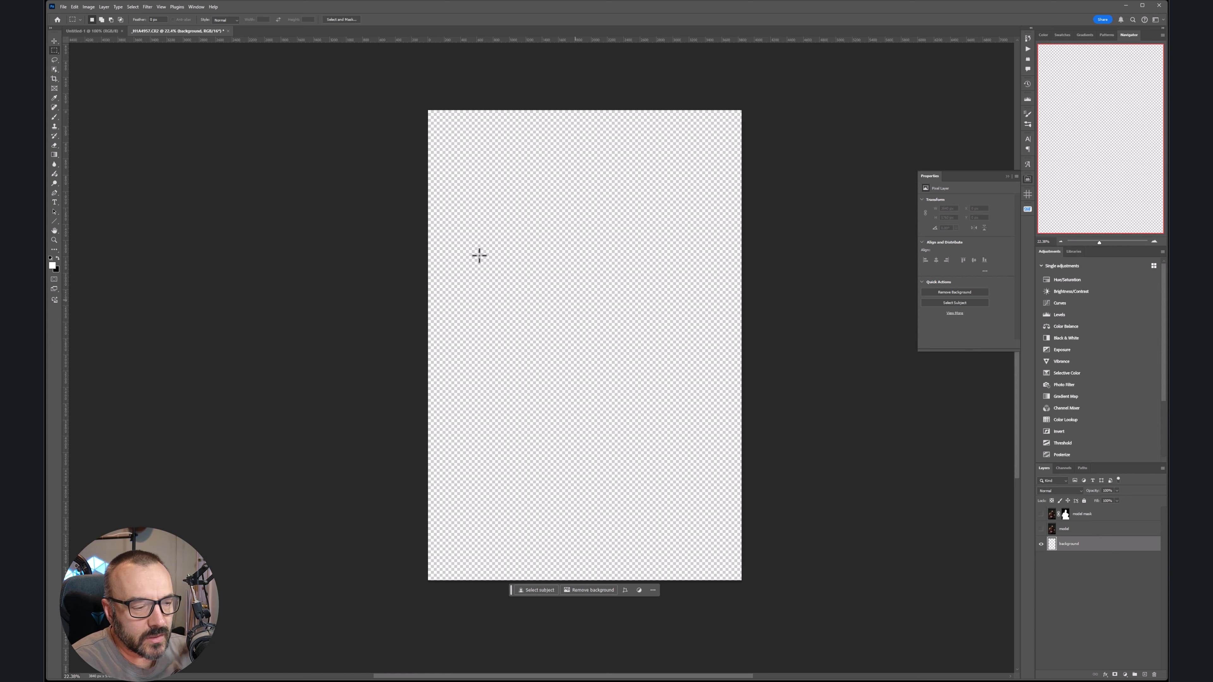
pyautogui.moveTo(348, 88); pyautogui.dragTo(861, 662)
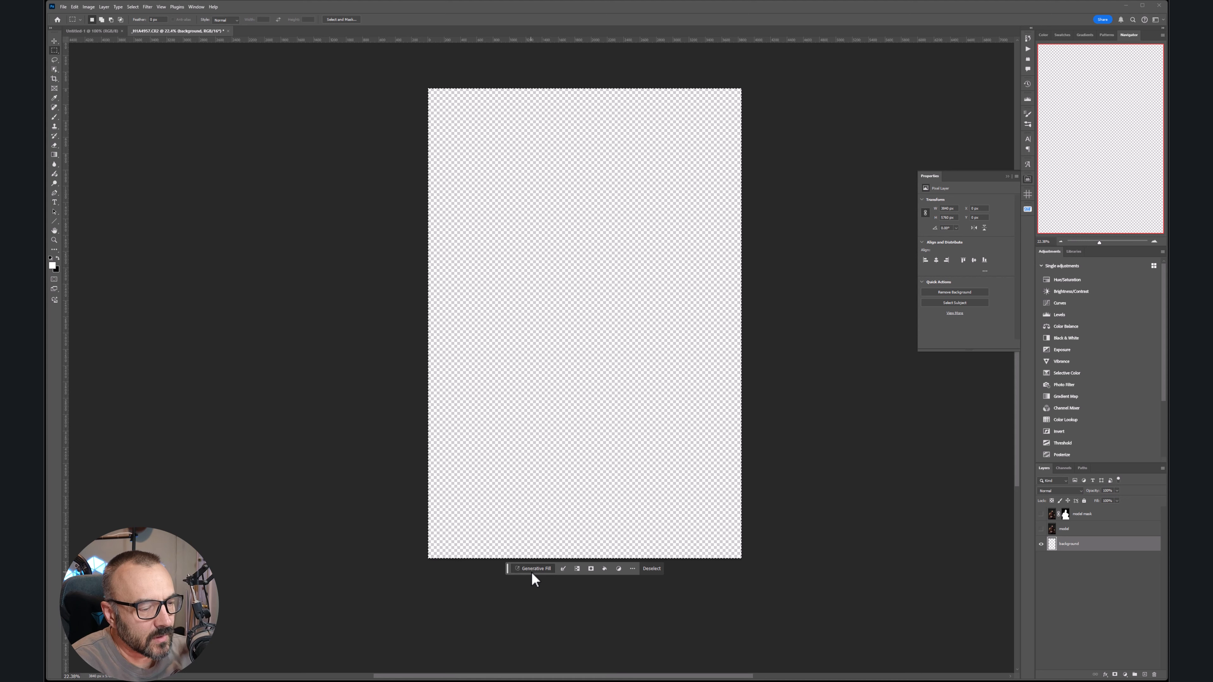
# - Generate a full-canvas Generative Fill from the prompt "Victorian era landscape background, england, muted colors, landscape classic"
pyautogui.click(532, 571)
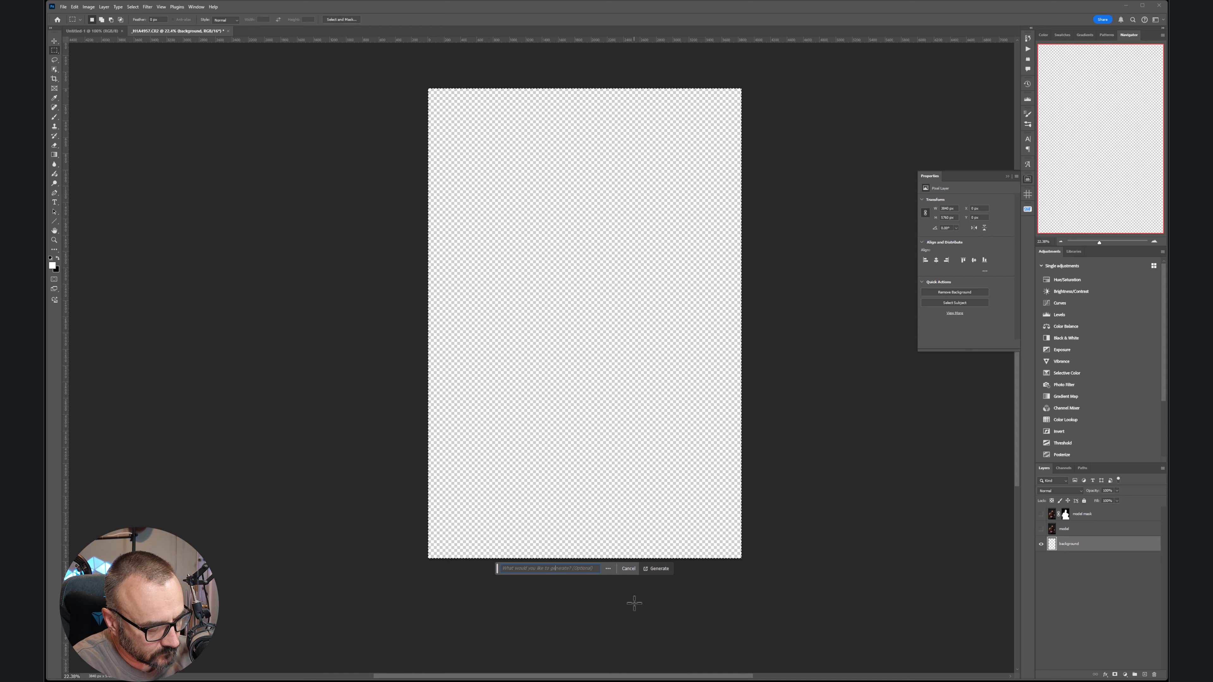
pyautogui.write('Vic')
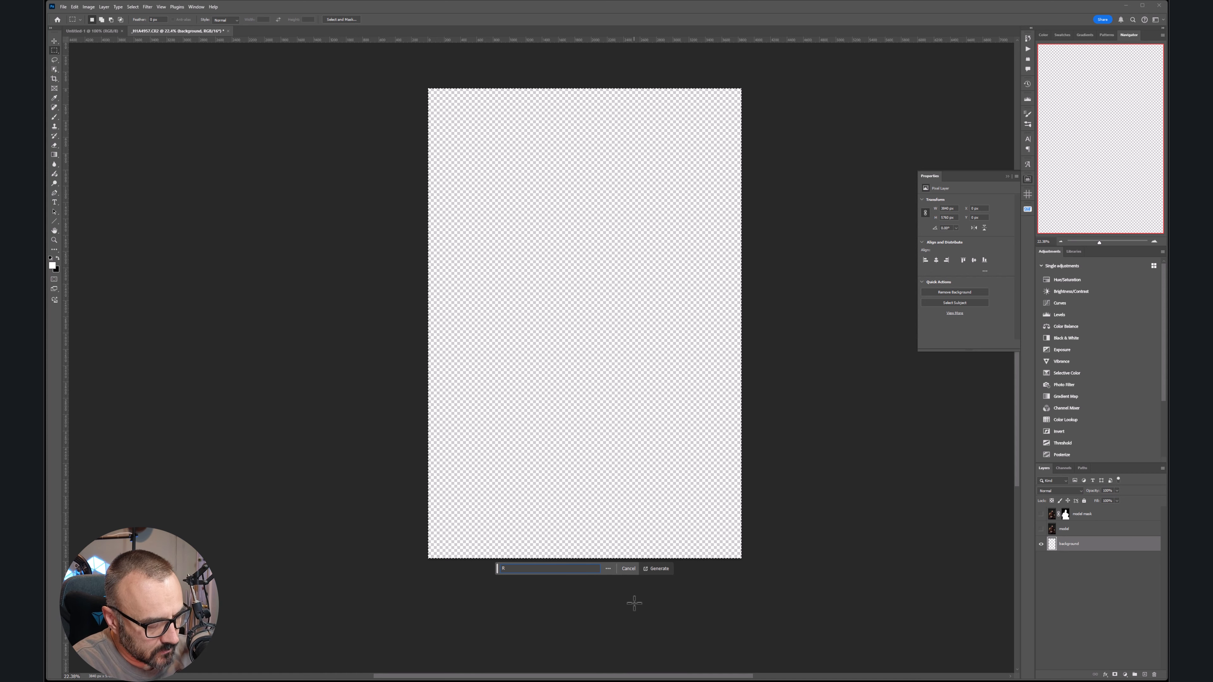
pyautogui.write('toria')
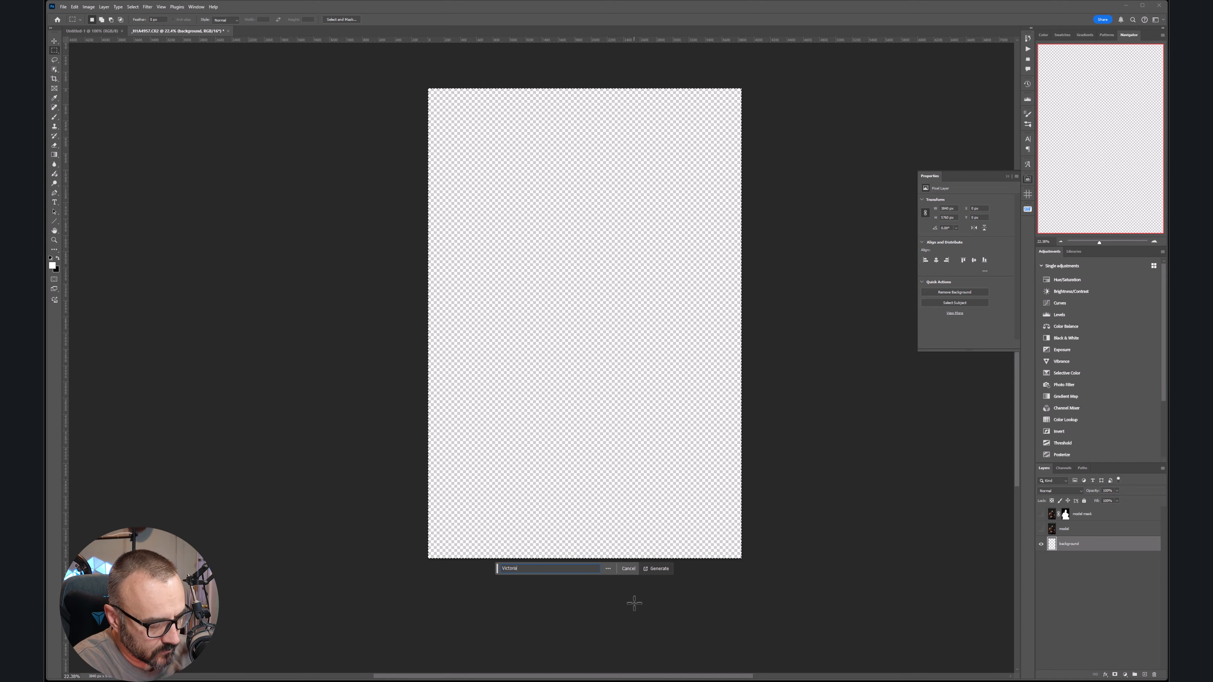
pyautogui.write('n era')
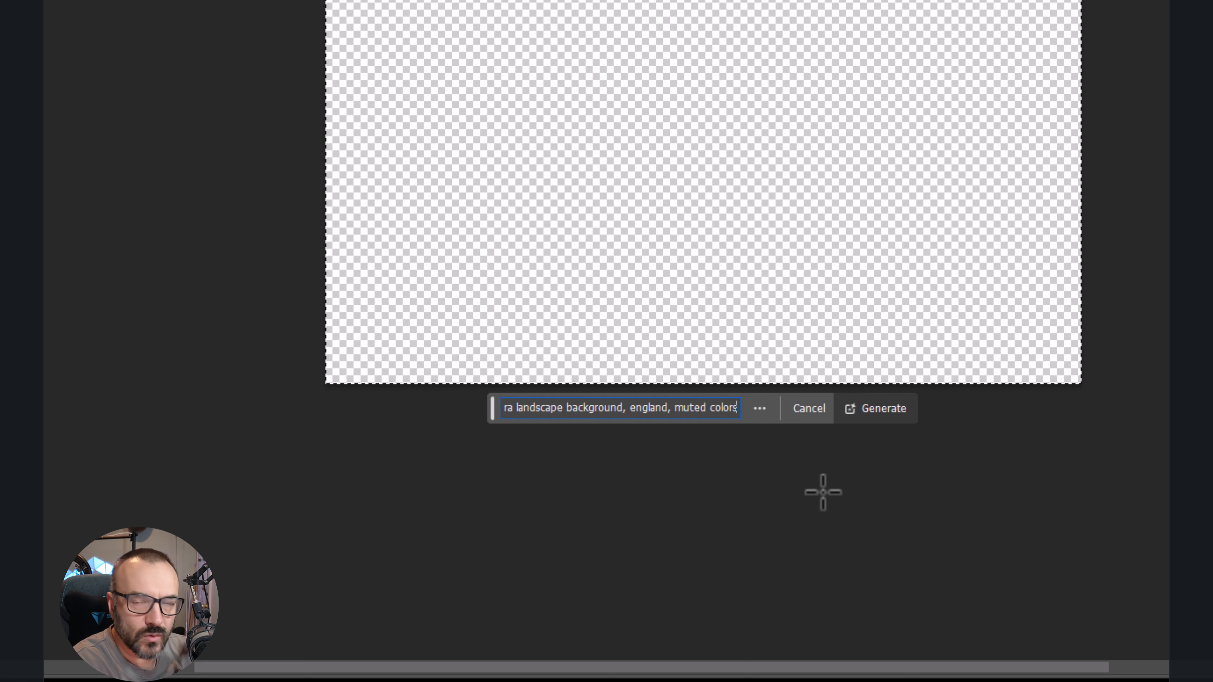
pyautogui.write(', ')
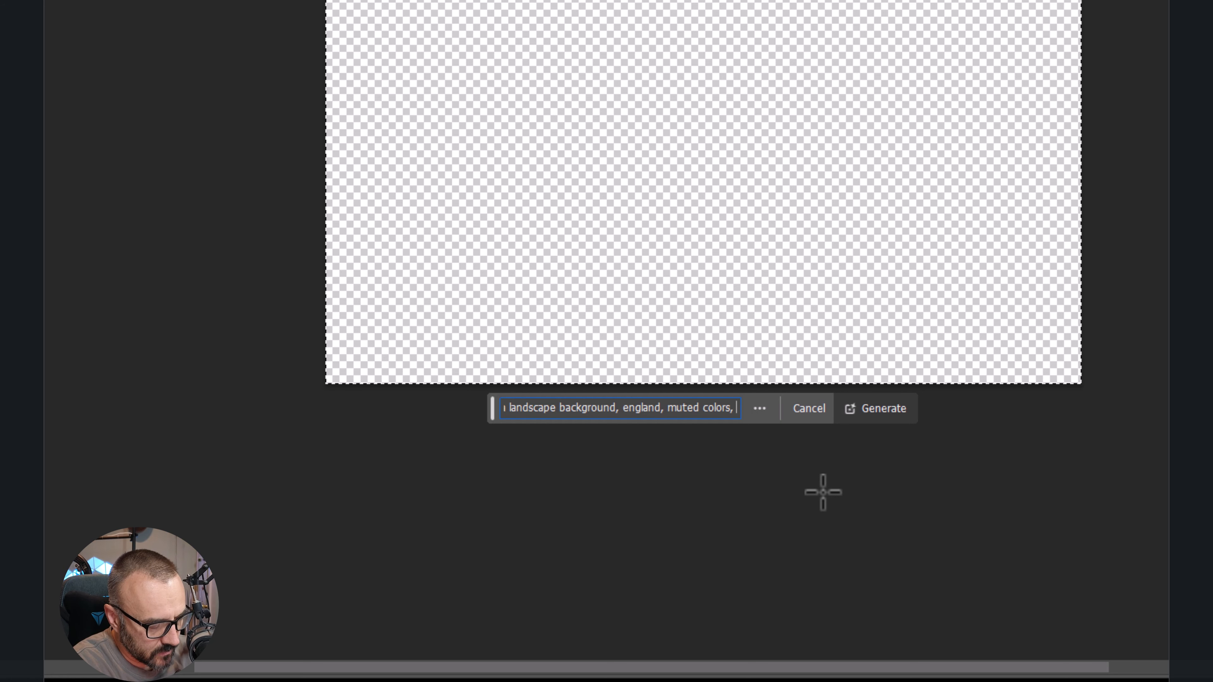
pyautogui.write('pain')
pyautogui.write('t')
pyautogui.press('BackSpace')
pyautogui.press('BackSpace')
pyautogui.press('BackSpace')
pyautogui.press('BackSpace')
pyautogui.press('BackSpace')
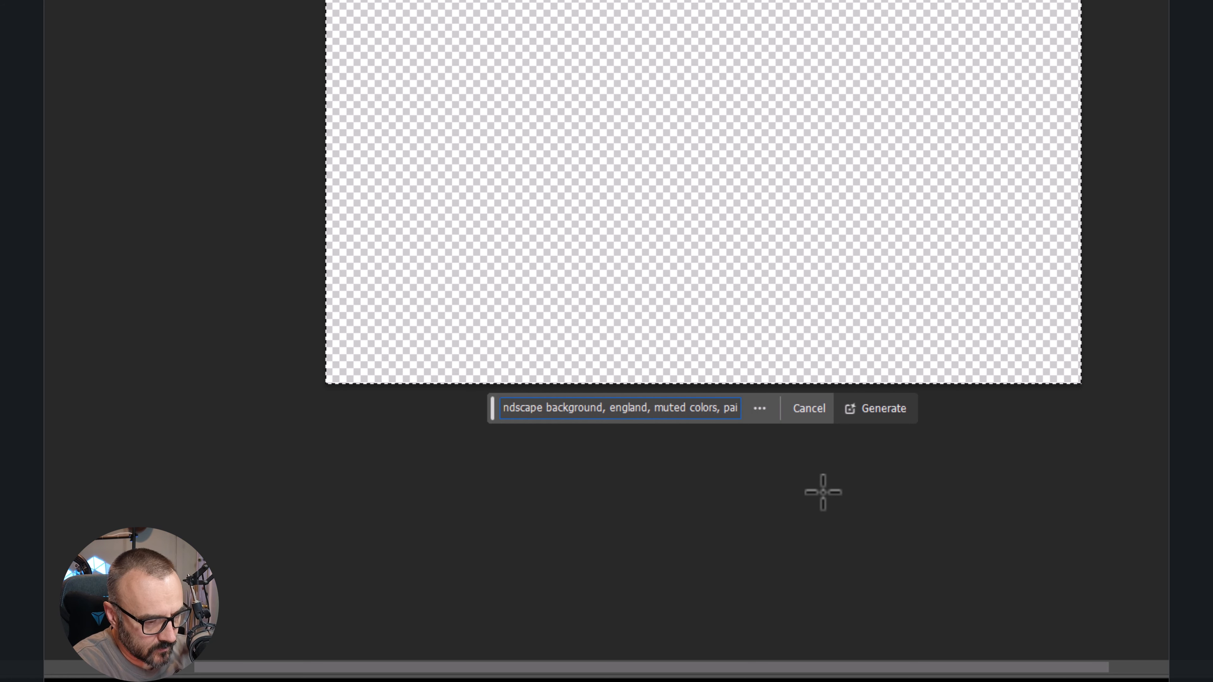
pyautogui.write('landscape')
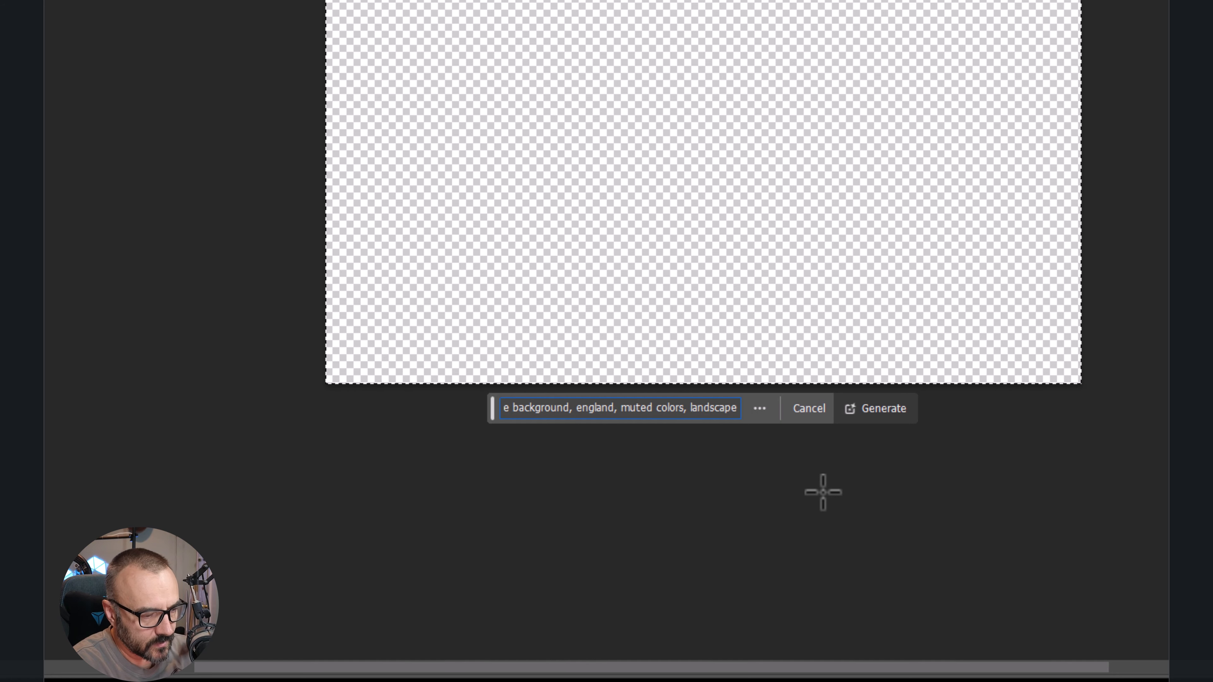
pyautogui.write(' c')
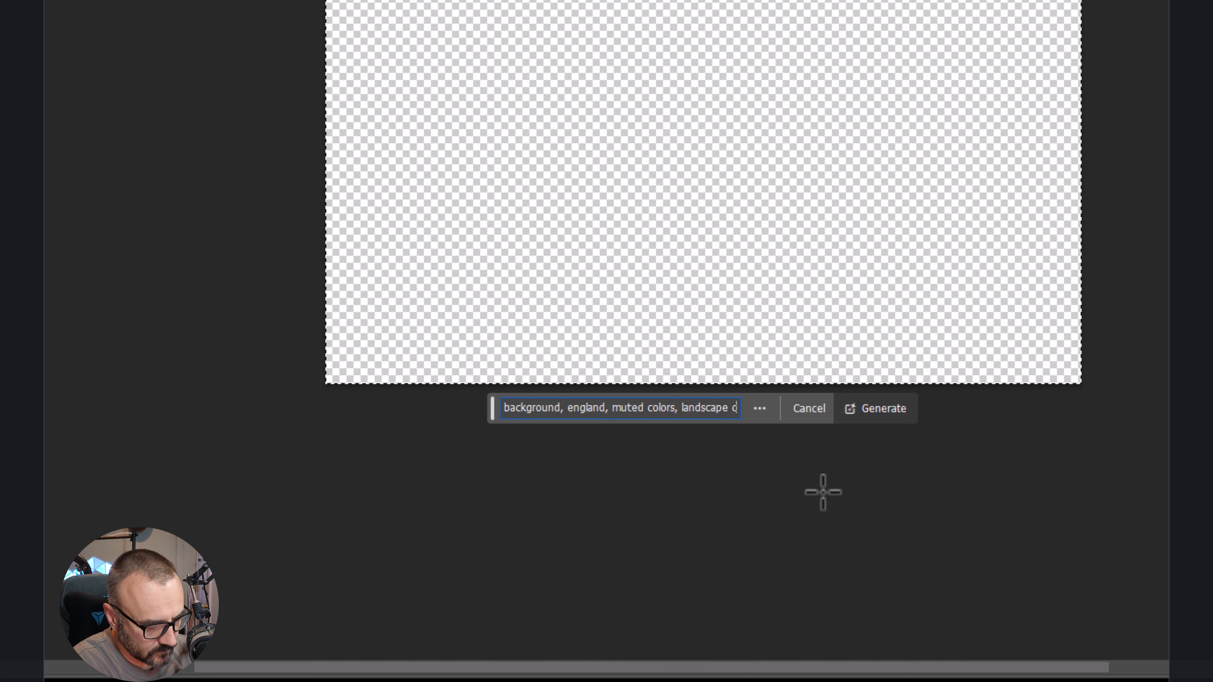
pyautogui.write('lassic')
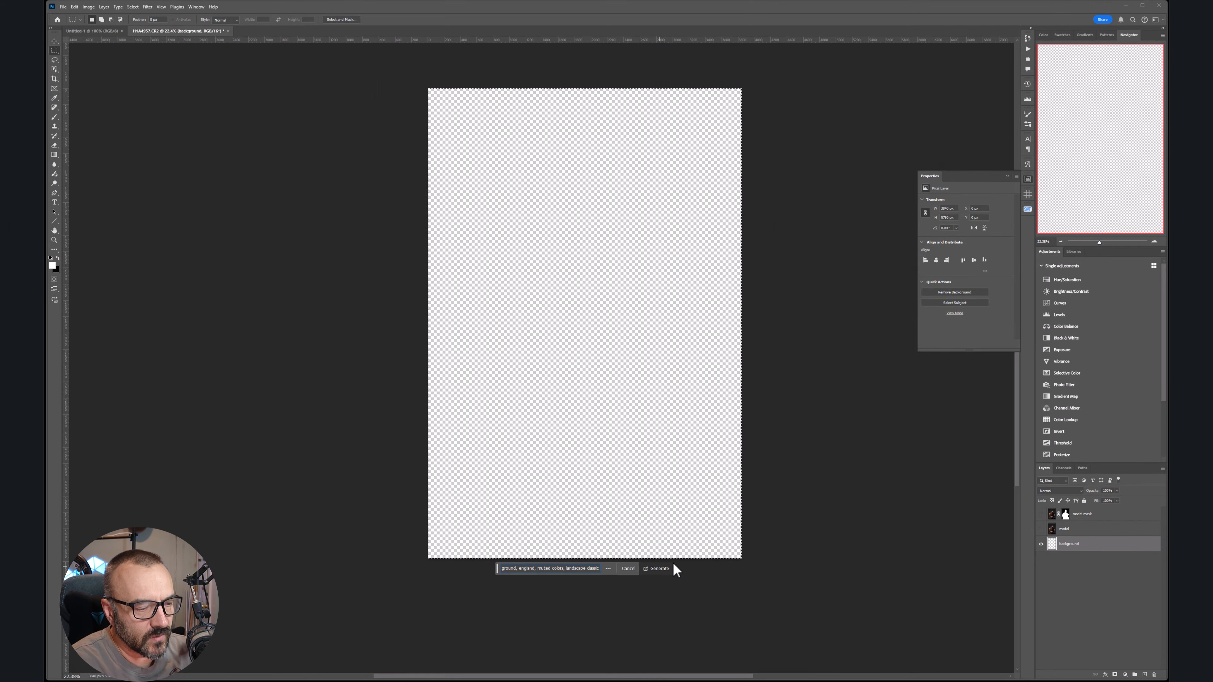
pyautogui.click(888, 407)
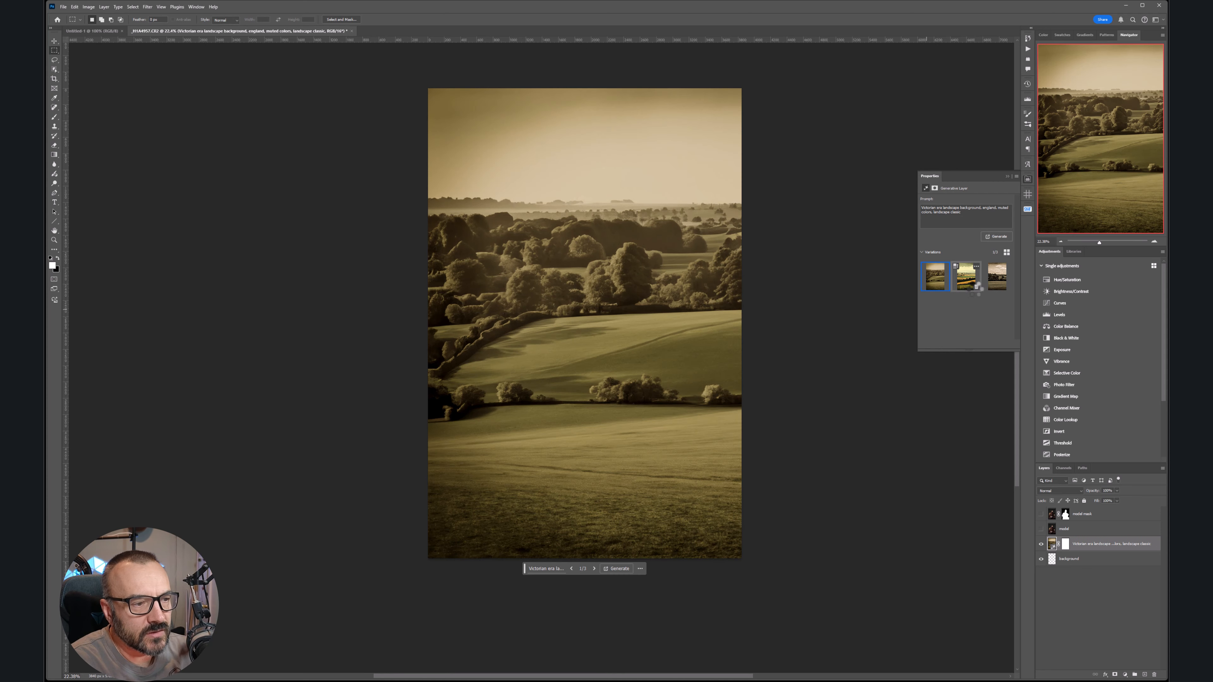
# - Compare the generated landscape variations, keep the first one with rolling fields, and show the model mask layer
pyautogui.click(967, 281)
pyautogui.click(997, 285)
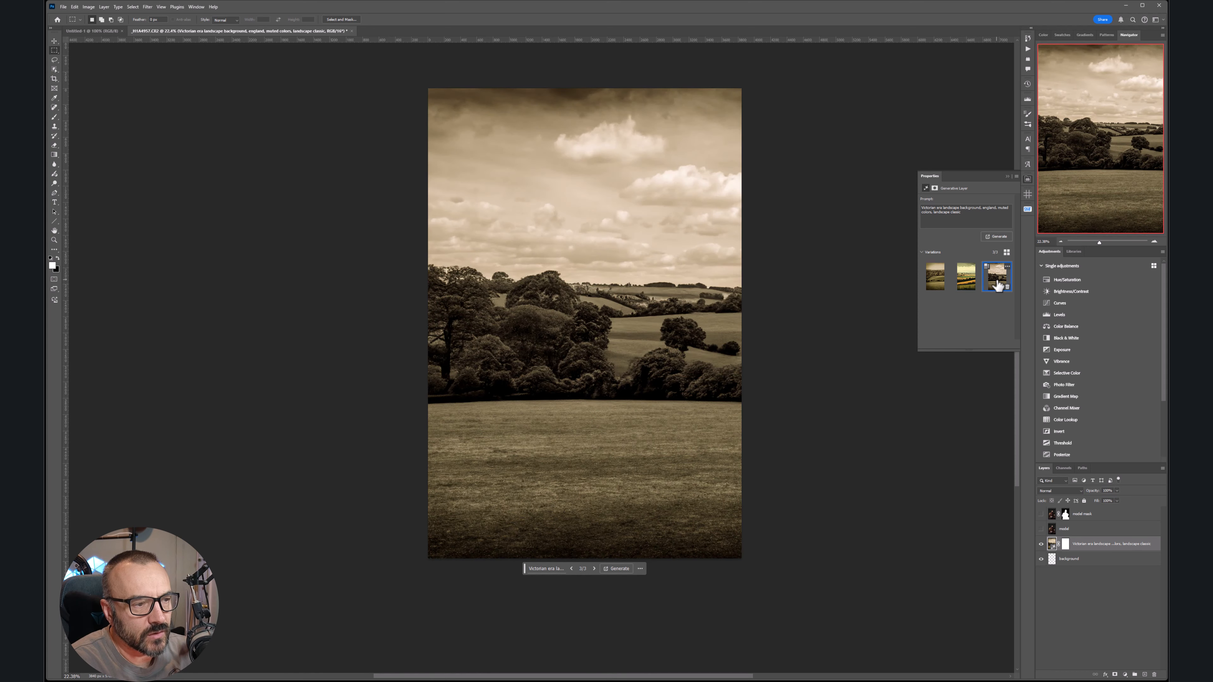
pyautogui.click(934, 284)
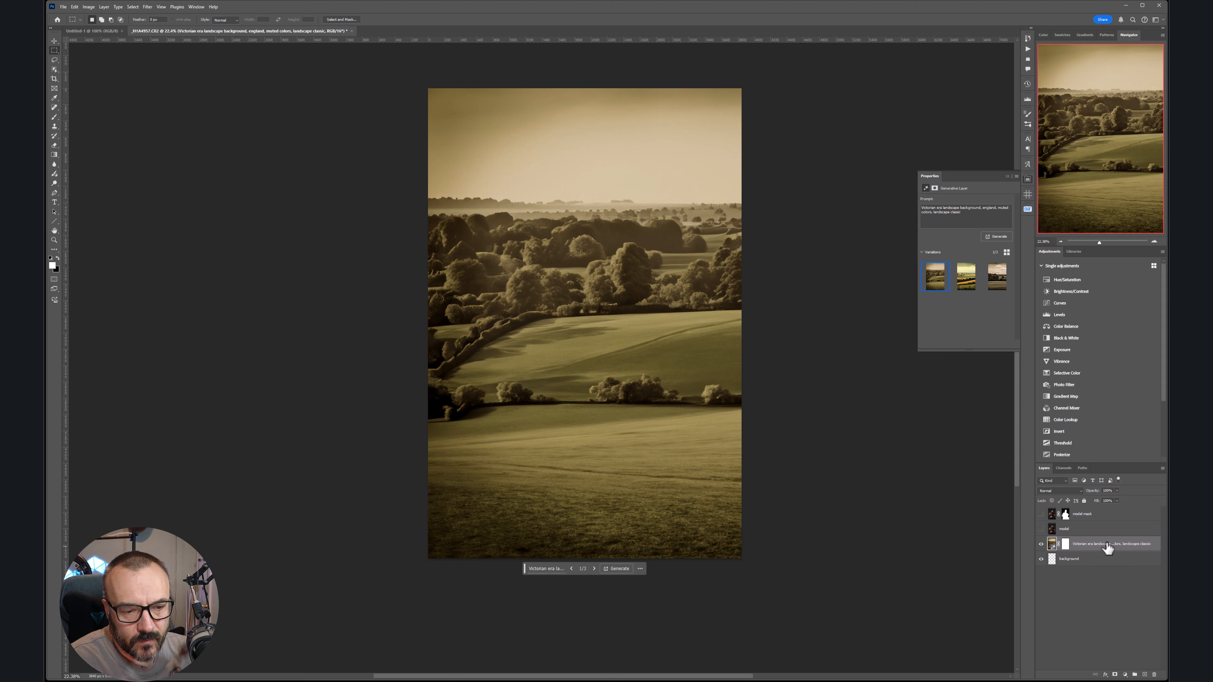
pyautogui.click(1040, 515)
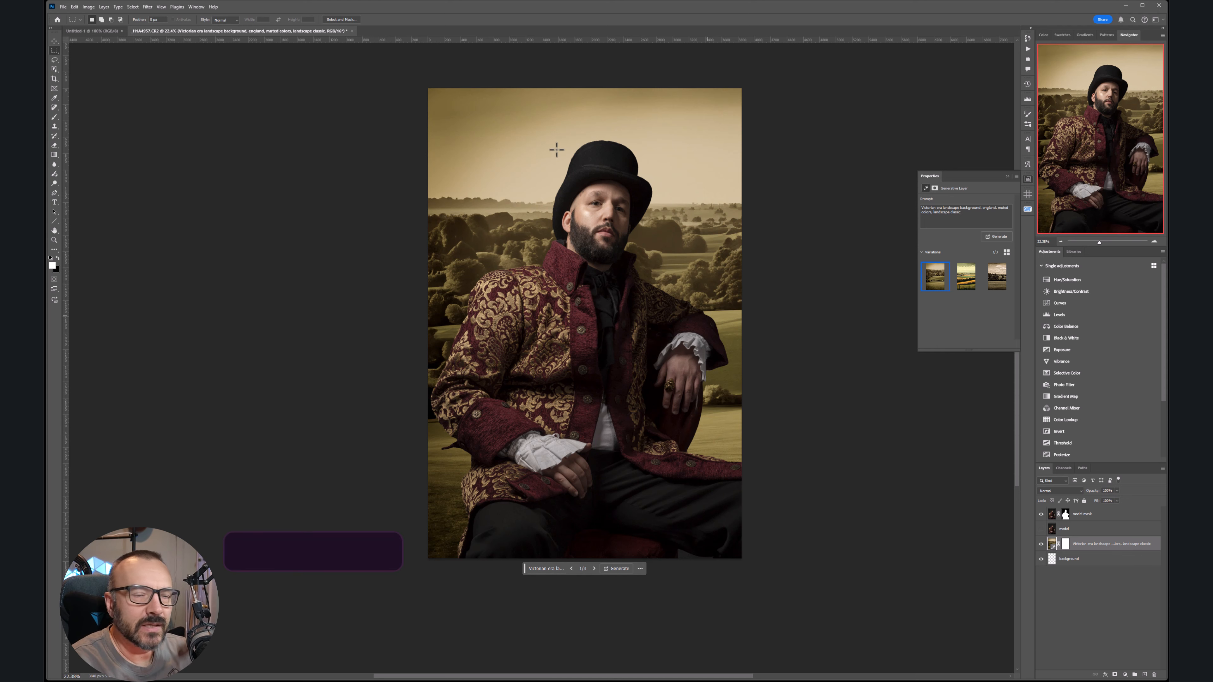
# - Show the model layer beneath the cutout and set its blend mode to Multiply
pyautogui.click(1113, 528)
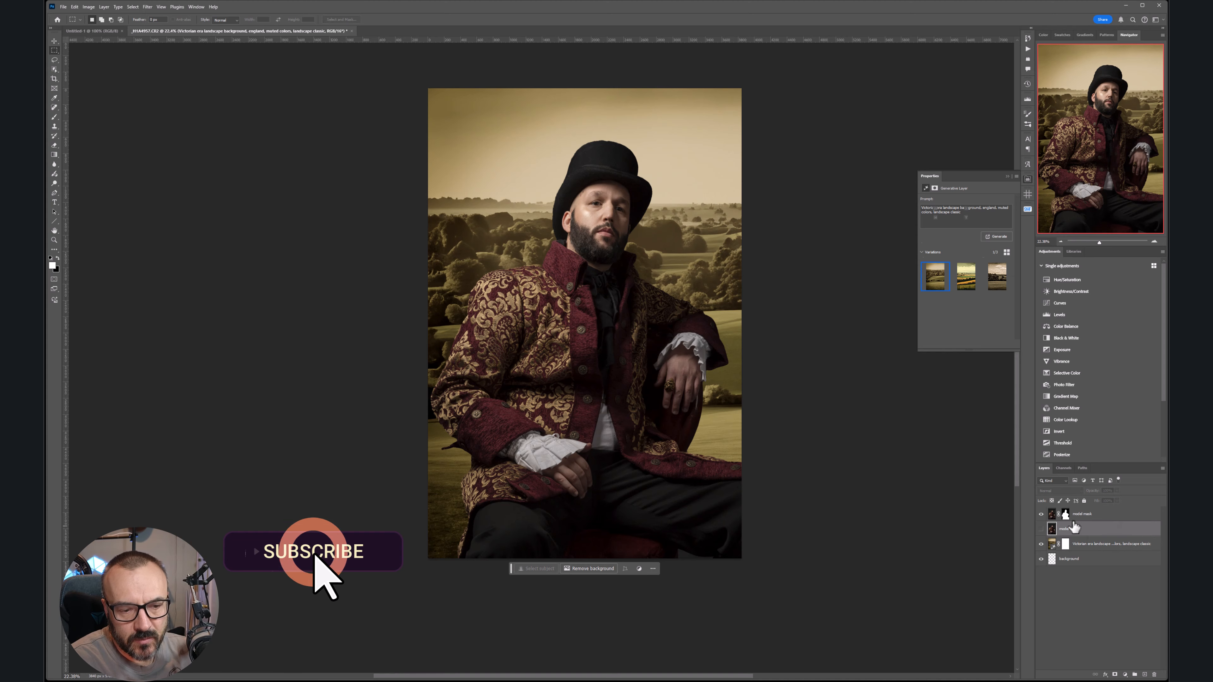
pyautogui.click(1040, 528)
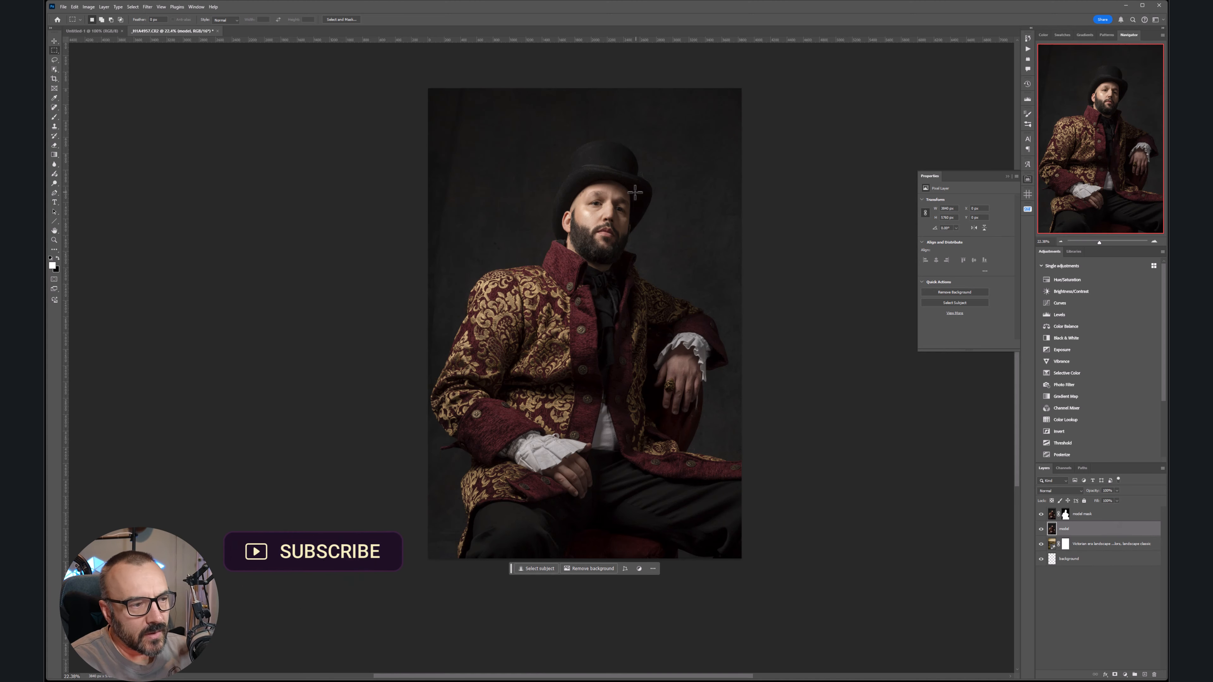
pyautogui.scroll(5, 582, 143)
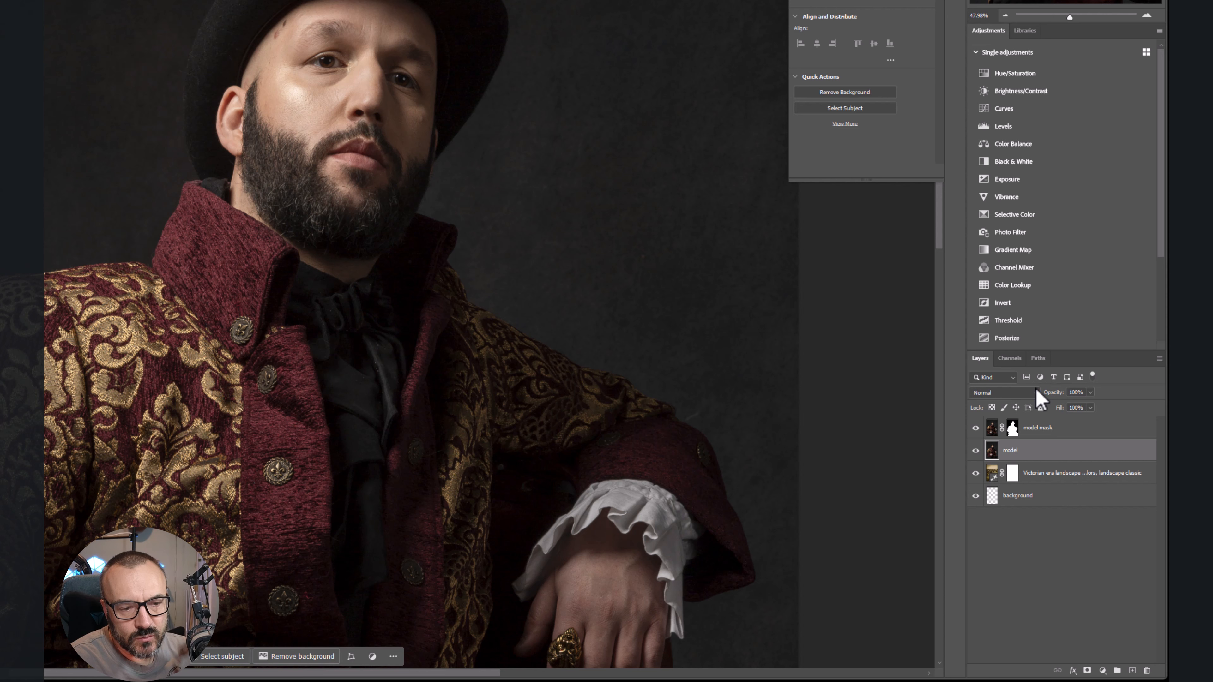
pyautogui.click(1079, 489)
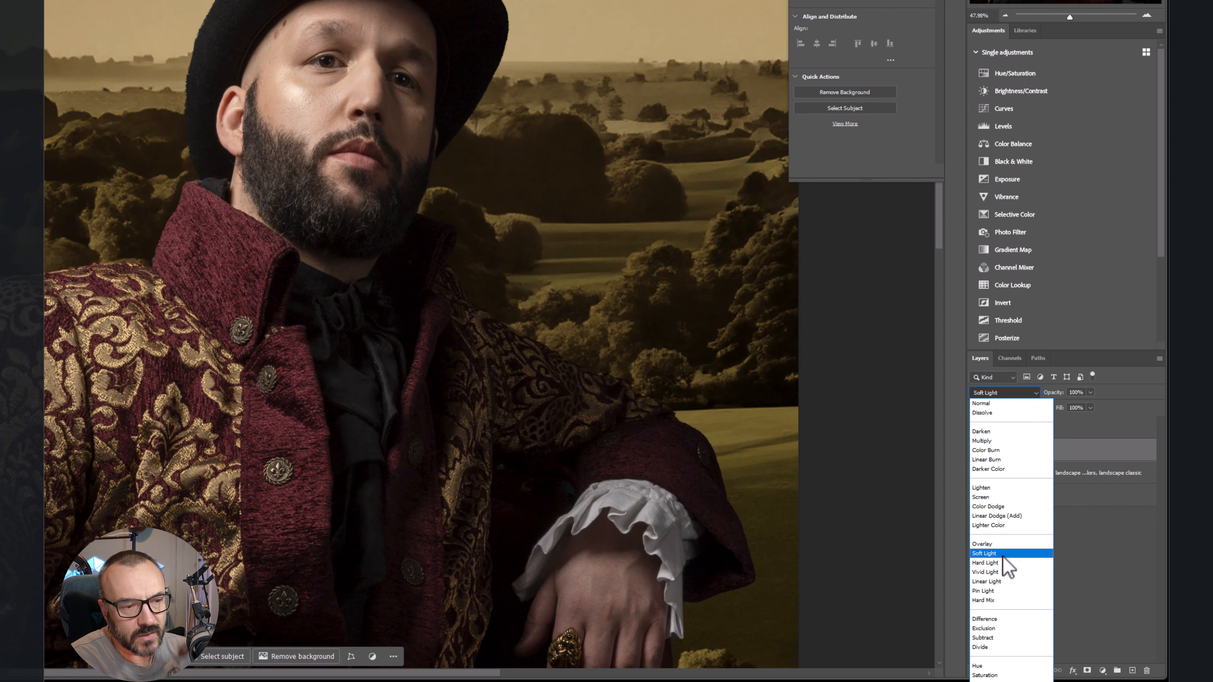
pyautogui.click(996, 441)
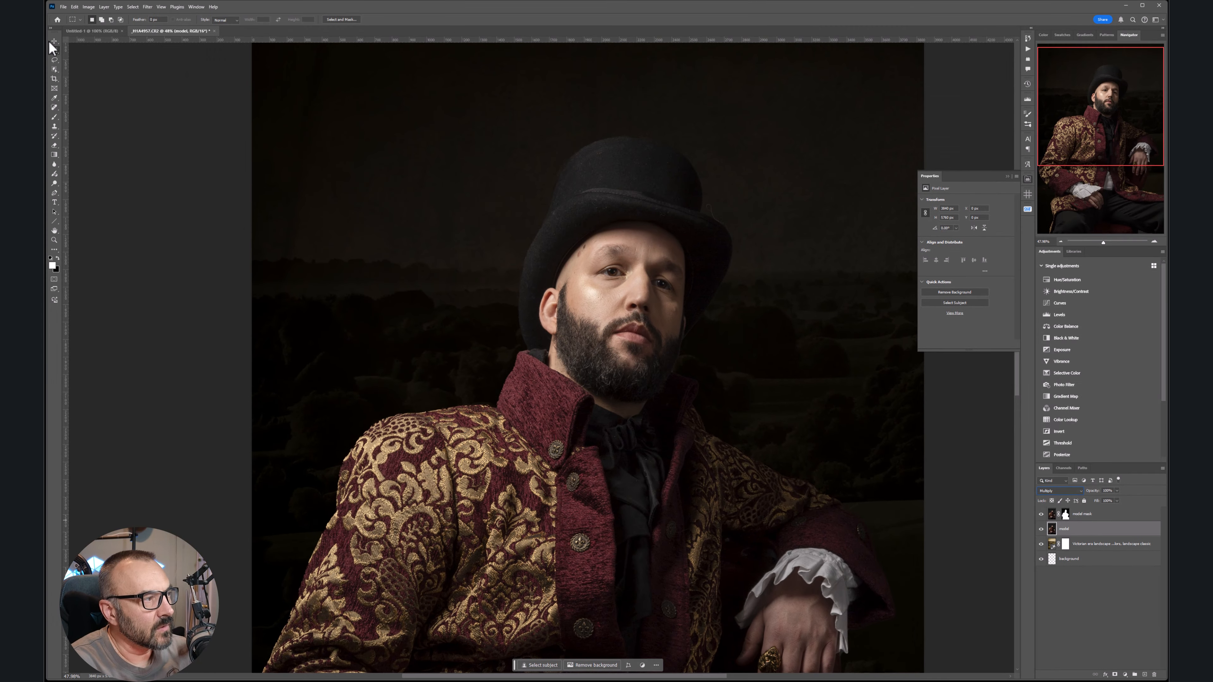
# - Examine closely how the edge of the top hat blends into the darkened background
pyautogui.click(54, 41)
pyautogui.scroll(-5, 620, 332)
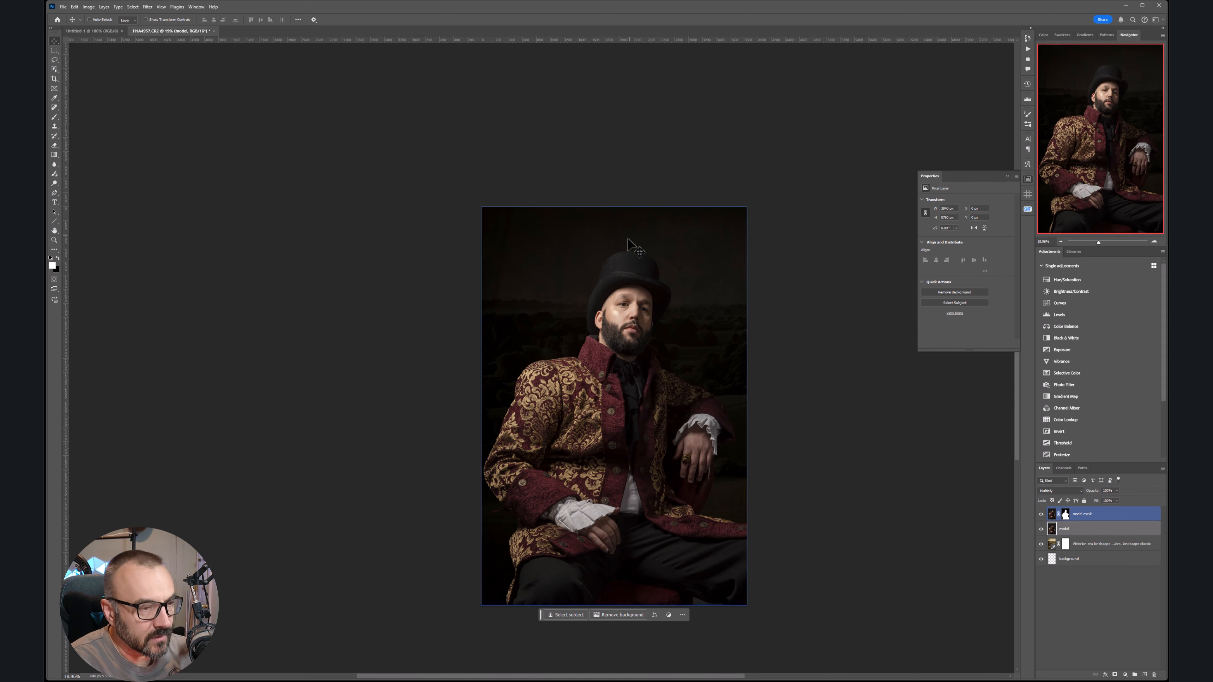
pyautogui.scroll(3, 641, 254)
pyautogui.scroll(10, 642, 254)
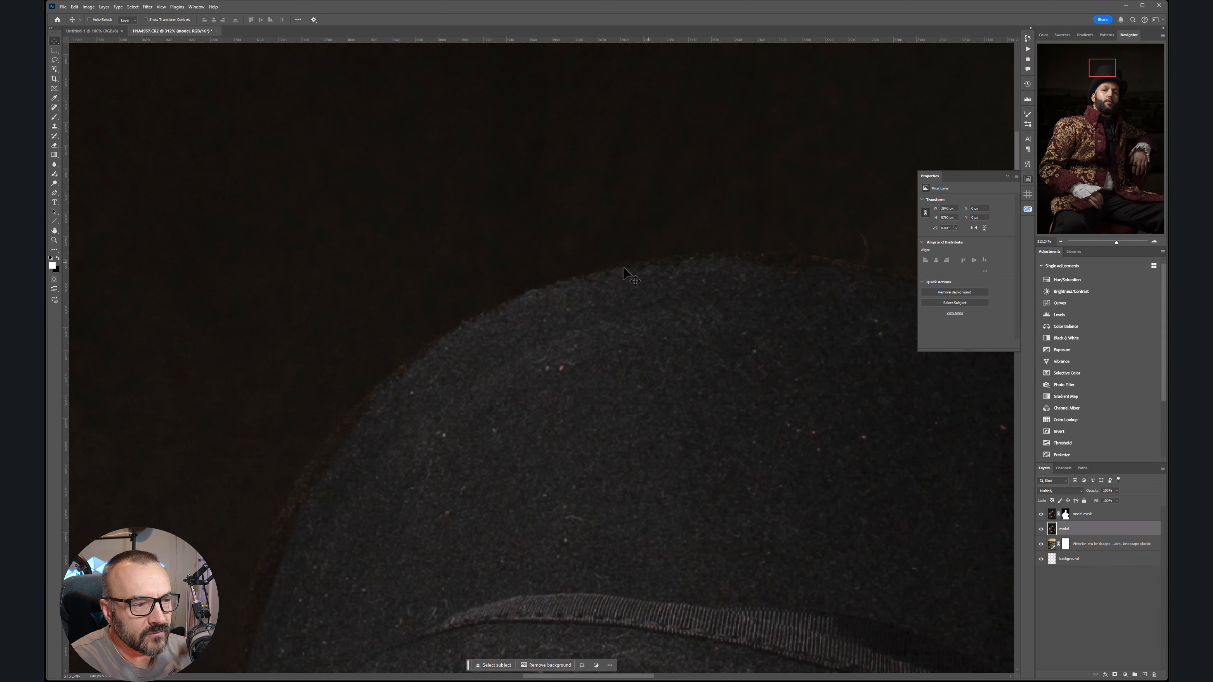
pyautogui.scroll(-5, 409, 482)
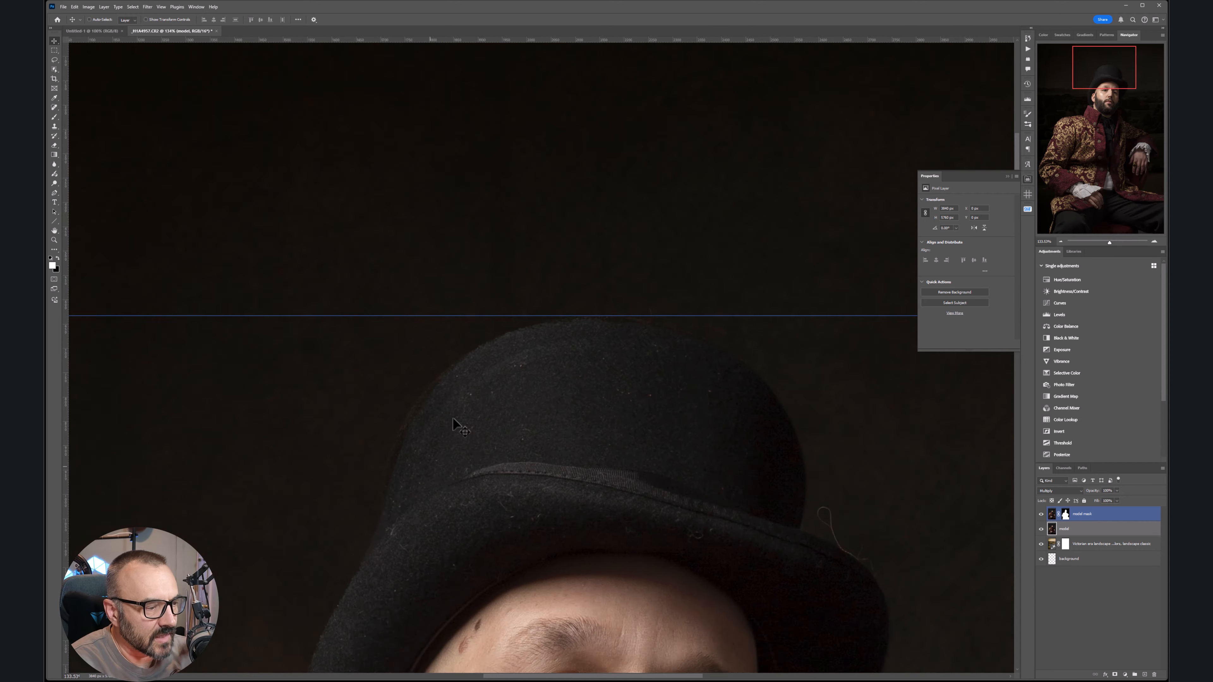
pyautogui.scroll(-10, 518, 281)
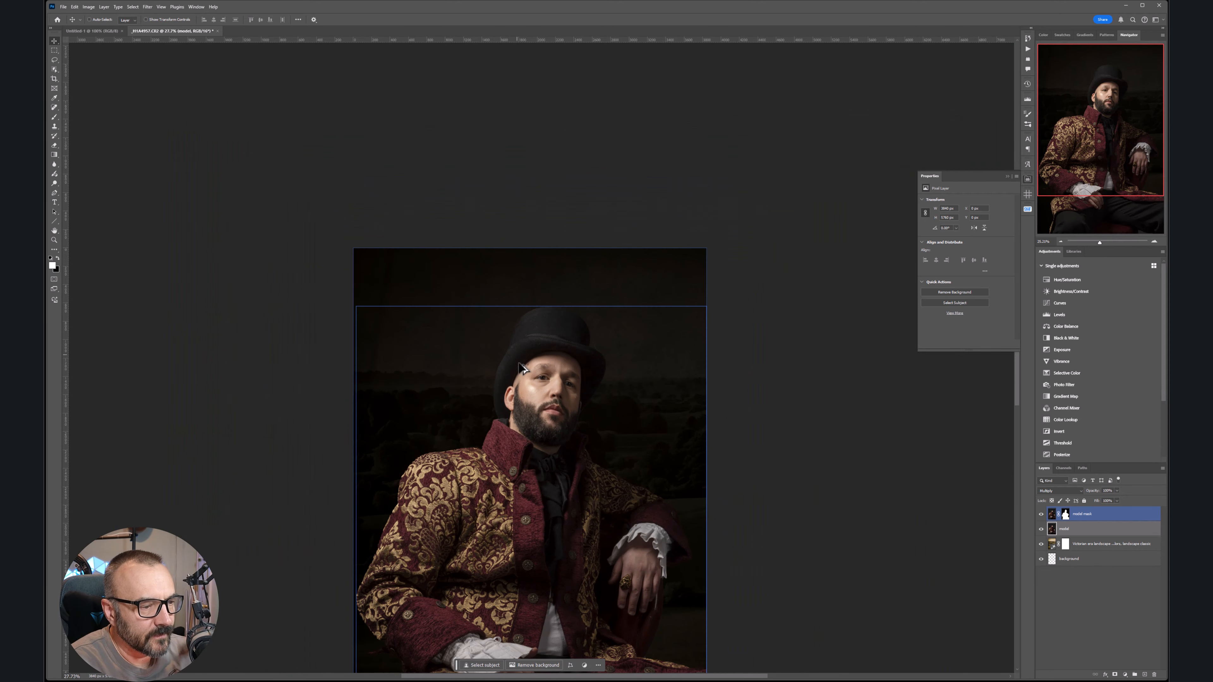
pyautogui.moveTo(523, 468); pyautogui.dragTo(576, 309)
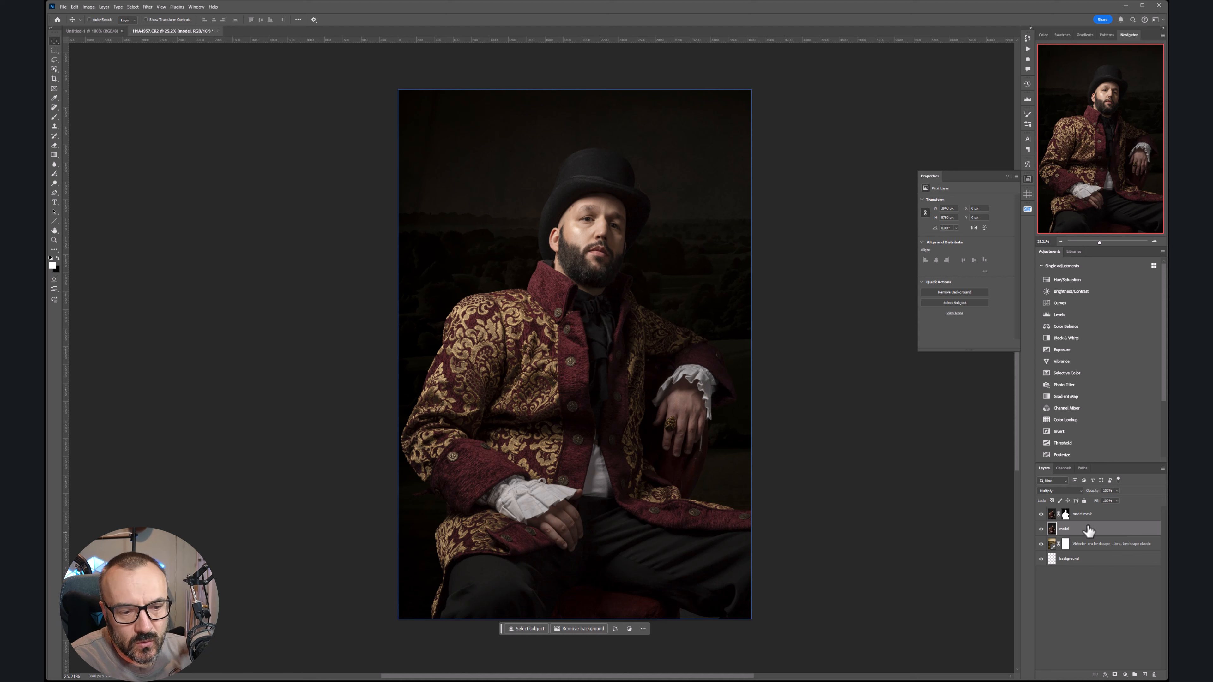
# - Try a lower opacity on the model layer, return it to 100%, and move the landscape layer's blank mask onto the model layer
pyautogui.click(1116, 491)
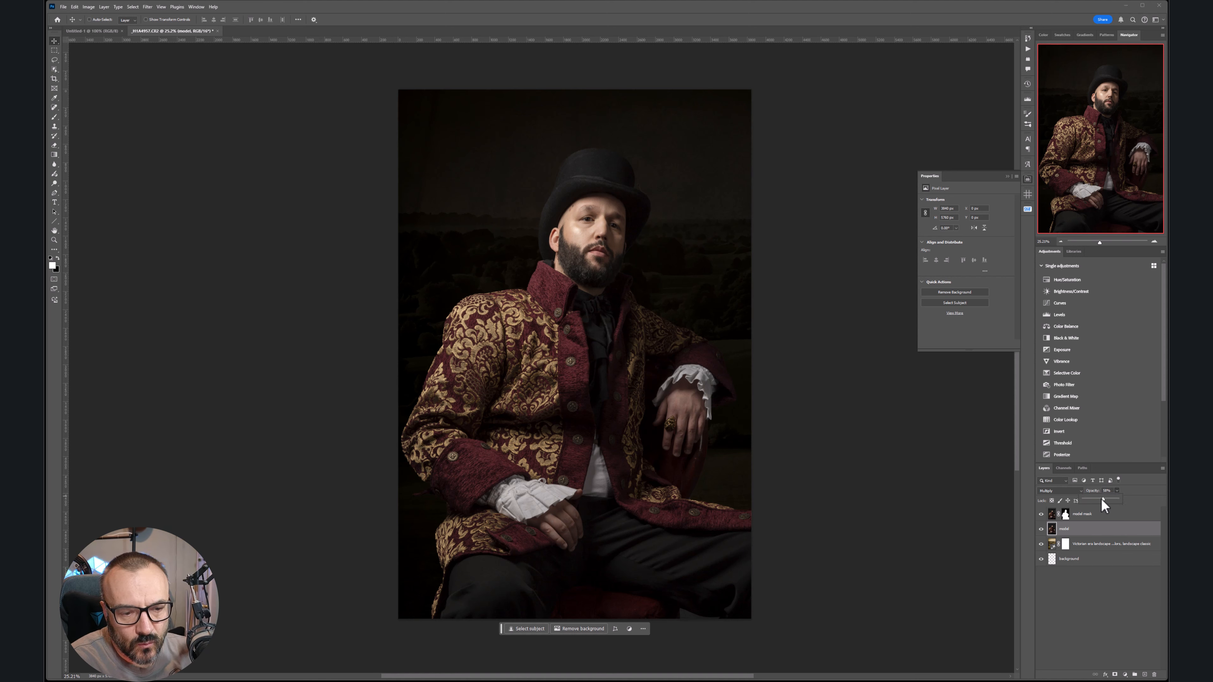
pyautogui.moveTo(1102, 500); pyautogui.dragTo(1139, 502)
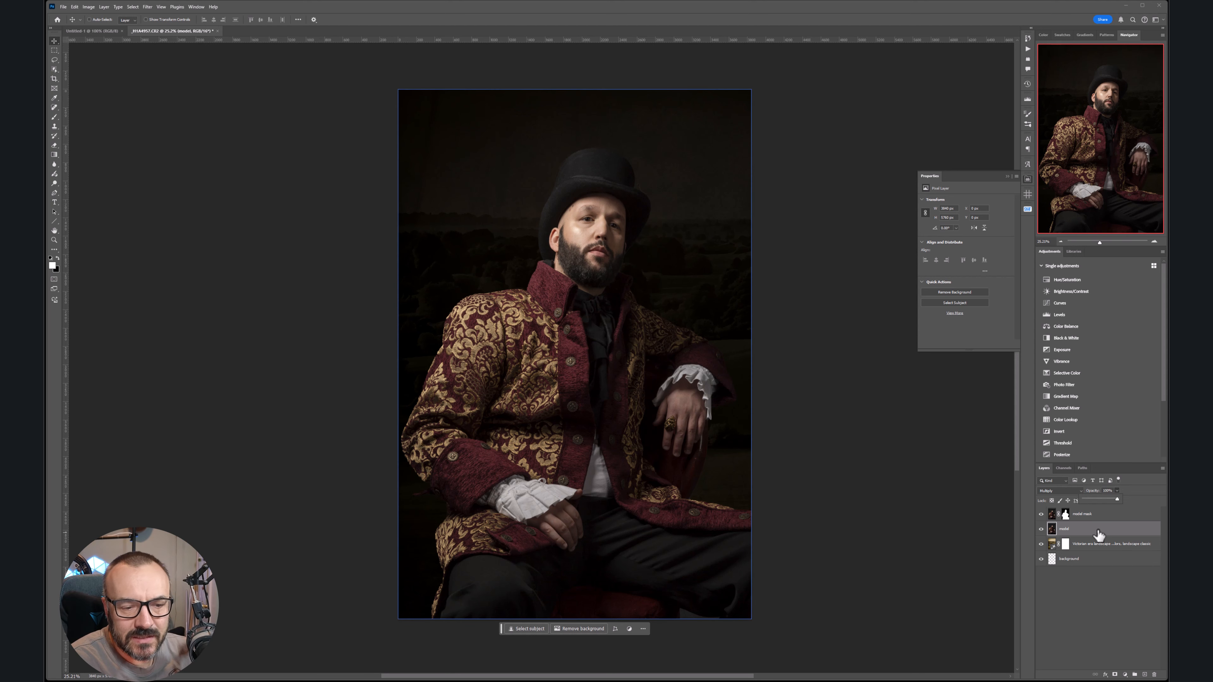
pyautogui.click(1127, 671)
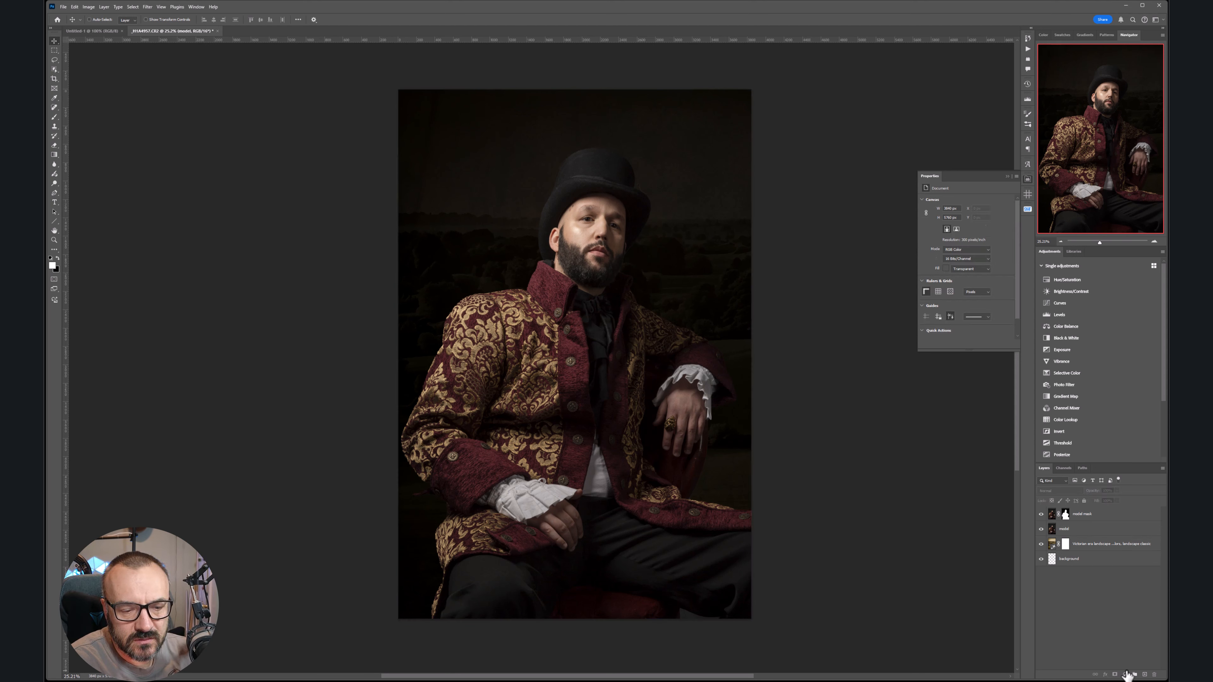
pyautogui.moveTo(1068, 545); pyautogui.dragTo(1104, 531)
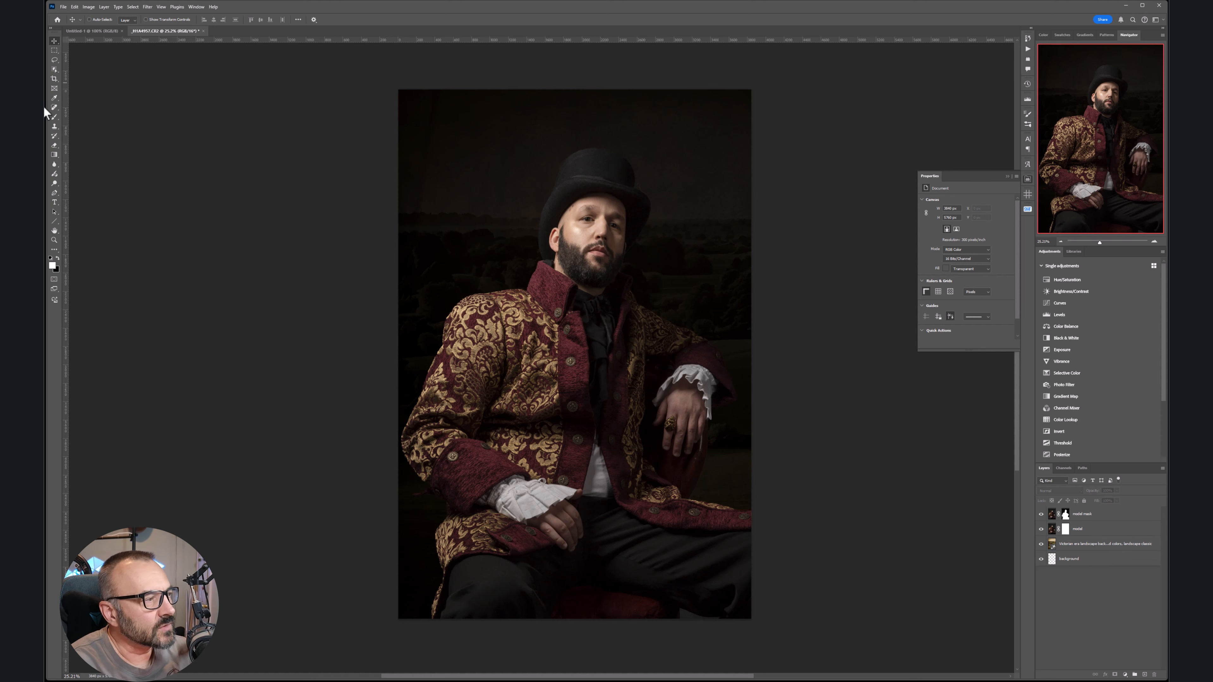
# - Choose the Brush tool and enlarge its tip until it spans the man's head and upper body
pyautogui.click(54, 116)
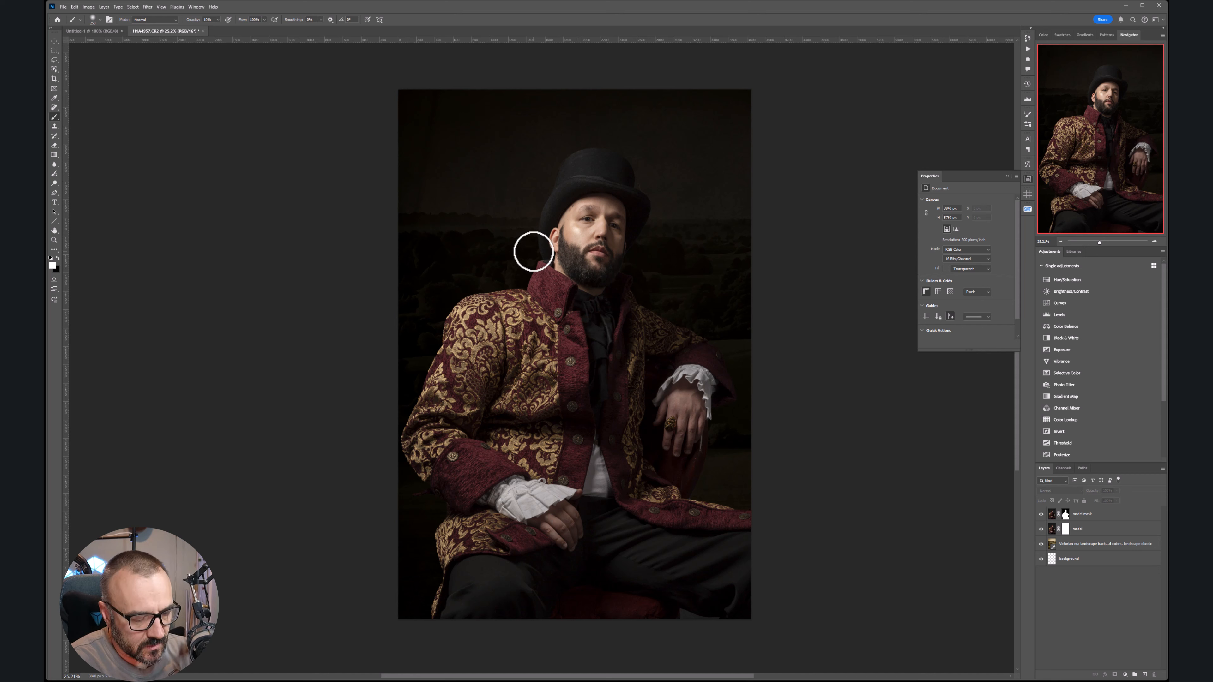
pyautogui.press(']')
pyautogui.press(']')
pyautogui.press(']')
pyautogui.press(']')
pyautogui.press(']')
pyautogui.press(']')
pyautogui.press(']')
pyautogui.press(']')
pyautogui.press(']')
pyautogui.press(']')
pyautogui.press(']')
pyautogui.press(']')
pyautogui.press(']')
pyautogui.press(']')
pyautogui.press(']')
pyautogui.press(']')
pyautogui.press(']')
pyautogui.press(']')
pyautogui.press(']')
pyautogui.press(']')
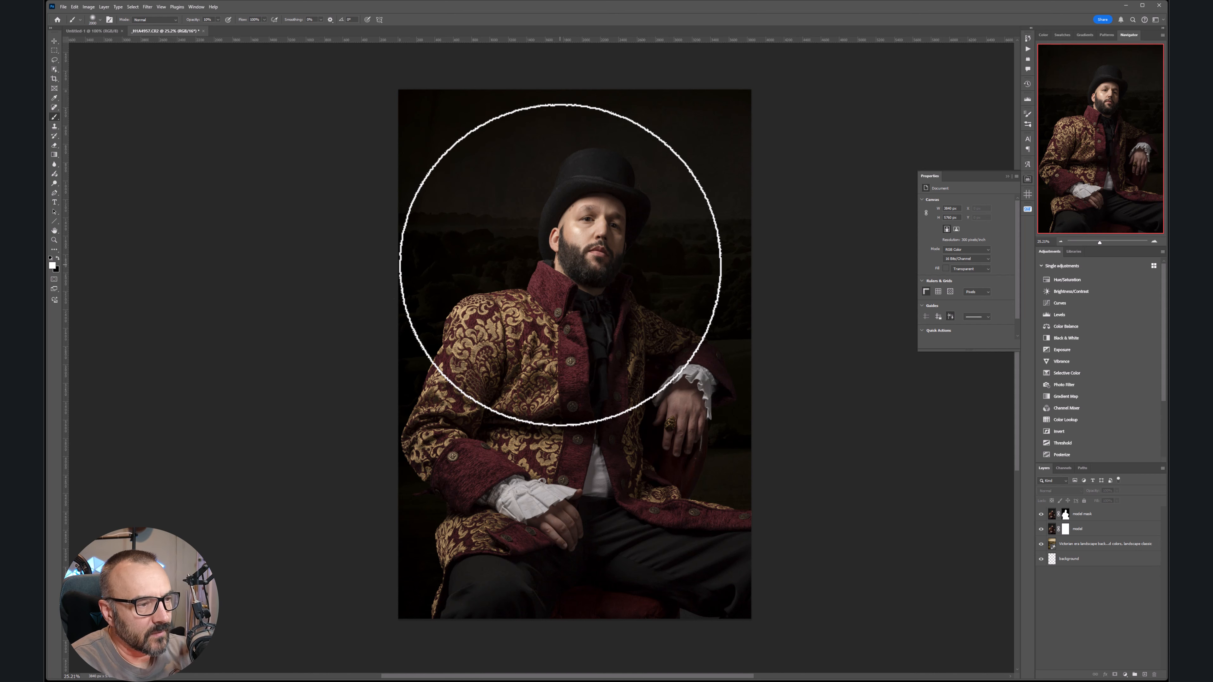
pyautogui.click(561, 265)
pyautogui.click(561, 264)
pyautogui.click(583, 210)
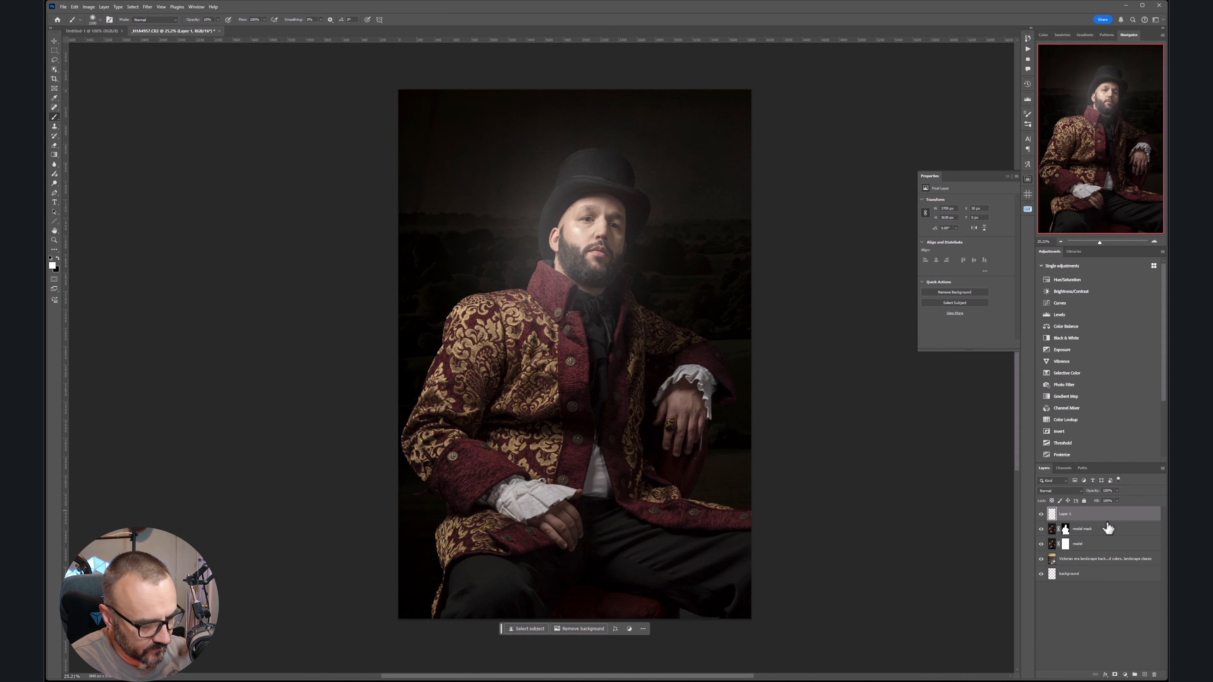
pyautogui.moveTo(1080, 515); pyautogui.dragTo(1155, 674)
# - Paint black on the model layer's mask around the man's head and hat to reveal the landscape behind him
pyautogui.click(1066, 529)
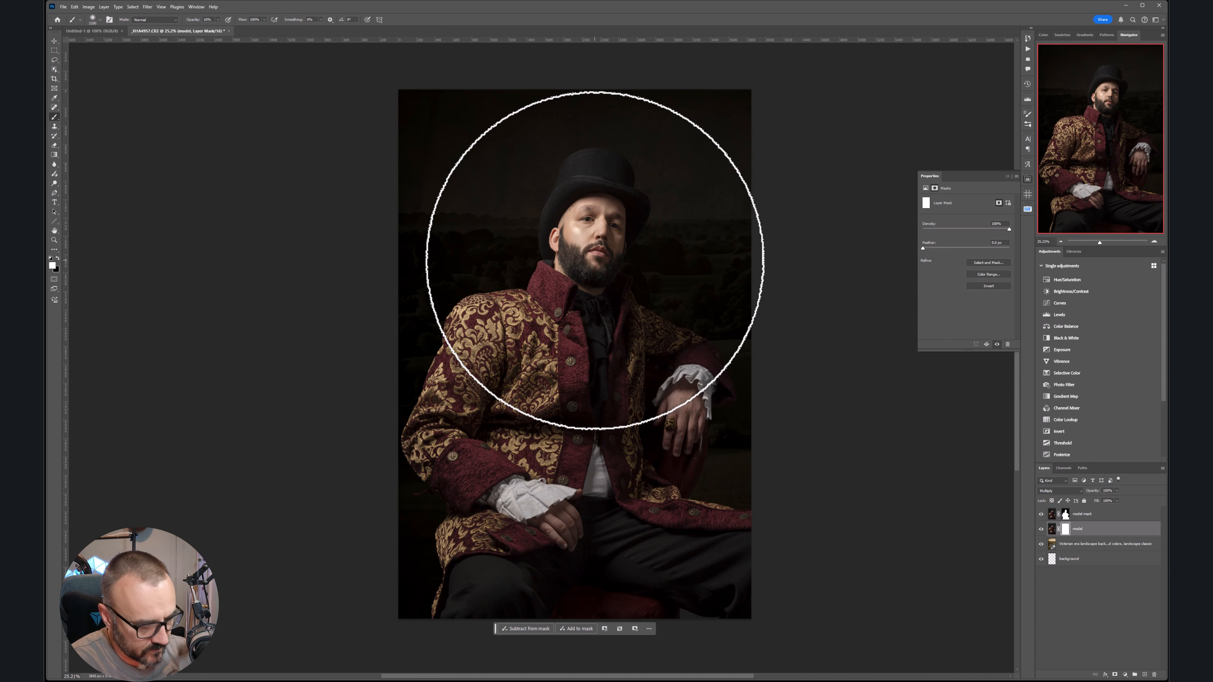
pyautogui.press('x')
pyautogui.moveTo(558, 238)
pyautogui.mouseDown()
pyautogui.moveTo(539, 296)
pyautogui.moveTo(559, 328)
pyautogui.moveTo(616, 244)
pyautogui.moveTo(664, 280)
pyautogui.moveTo(663, 314)
pyautogui.moveTo(641, 239)
pyautogui.moveTo(572, 267)
pyautogui.moveTo(542, 232)
pyautogui.moveTo(486, 283)
pyautogui.moveTo(503, 302)
pyautogui.moveTo(529, 198)
pyautogui.moveTo(598, 182)
pyautogui.mouseUp()
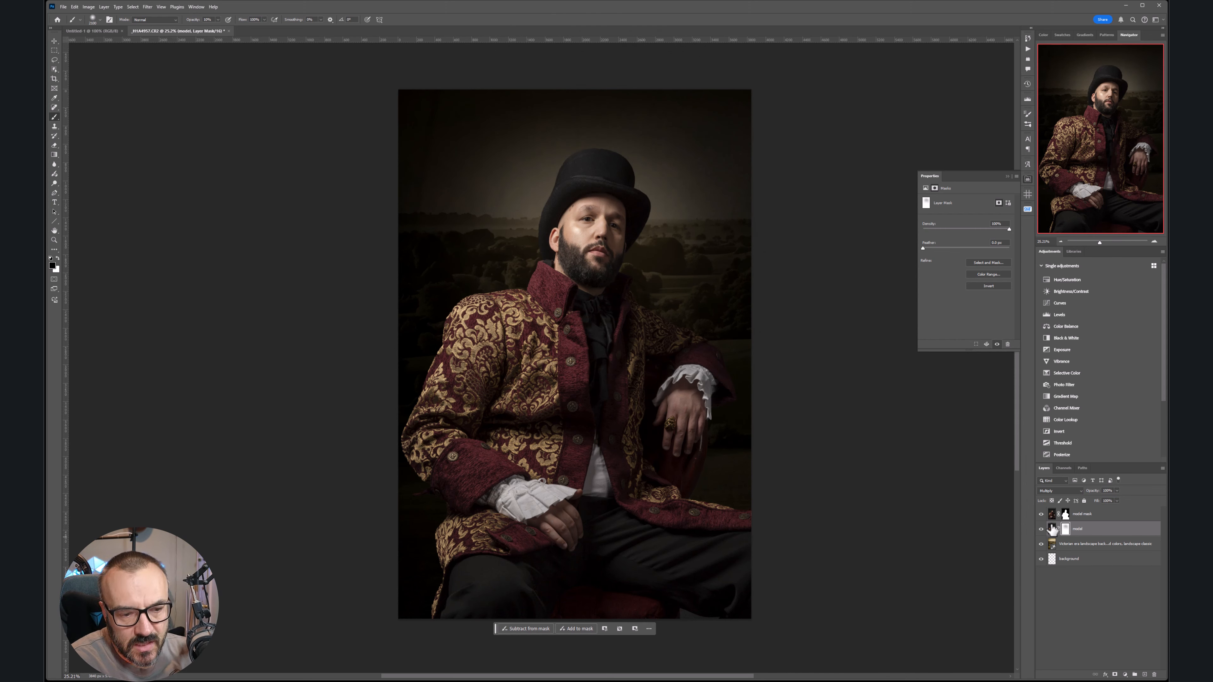
# - Hide the two model layers and apply the Oil Paint filter to the landscape layer with Stylization 10, Cleanliness 10 and Scale 0.1
pyautogui.click(1041, 514)
pyautogui.click(1041, 529)
pyautogui.click(1087, 545)
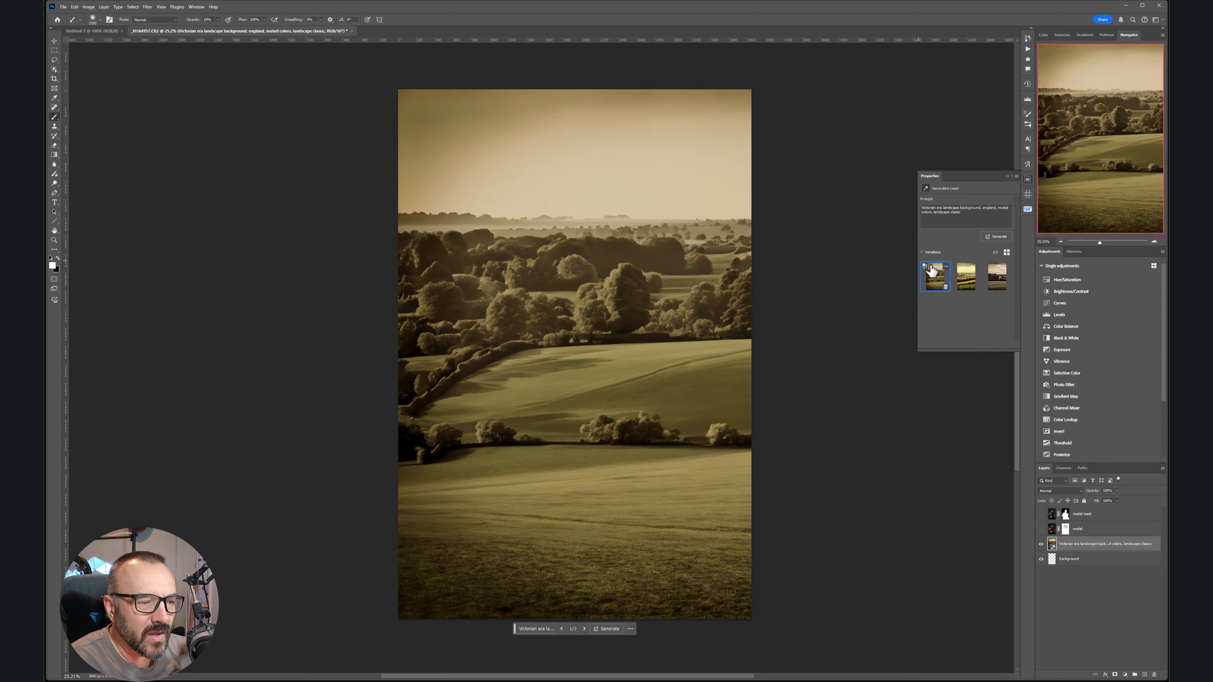
pyautogui.click(147, 6)
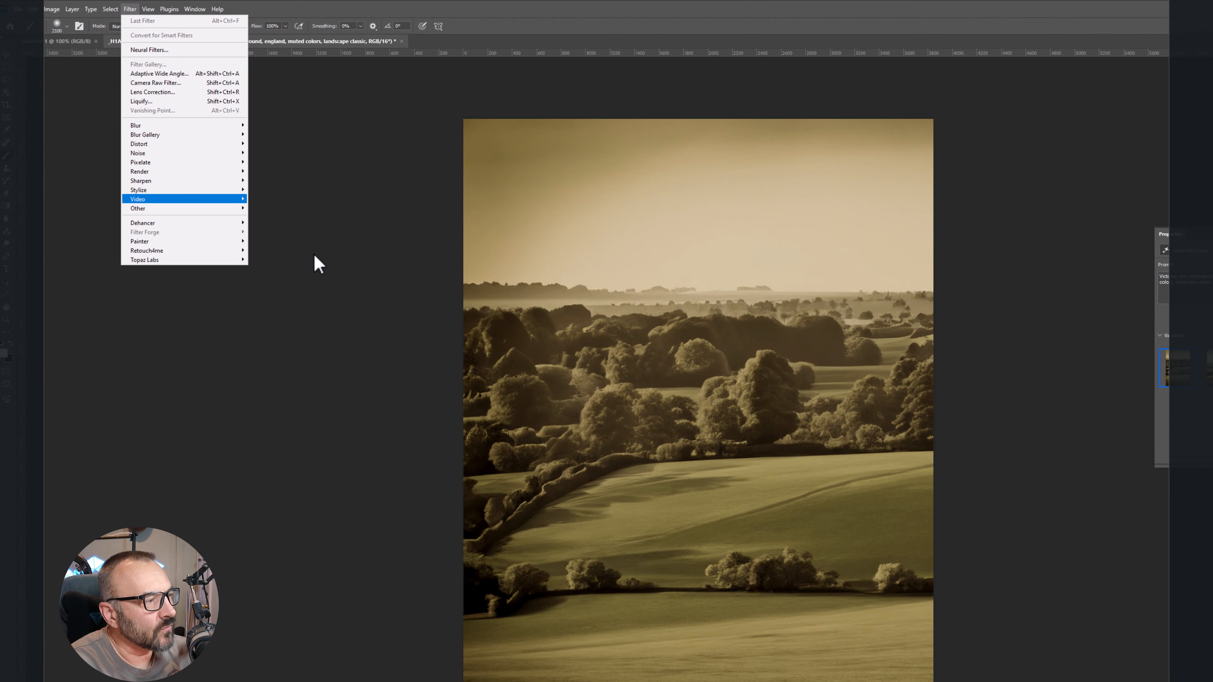
pyautogui.moveTo(191, 190)
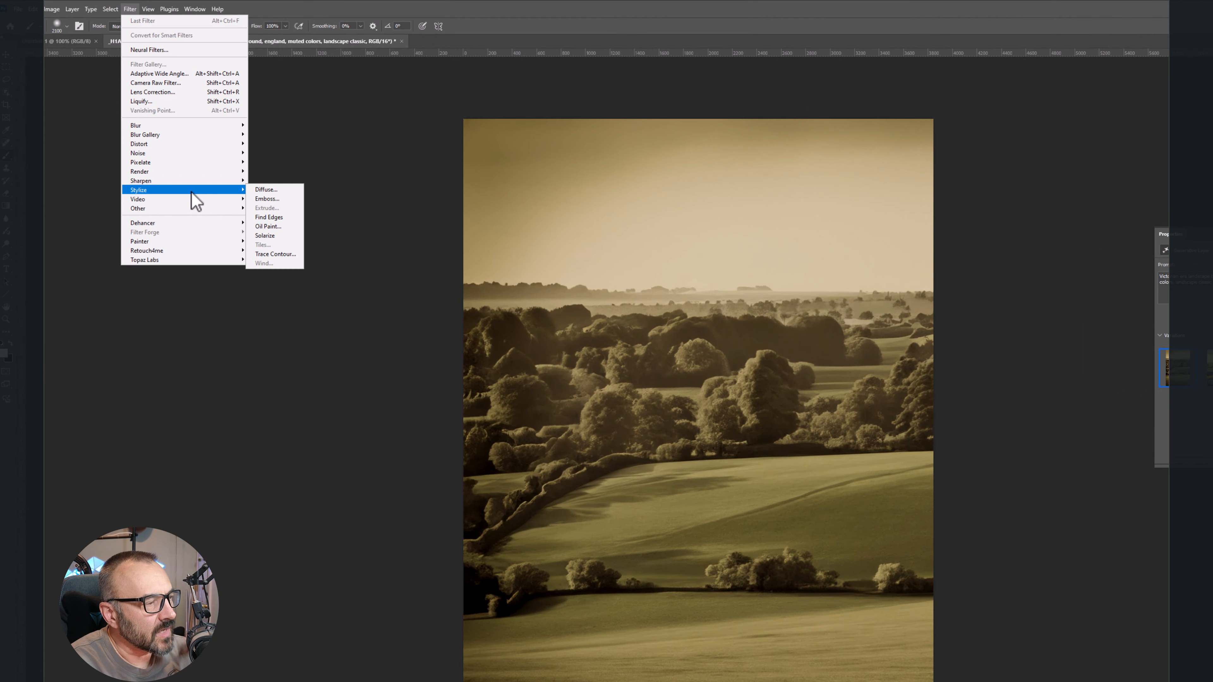
pyautogui.click(273, 236)
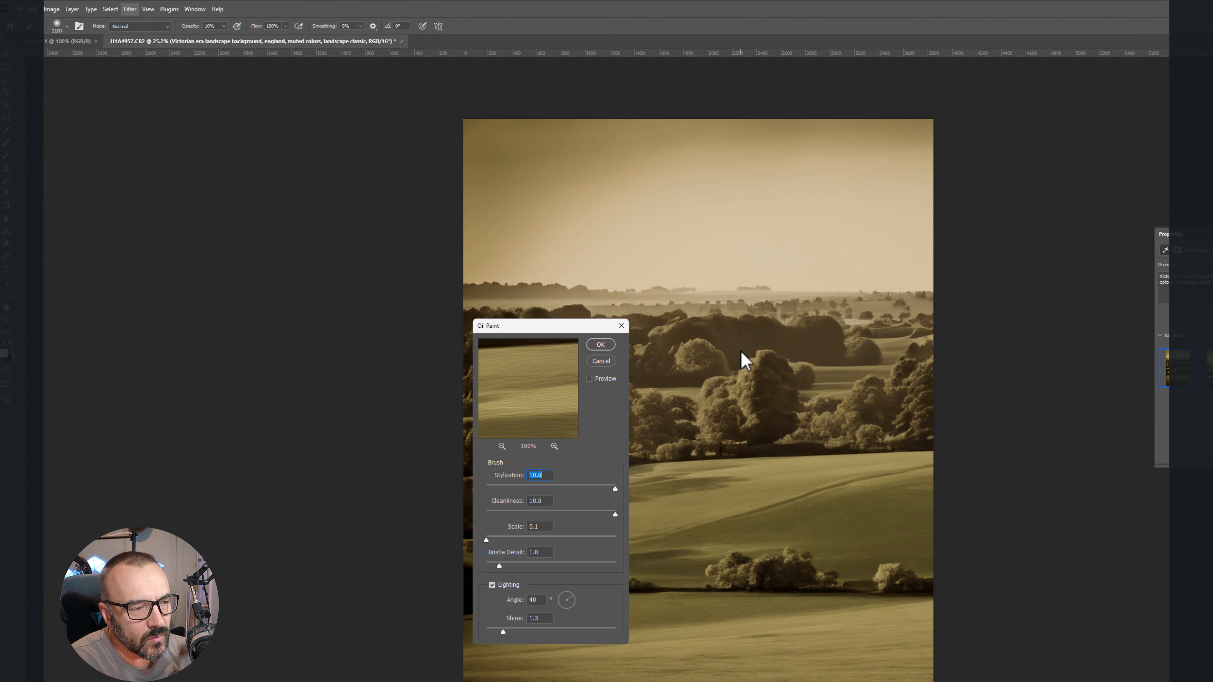
pyautogui.moveTo(560, 329)
pyautogui.mouseDown()
pyautogui.moveTo(1004, 241)
pyautogui.moveTo(986, 220)
pyautogui.mouseUp()
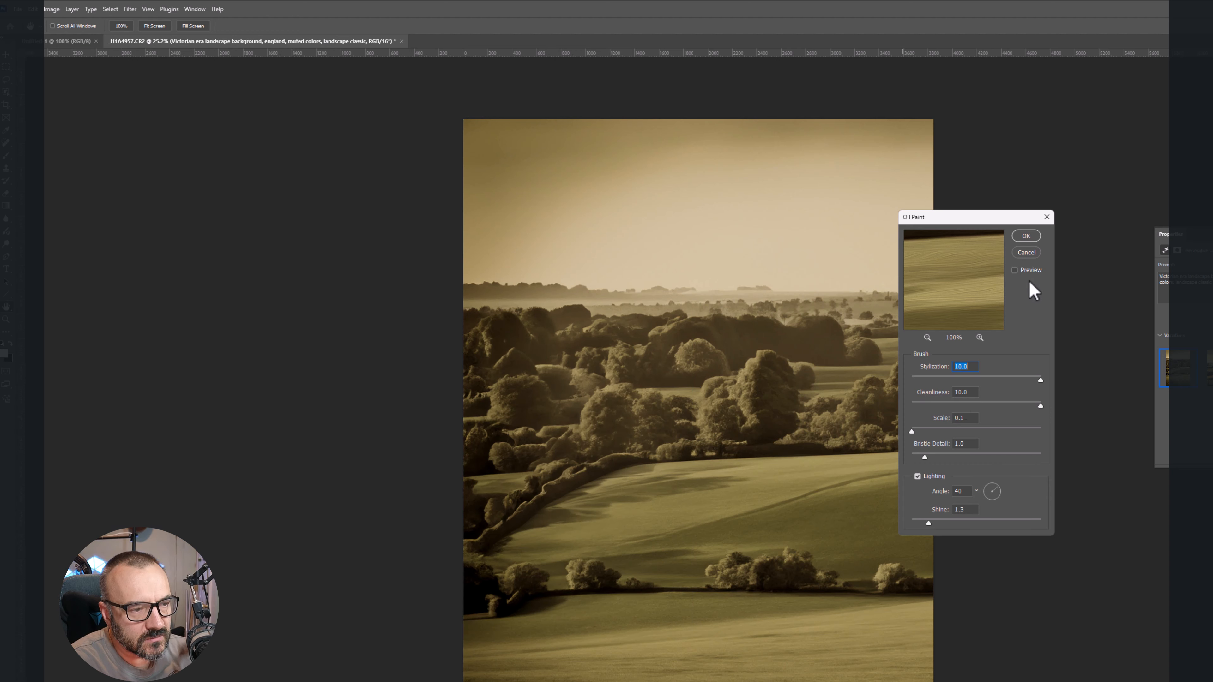
pyautogui.click(788, 382)
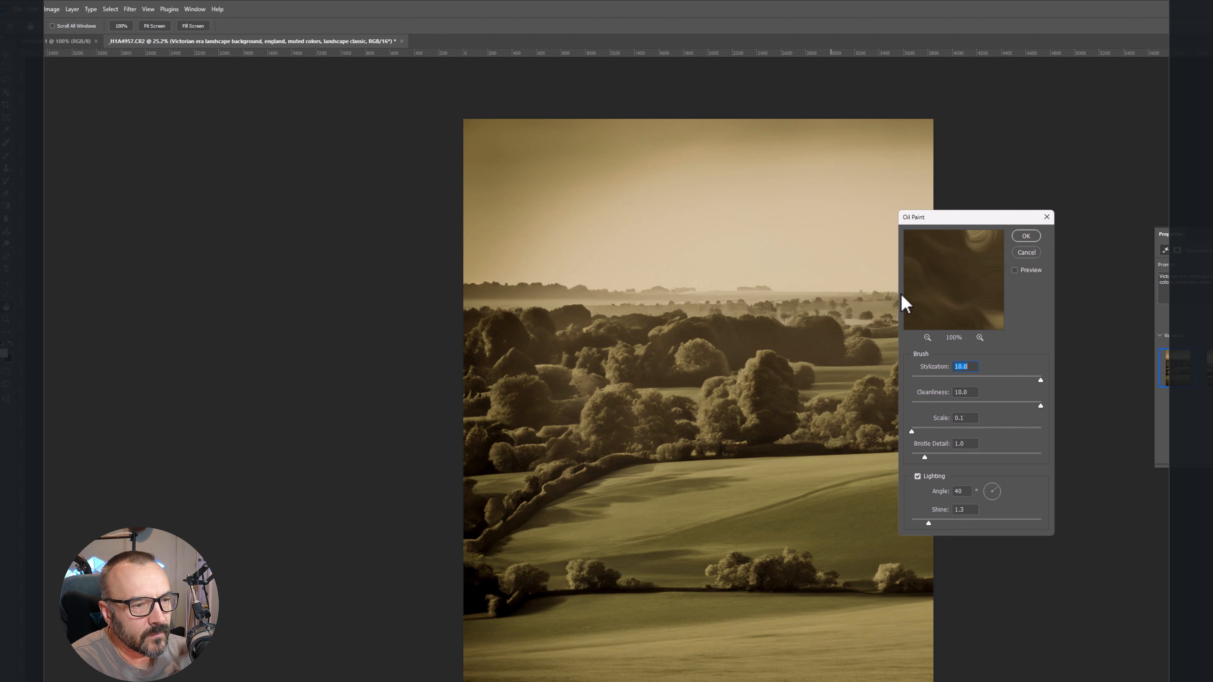
pyautogui.click(1031, 238)
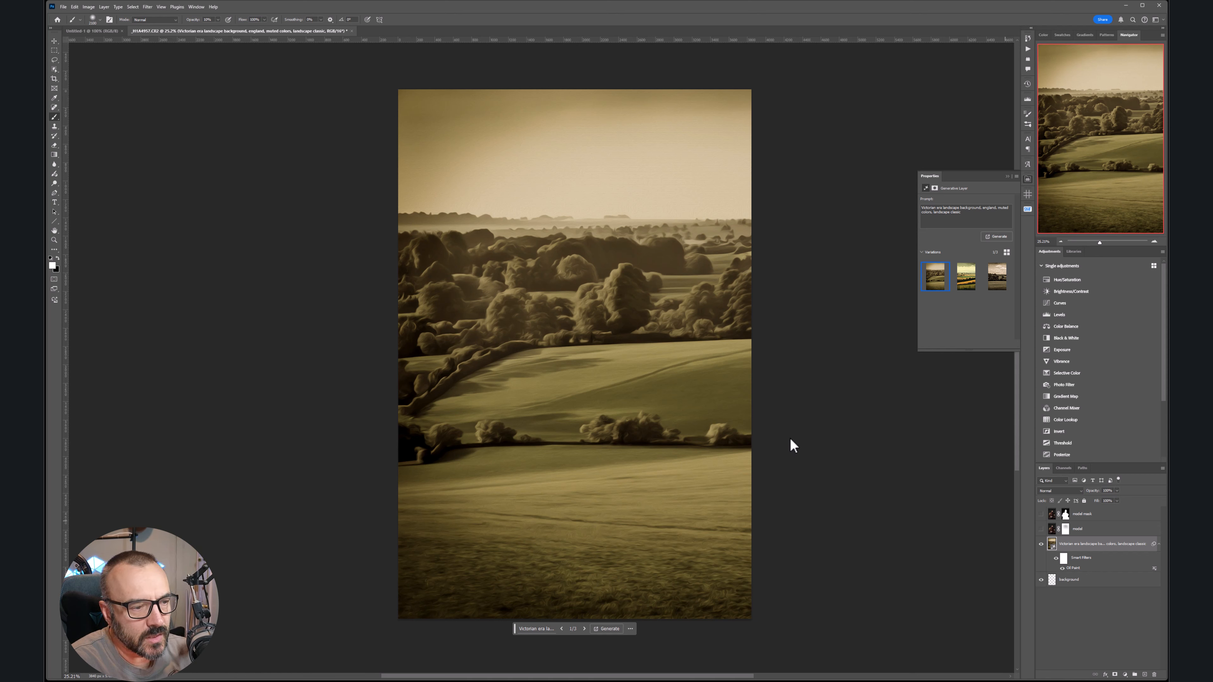
# - Choose the Move tool, make both model layers visible again and select the topmost model mask layer
pyautogui.click(55, 42)
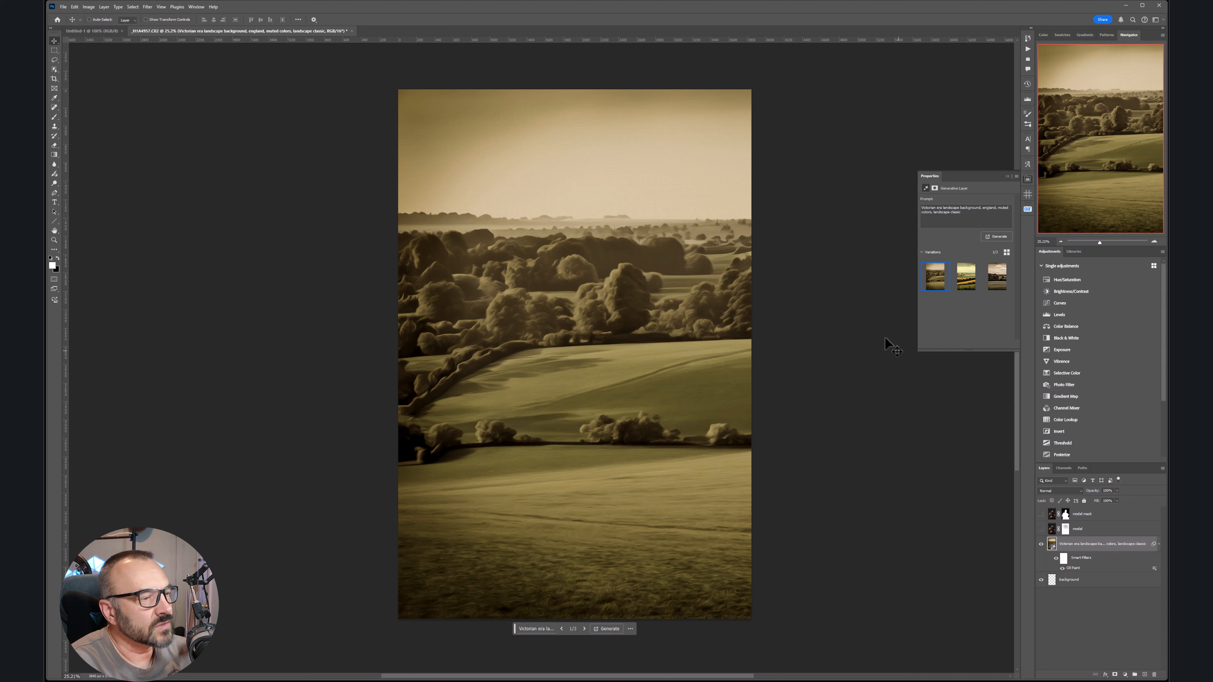
pyautogui.click(1041, 529)
pyautogui.click(1041, 514)
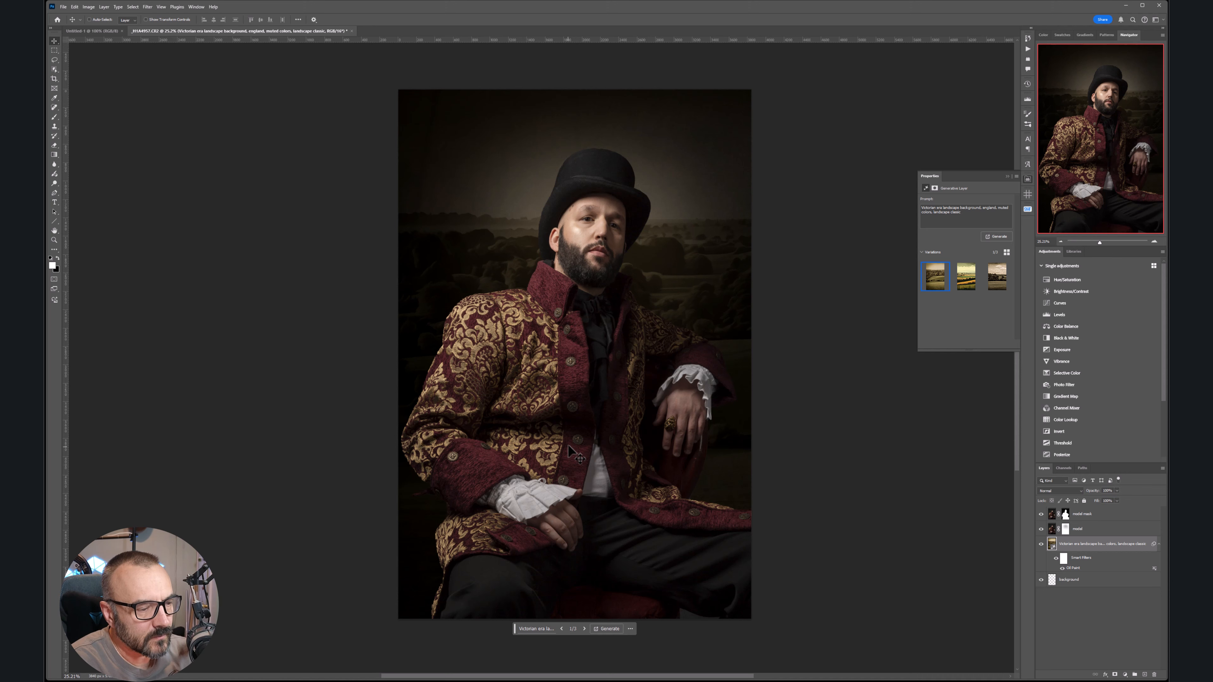
pyautogui.click(1081, 527)
pyautogui.click(1094, 514)
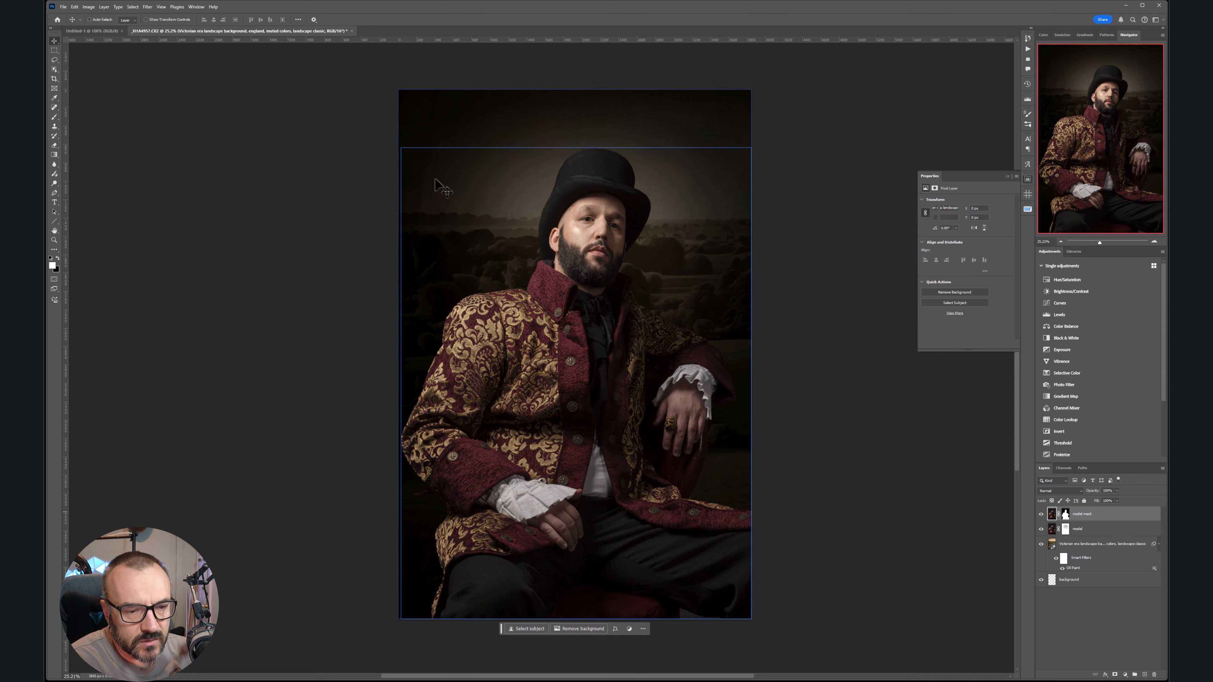
# - Examine the man's face, hat, embroidered coat and trousers closely for flaws that need retouching
pyautogui.scroll(1, 576, 269)
pyautogui.scroll(3, 576, 269)
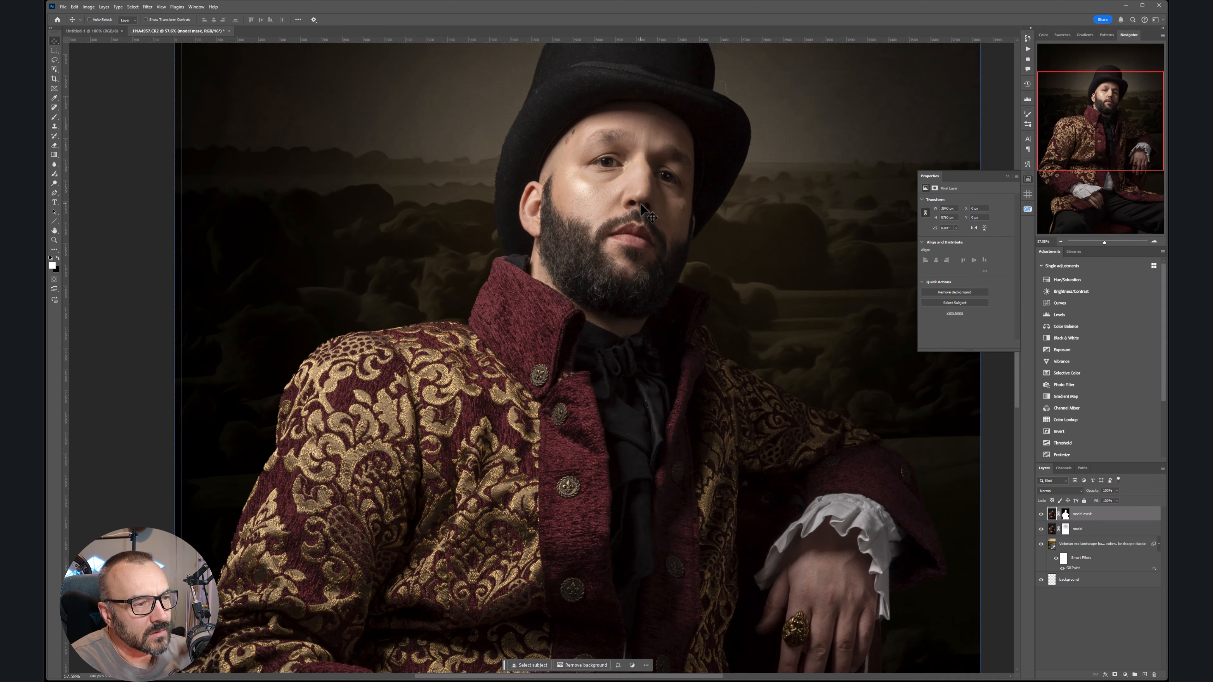
pyautogui.scroll(5, 630, 190)
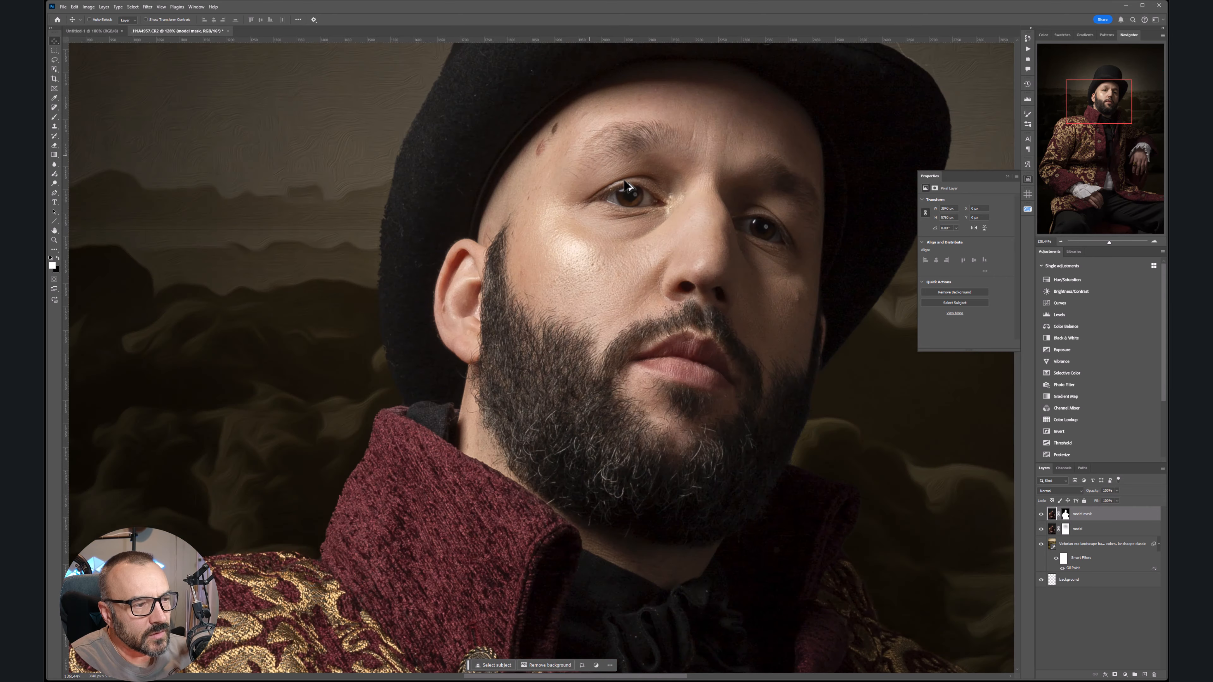
pyautogui.moveTo(764, 292); pyautogui.dragTo(703, 384)
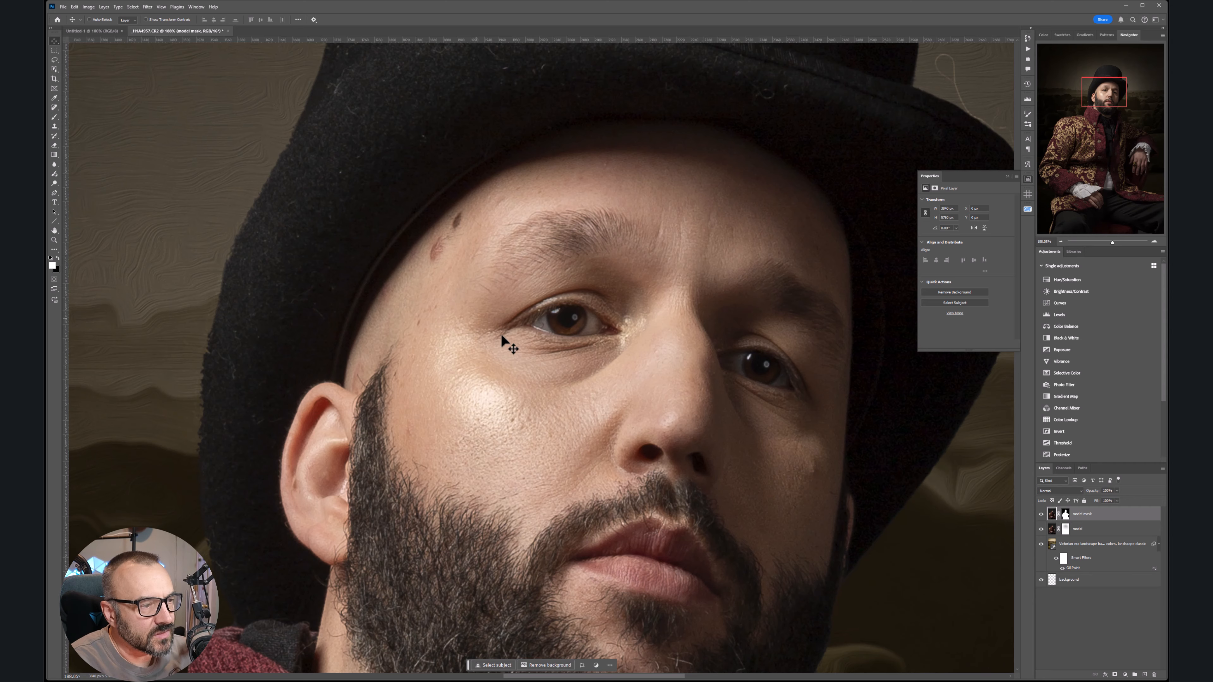
pyautogui.scroll(-5, 649, 407)
pyautogui.scroll(3, 671, 492)
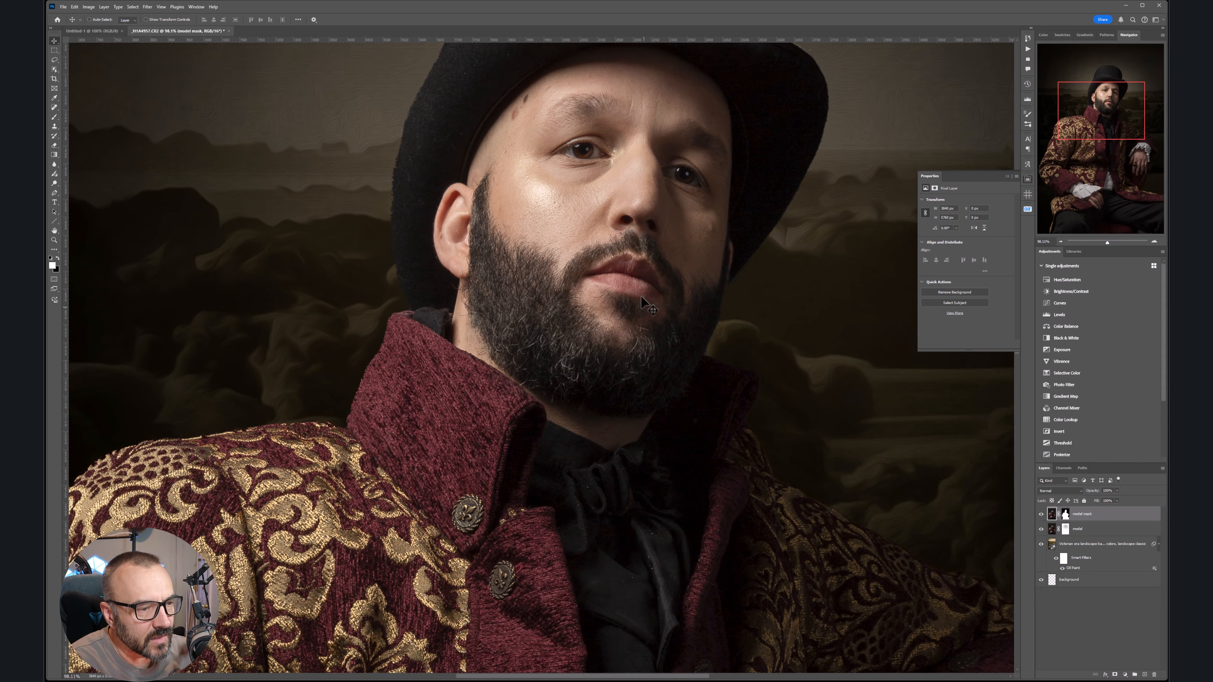
pyautogui.moveTo(573, 449); pyautogui.dragTo(704, 141)
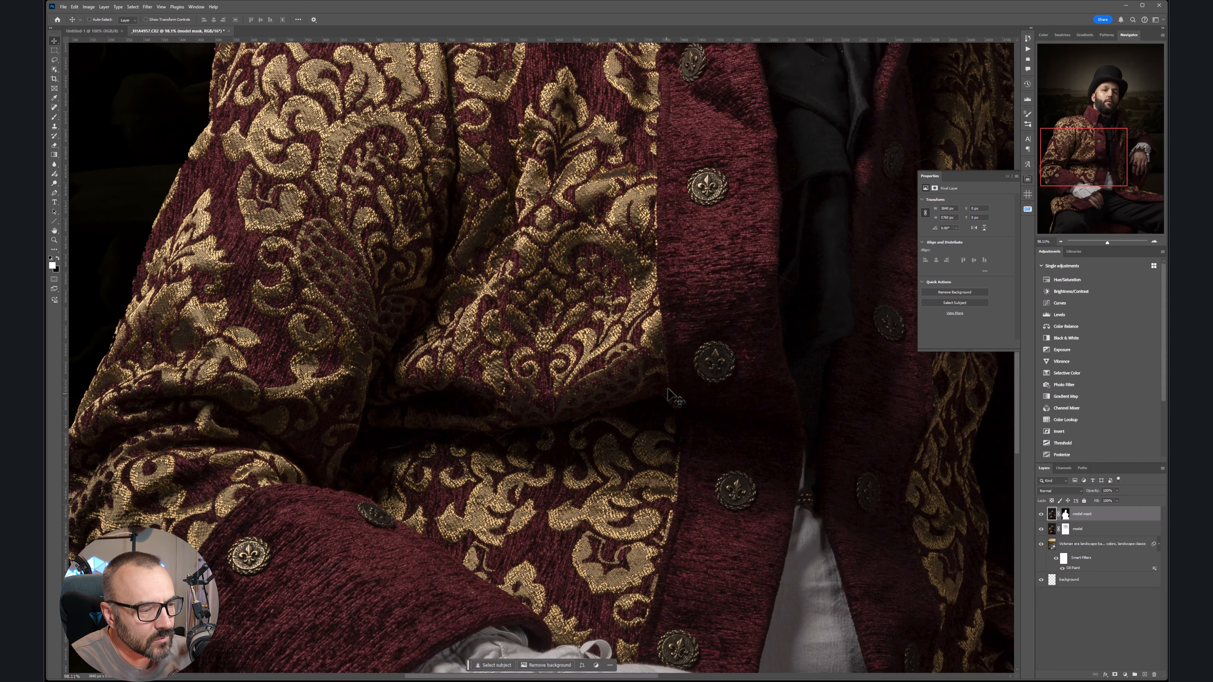
pyautogui.moveTo(680, 471); pyautogui.dragTo(680, 123)
pyautogui.moveTo(717, 427); pyautogui.dragTo(400, 284)
pyautogui.moveTo(706, 401); pyautogui.dragTo(374, 371)
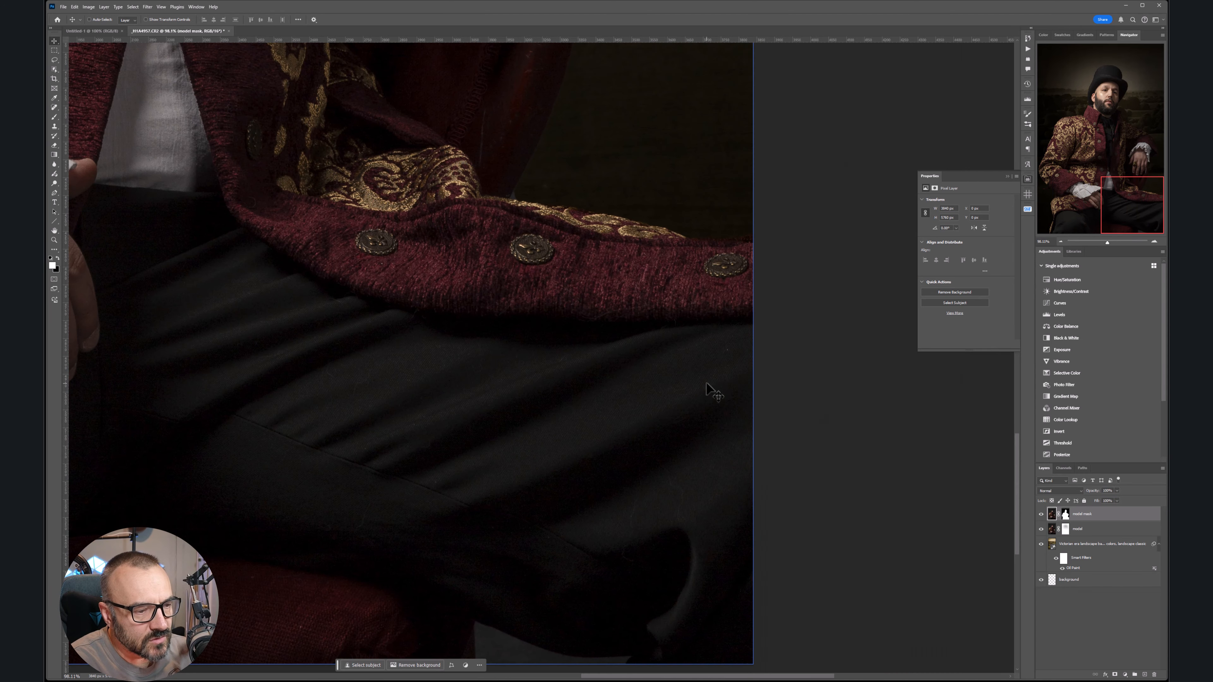
pyautogui.moveTo(704, 381); pyautogui.dragTo(932, 357)
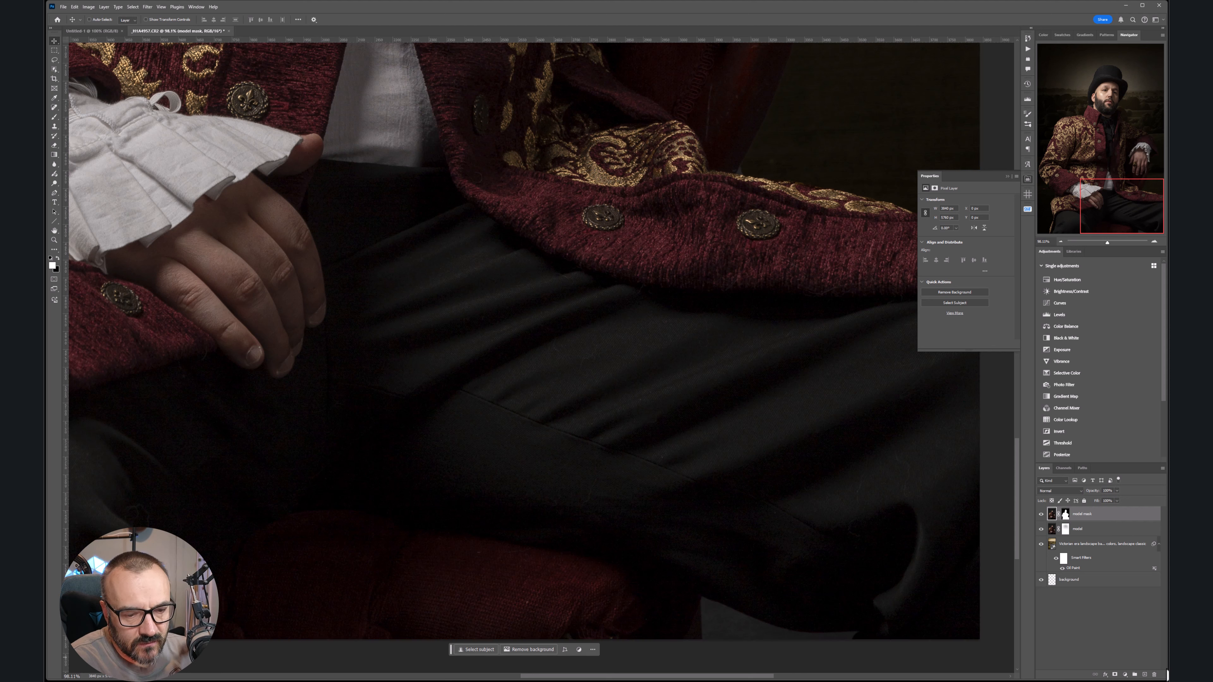
# - Add a new layer named touchup at the top of the stack and choose the Spot Healing Brush tool
pyautogui.click(1144, 675)
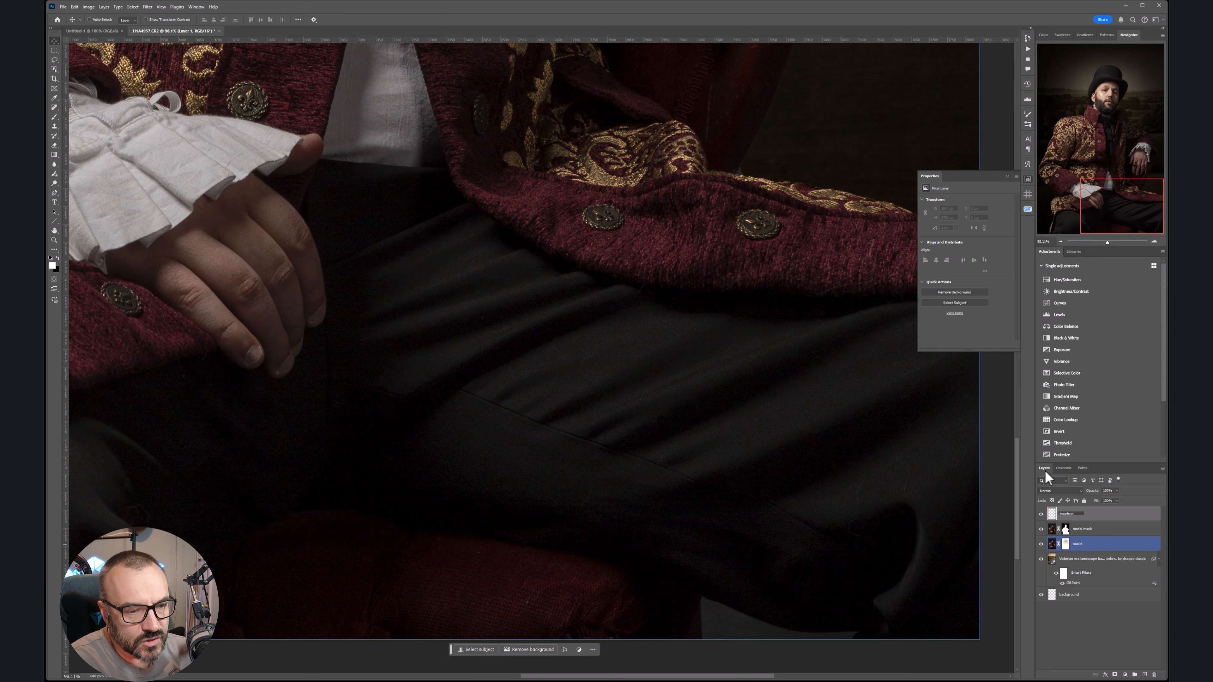
pyautogui.press('Return')
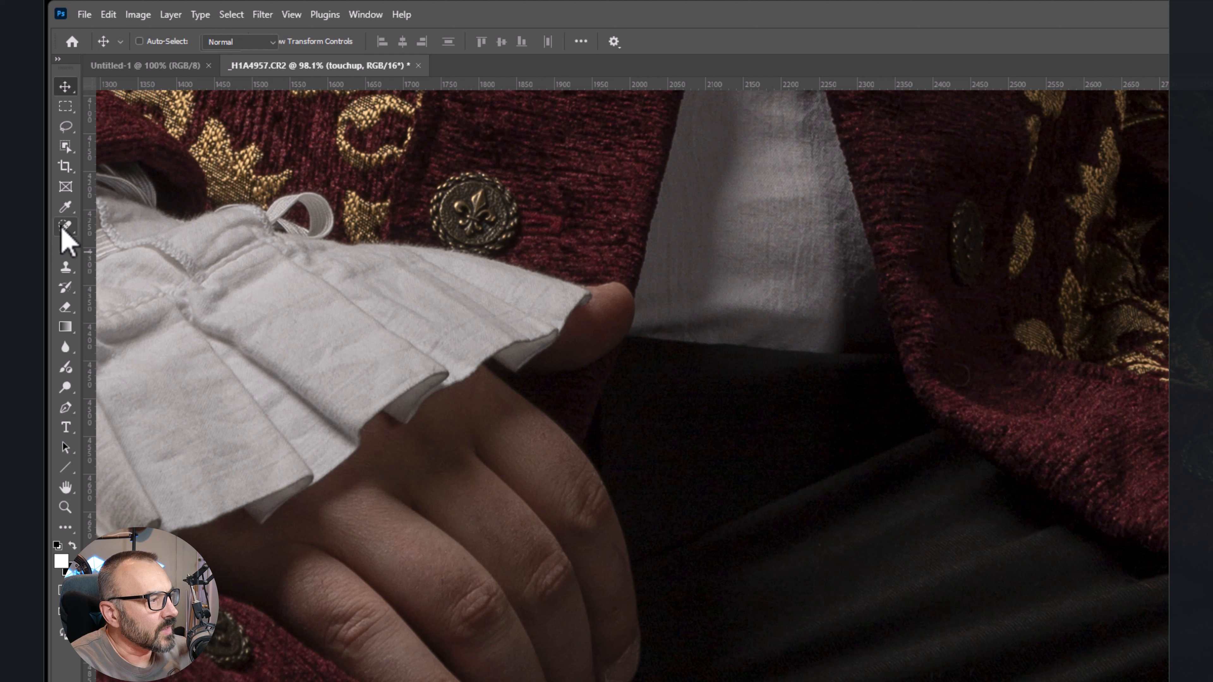
pyautogui.click(55, 107)
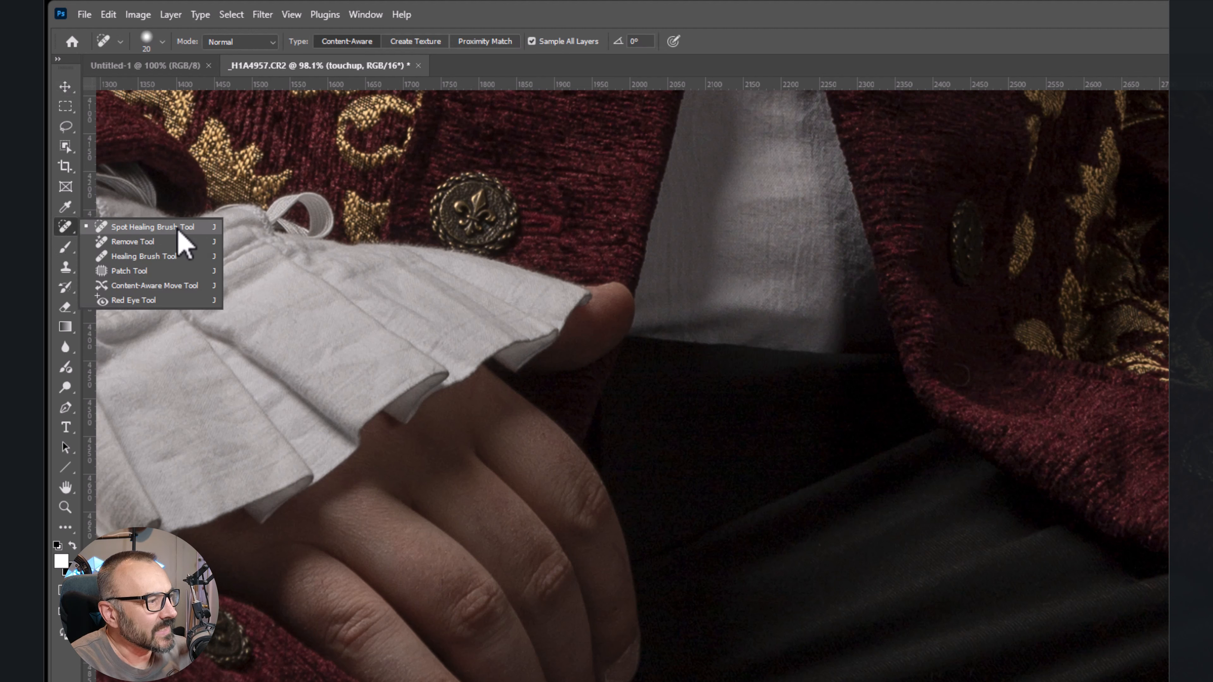
pyautogui.click(140, 232)
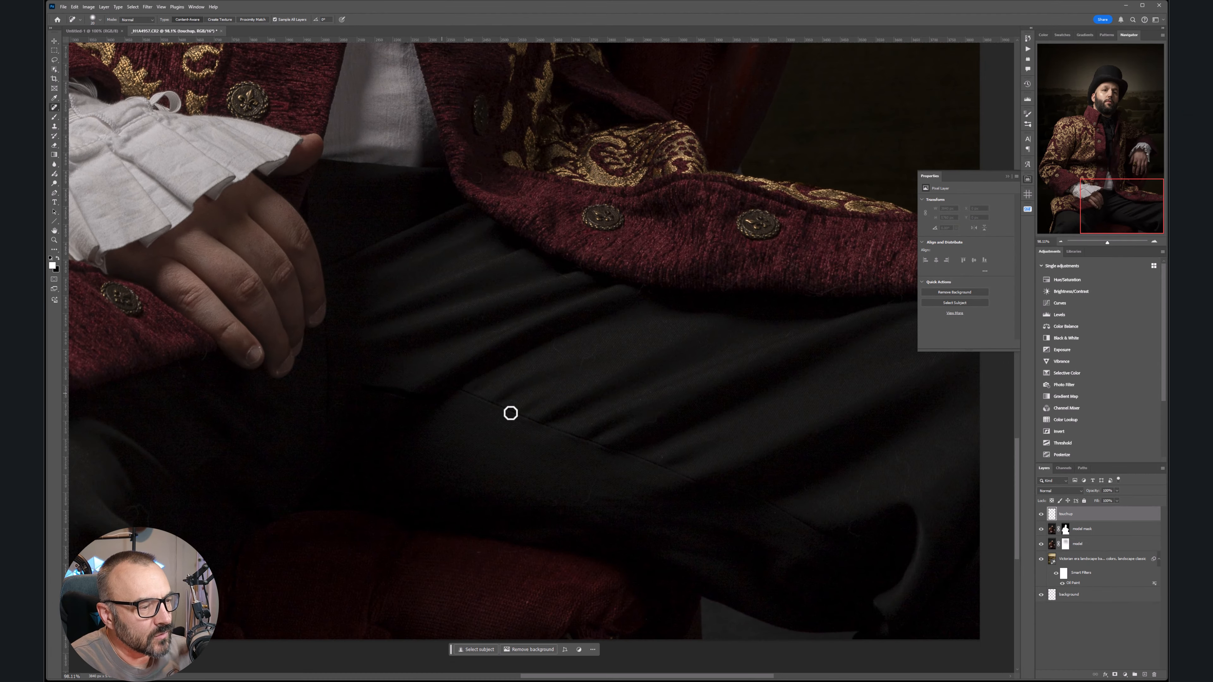
# - Enlarge the healing brush and paint along the diagonal seam on the trouser thigh to remove it
pyautogui.moveTo(510, 413); pyautogui.dragTo(558, 434)
pyautogui.press(']')
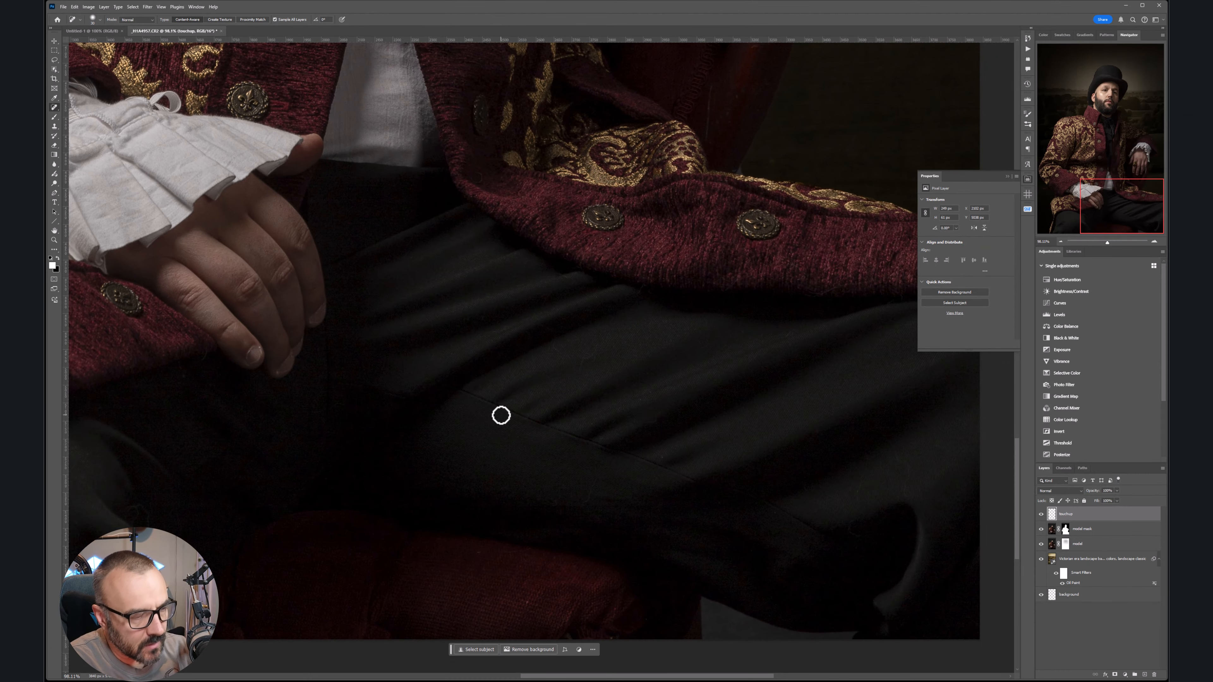
pyautogui.press(']')
pyautogui.press(']')
pyautogui.press(']')
pyautogui.moveTo(438, 389); pyautogui.dragTo(866, 534)
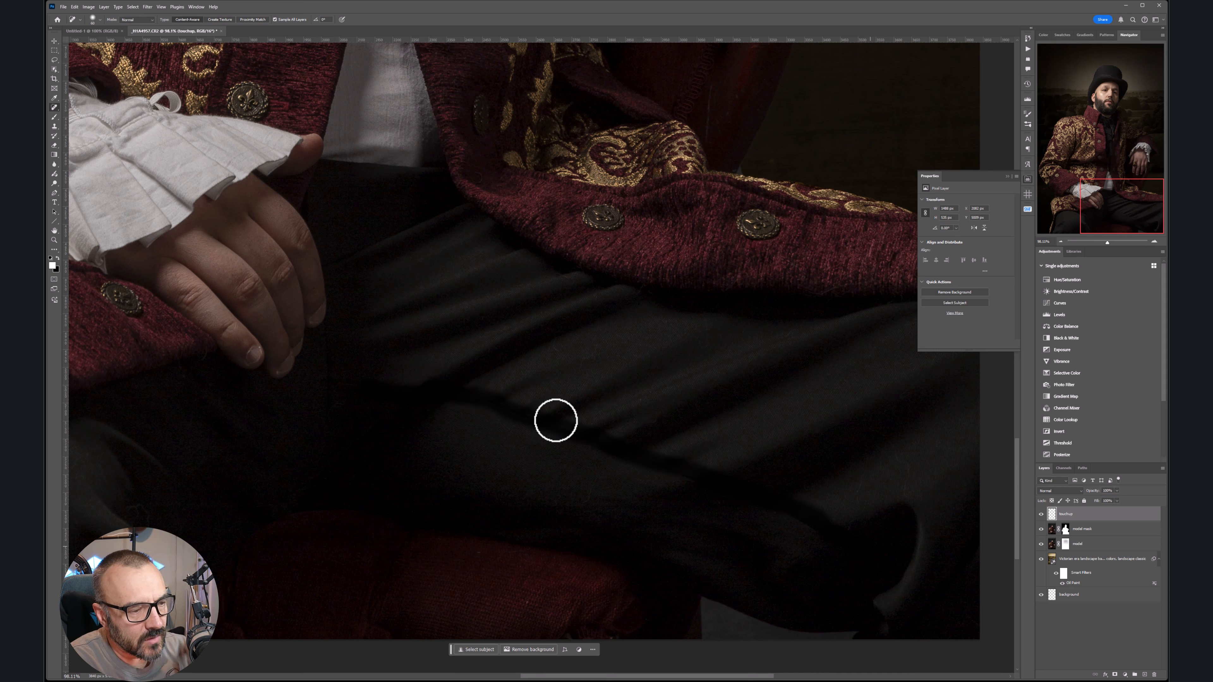
pyautogui.moveTo(573, 442); pyautogui.dragTo(895, 553)
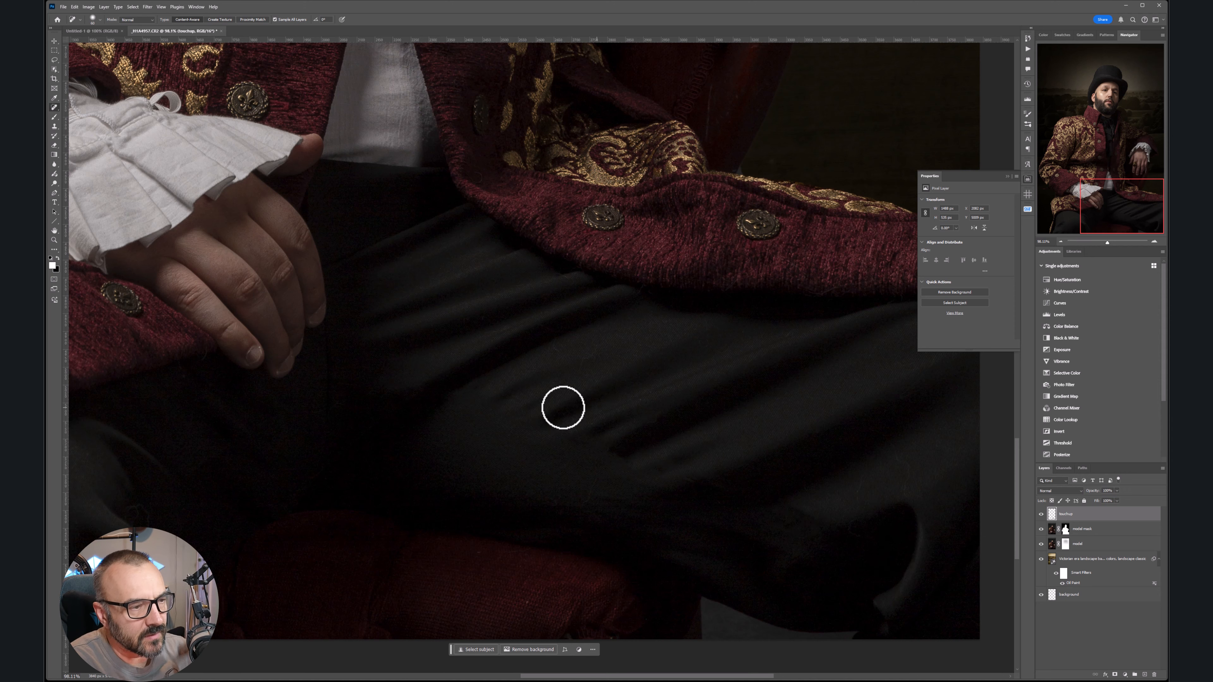
# - Heal the flaw on the other trouser knee and the bright marks on the red chair beneath the ringed hand
pyautogui.moveTo(563, 406); pyautogui.dragTo(693, 266)
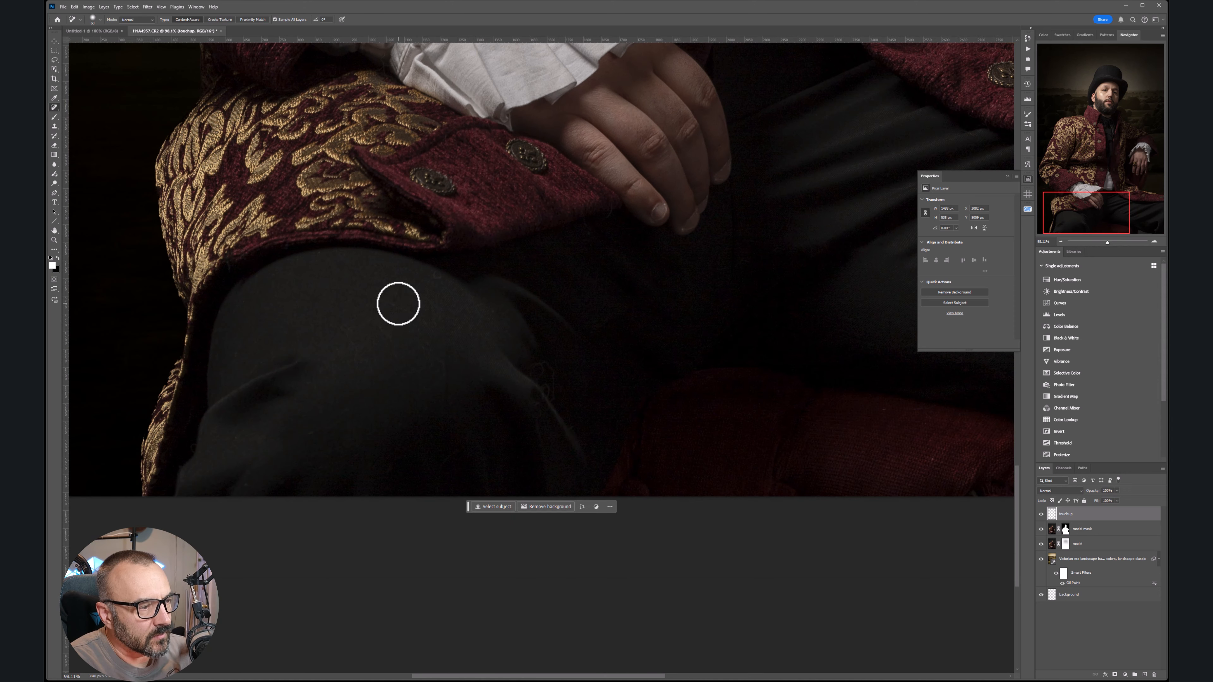
pyautogui.moveTo(397, 300)
pyautogui.mouseDown()
pyautogui.moveTo(420, 297)
pyautogui.moveTo(376, 320)
pyautogui.mouseUp()
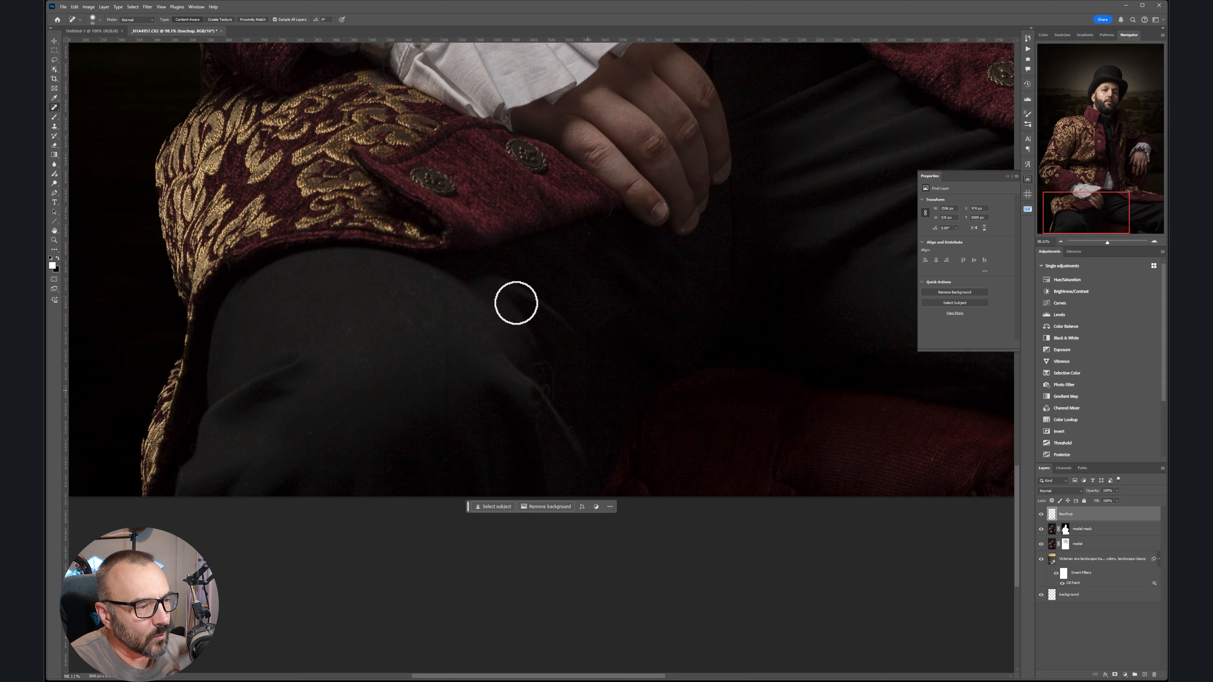
pyautogui.moveTo(563, 184); pyautogui.dragTo(496, 344)
pyautogui.moveTo(545, 296); pyautogui.dragTo(601, 466)
pyautogui.moveTo(606, 272); pyautogui.dragTo(683, 411)
pyautogui.moveTo(483, 423); pyautogui.dragTo(425, 360)
pyautogui.moveTo(633, 312); pyautogui.dragTo(430, 157)
pyautogui.moveTo(574, 385); pyautogui.dragTo(515, 192)
pyautogui.moveTo(655, 203); pyautogui.dragTo(634, 400)
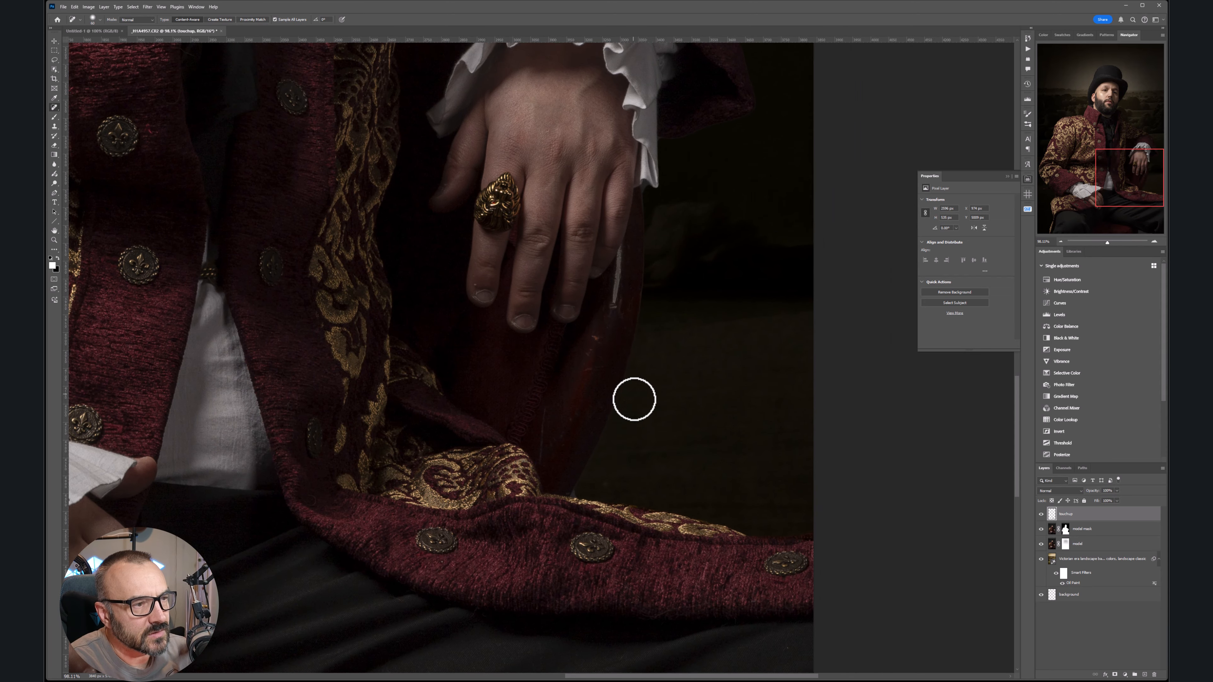
pyautogui.moveTo(614, 309)
pyautogui.mouseDown()
pyautogui.moveTo(622, 270)
pyautogui.moveTo(620, 304)
pyautogui.mouseUp()
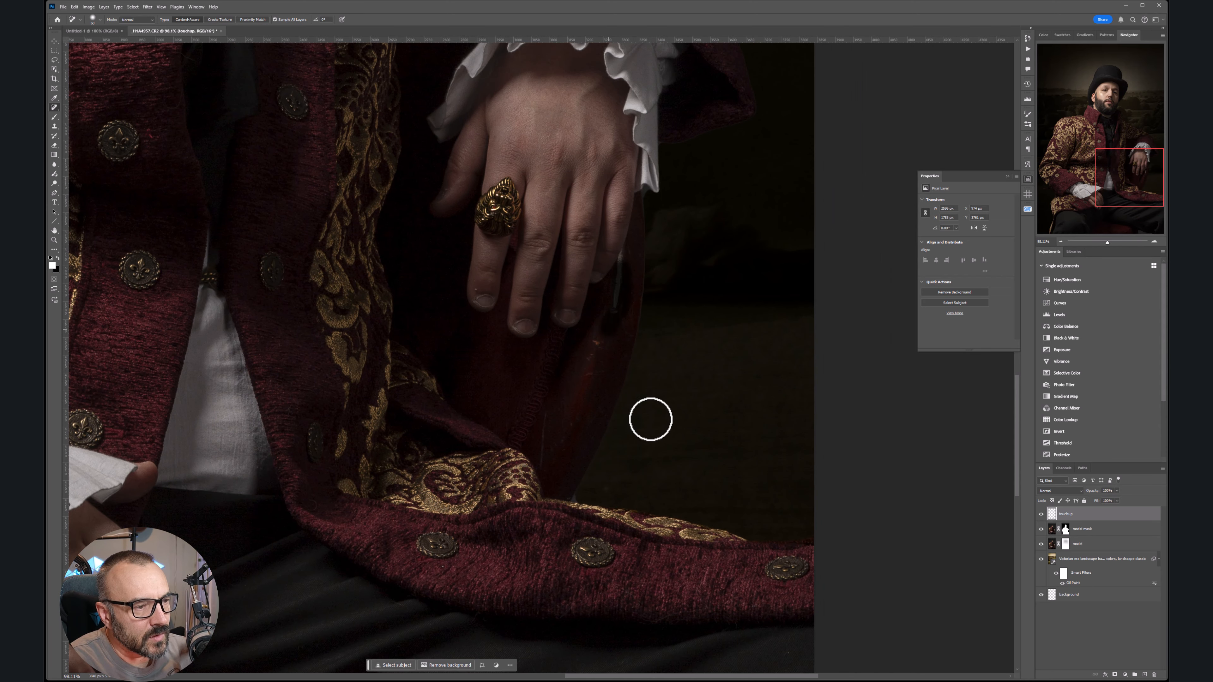
pyautogui.moveTo(636, 260); pyautogui.dragTo(601, 339)
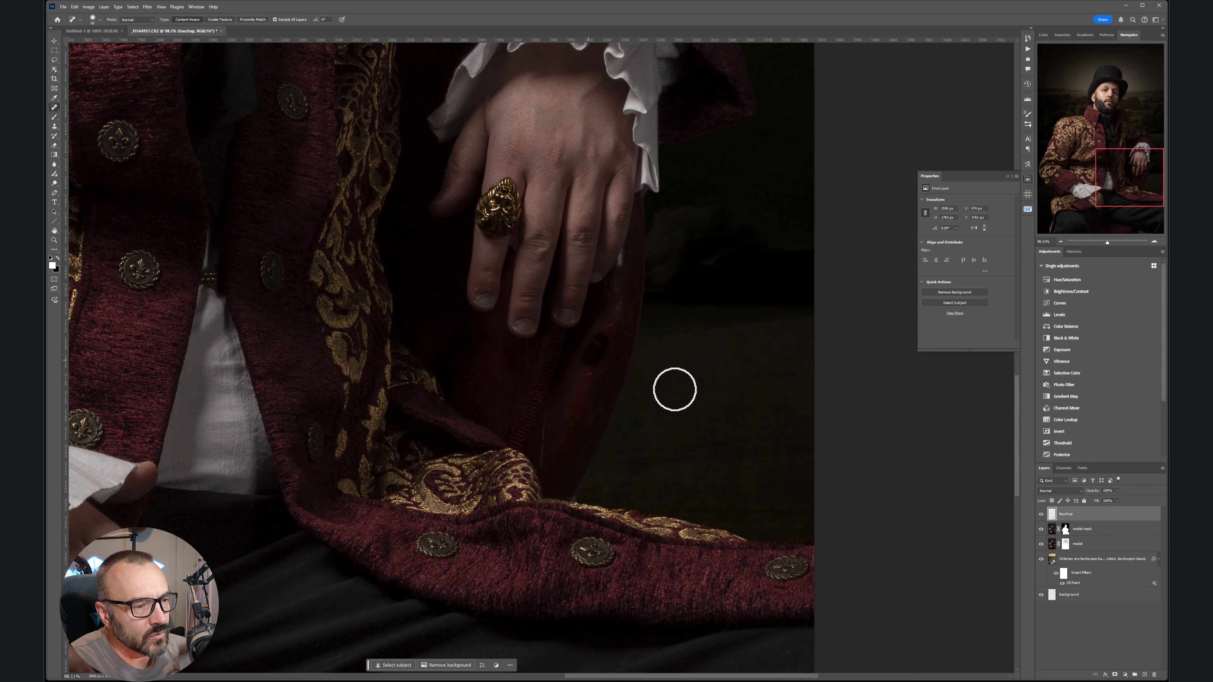
# - Inspect the retouched portrait, checking the face and beard, the whole composite, and the cheek's skin texture at high magnification
pyautogui.moveTo(570, 187); pyautogui.dragTo(643, 545)
pyautogui.moveTo(669, 330); pyautogui.dragTo(669, 414)
pyautogui.moveTo(498, 134); pyautogui.dragTo(554, 345)
pyautogui.scroll(6, 554, 345)
pyautogui.hscroll(3, 554, 345)
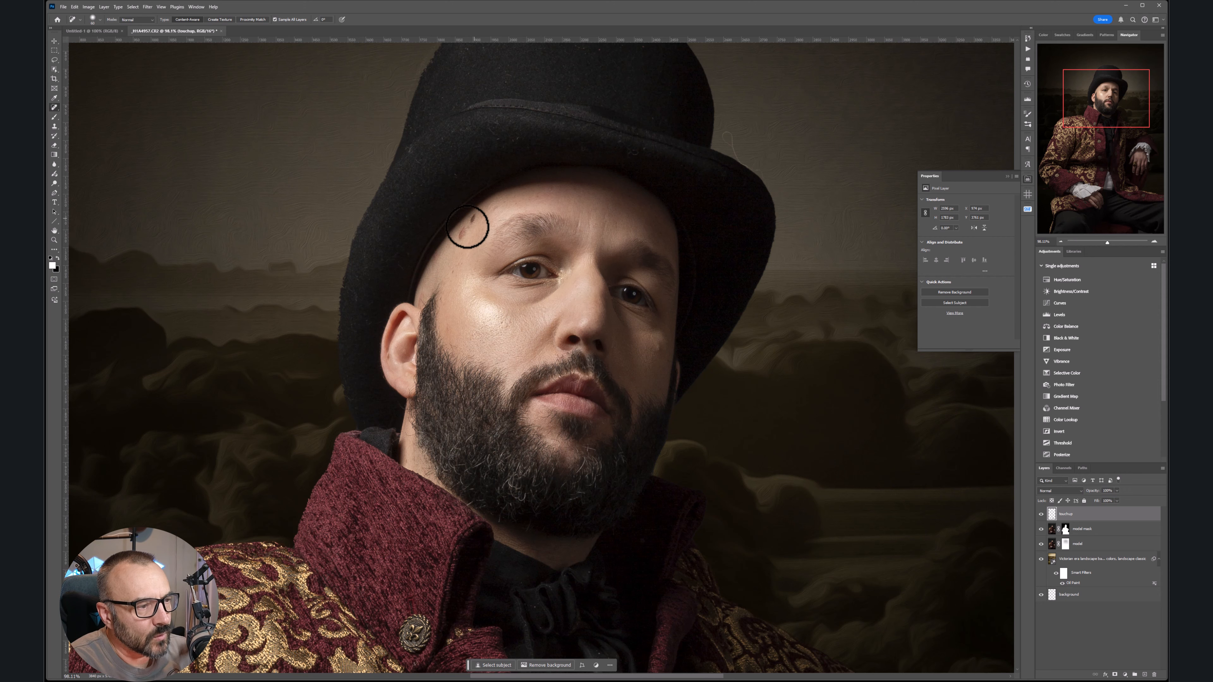
pyautogui.scroll(-3, 623, 378)
pyautogui.hscroll(2, 622, 378)
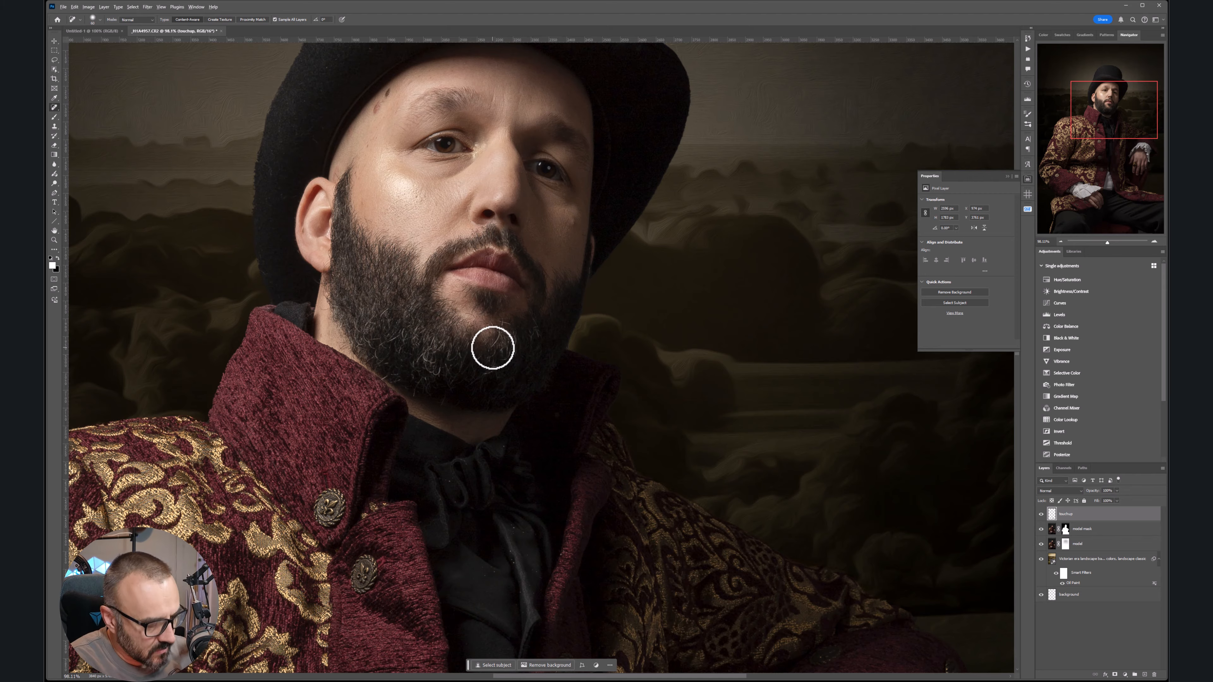
pyautogui.scroll(-3, 491, 347)
pyautogui.scroll(-2, 492, 348)
pyautogui.moveTo(487, 339); pyautogui.dragTo(514, 279)
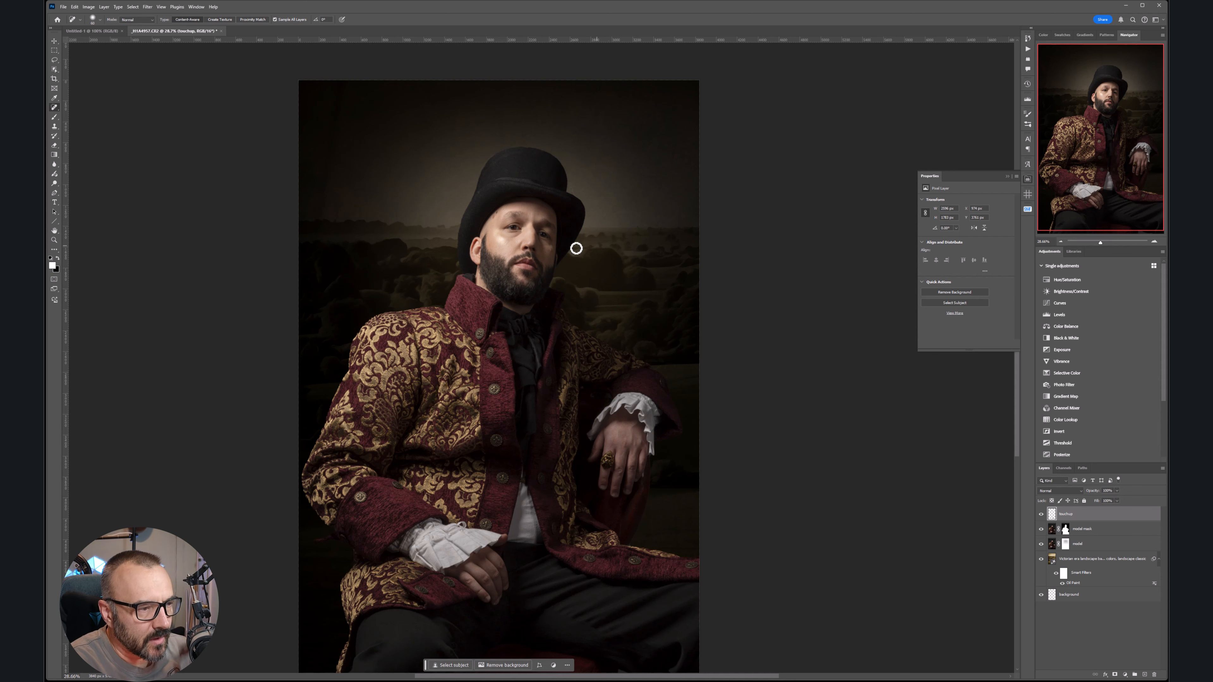
pyautogui.scroll(15, 515, 253)
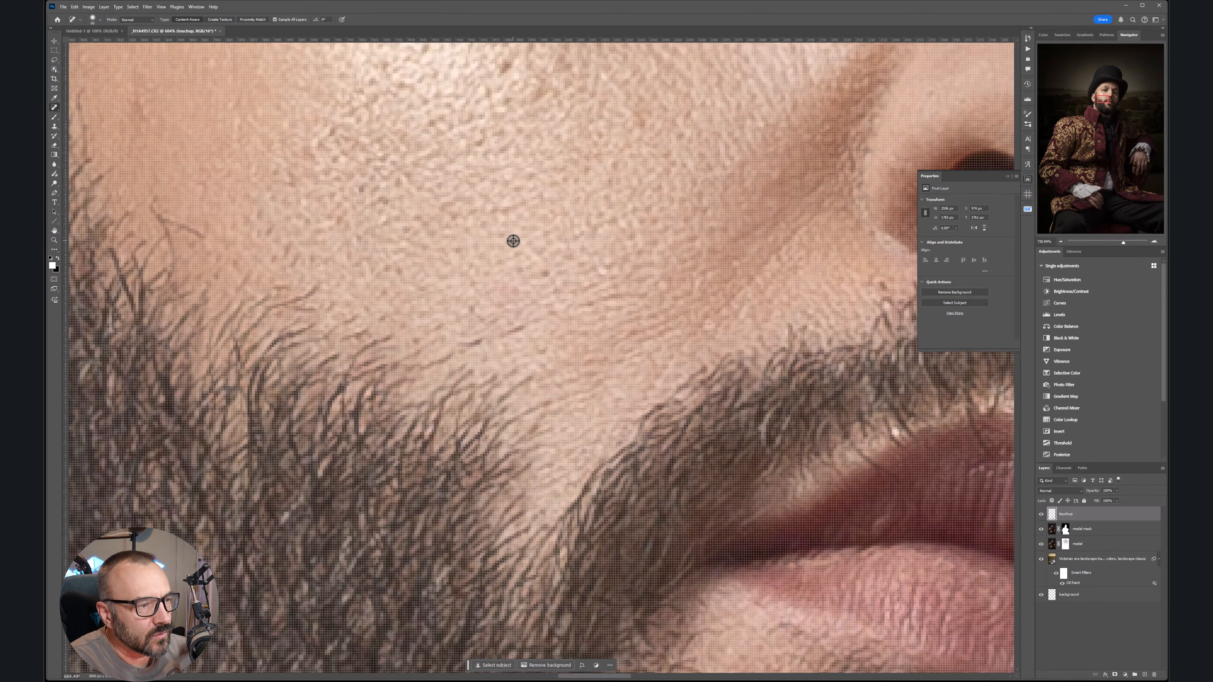
pyautogui.scroll(1, 513, 241)
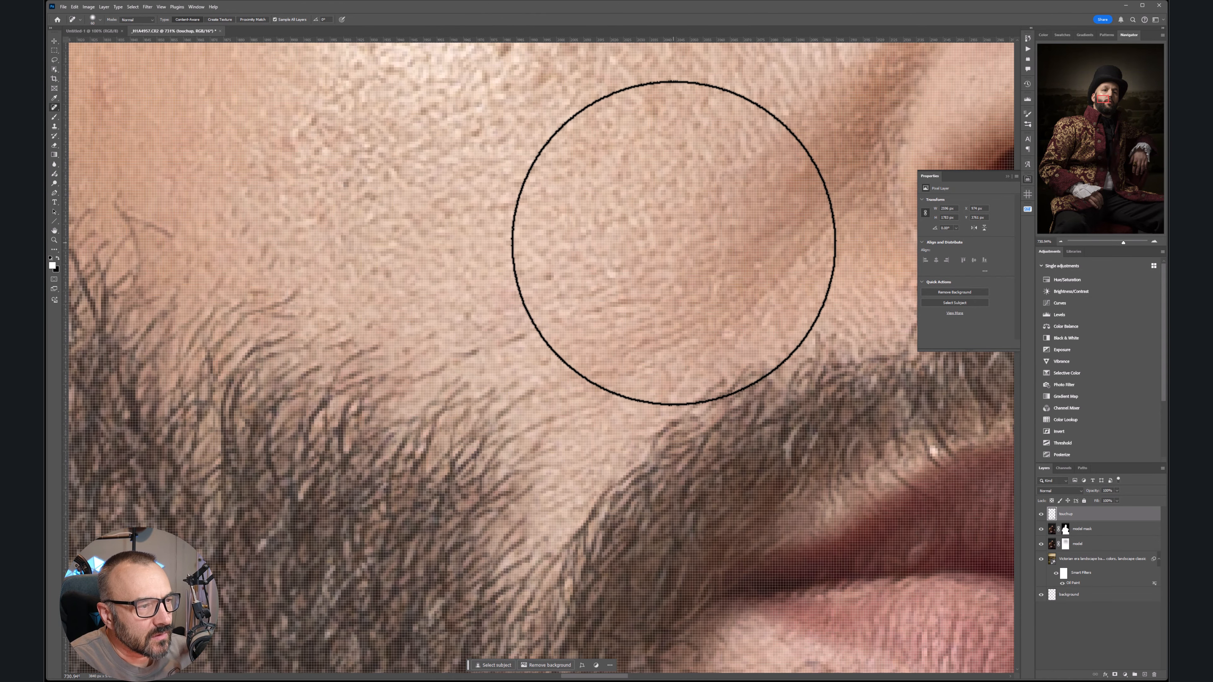
pyautogui.scroll(-8, 554, 296)
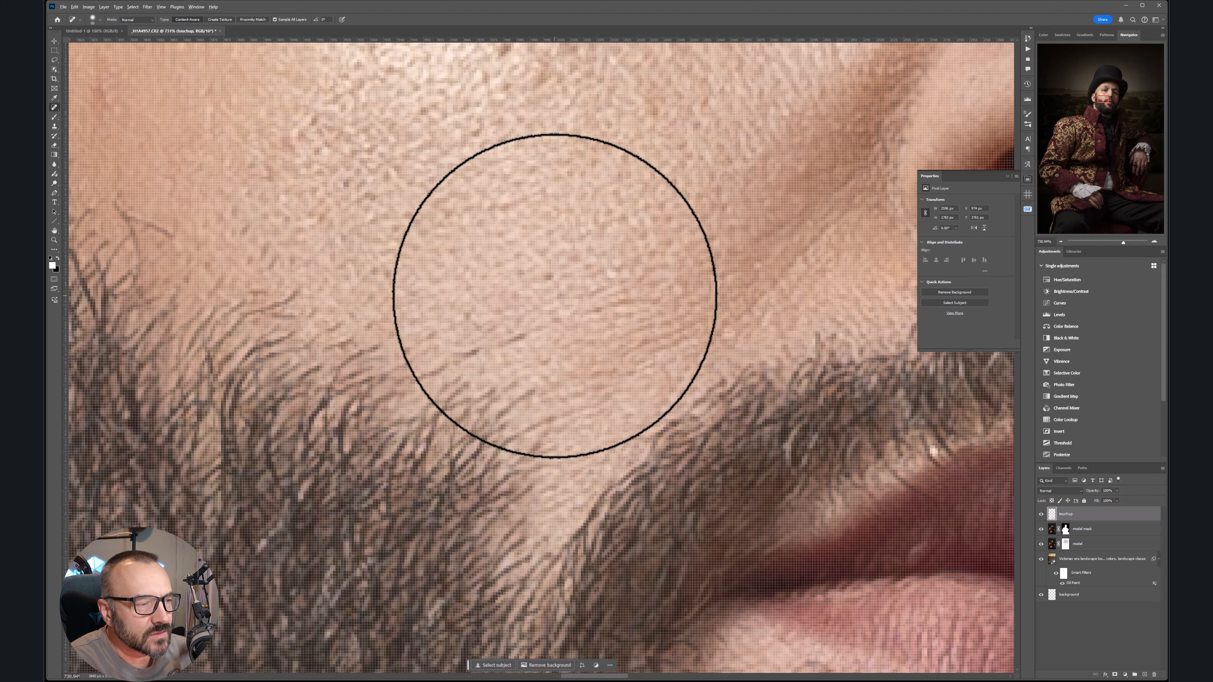
# - Stamp all visible layers into a new top layer named smooth, and clip it and the touchup layer to the model mask layer
pyautogui.scroll(-7, 555, 296)
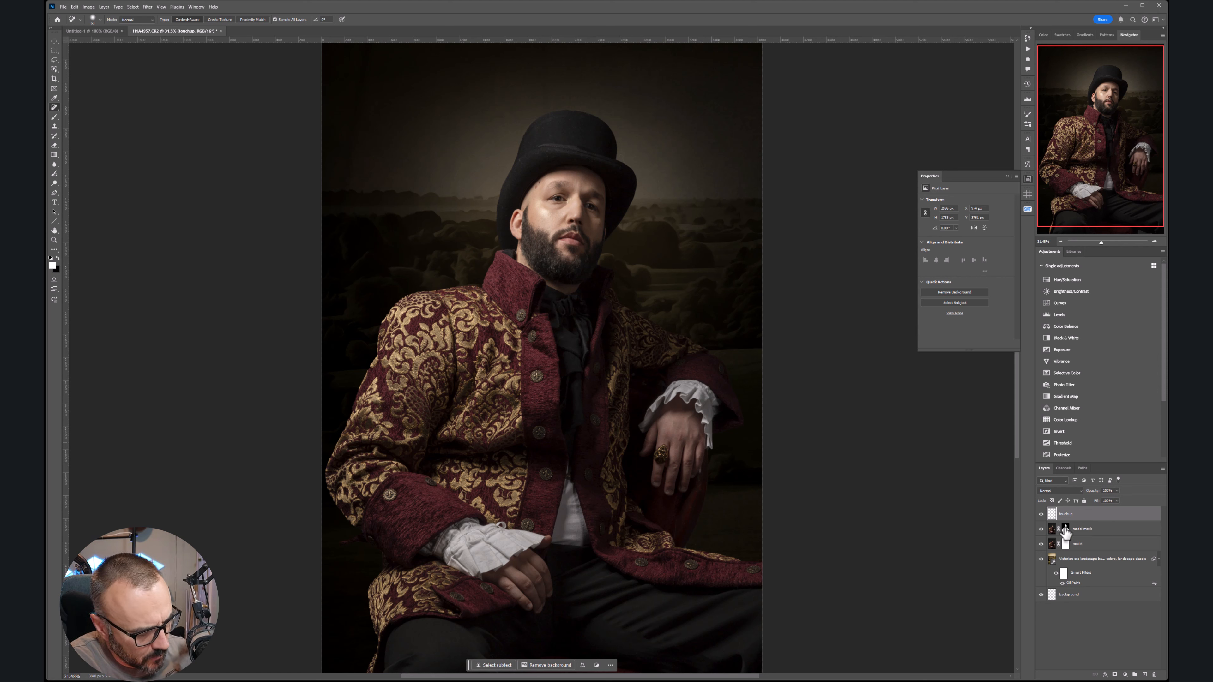
pyautogui.hotkey('ctrl', 'alt', 'shift', 'e')
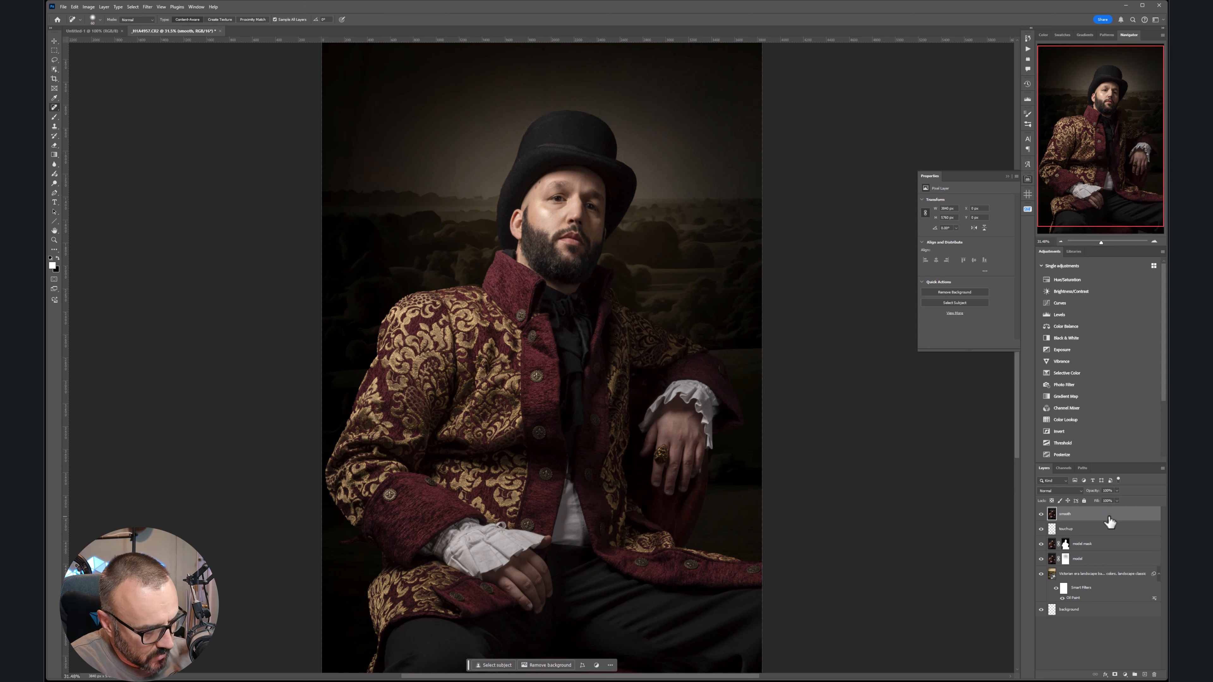
pyautogui.moveTo(1110, 523); pyautogui.dragTo(1115, 517)
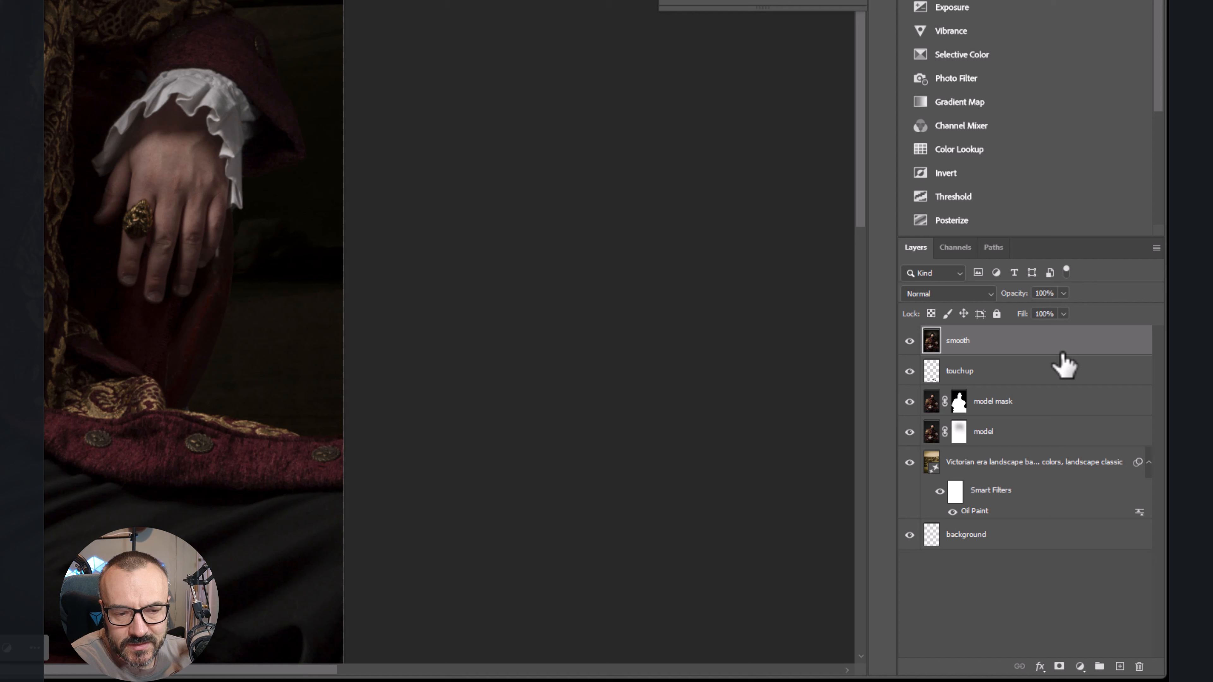
pyautogui.keyDown('alt'); pyautogui.click(1063, 354); pyautogui.keyUp('alt')
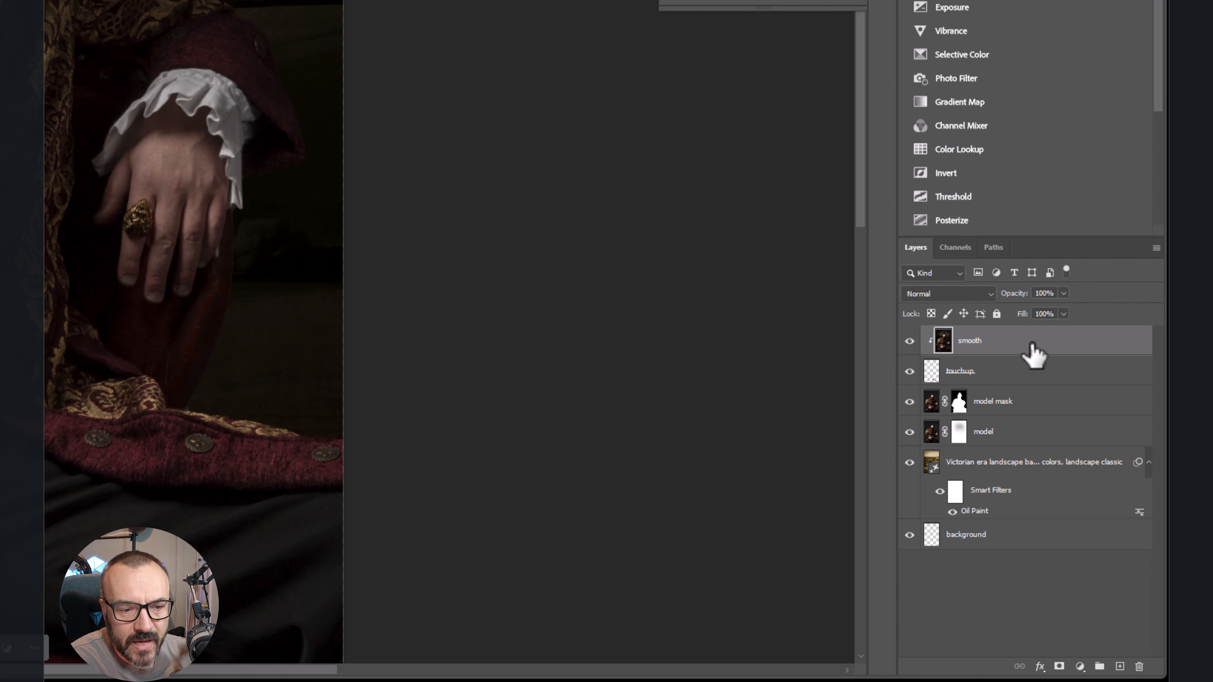
pyautogui.moveTo(1009, 347); pyautogui.dragTo(1052, 405)
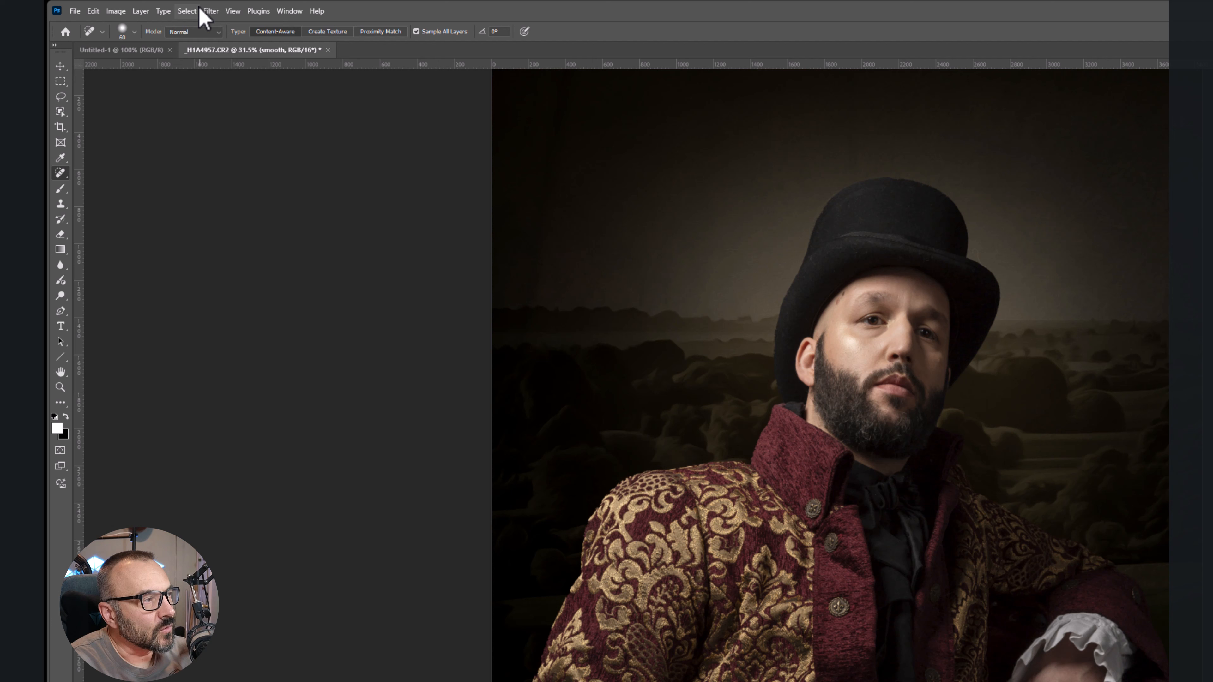
# - Apply the Dust & Scratches filter to the smooth layer with a radius of 15 pixels and a threshold of 0
pyautogui.click(147, 6)
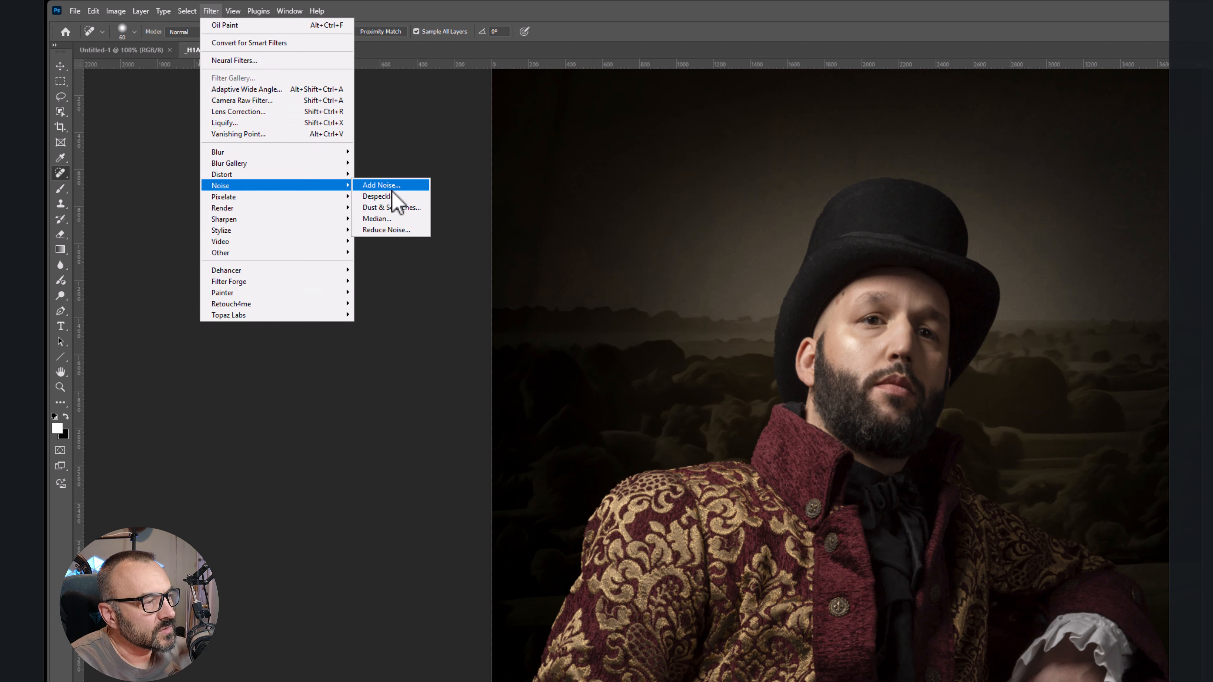
pyautogui.click(396, 207)
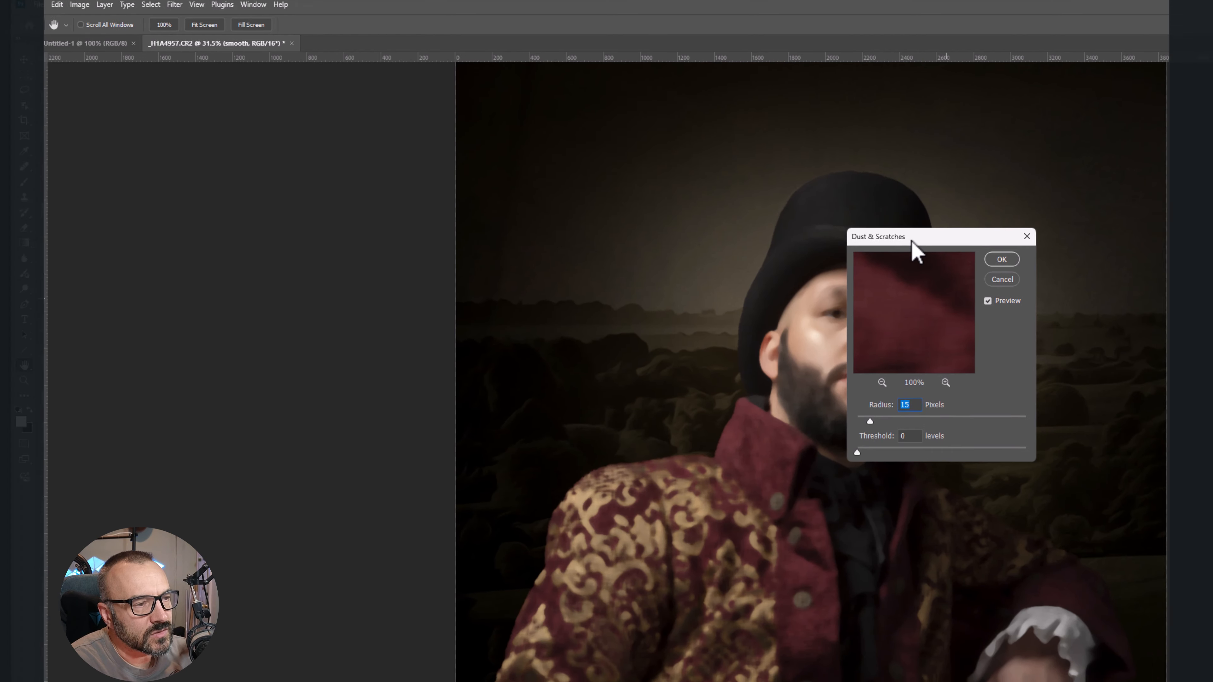
pyautogui.moveTo(950, 244); pyautogui.dragTo(1194, 222)
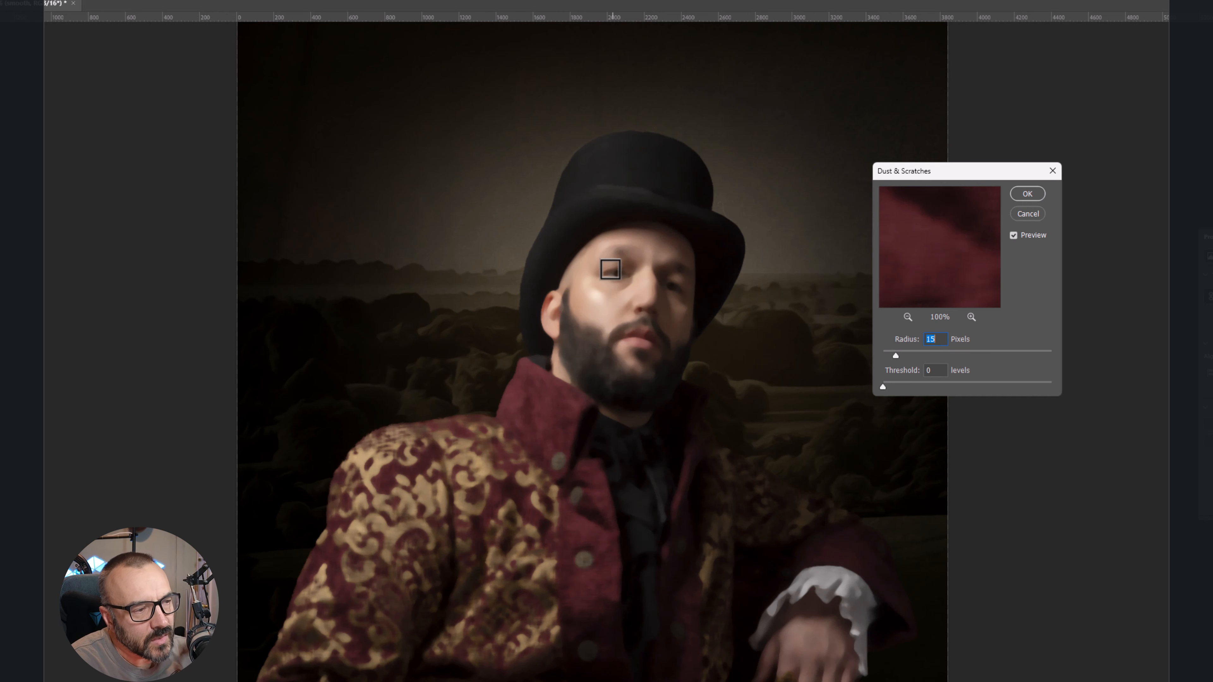
pyautogui.click(615, 270)
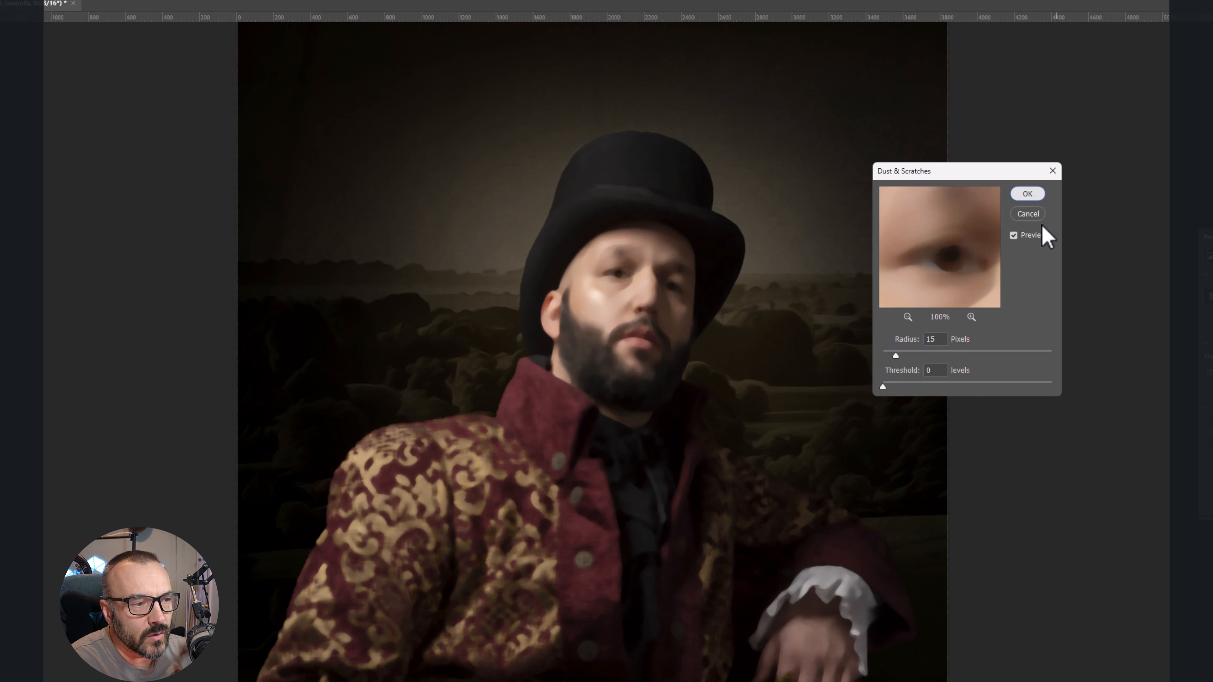
pyautogui.press('Return')
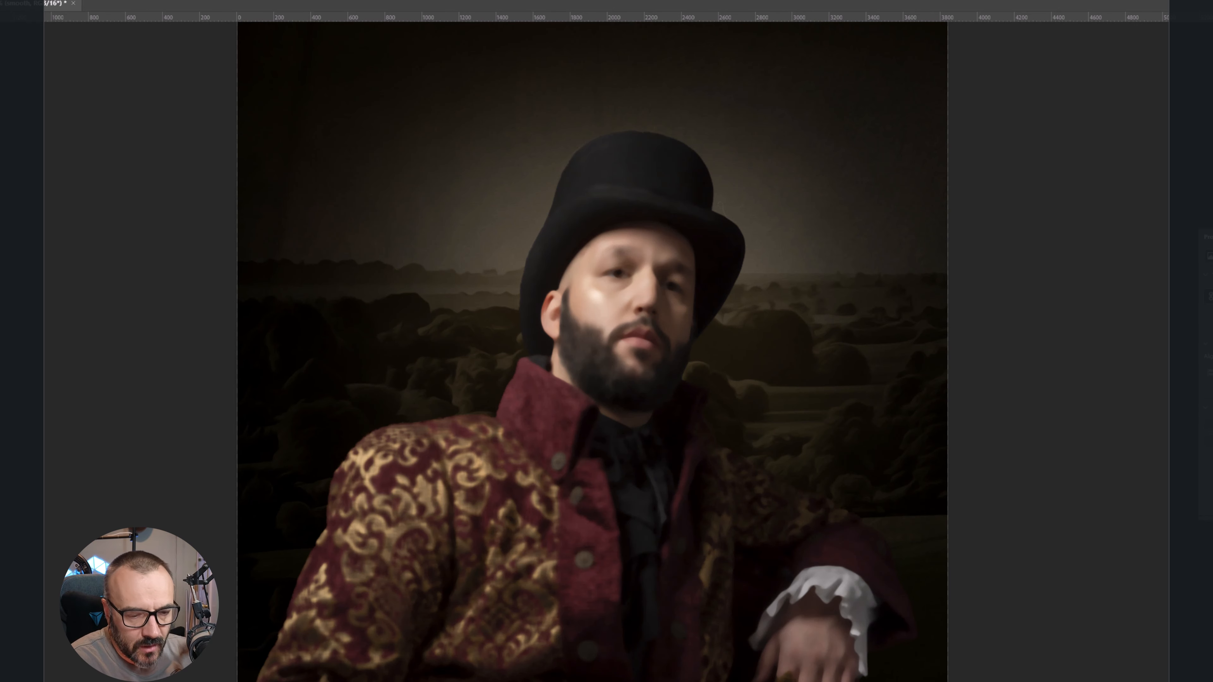
# - Hide the smooth layer behind a black layer mask and ready a soft round brush at 10% opacity
pyautogui.keyDown('alt'); pyautogui.click(1114, 675); pyautogui.keyUp('alt')
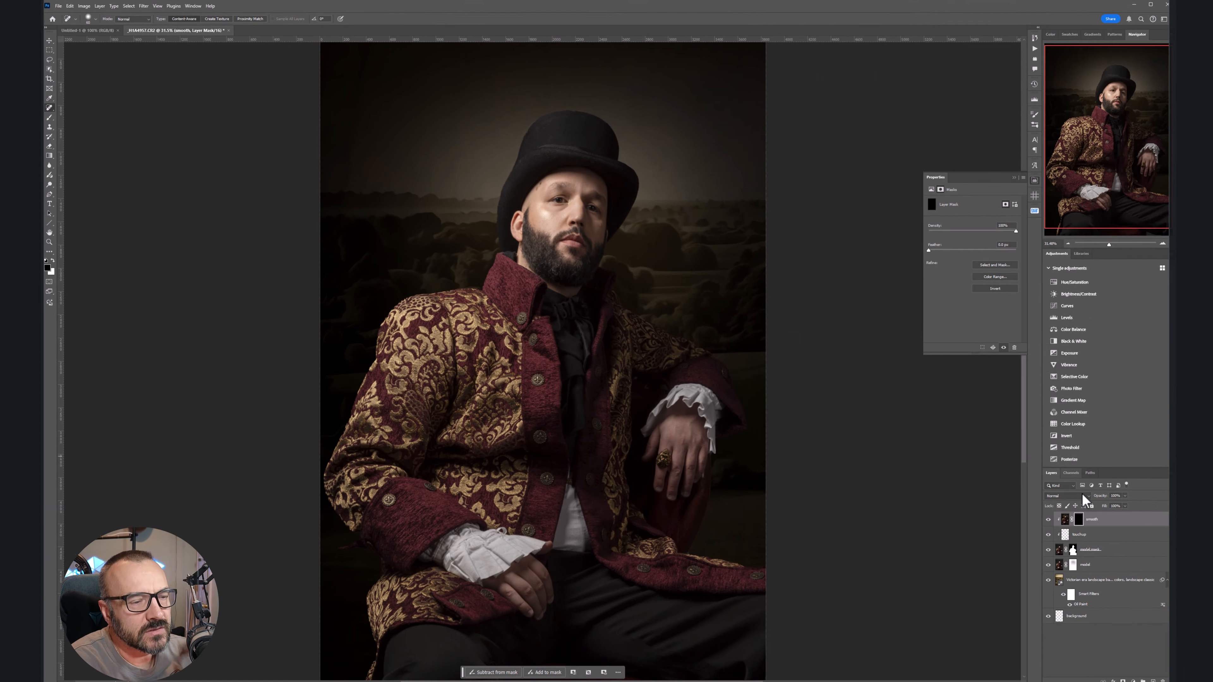
pyautogui.click(54, 119)
pyautogui.rightClick(636, 262)
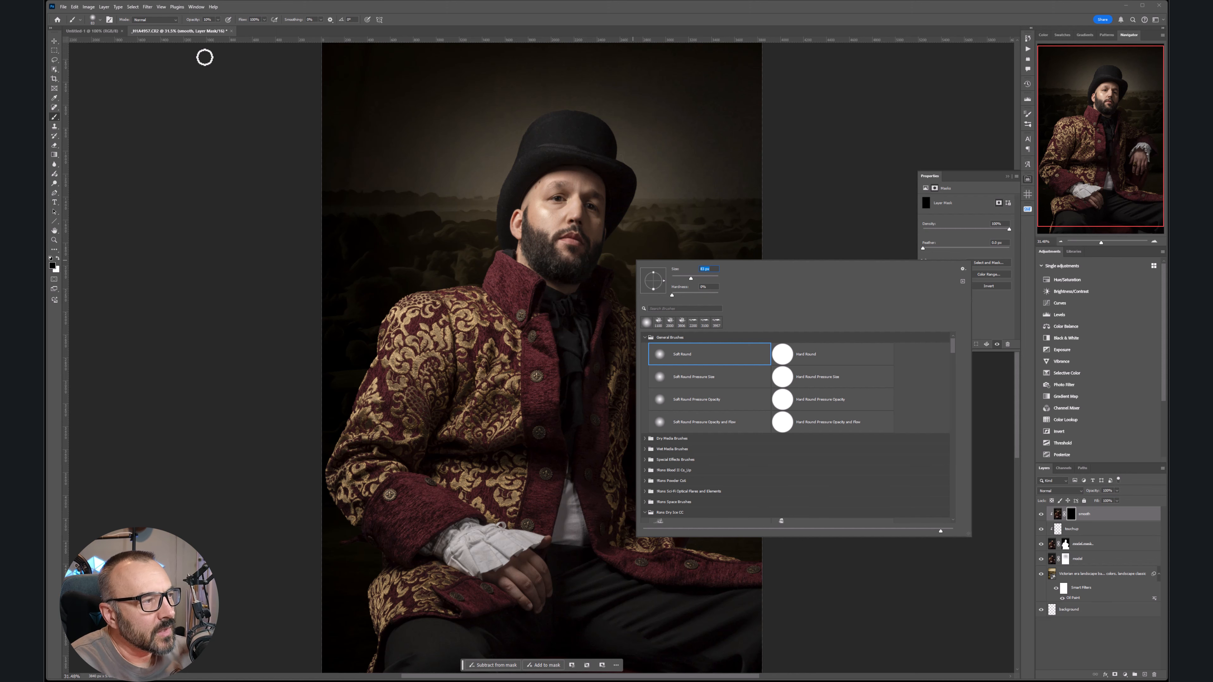
pyautogui.click(219, 18)
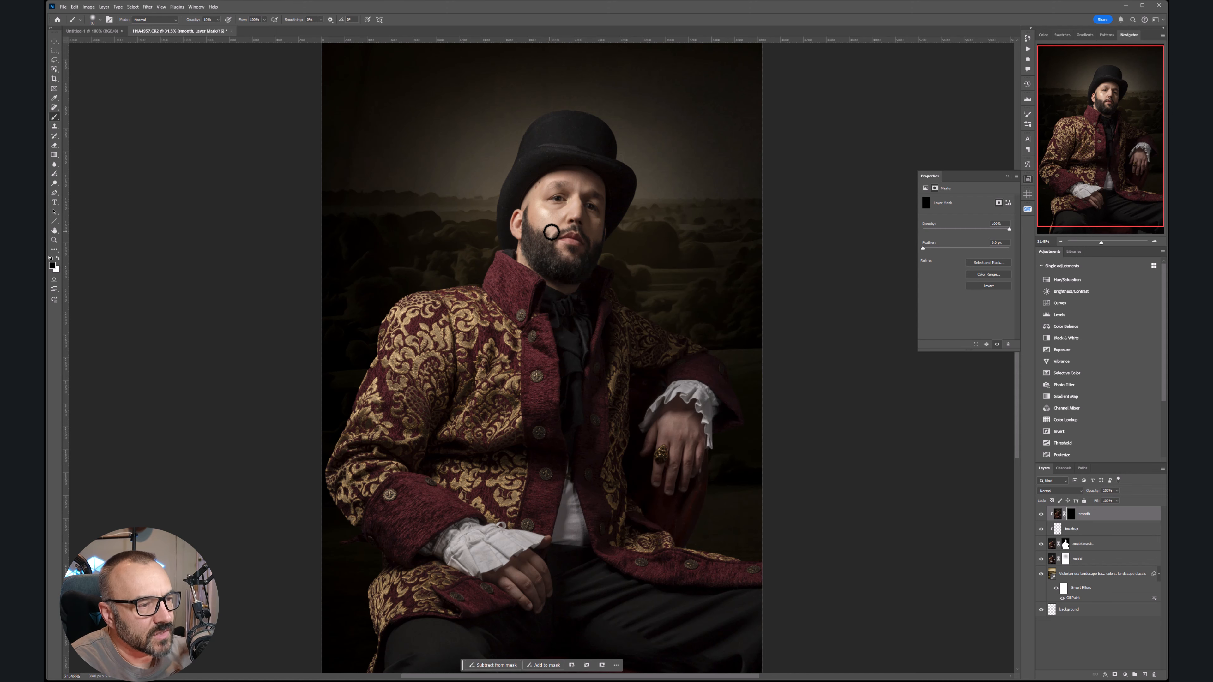
# - Enlarge the brush and paint white on the smooth layer's mask over the hand resting in the lap
pyautogui.scroll(6, 539, 233)
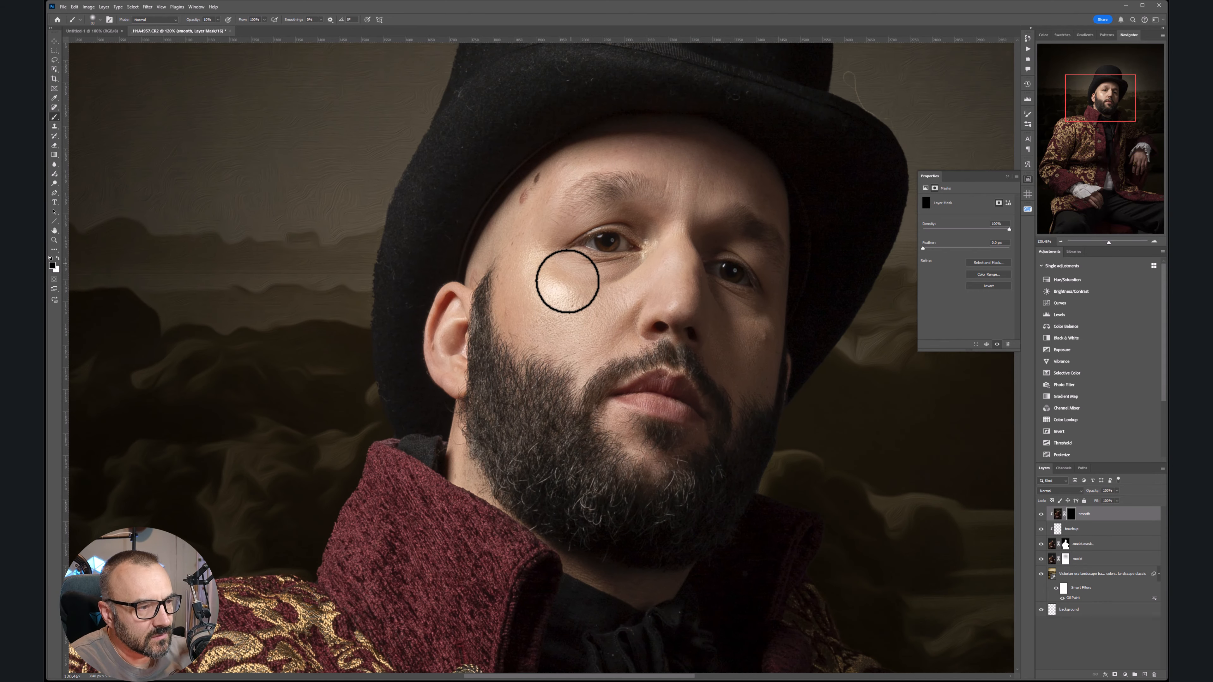
pyautogui.moveTo(568, 281); pyautogui.dragTo(567, 287)
pyautogui.press(']')
pyautogui.press(']')
pyautogui.press(']')
pyautogui.press(']')
pyautogui.press(']')
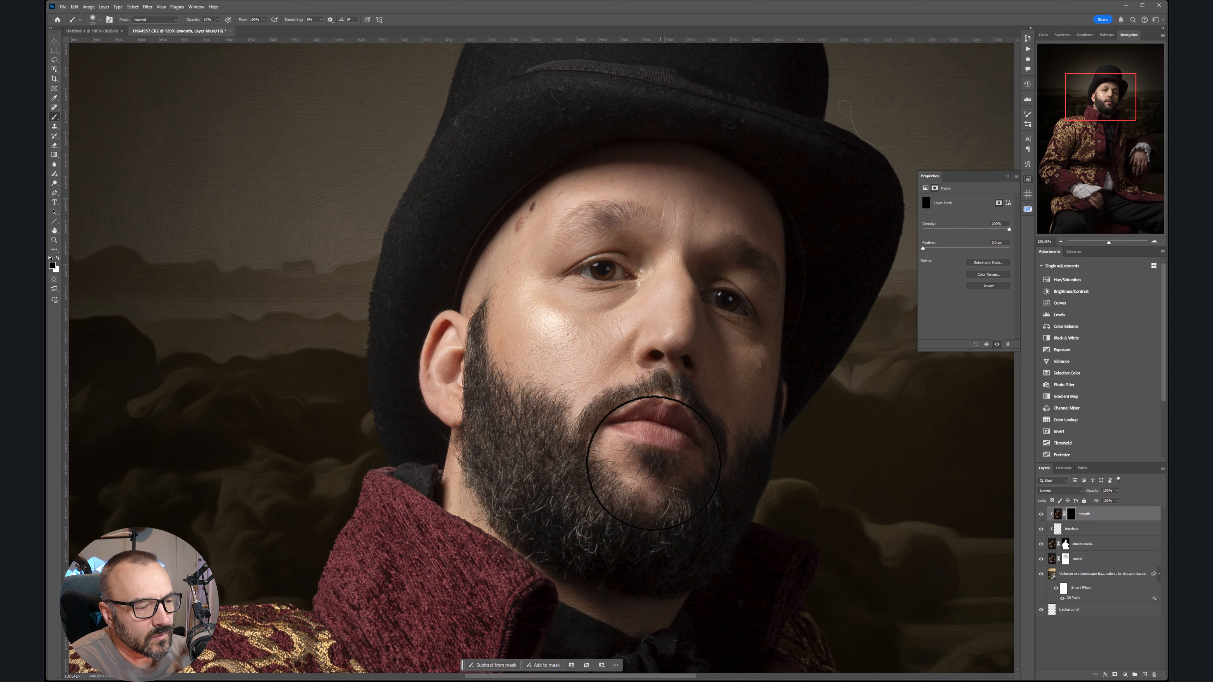
pyautogui.scroll(-5, 447, 380)
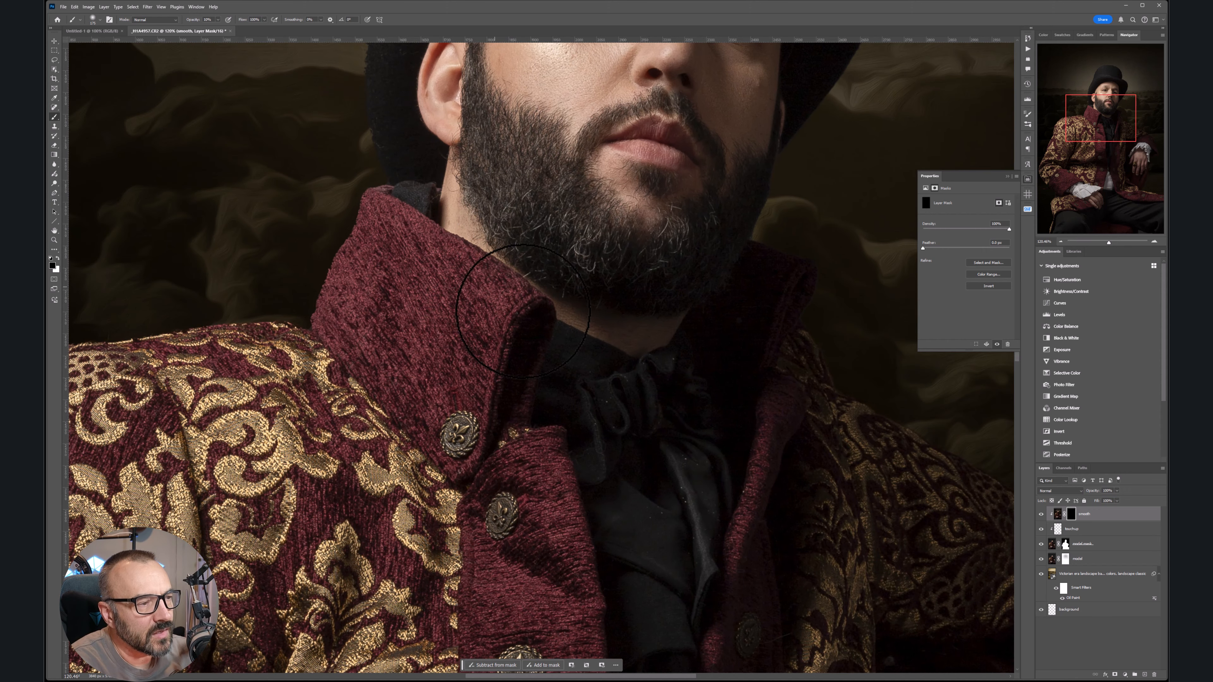
pyautogui.scroll(-10, 647, 346)
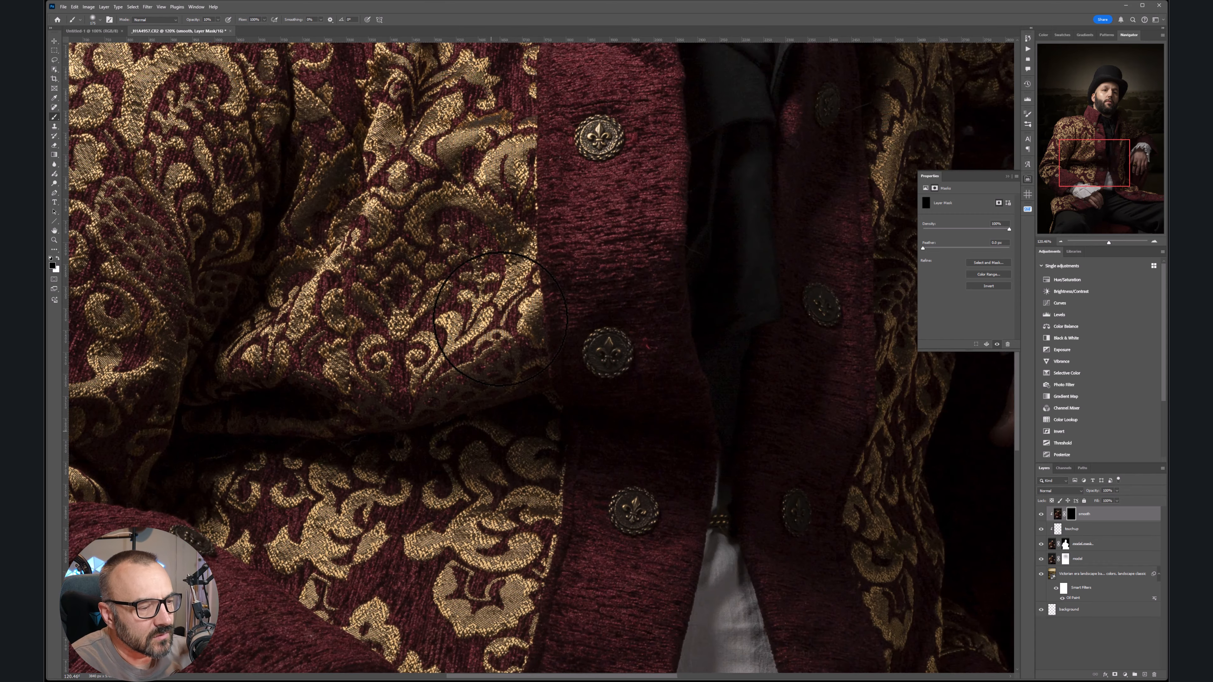
pyautogui.scroll(-5, 500, 308)
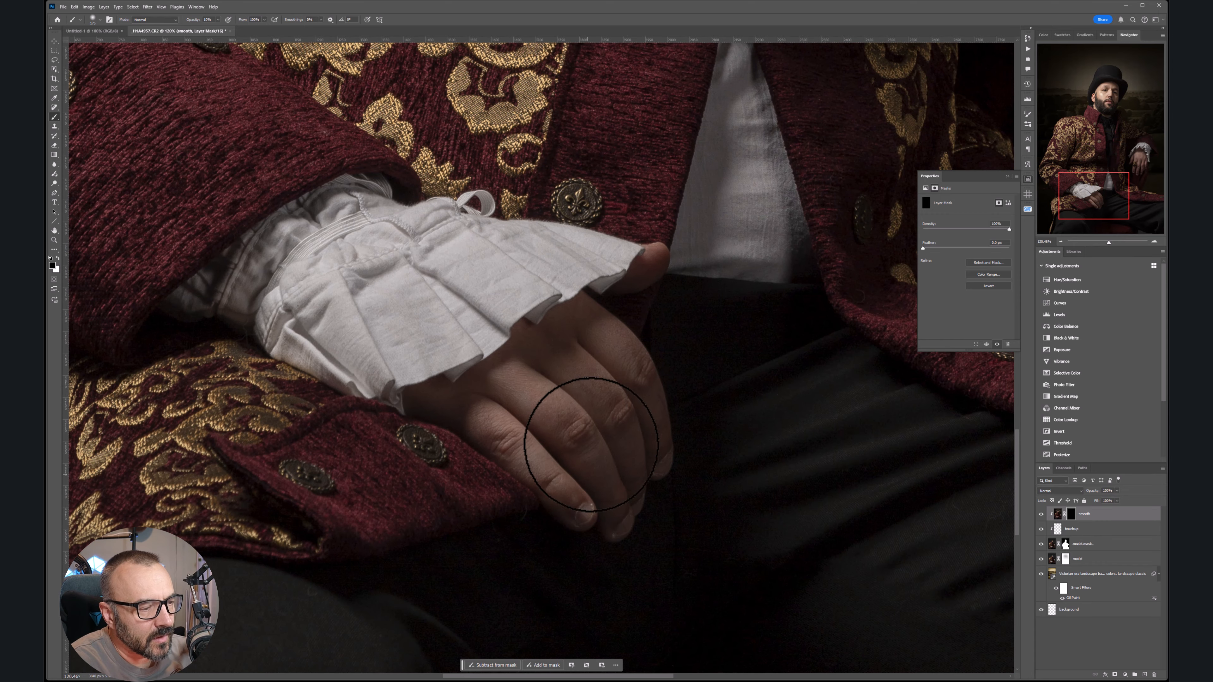
pyautogui.press('x')
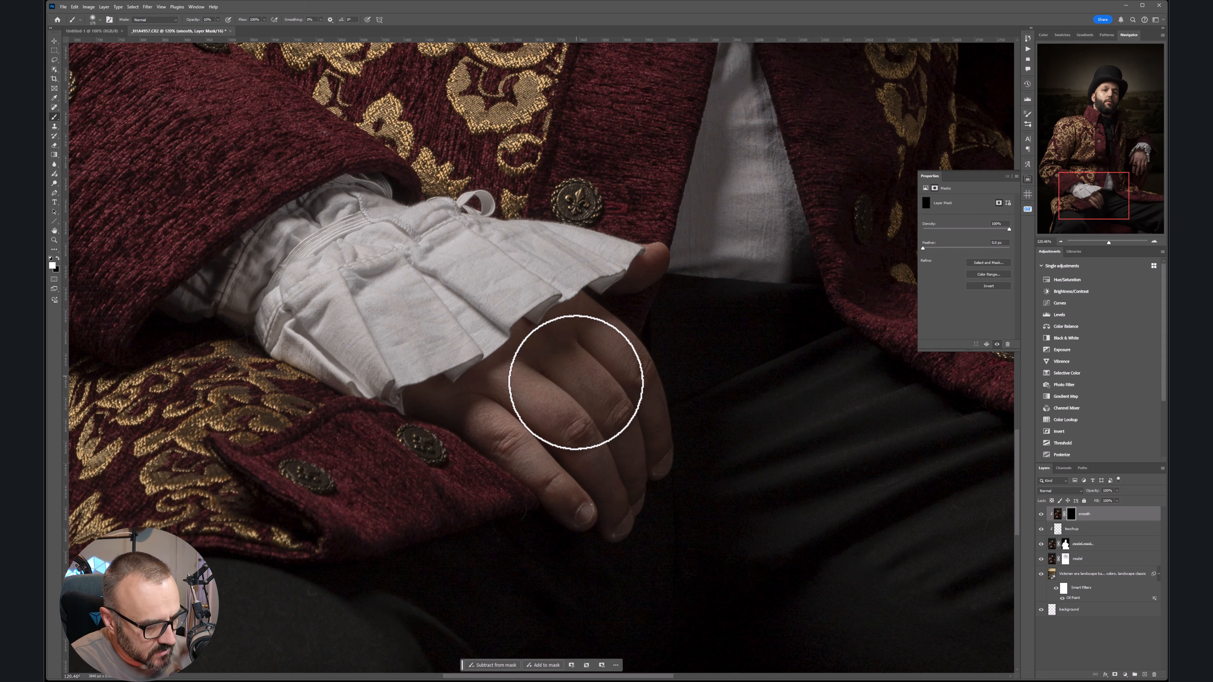
pyautogui.moveTo(526, 440)
pyautogui.mouseDown()
pyautogui.moveTo(596, 447)
pyautogui.moveTo(600, 464)
pyautogui.moveTo(552, 378)
pyautogui.moveTo(661, 458)
pyautogui.mouseUp()
# - Paint white on the smooth layer's mask over the ringed hand and the face to soften the skin
pyautogui.hscroll(10, 489, 303)
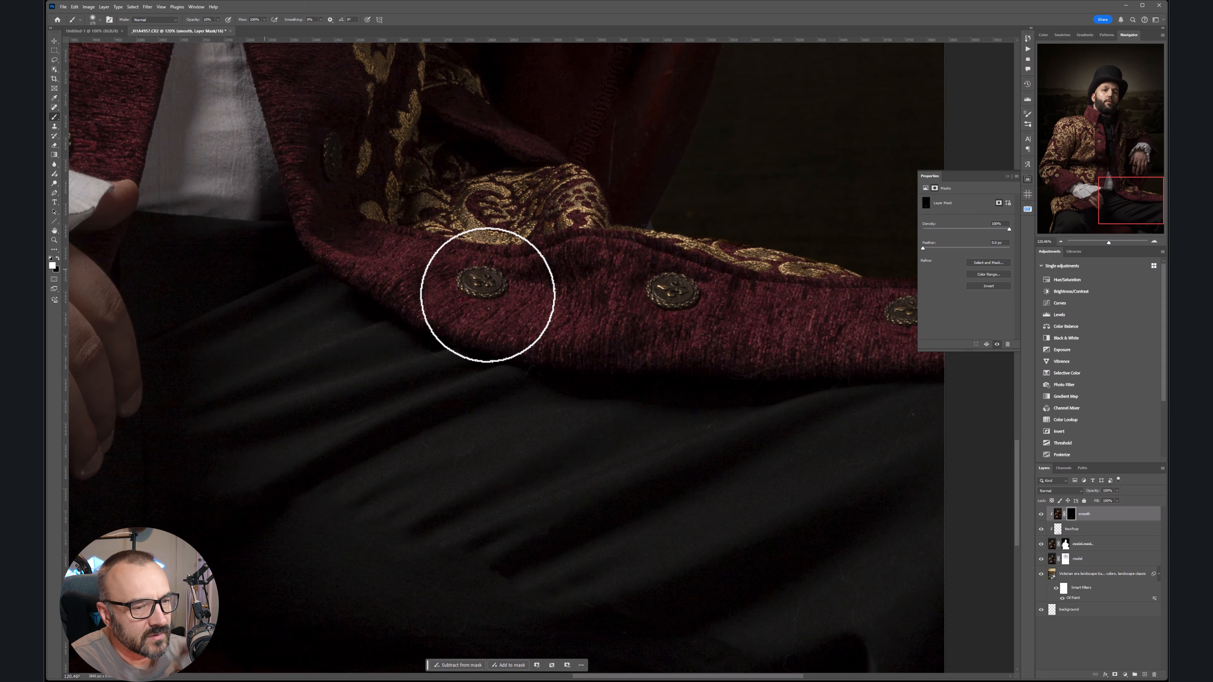
pyautogui.moveTo(492, 222); pyautogui.dragTo(850, 561)
pyautogui.moveTo(581, 186); pyautogui.dragTo(603, 358)
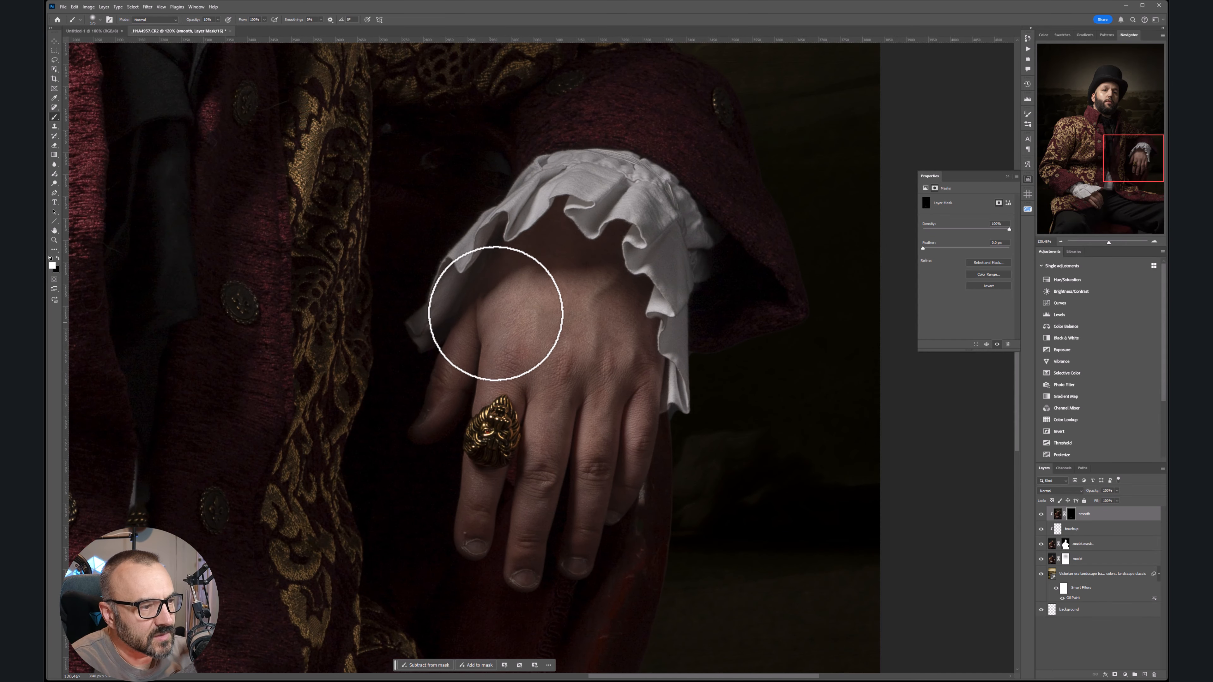
pyautogui.moveTo(568, 297)
pyautogui.mouseDown()
pyautogui.moveTo(555, 366)
pyautogui.moveTo(541, 361)
pyautogui.moveTo(601, 271)
pyautogui.moveTo(600, 397)
pyautogui.moveTo(641, 347)
pyautogui.moveTo(574, 400)
pyautogui.moveTo(506, 355)
pyautogui.moveTo(457, 370)
pyautogui.moveTo(585, 312)
pyautogui.moveTo(498, 236)
pyautogui.moveTo(612, 263)
pyautogui.moveTo(656, 498)
pyautogui.mouseUp()
pyautogui.moveTo(440, 174); pyautogui.dragTo(606, 473)
pyautogui.moveTo(338, 181); pyautogui.dragTo(353, 425)
pyautogui.moveTo(368, 314)
pyautogui.mouseDown()
pyautogui.moveTo(378, 356)
pyautogui.moveTo(432, 334)
pyautogui.moveTo(401, 377)
pyautogui.moveTo(429, 384)
pyautogui.moveTo(497, 317)
pyautogui.moveTo(435, 435)
pyautogui.moveTo(541, 319)
pyautogui.moveTo(504, 238)
pyautogui.moveTo(510, 213)
pyautogui.moveTo(545, 244)
pyautogui.moveTo(565, 214)
pyautogui.moveTo(510, 188)
pyautogui.moveTo(375, 222)
pyautogui.moveTo(378, 254)
pyautogui.moveTo(358, 275)
pyautogui.moveTo(389, 235)
pyautogui.moveTo(278, 351)
pyautogui.moveTo(269, 377)
pyautogui.moveTo(479, 502)
pyautogui.moveTo(469, 495)
pyautogui.moveTo(540, 513)
pyautogui.mouseUp()
pyautogui.scroll(-4, 560, 487)
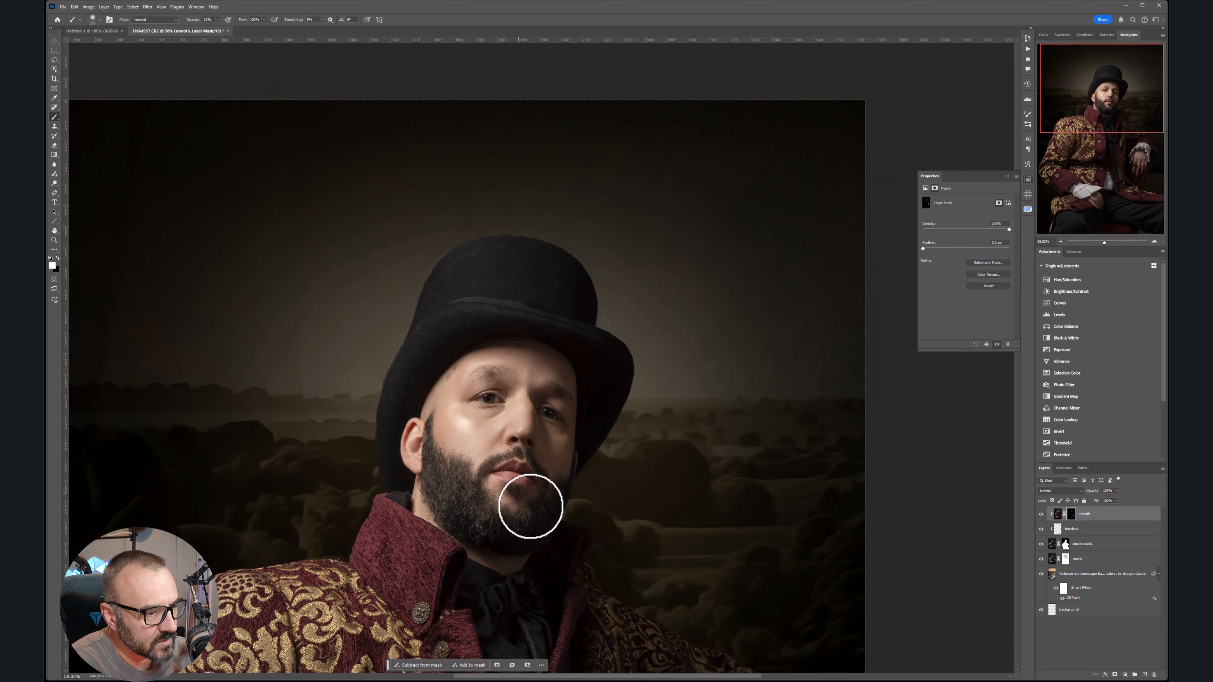
pyautogui.scroll(1, 533, 504)
pyautogui.moveTo(576, 344); pyautogui.dragTo(657, 401)
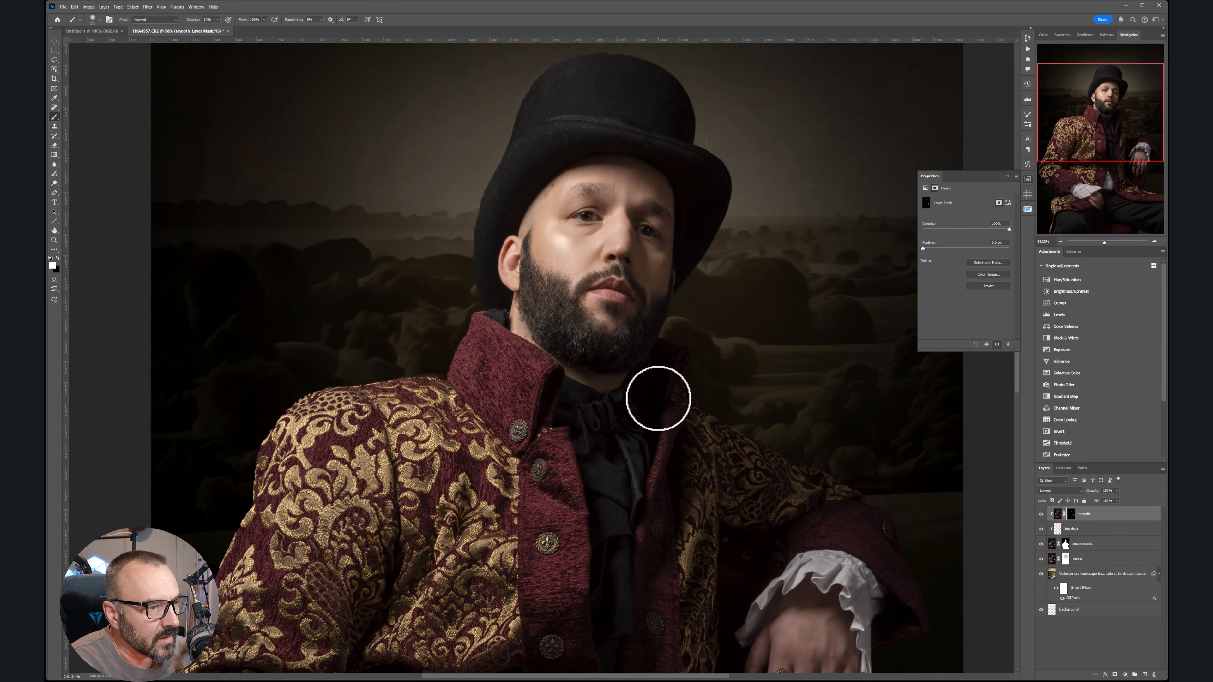
pyautogui.moveTo(728, 391)
pyautogui.mouseDown()
pyautogui.moveTo(612, 360)
pyautogui.moveTo(428, 251)
pyautogui.mouseUp()
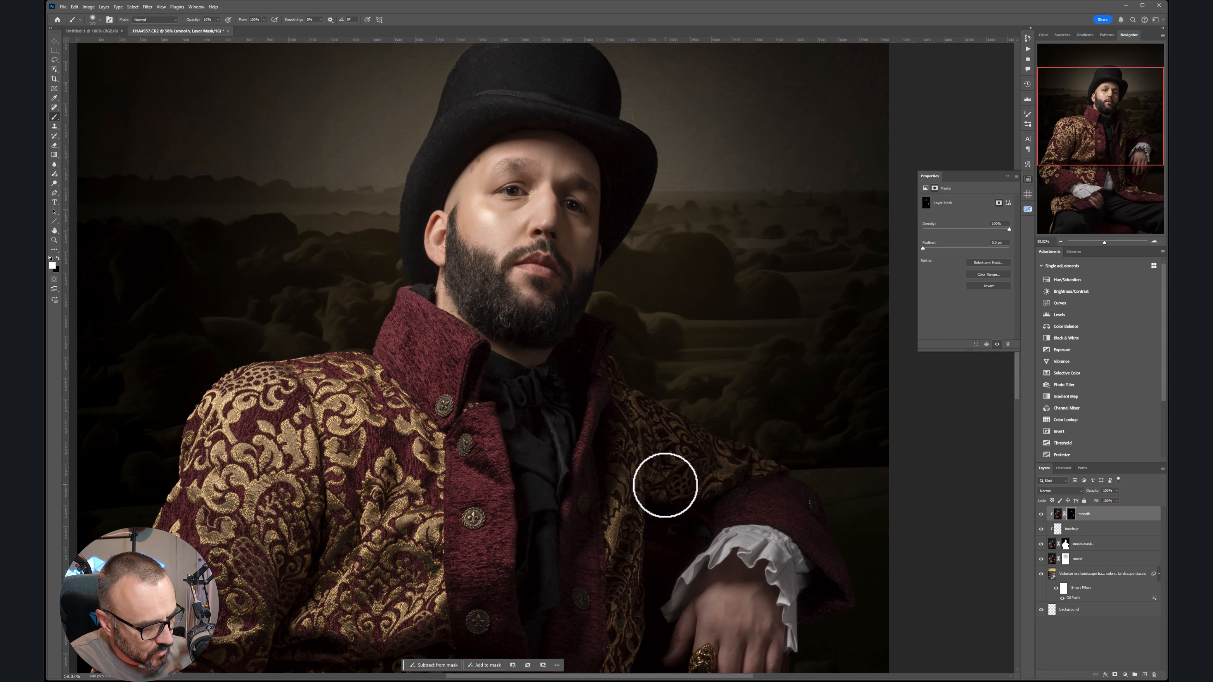
# - Stamp all visible layers into a new top layer named hair and keep it selected
pyautogui.hotkey('ctrl', 'shift', 'alt', 'e')
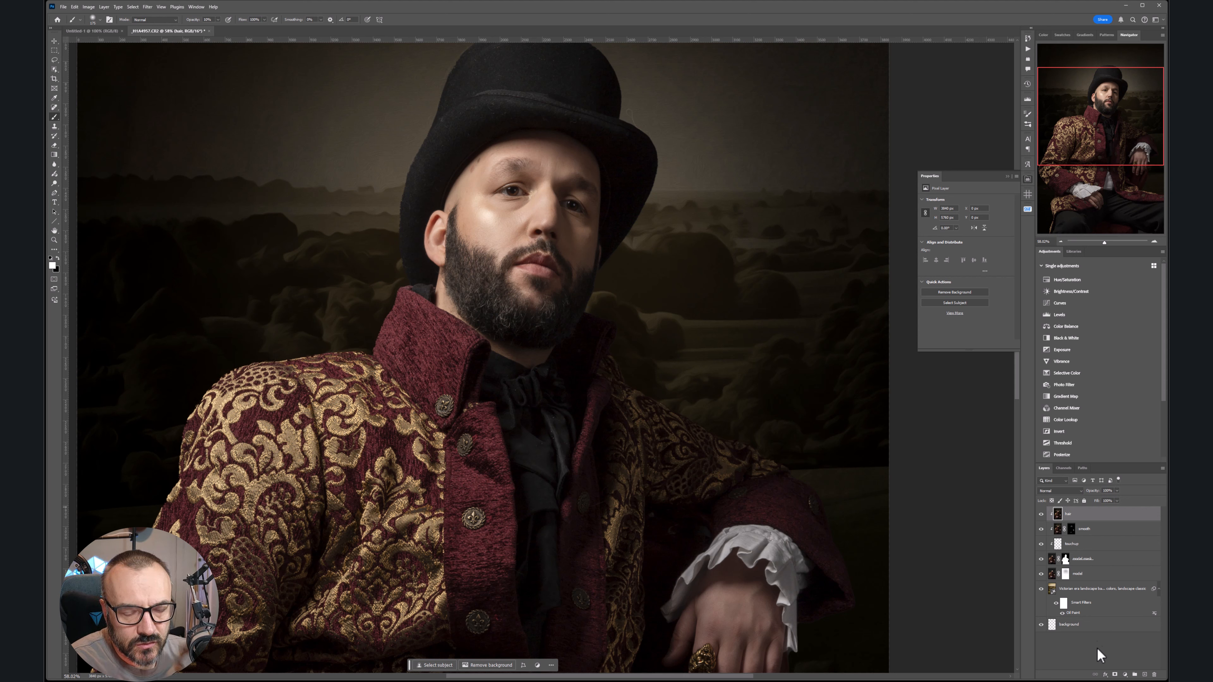
pyautogui.rightClick(1115, 518)
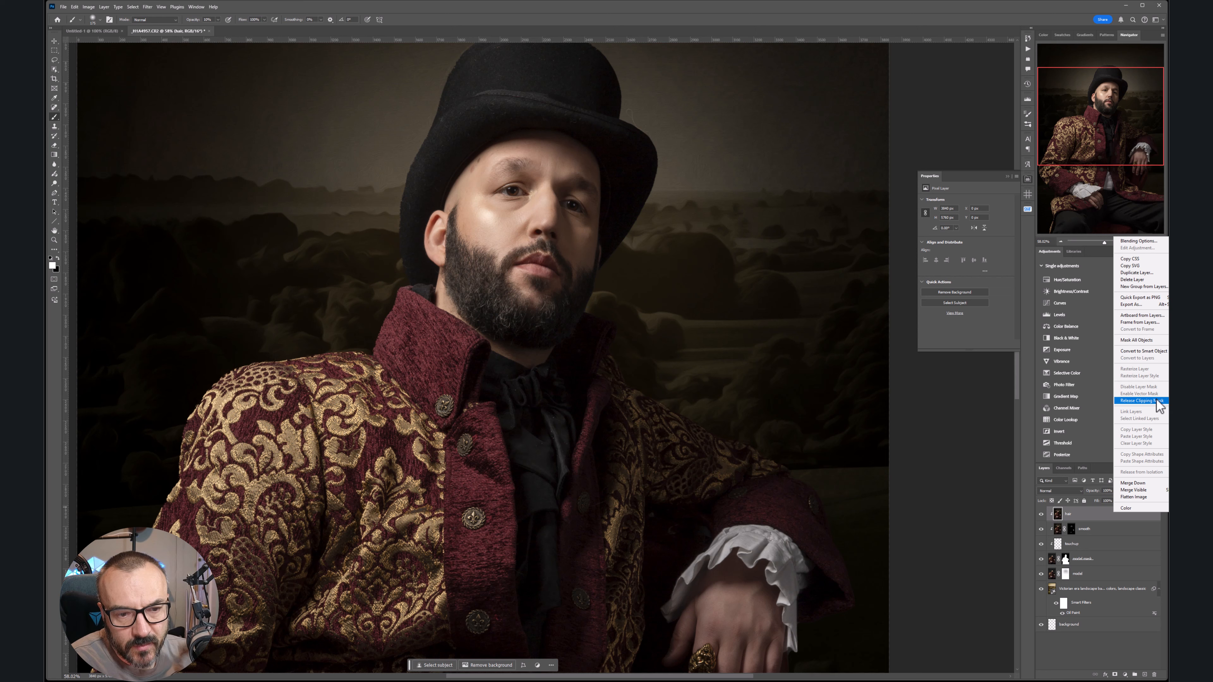
pyautogui.click(1111, 514)
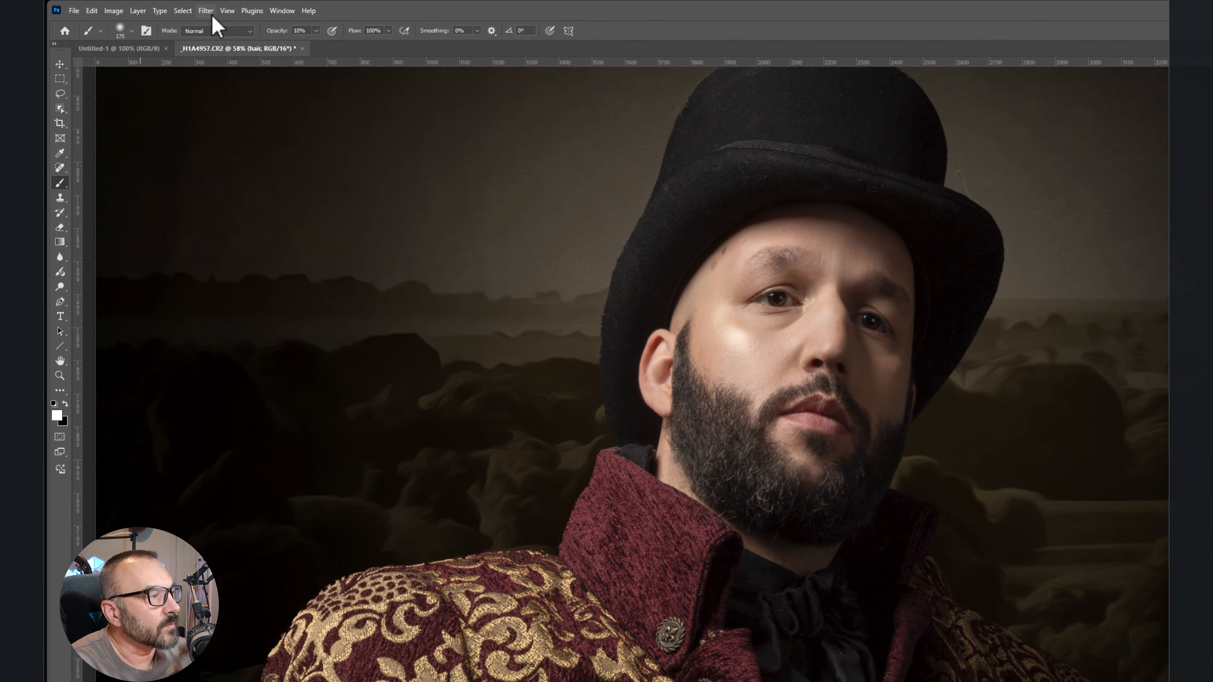
# - Apply Oil Paint to the hair layer with Stylization 10, Cleanliness 10, Scale 0.1, Bristle Detail 1.0, lighting Angle 140 and Shine 1.3
pyautogui.click(206, 10)
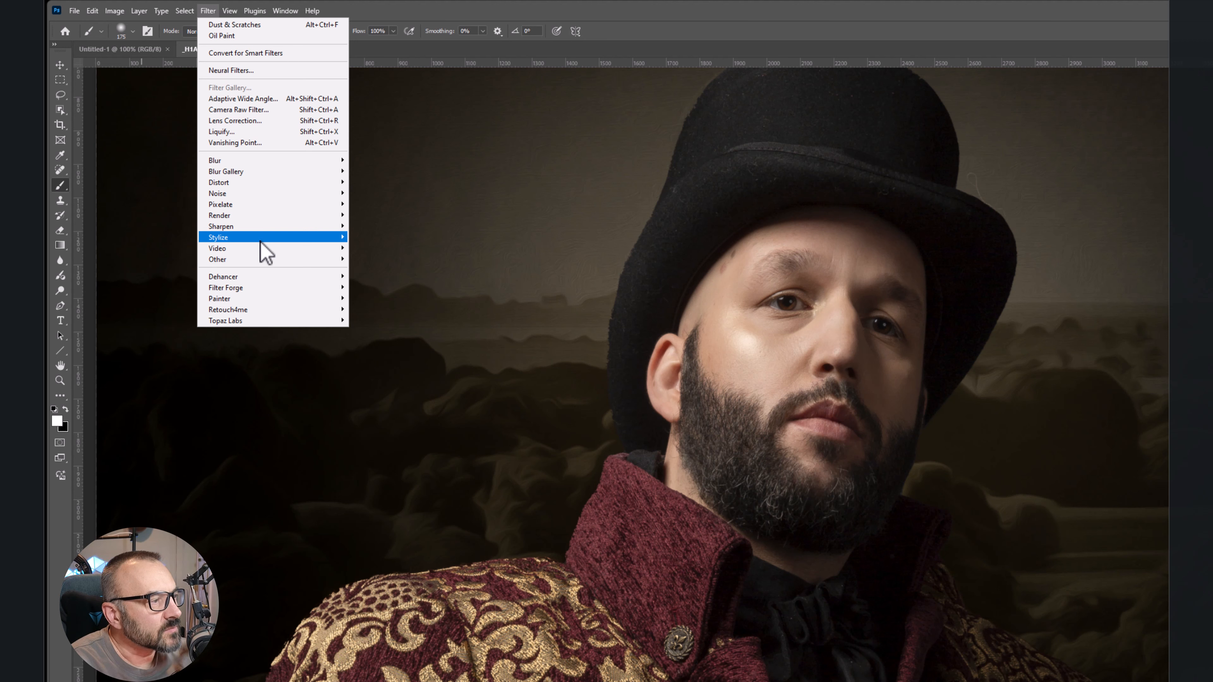
pyautogui.moveTo(261, 241)
pyautogui.click(363, 281)
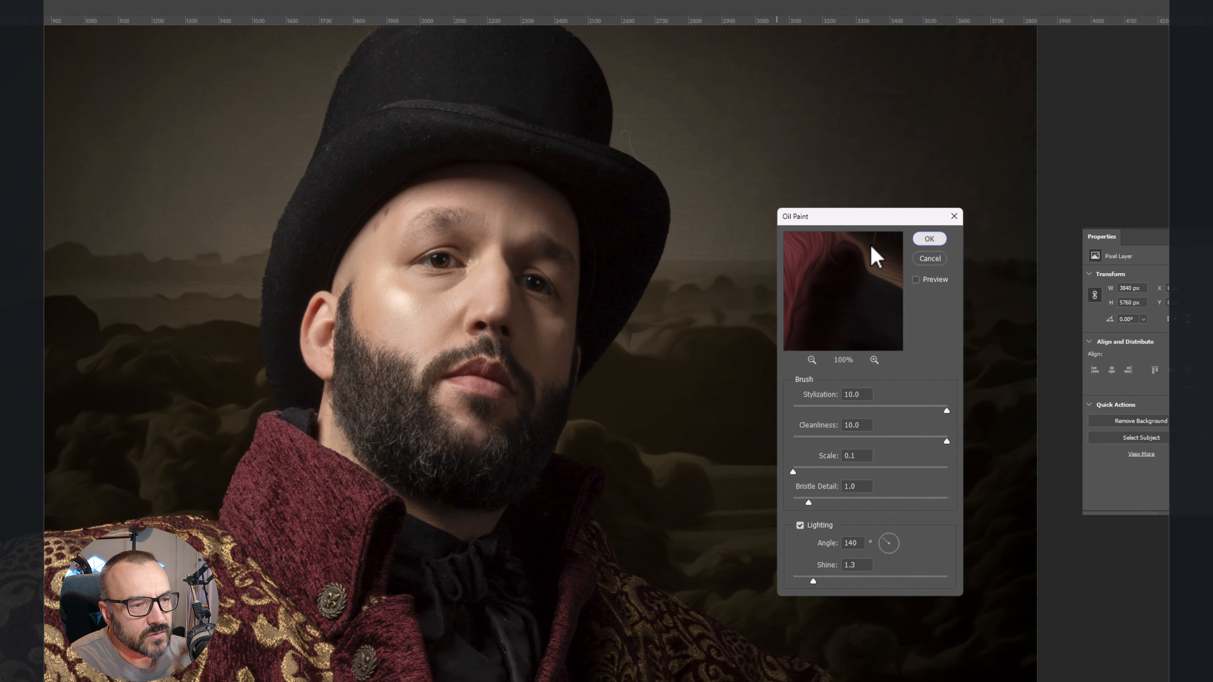
pyautogui.click(926, 238)
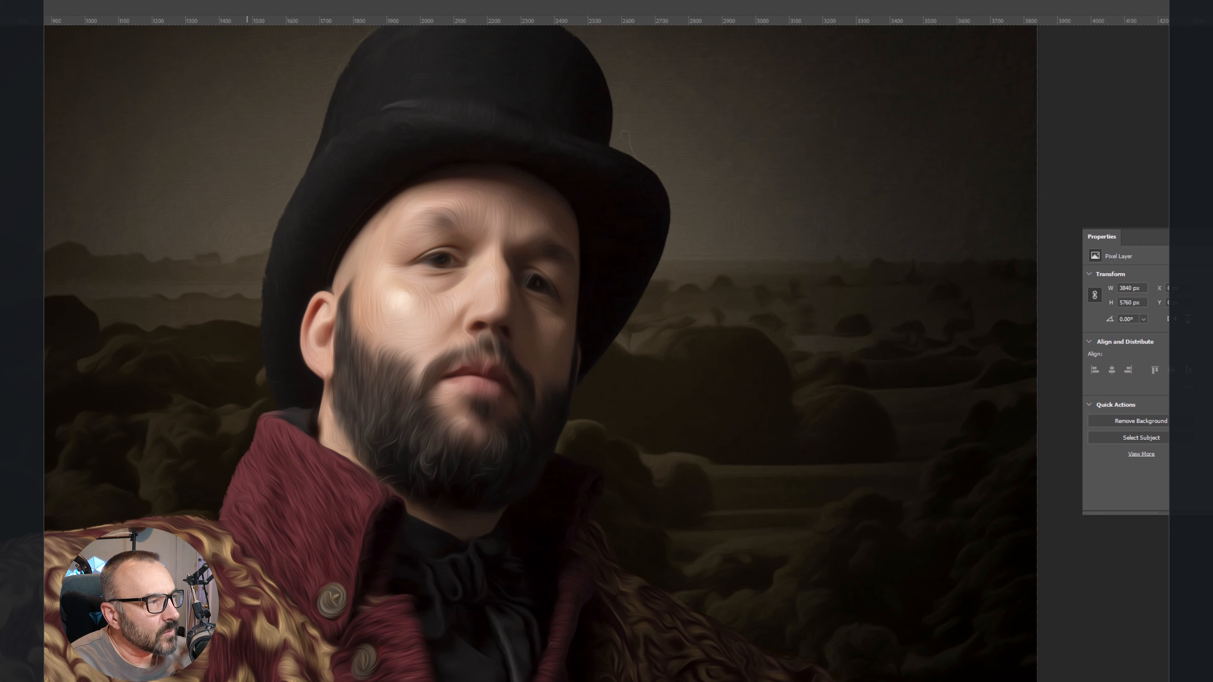
# - Sharpen the hair layer using Unsharp Mask with Amount 126%, Radius 1.0 pixels and Threshold 0
pyautogui.click(62, 19)
pyautogui.moveTo(150, 220)
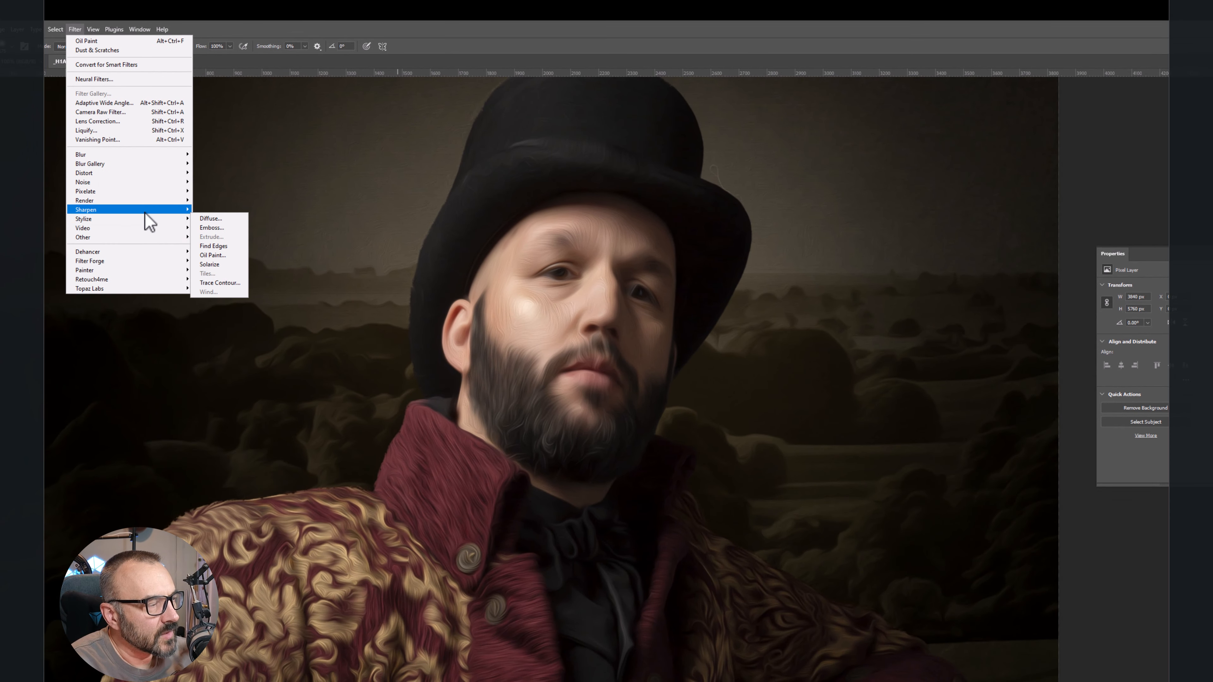
pyautogui.click(225, 248)
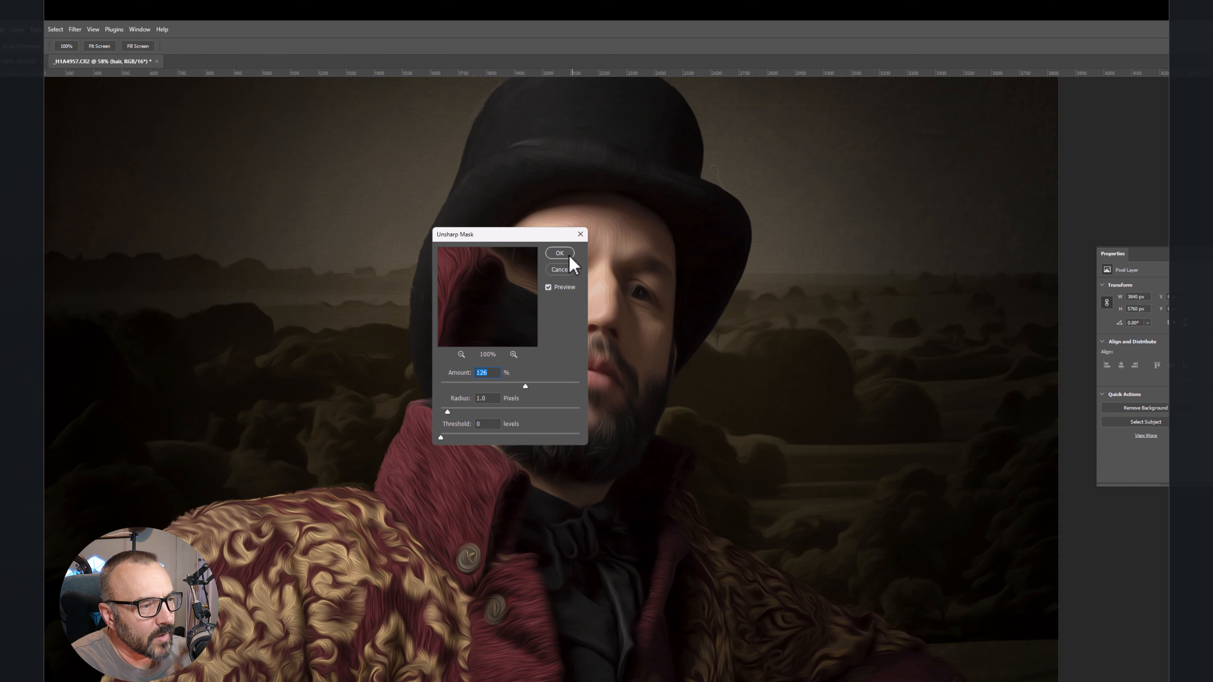
pyautogui.press('Return')
# - Hide the hair layer behind a black layer mask and ready the Brush tool for the beard
pyautogui.press('b')
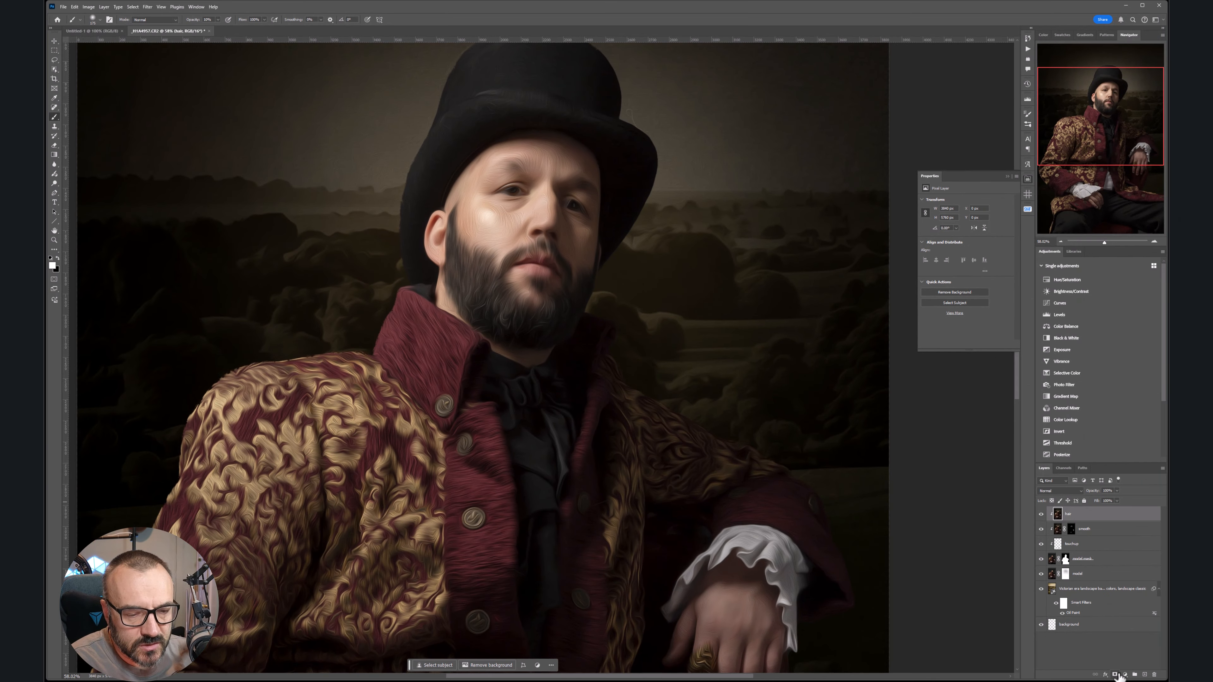
pyautogui.keyDown('alt'); pyautogui.click(1115, 674); pyautogui.keyUp('alt')
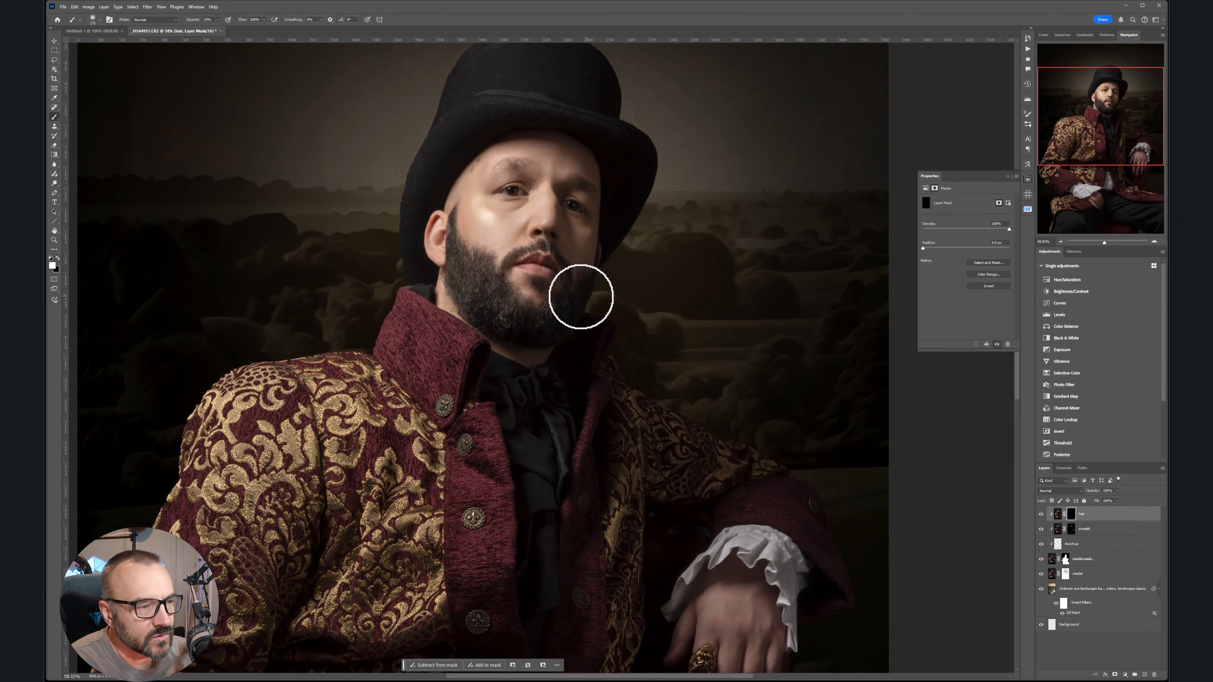
pyautogui.scroll(5, 459, 258)
pyautogui.scroll(3, 510, 263)
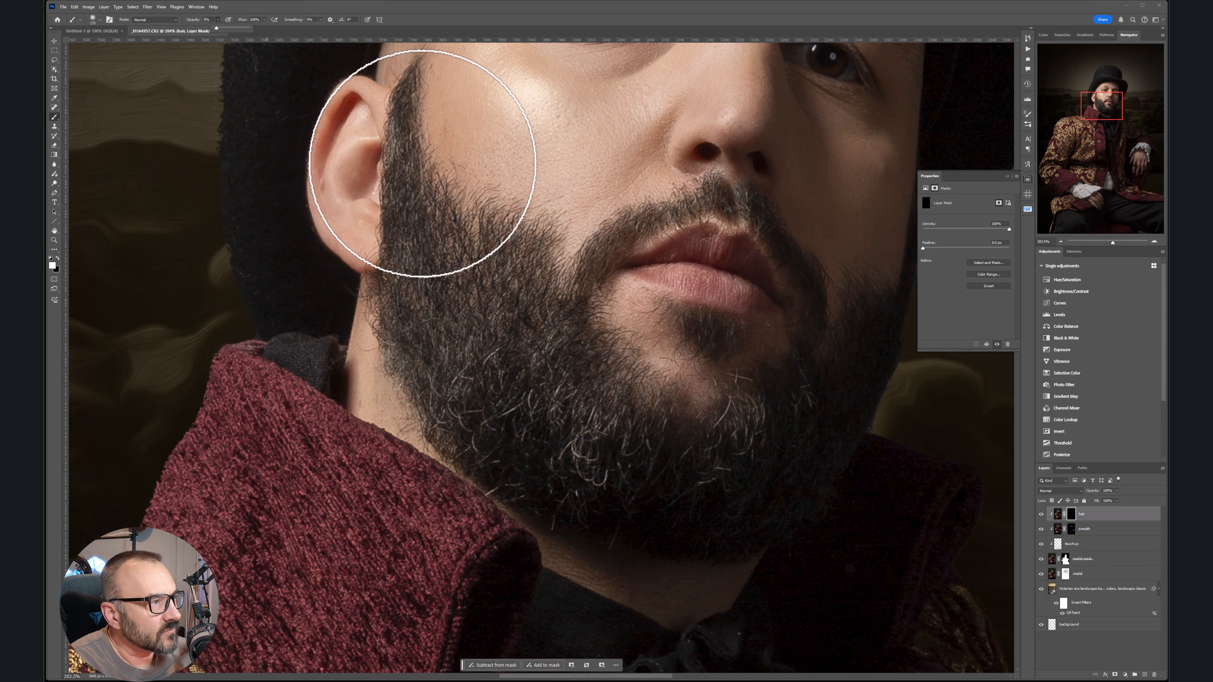
# - Reveal the oil-painted hair over the sideburn, beard and moustache by painting white on the hair layer's mask
pyautogui.moveTo(443, 272)
pyautogui.mouseDown()
pyautogui.moveTo(429, 209)
pyautogui.moveTo(479, 322)
pyautogui.moveTo(509, 271)
pyautogui.moveTo(533, 282)
pyautogui.moveTo(414, 163)
pyautogui.moveTo(507, 363)
pyautogui.moveTo(577, 461)
pyautogui.moveTo(530, 299)
pyautogui.moveTo(562, 325)
pyautogui.moveTo(386, 167)
pyautogui.moveTo(406, 114)
pyautogui.moveTo(444, 319)
pyautogui.moveTo(536, 441)
pyautogui.moveTo(629, 432)
pyautogui.moveTo(519, 430)
pyautogui.moveTo(650, 472)
pyautogui.moveTo(768, 447)
pyautogui.moveTo(757, 483)
pyautogui.moveTo(787, 457)
pyautogui.moveTo(596, 541)
pyautogui.mouseUp()
pyautogui.moveTo(641, 421)
pyautogui.mouseDown()
pyautogui.moveTo(706, 371)
pyautogui.moveTo(639, 504)
pyautogui.moveTo(679, 423)
pyautogui.mouseUp()
pyautogui.press('[')
pyautogui.press('[')
pyautogui.press('[')
pyautogui.press('[')
pyautogui.press('[')
pyautogui.moveTo(530, 265)
pyautogui.mouseDown()
pyautogui.moveTo(474, 271)
pyautogui.moveTo(428, 298)
pyautogui.moveTo(569, 260)
pyautogui.moveTo(617, 300)
pyautogui.mouseUp()
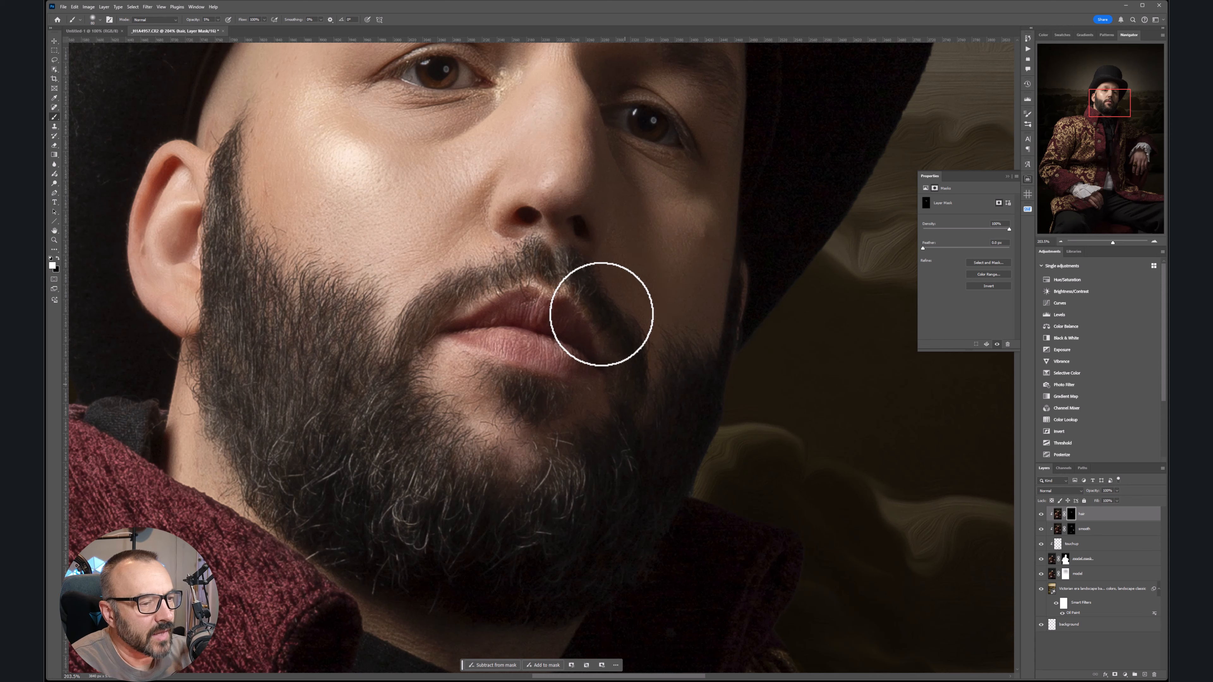
# - Paint white on the hair mask over the eyebrows and the lower edge of the beard
pyautogui.scroll(6, 649, 501)
pyautogui.moveTo(408, 283)
pyautogui.mouseDown()
pyautogui.moveTo(504, 243)
pyautogui.moveTo(395, 281)
pyautogui.moveTo(435, 249)
pyautogui.mouseUp()
pyautogui.moveTo(641, 316)
pyautogui.mouseDown()
pyautogui.moveTo(698, 322)
pyautogui.moveTo(716, 351)
pyautogui.moveTo(658, 331)
pyautogui.mouseUp()
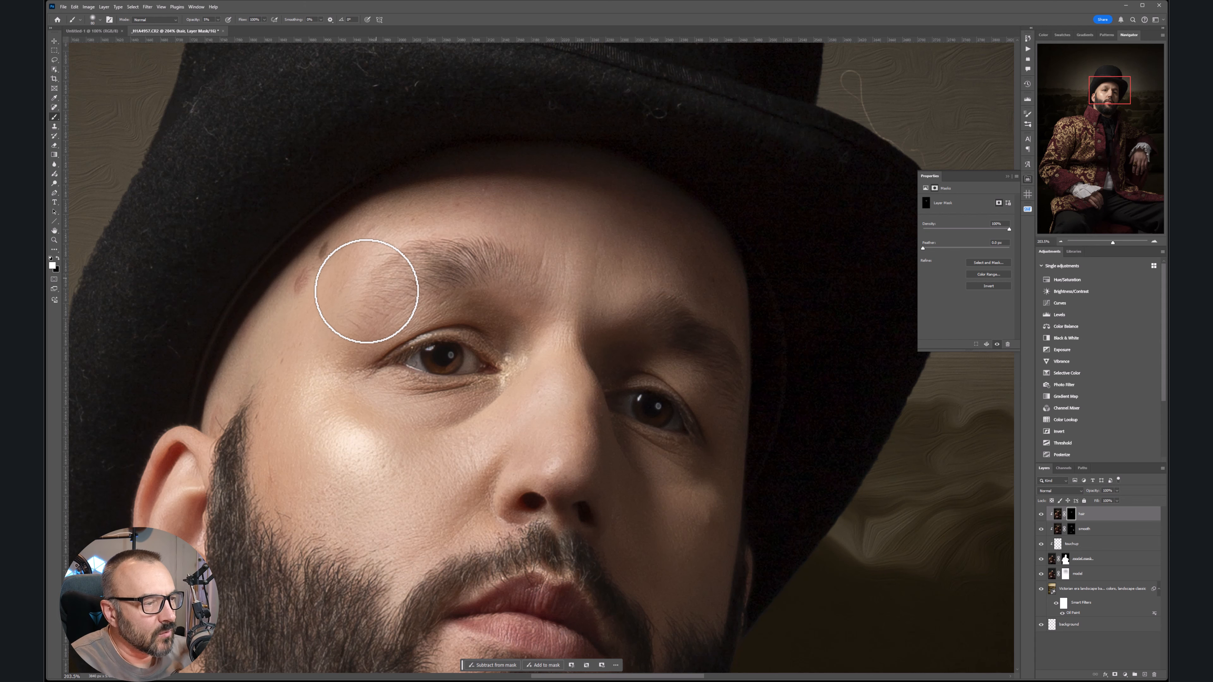
pyautogui.scroll(-6, 474, 304)
pyautogui.moveTo(346, 185)
pyautogui.mouseDown()
pyautogui.moveTo(336, 212)
pyautogui.moveTo(352, 284)
pyautogui.moveTo(337, 311)
pyautogui.mouseUp()
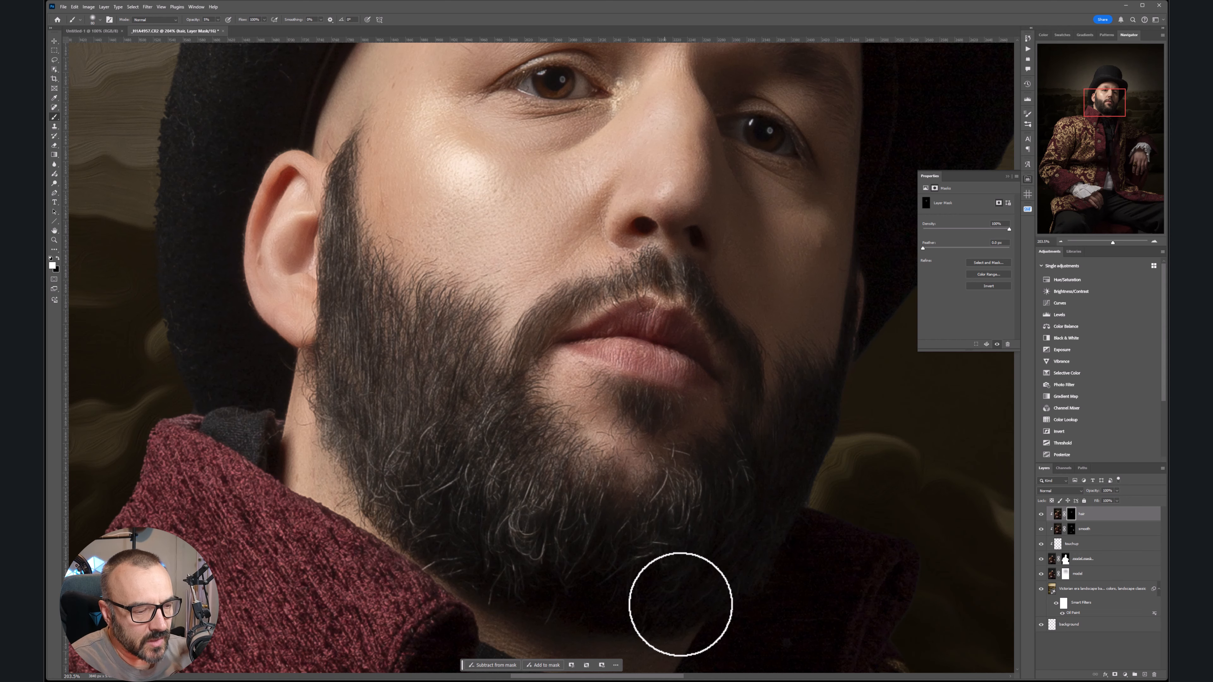
pyautogui.moveTo(752, 552)
pyautogui.mouseDown()
pyautogui.moveTo(766, 452)
pyautogui.moveTo(596, 490)
pyautogui.mouseUp()
pyautogui.scroll(-4, 596, 490)
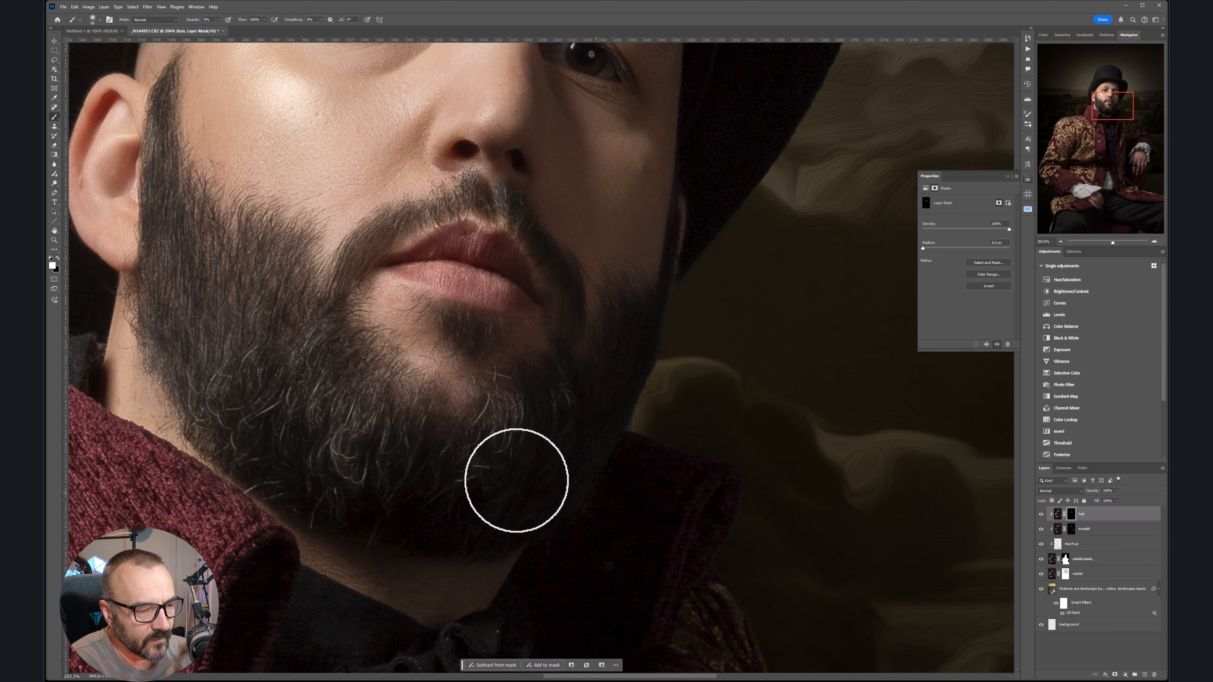
# - Examine the painted beard and face at full-figure and close-up magnification
pyautogui.scroll(-5, 558, 455)
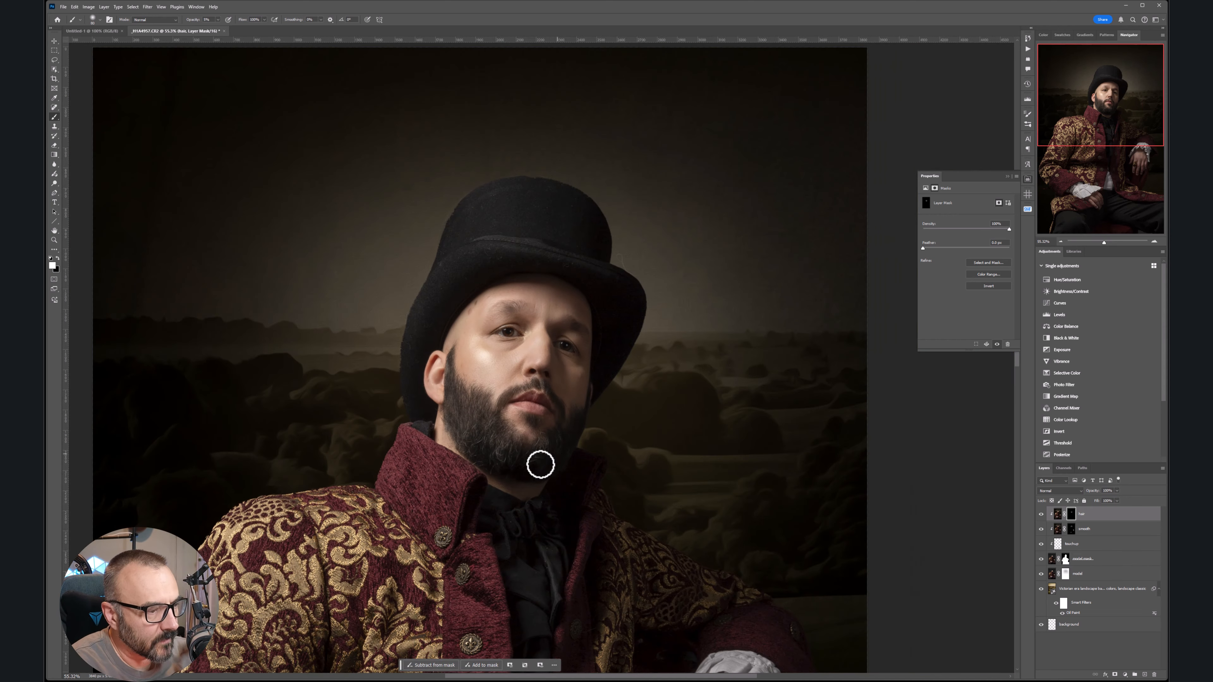
pyautogui.moveTo(531, 447); pyautogui.dragTo(579, 396)
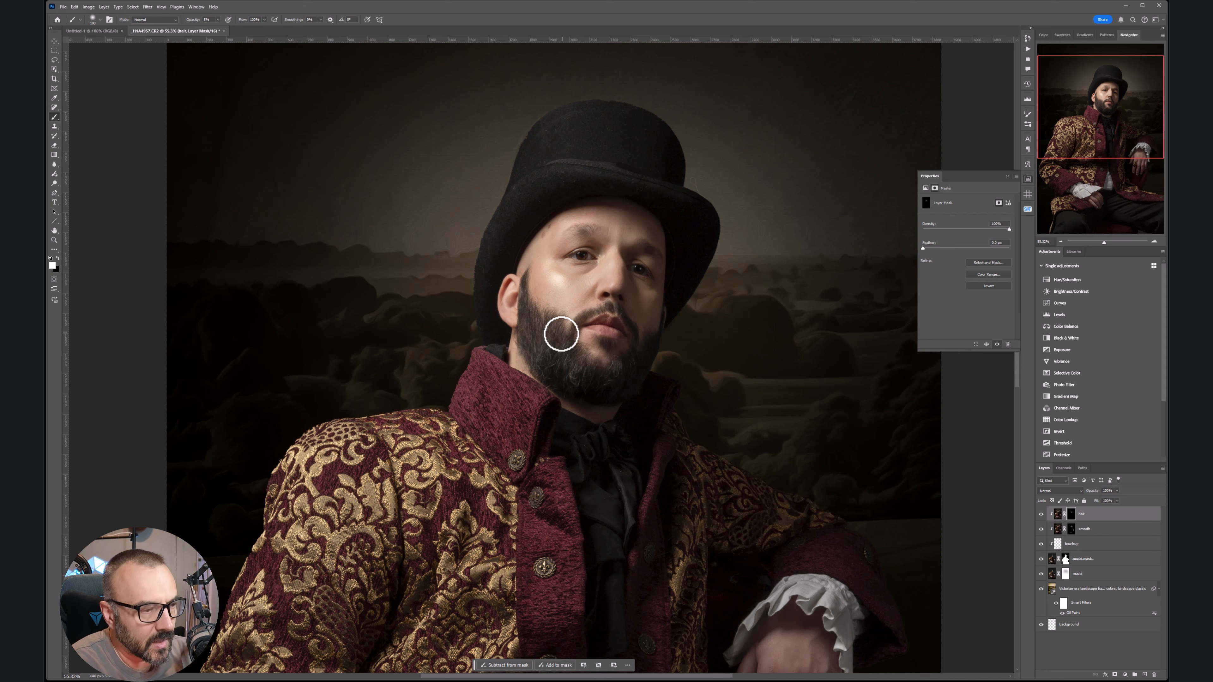
pyautogui.scroll(1, 575, 324)
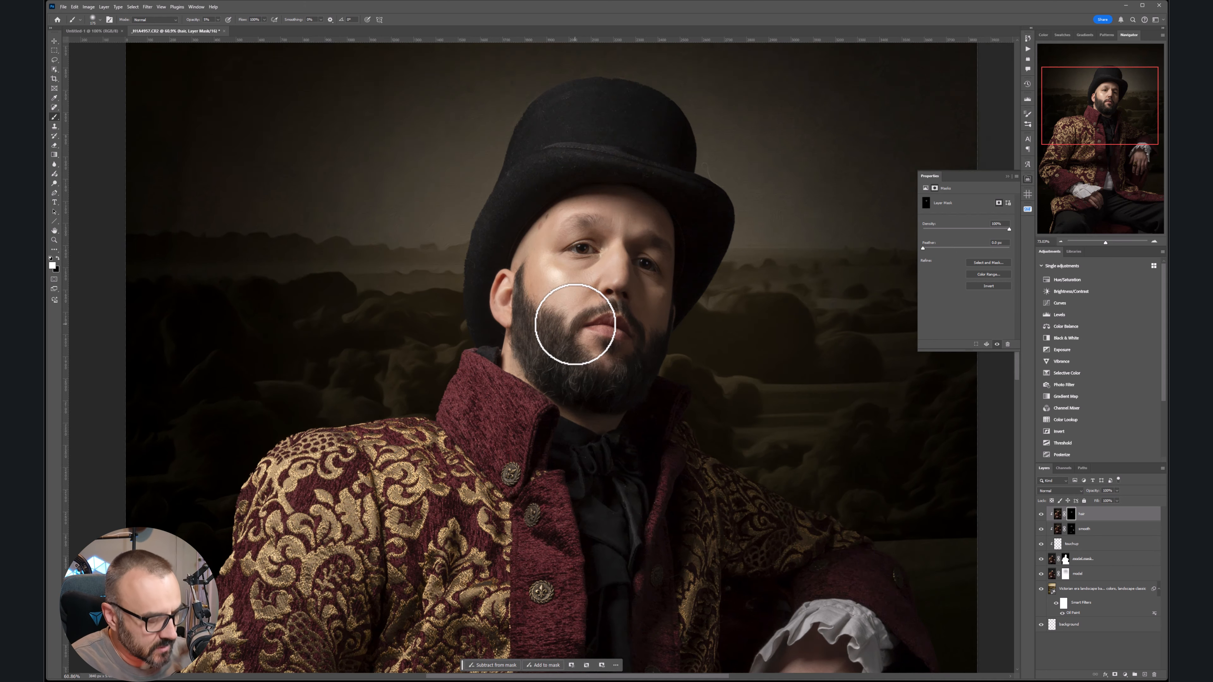
pyautogui.scroll(8, 575, 325)
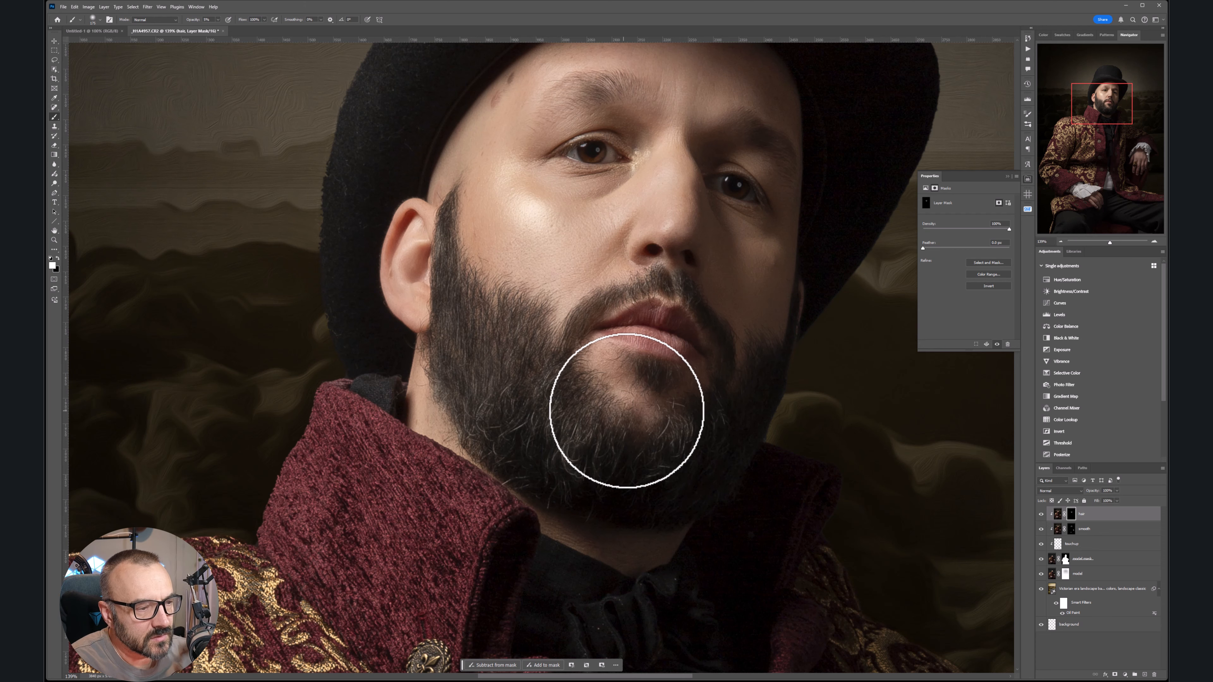
pyautogui.scroll(-8, 628, 412)
pyautogui.moveTo(591, 314); pyautogui.dragTo(648, 355)
pyautogui.scroll(1, 632, 238)
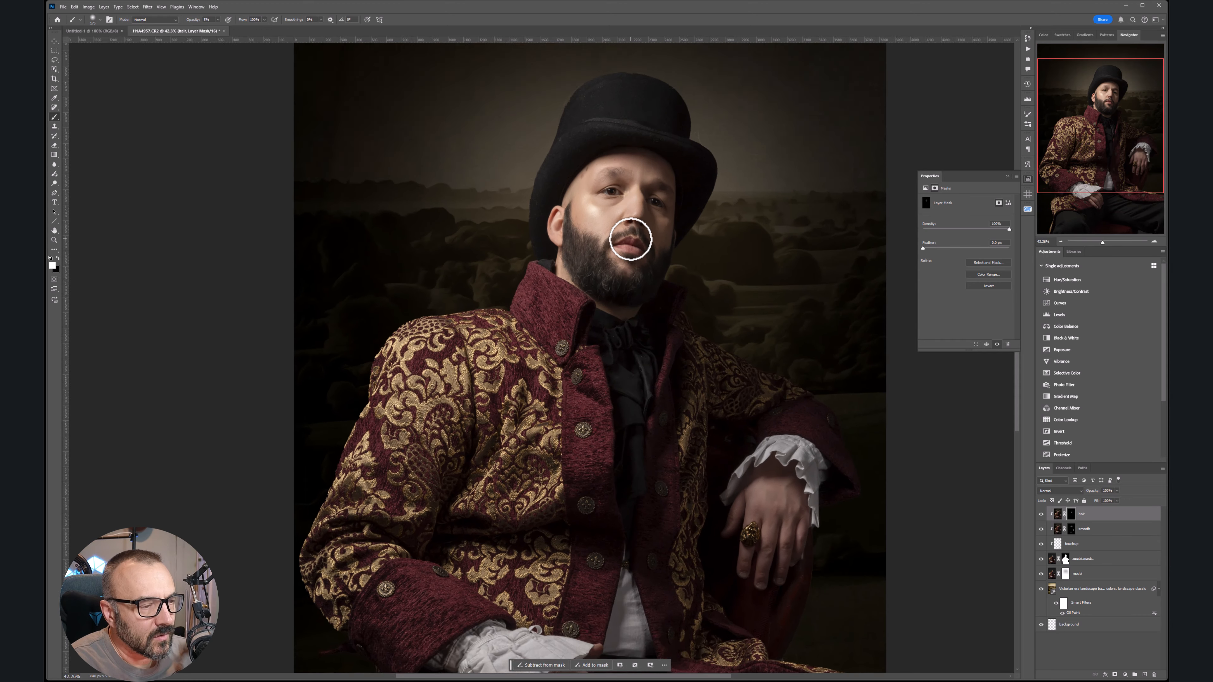
pyautogui.moveTo(684, 239); pyautogui.dragTo(678, 269)
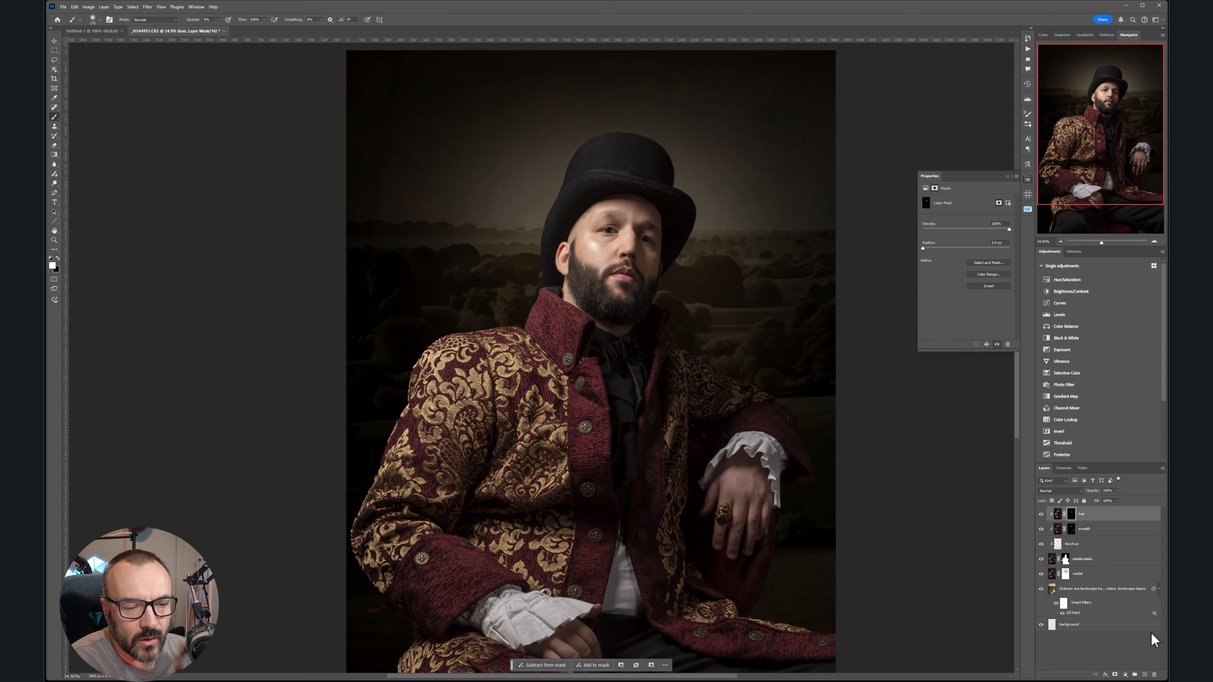
# - Add a new layer above hair and fill it with 50% Gray in Normal mode at 100% opacity
pyautogui.click(1144, 674)
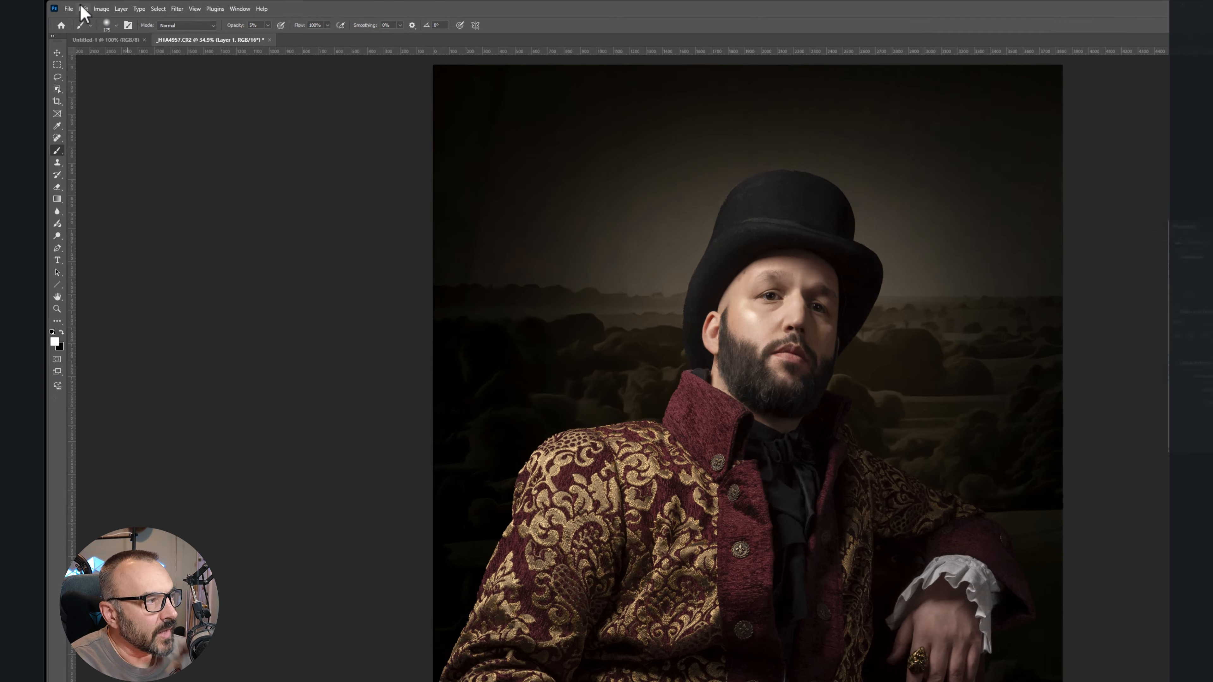
pyautogui.click(75, 7)
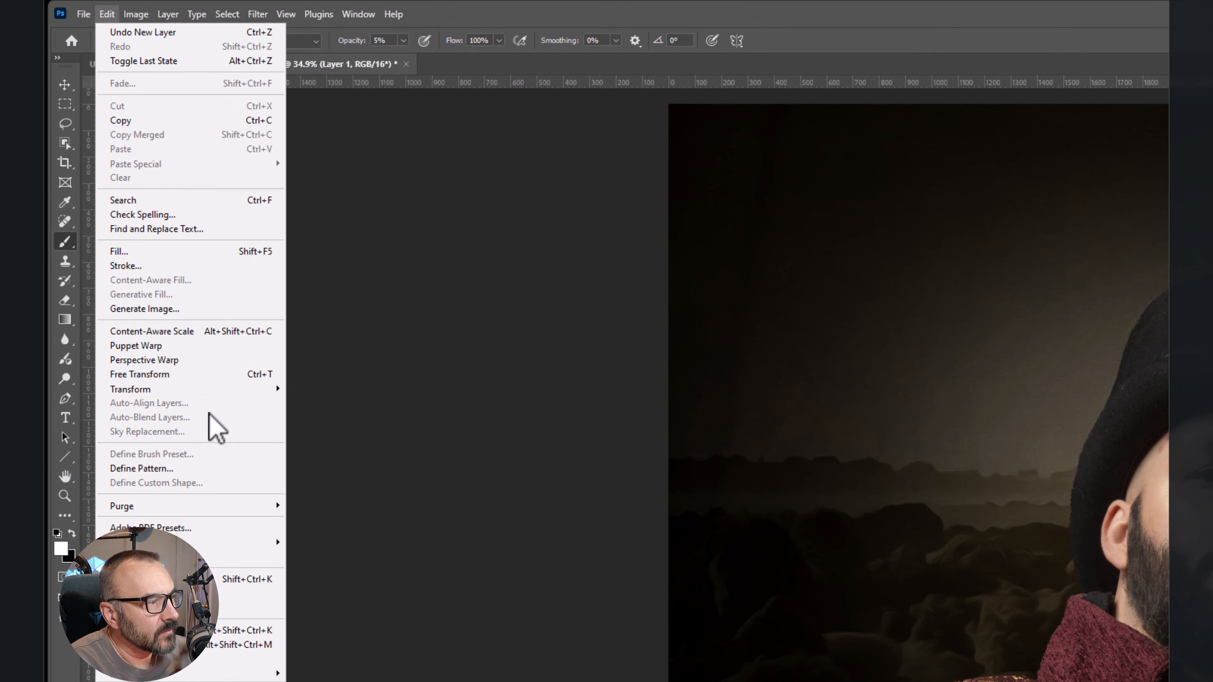
pyautogui.moveTo(120, 191)
pyautogui.click(203, 253)
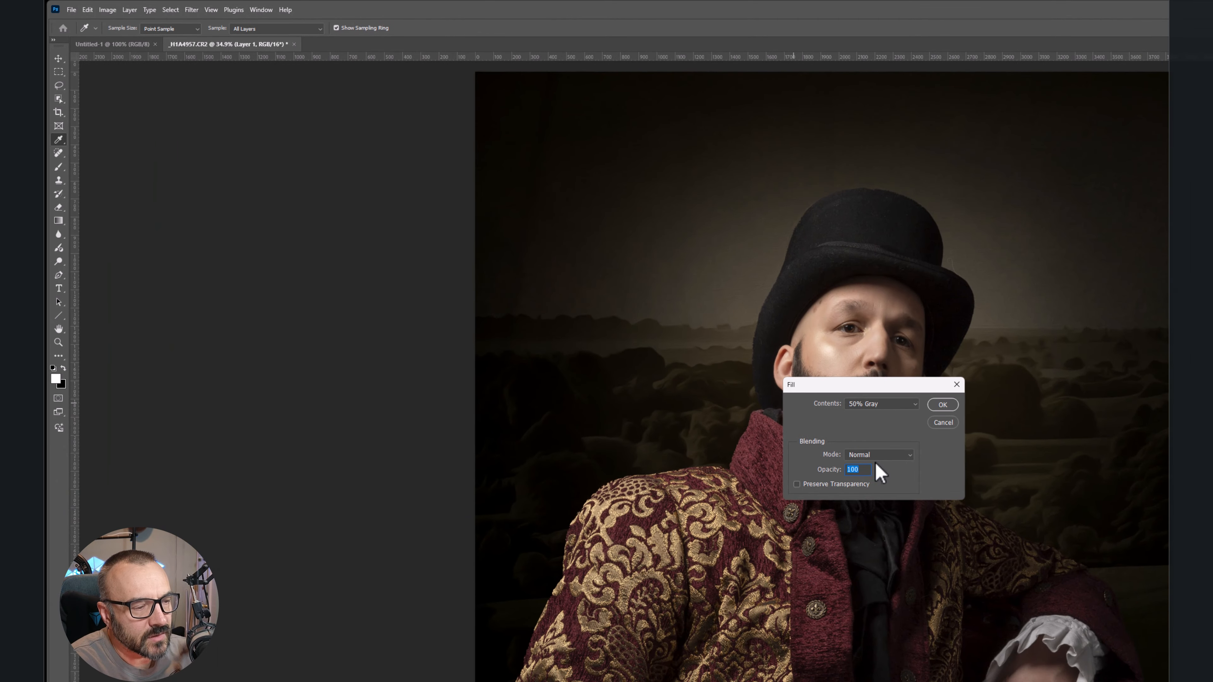
pyautogui.click(937, 406)
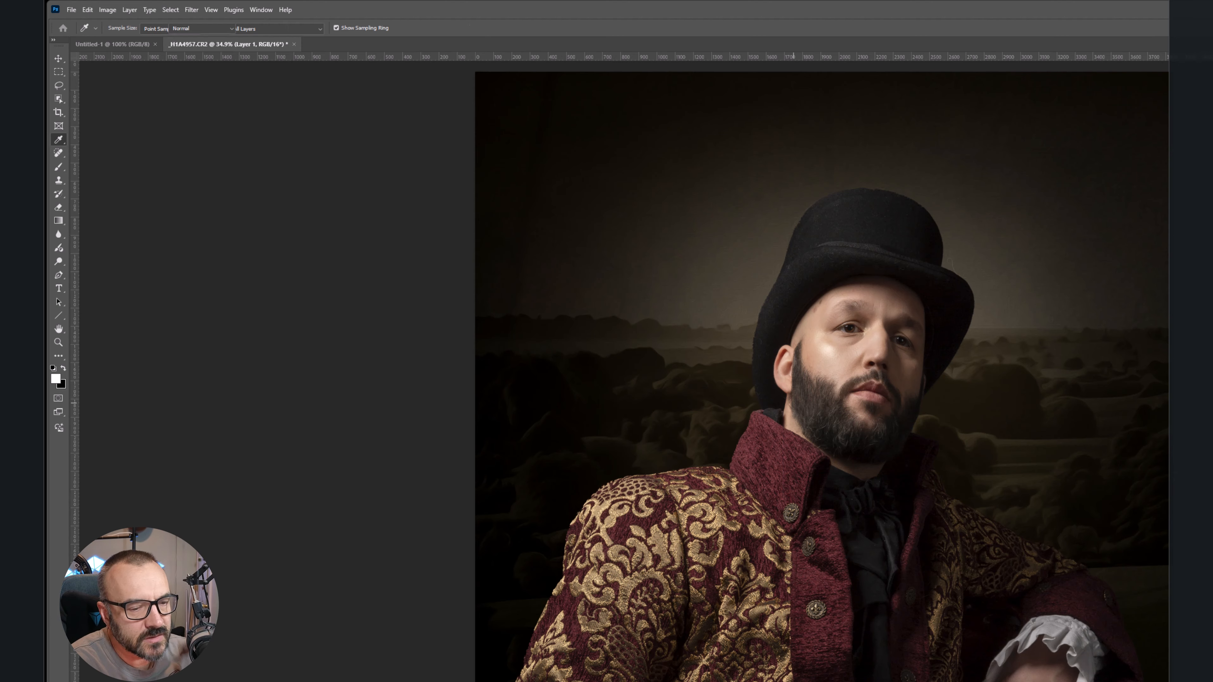
# - Name the gray layer db, clip it to the layers below and set its blend mode to Soft Light
pyautogui.press('b')
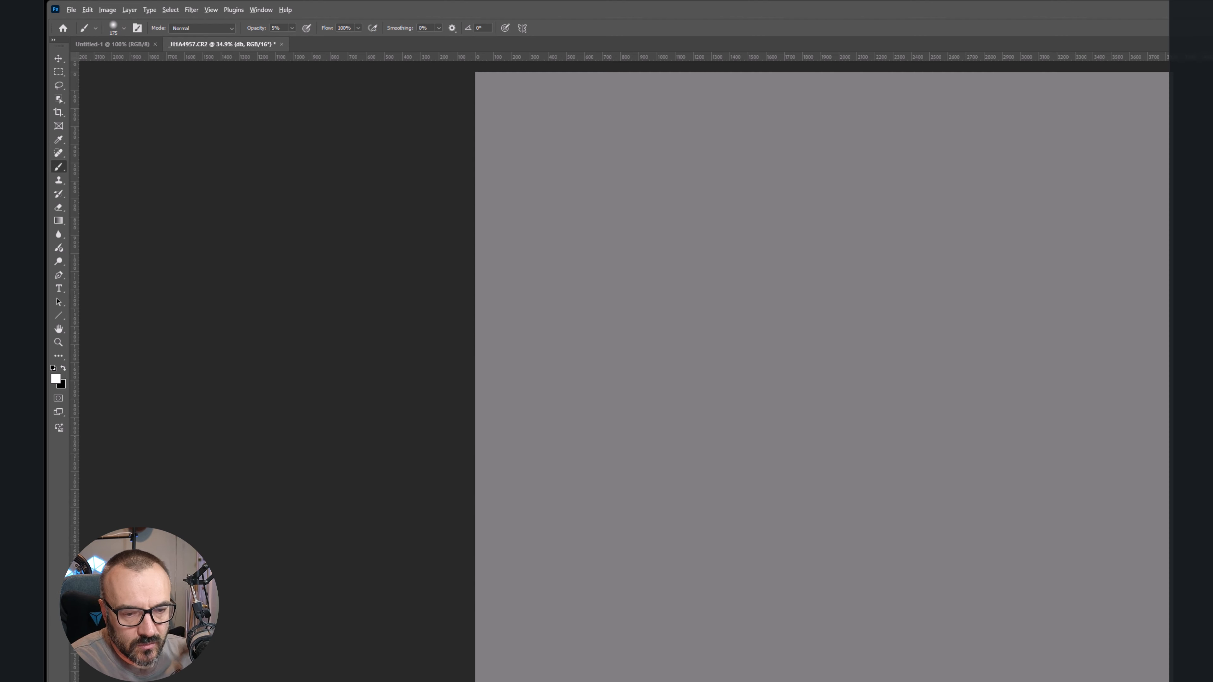
pyautogui.hotkey('ctrl', 'alt', 'g')
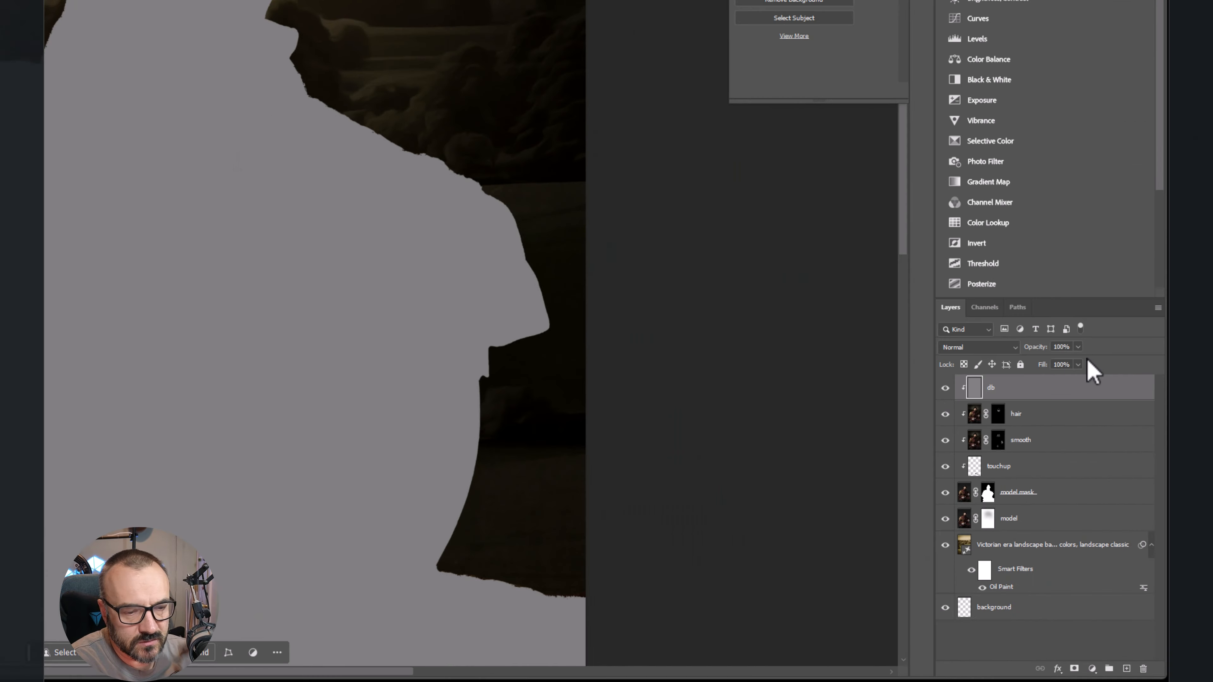
pyautogui.click(1005, 346)
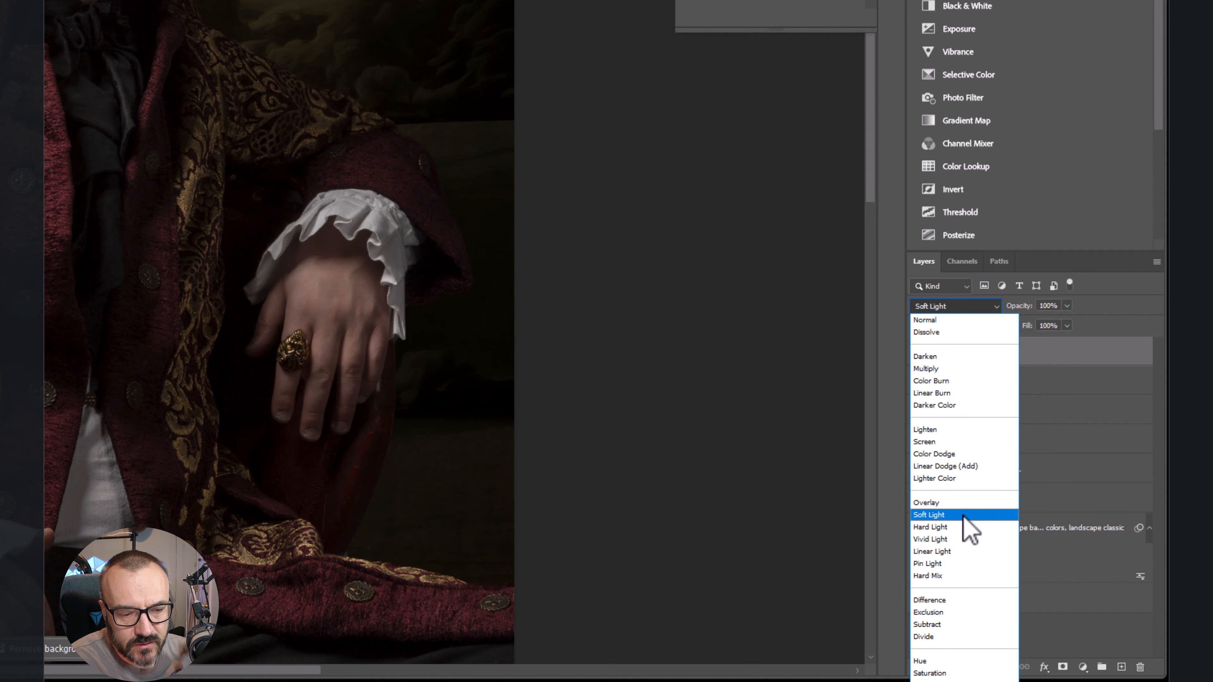
pyautogui.click(962, 515)
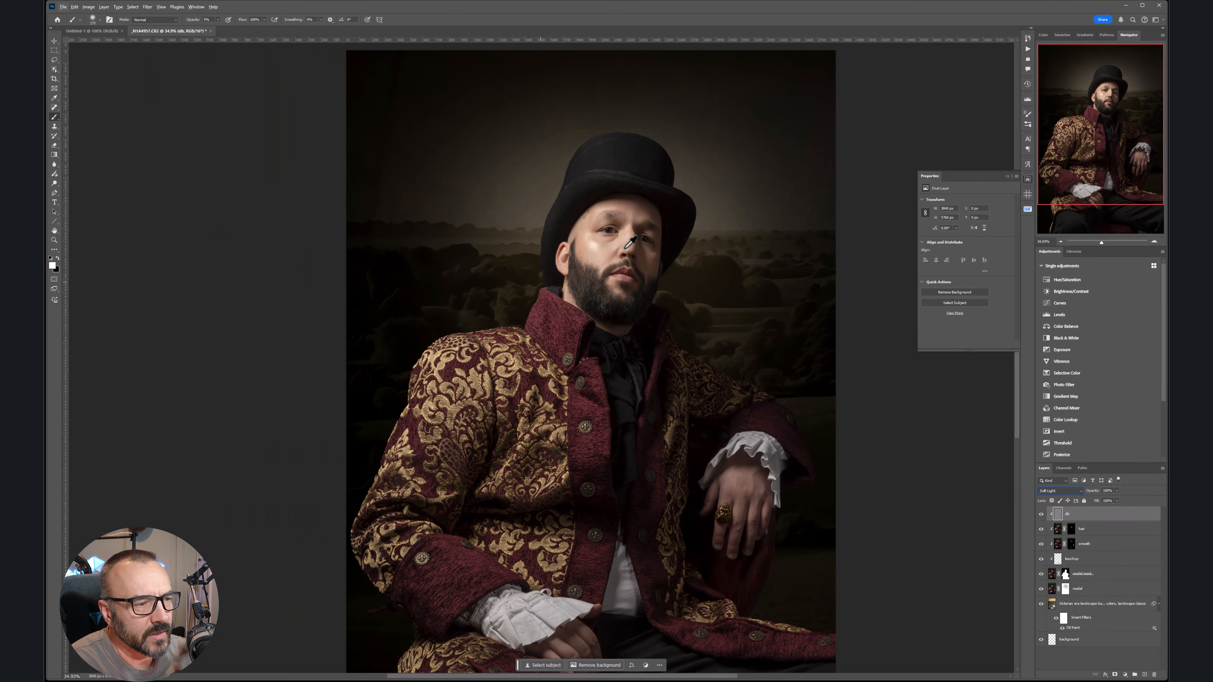
# - Dodge the highlight on the tip of the nose with a small white brush on the db layer
pyautogui.scroll(6, 633, 243)
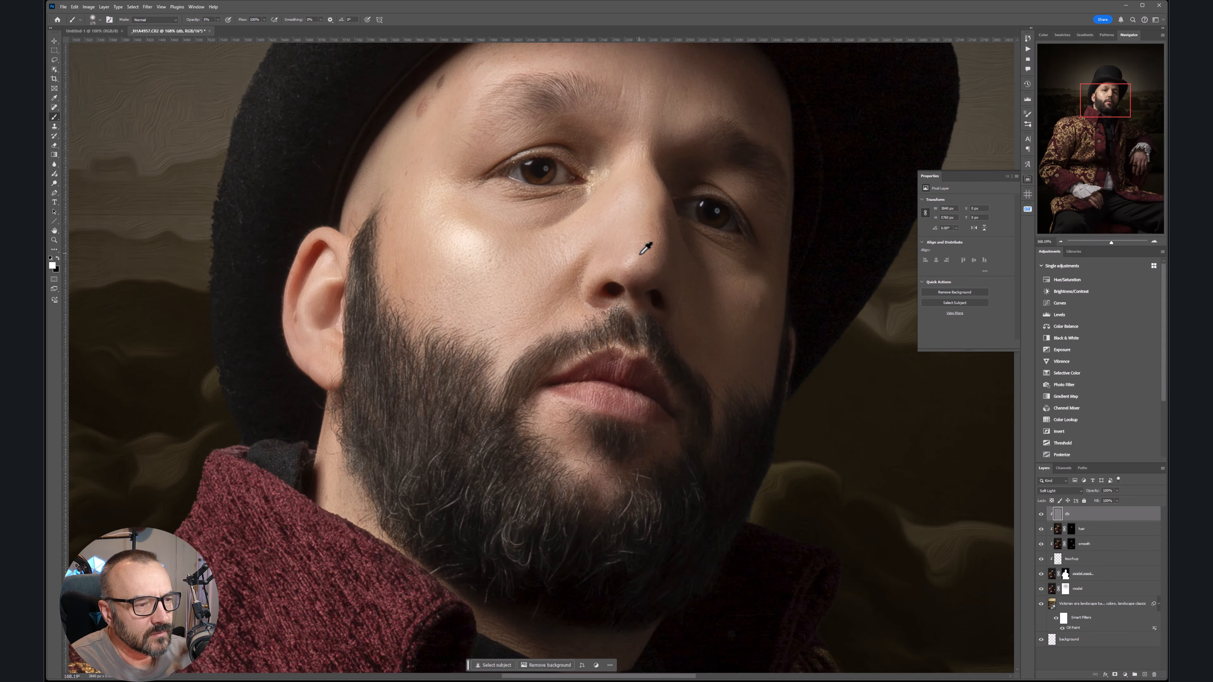
pyautogui.press('[')
pyautogui.press('[')
pyautogui.press('[')
pyautogui.press('[')
pyautogui.press('[')
pyautogui.press('[')
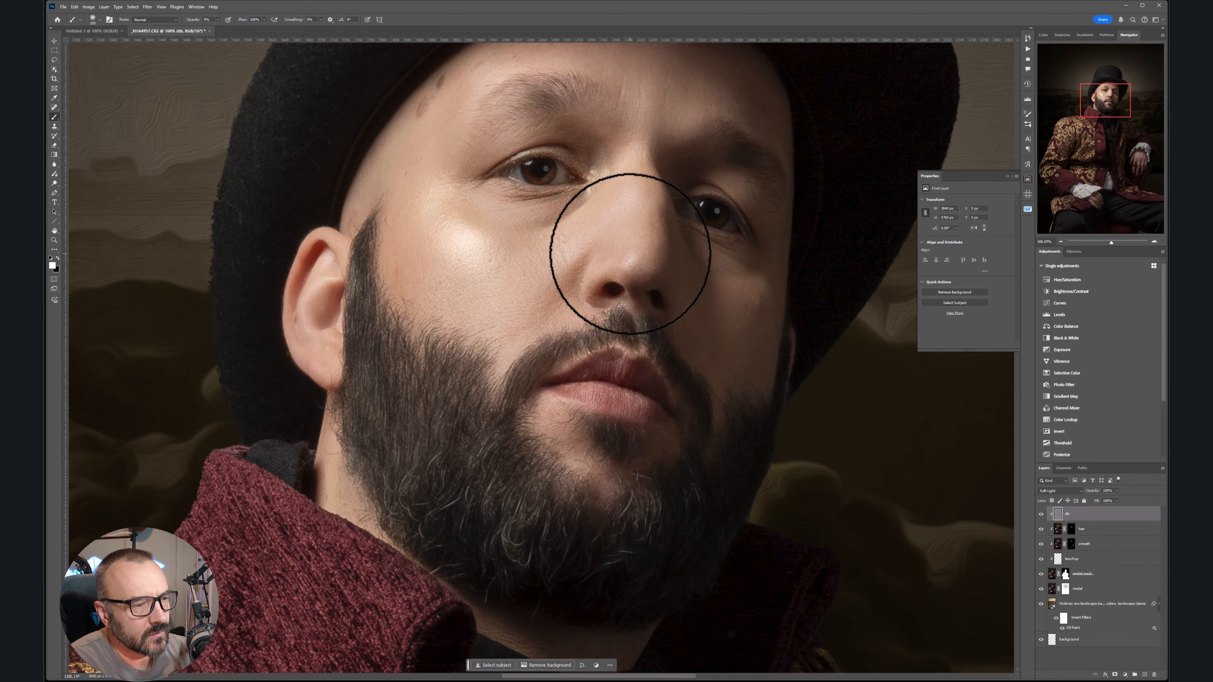
pyautogui.press('[')
pyautogui.press('[')
pyautogui.press('[')
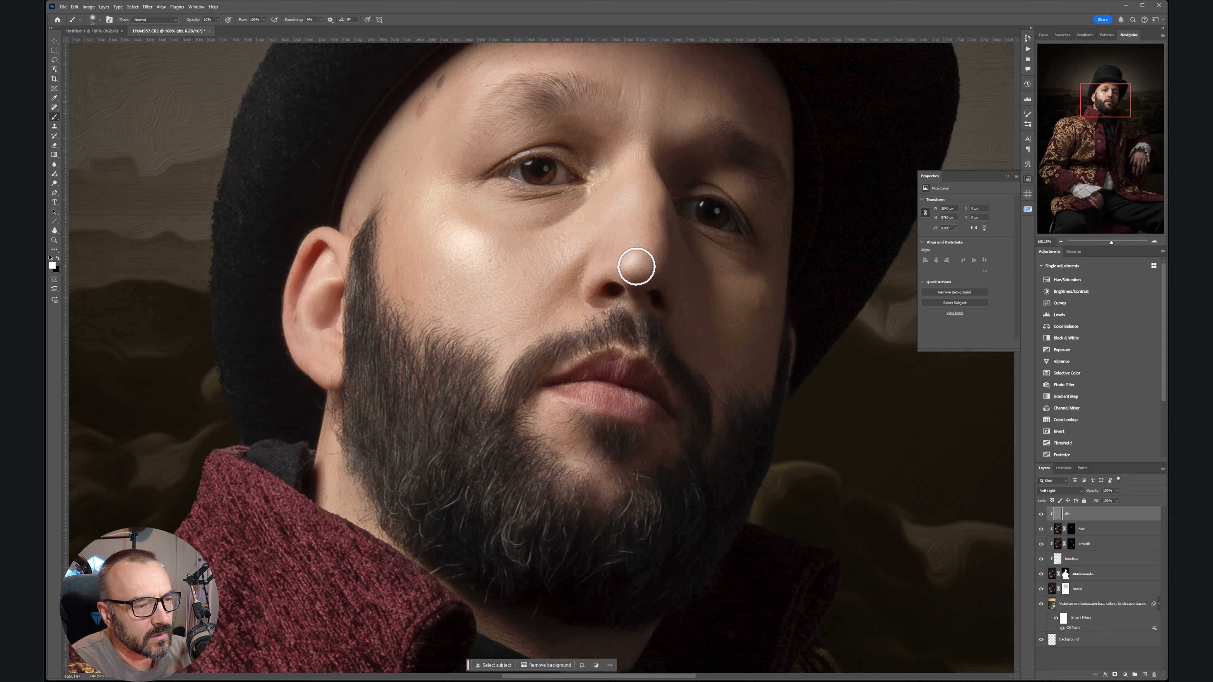
# - Brighten the highlights of the face and beard on the db layer with a moderately larger white brush
pyautogui.scroll(-3, 638, 263)
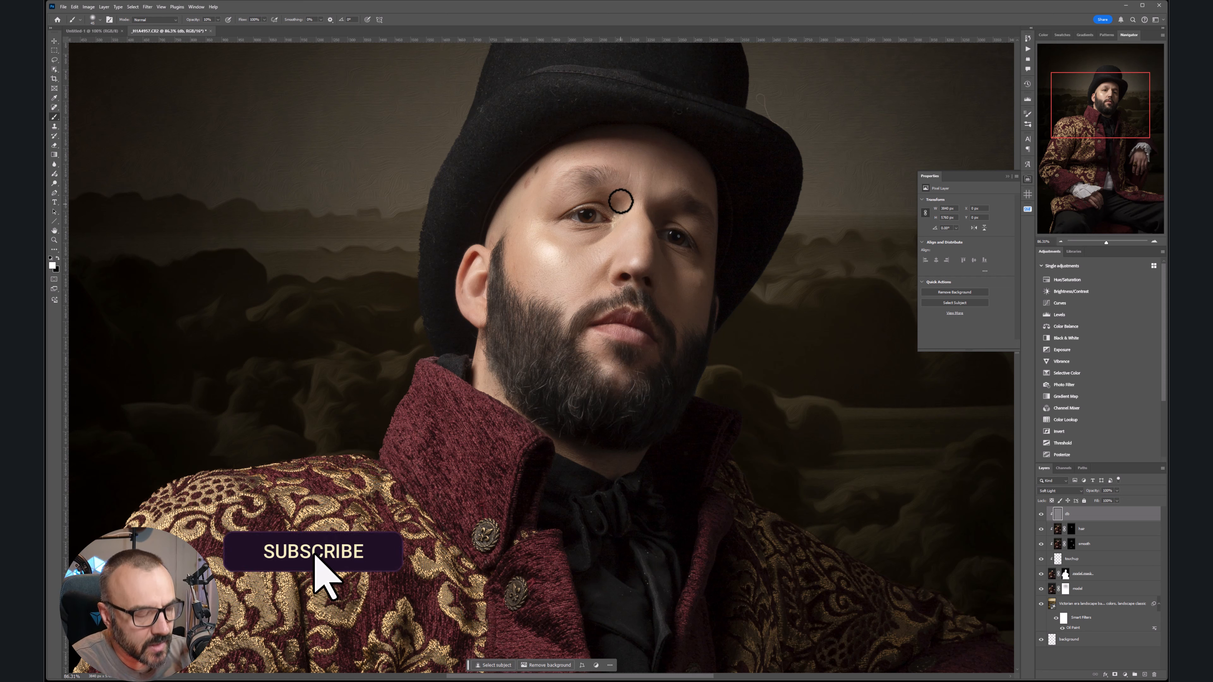
pyautogui.press(']')
pyautogui.press(']')
pyautogui.press(']')
pyautogui.press(']')
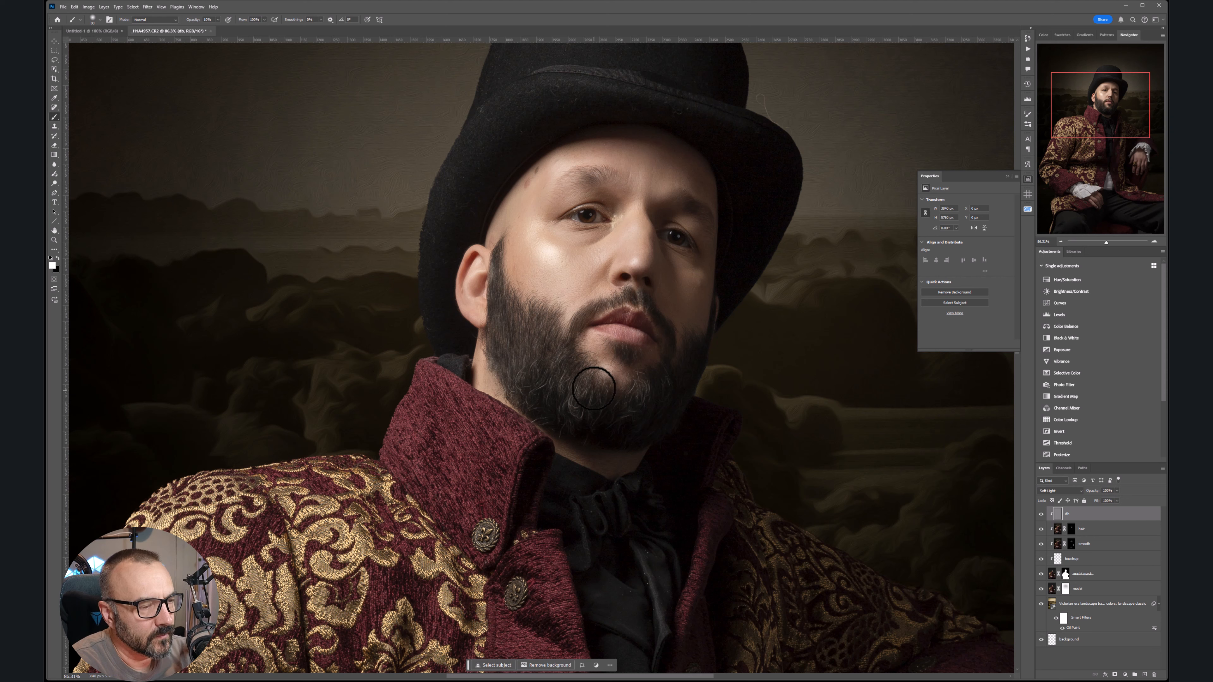
pyautogui.press(']')
pyautogui.press(']')
pyautogui.press(']')
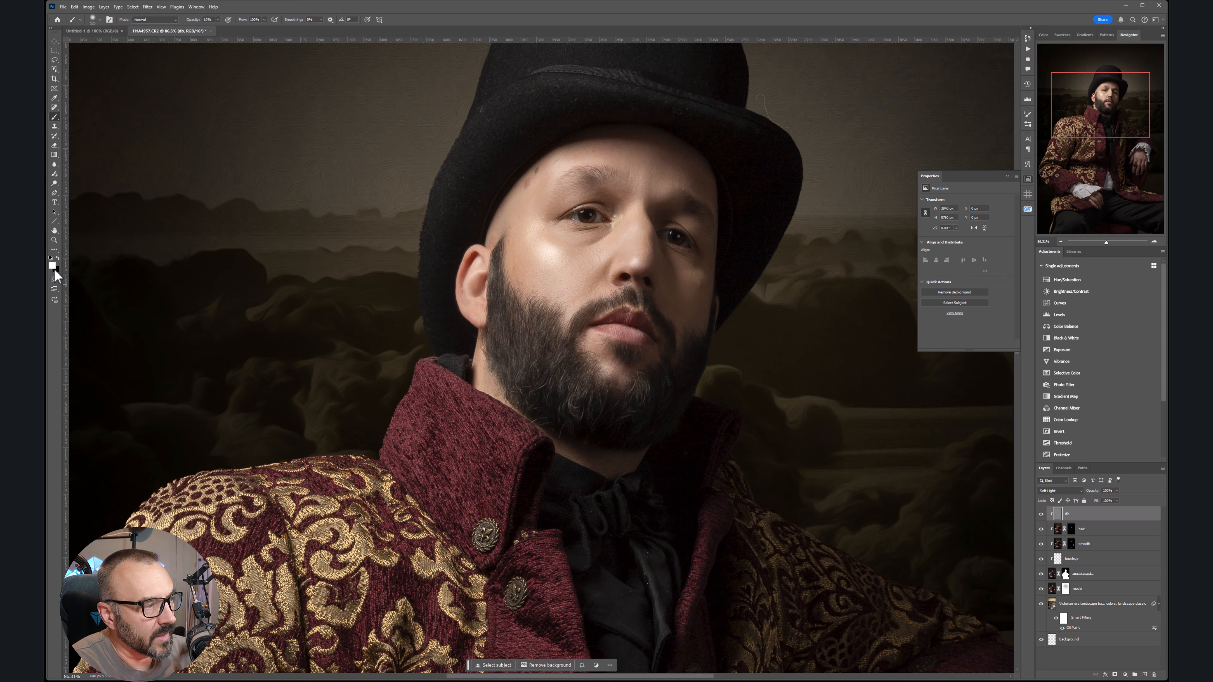
# - Burn the shadow side of the face, around the far brow and down to the beard, with black paint
pyautogui.press('x')
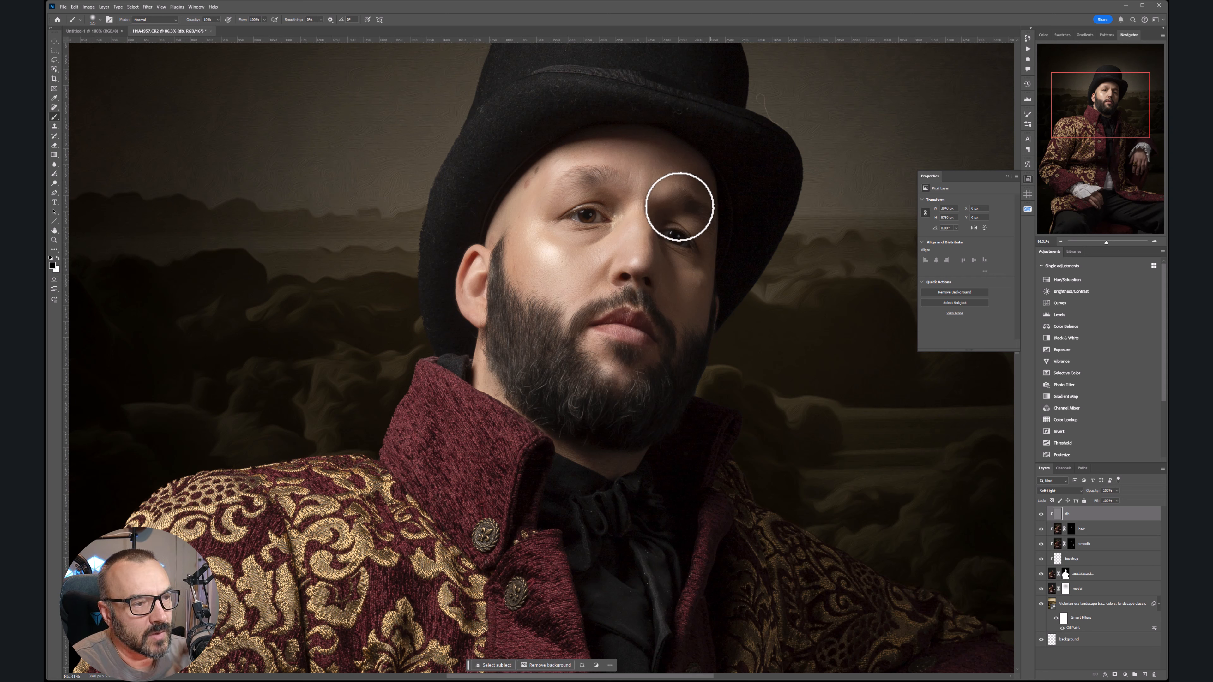
pyautogui.moveTo(679, 207)
pyautogui.mouseDown()
pyautogui.moveTo(658, 191)
pyautogui.moveTo(667, 280)
pyautogui.moveTo(666, 256)
pyautogui.moveTo(661, 266)
pyautogui.moveTo(674, 290)
pyautogui.moveTo(661, 258)
pyautogui.moveTo(695, 278)
pyautogui.moveTo(699, 345)
pyautogui.moveTo(670, 314)
pyautogui.moveTo(633, 358)
pyautogui.moveTo(661, 387)
pyautogui.moveTo(605, 424)
pyautogui.moveTo(546, 345)
pyautogui.moveTo(661, 146)
pyautogui.moveTo(687, 154)
pyautogui.moveTo(683, 166)
pyautogui.moveTo(653, 158)
pyautogui.moveTo(647, 223)
pyautogui.moveTo(620, 190)
pyautogui.moveTo(618, 227)
pyautogui.moveTo(604, 234)
pyautogui.moveTo(690, 197)
pyautogui.moveTo(649, 196)
pyautogui.moveTo(688, 271)
pyautogui.moveTo(669, 279)
pyautogui.moveTo(722, 265)
pyautogui.moveTo(688, 319)
pyautogui.moveTo(712, 305)
pyautogui.moveTo(681, 330)
pyautogui.moveTo(671, 378)
pyautogui.moveTo(620, 351)
pyautogui.moveTo(611, 470)
pyautogui.mouseUp()
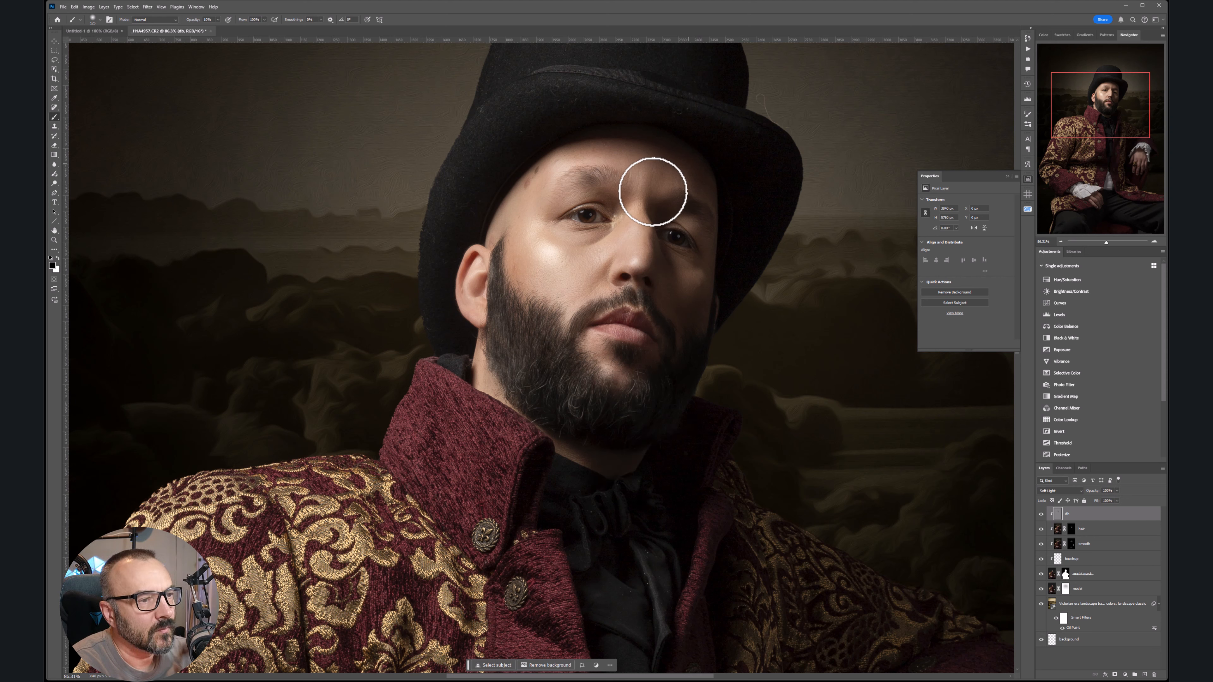
# - Shape the top hat with a large brush, darkening its shadows with black and brightening the crown with white
pyautogui.moveTo(748, 192); pyautogui.dragTo(724, 276)
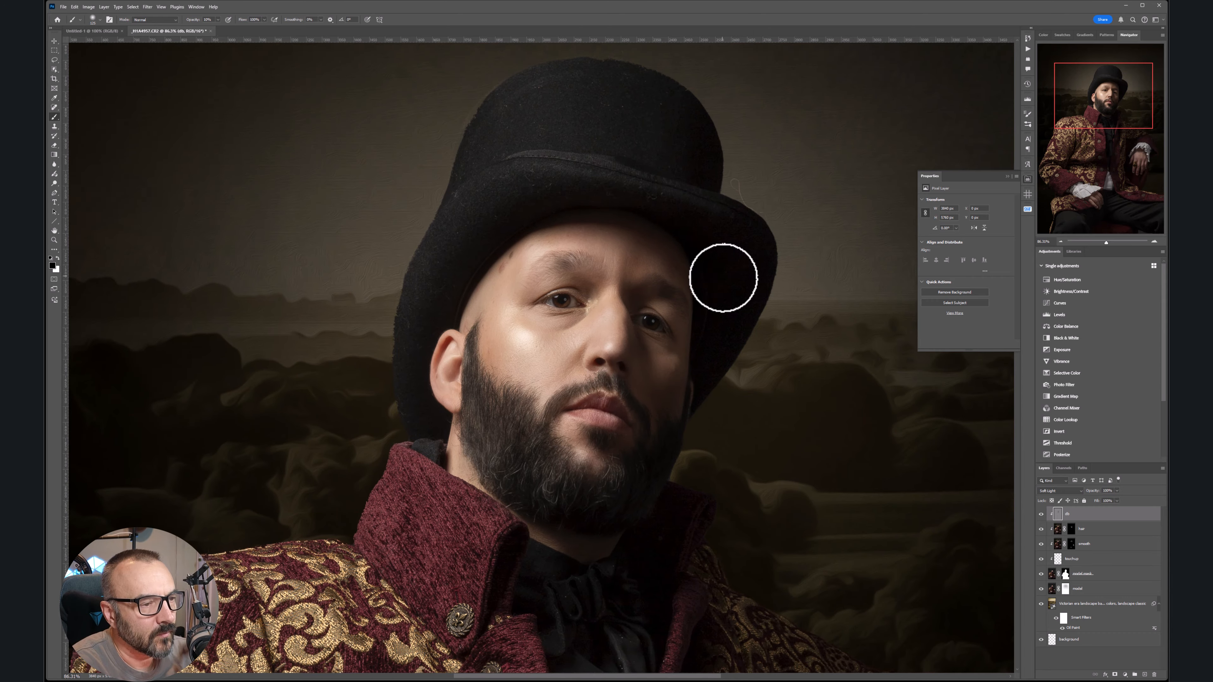
pyautogui.press(']')
pyautogui.press(']')
pyautogui.press(']')
pyautogui.press(']')
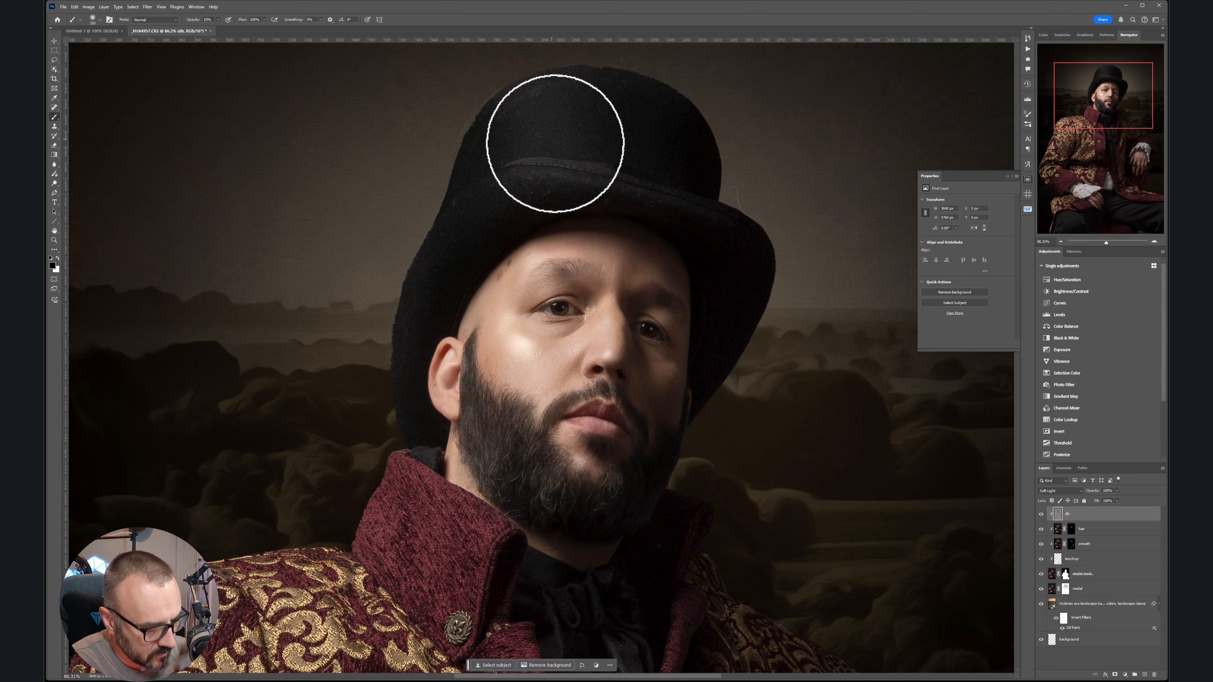
pyautogui.press('x')
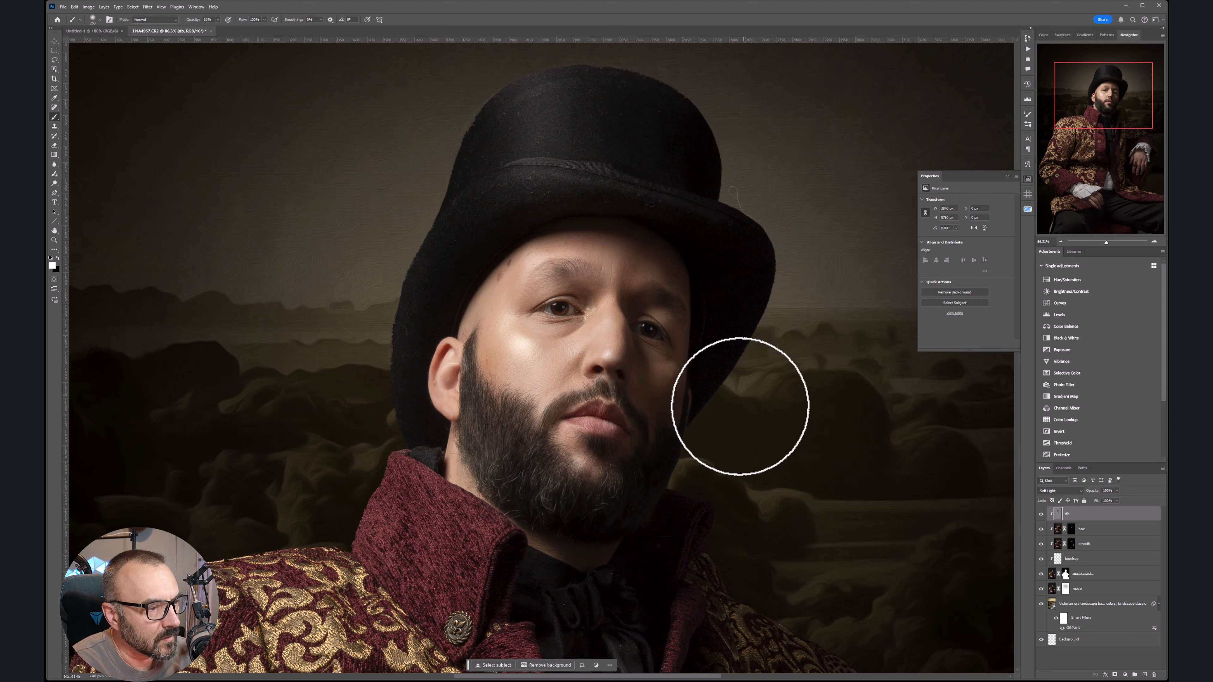
# - Burn the coat front below the collar with black paint on the db layer
pyautogui.moveTo(636, 521); pyautogui.dragTo(693, 157)
pyautogui.press('x')
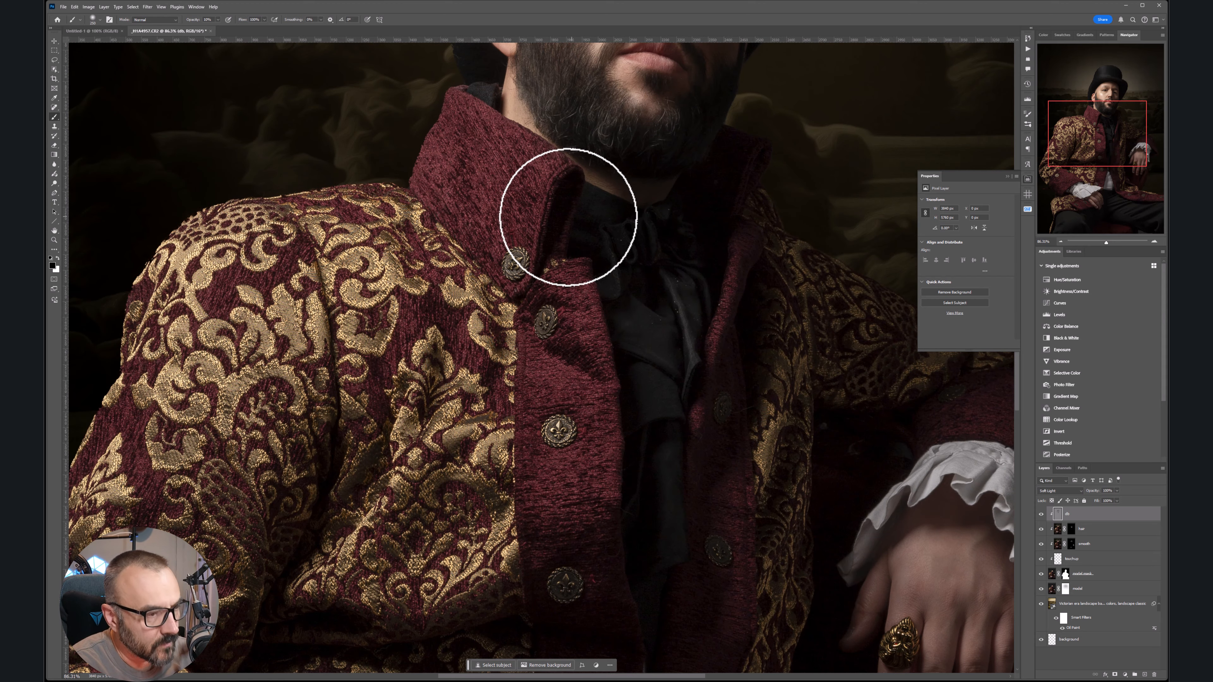
pyautogui.moveTo(577, 280); pyautogui.dragTo(497, 362)
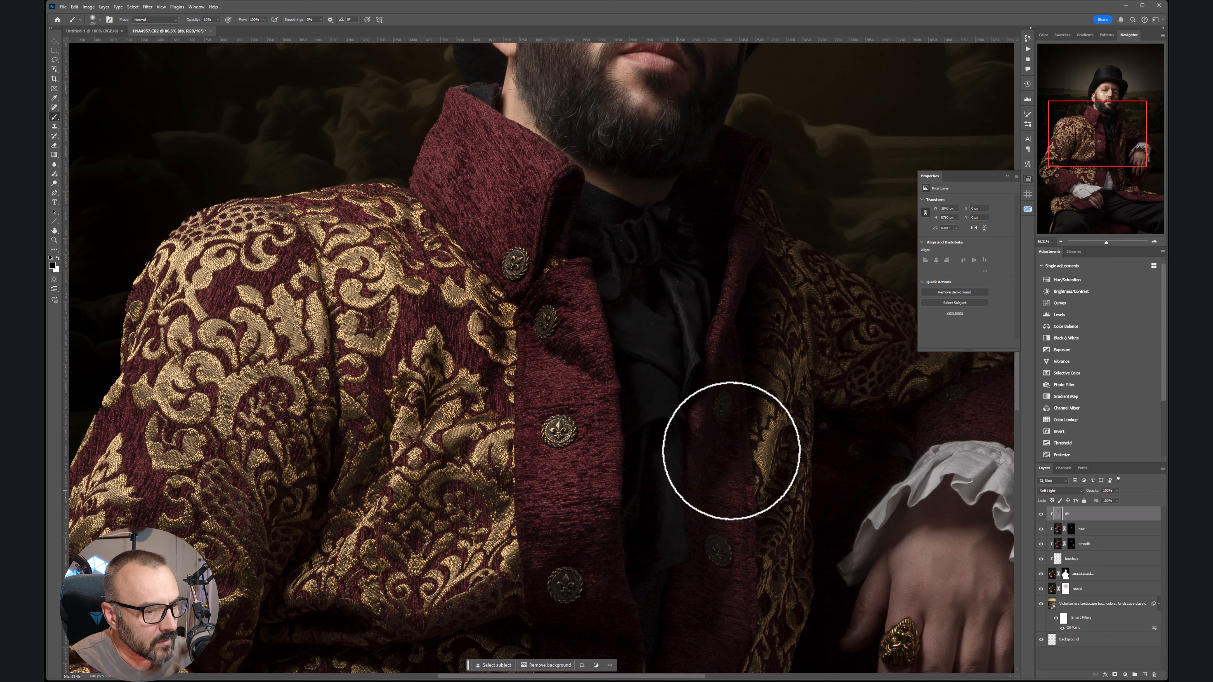
# - Burn the fingers and the shadowed back of the hand resting on the chair arm with black paint on the db layer
pyautogui.moveTo(813, 501); pyautogui.dragTo(590, 238)
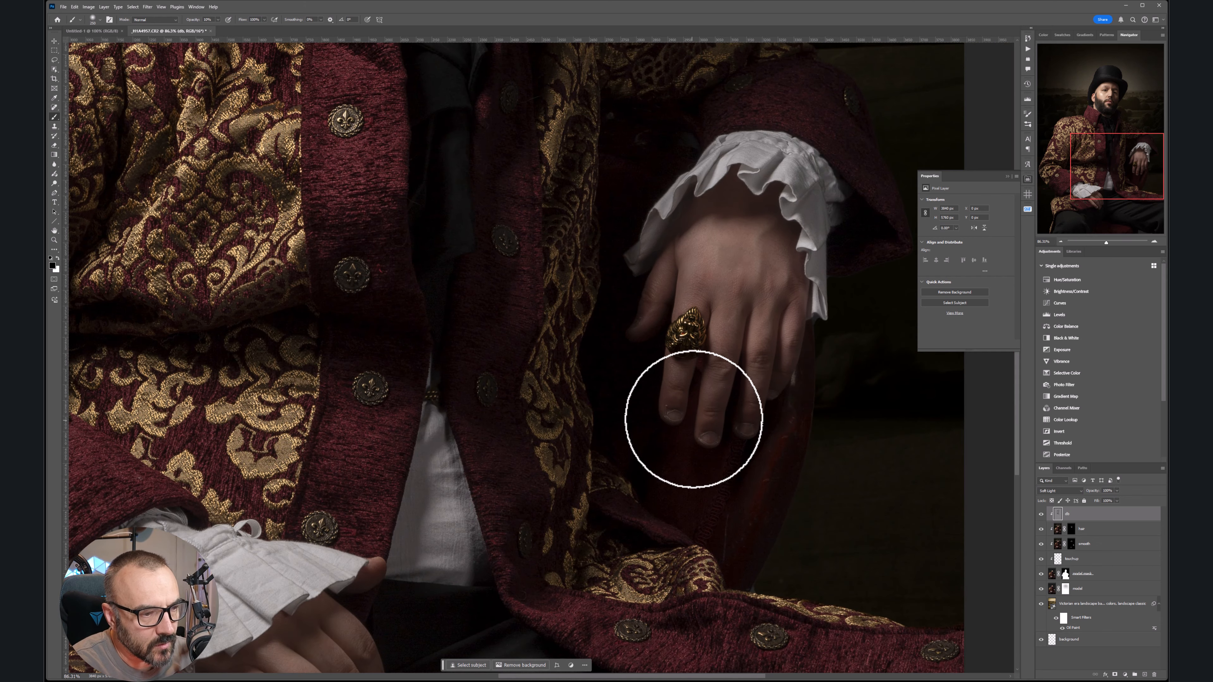
pyautogui.moveTo(748, 372); pyautogui.dragTo(747, 396)
pyautogui.moveTo(791, 311); pyautogui.dragTo(787, 367)
pyautogui.moveTo(799, 248); pyautogui.dragTo(775, 289)
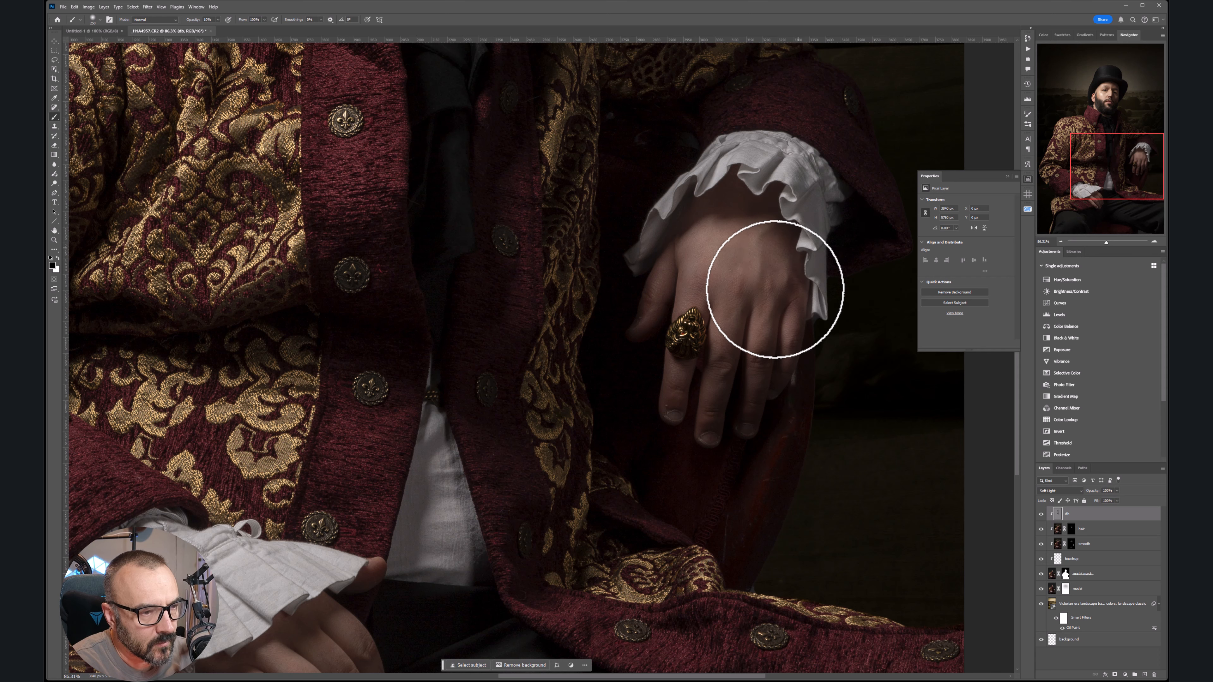
# - Dodge the highlights on the knuckles and fingers of the chair-arm hand with white paint and a much smaller brush
pyautogui.press('x')
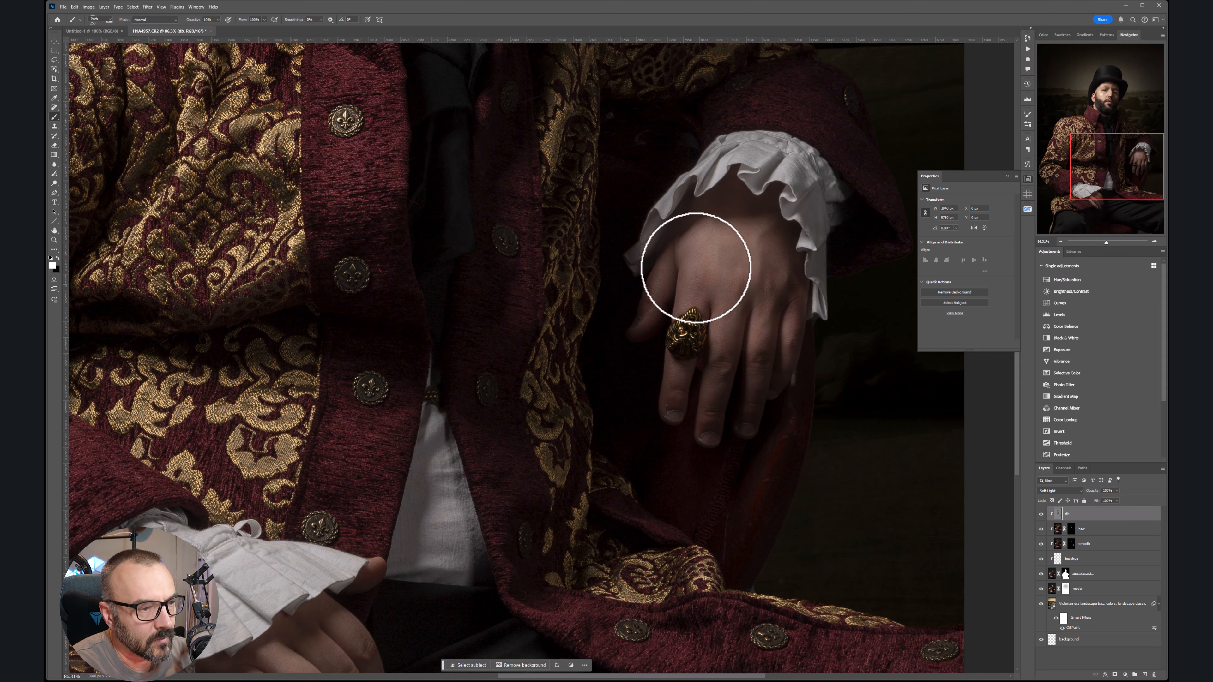
pyautogui.press('b')
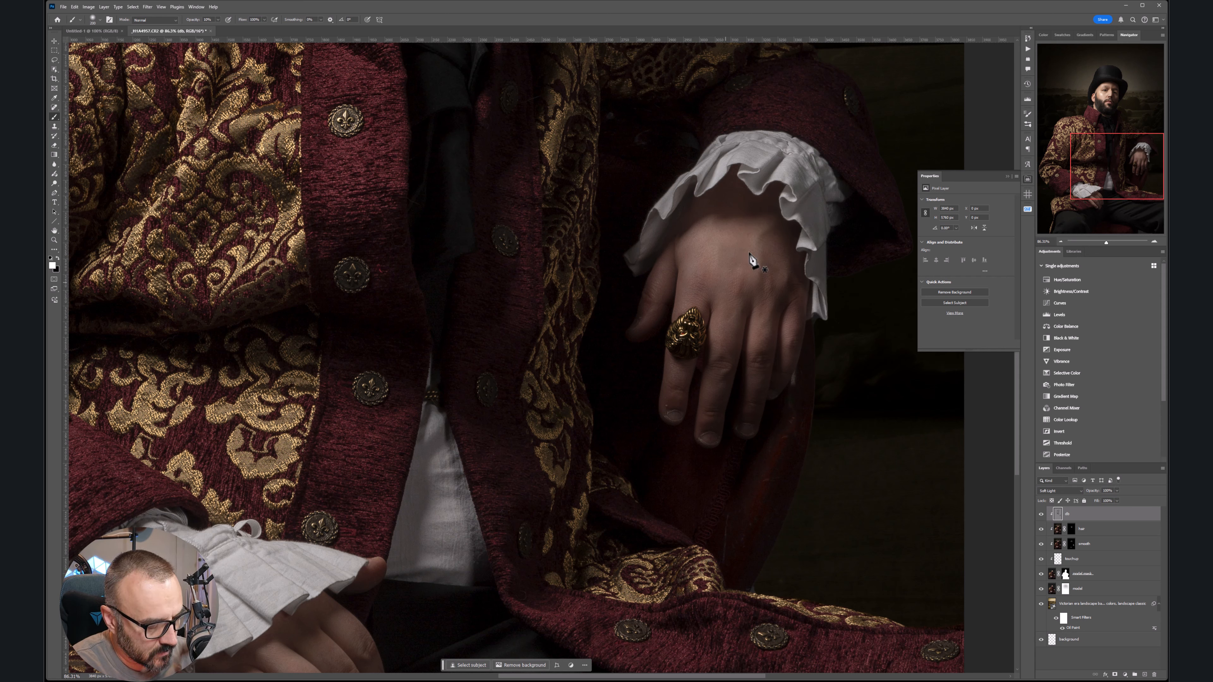
pyautogui.press('[')
pyautogui.press('[')
pyautogui.press('[')
pyautogui.press('[')
pyautogui.press('[')
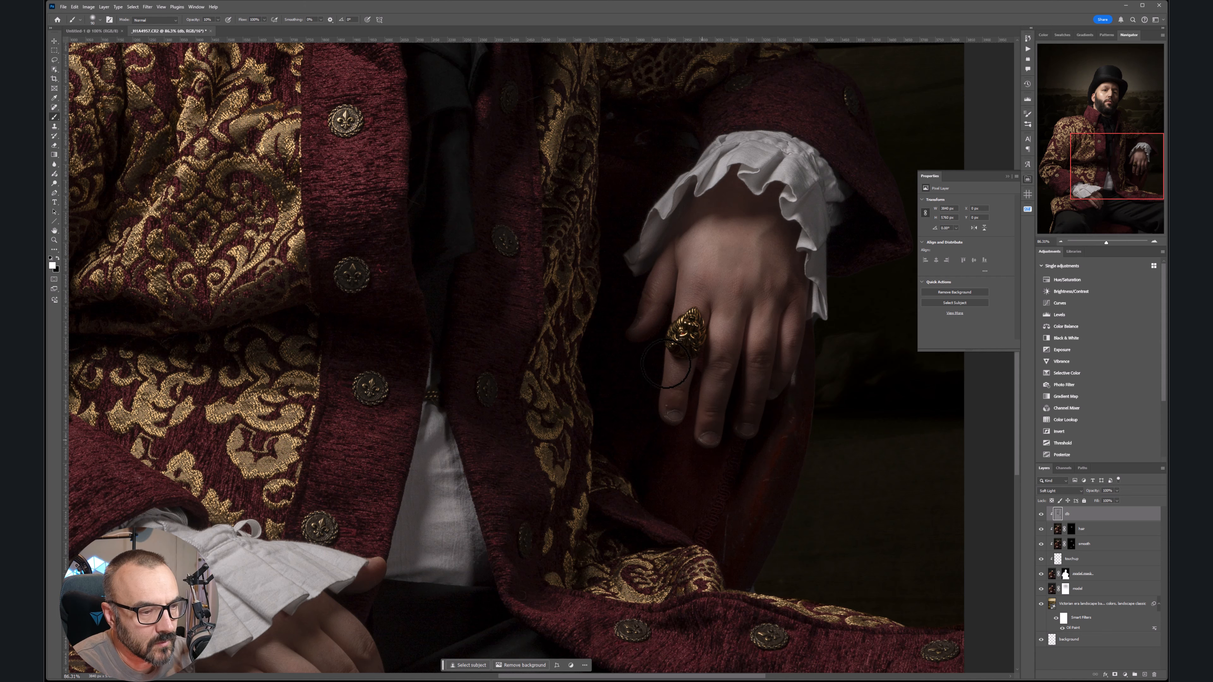
# - Shape the hand resting on the thigh, burning its shadows with black and dodging the fingers and thumb with white
pyautogui.moveTo(401, 553); pyautogui.dragTo(686, 259)
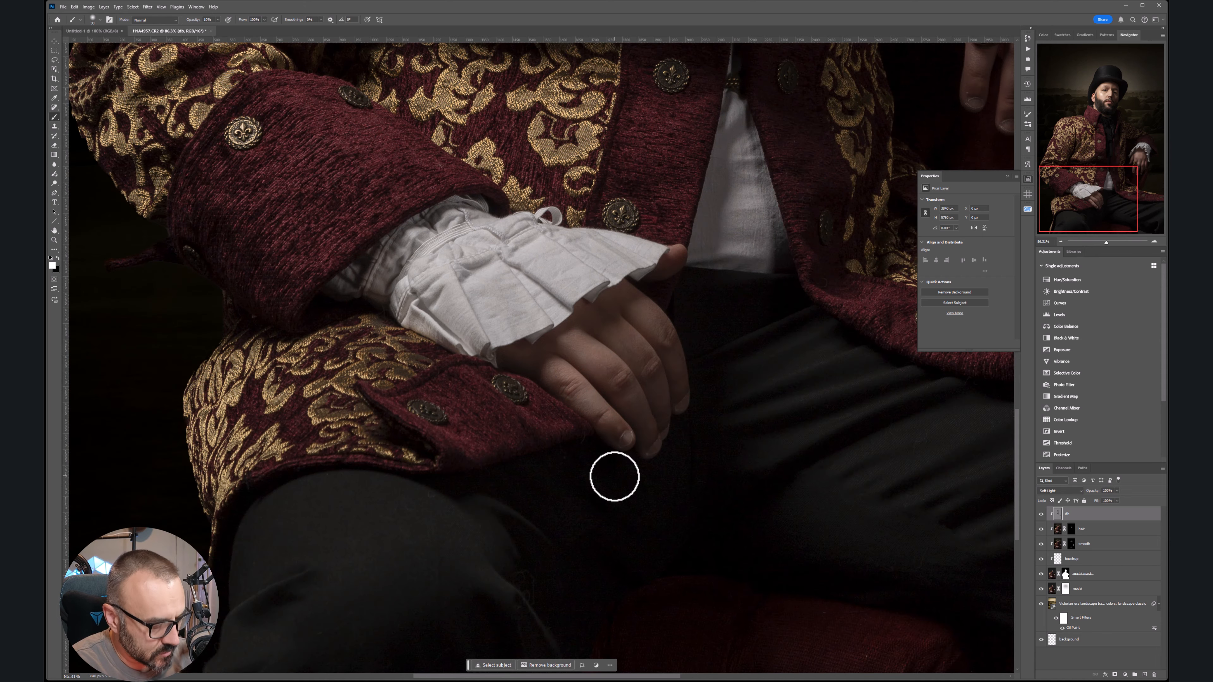
pyautogui.press('x')
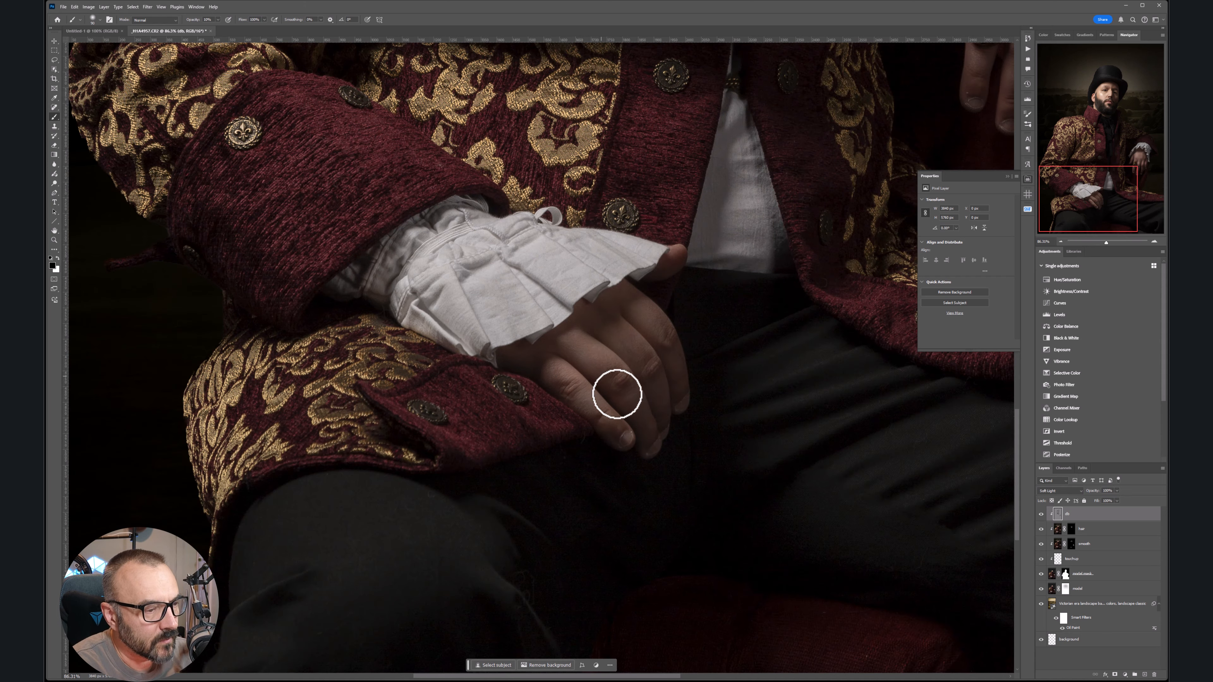
pyautogui.press('x')
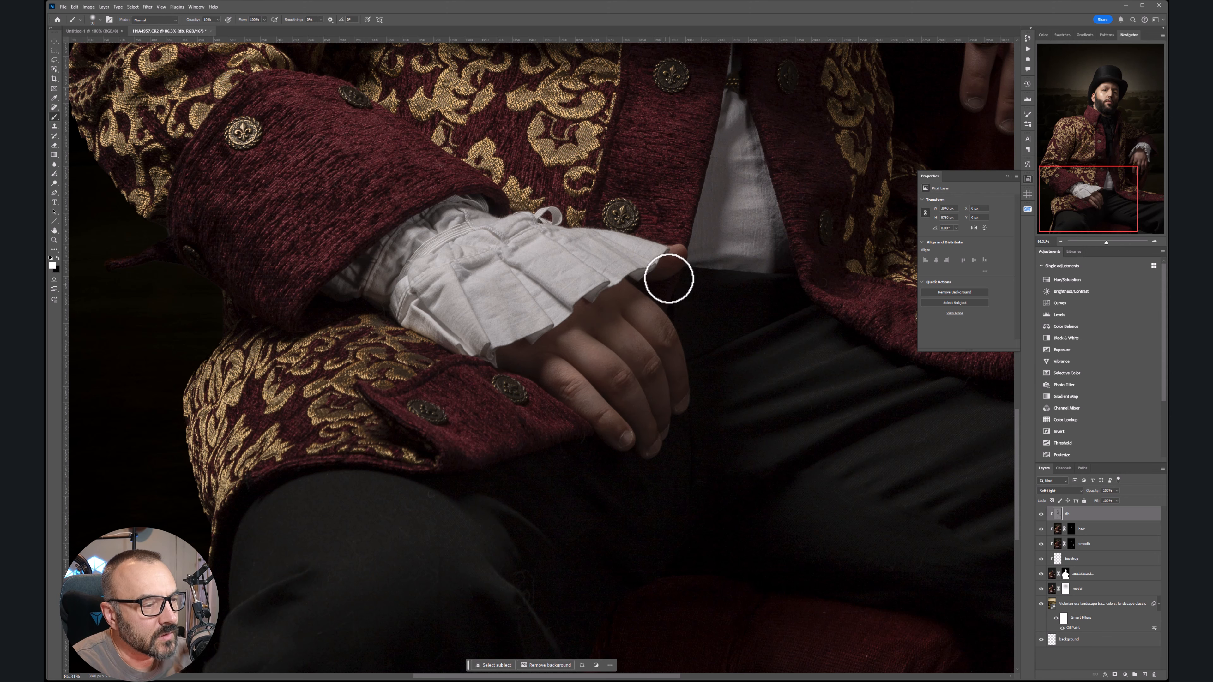
# - Burn the trousers and the lower part of the coat on the db layer with a much larger black brush
pyautogui.scroll(-5, 658, 441)
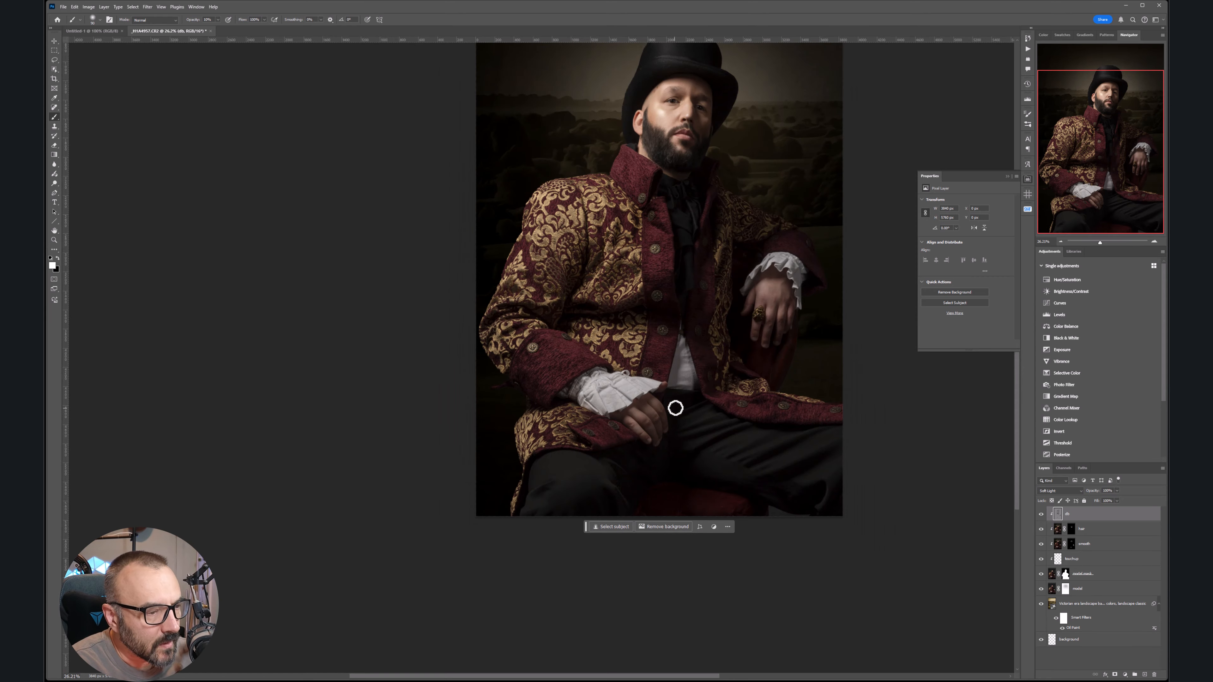
pyautogui.moveTo(733, 386); pyautogui.dragTo(633, 398)
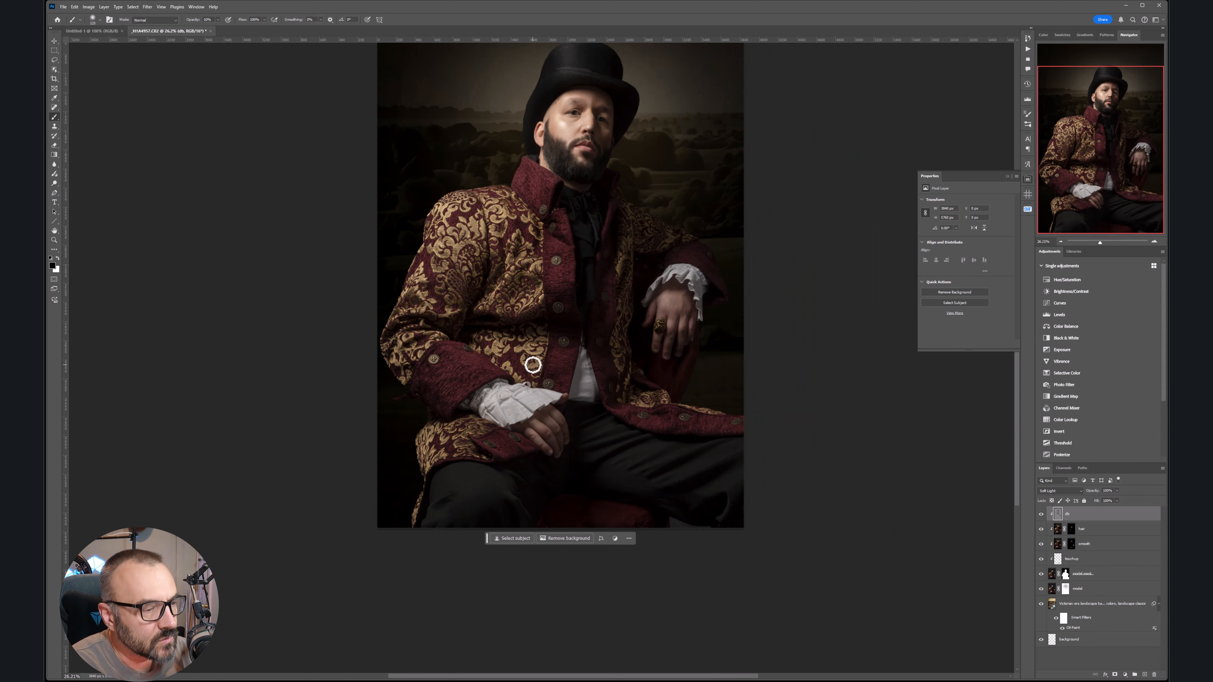
pyautogui.press(']')
pyautogui.press(']')
pyautogui.press(']')
pyautogui.press(']')
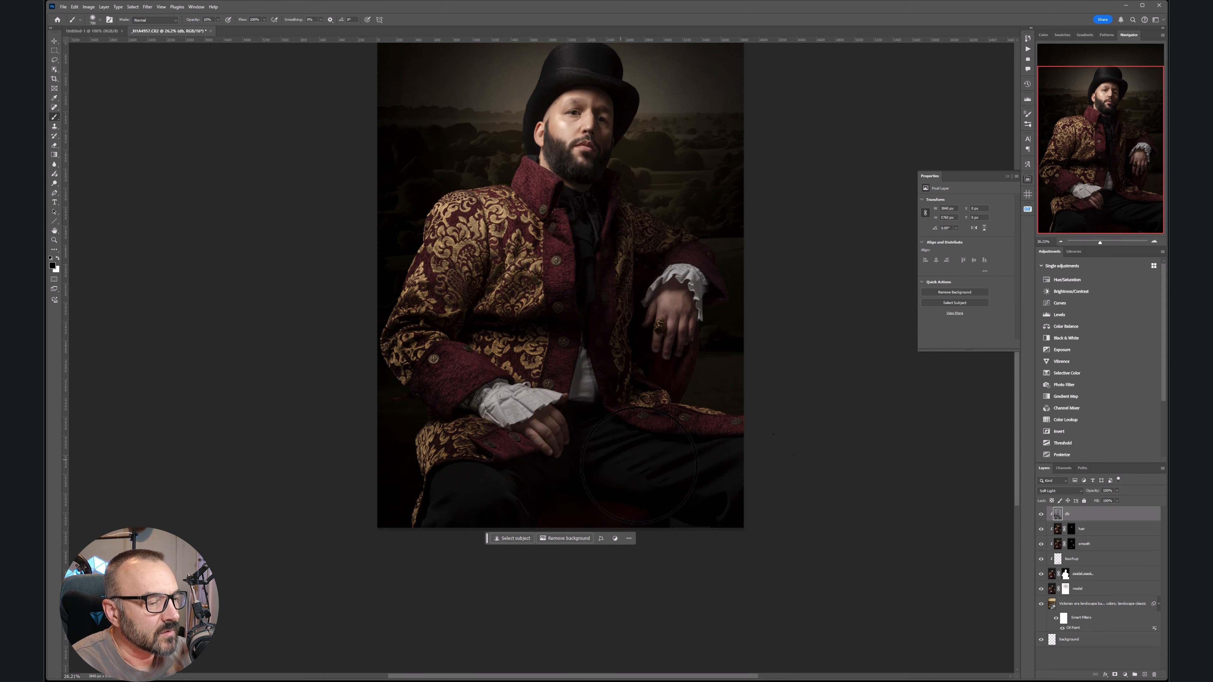
# - Compare the portrait with and without the dodge-and-burn shading by toggling the db layer's visibility
pyautogui.scroll(-3, 571, 390)
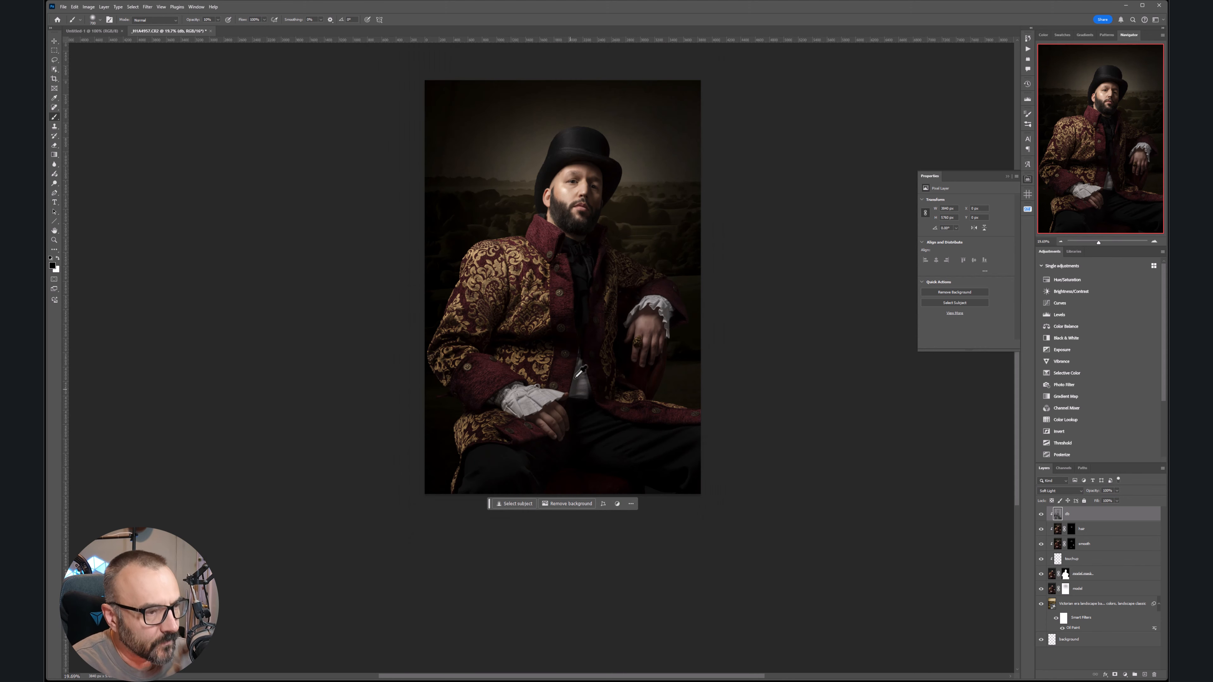
pyautogui.moveTo(609, 319); pyautogui.dragTo(623, 395)
pyautogui.scroll(6, 603, 259)
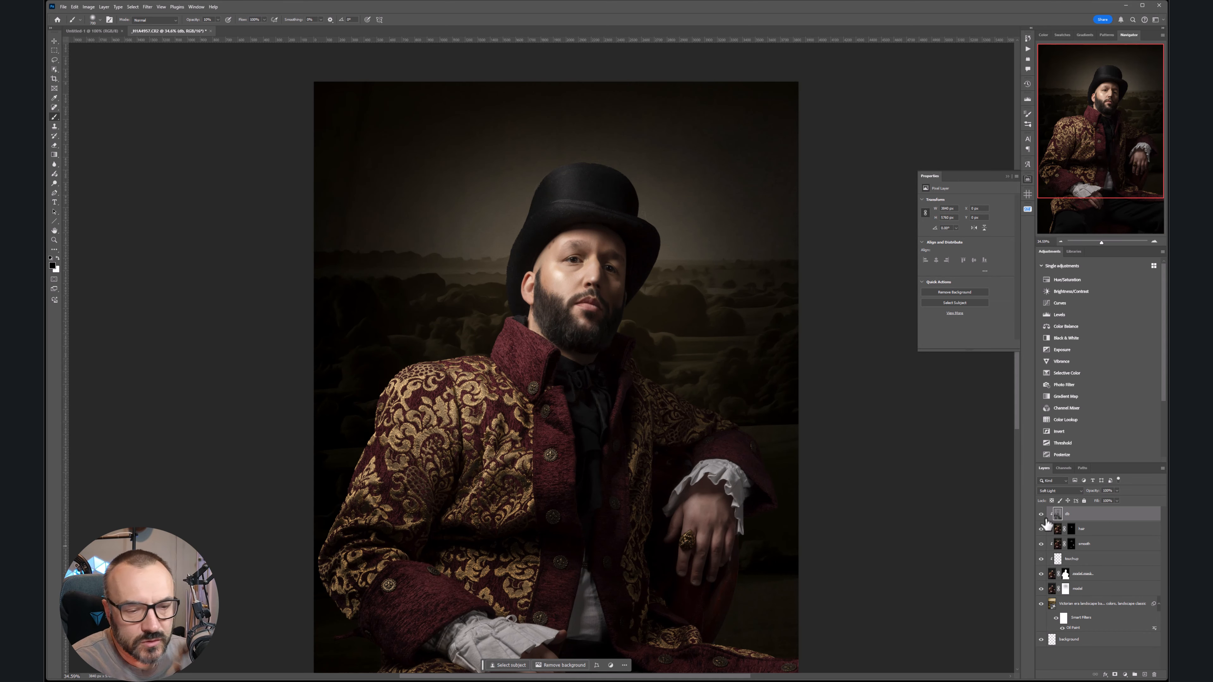
pyautogui.click(1041, 515)
pyautogui.click(1041, 515)
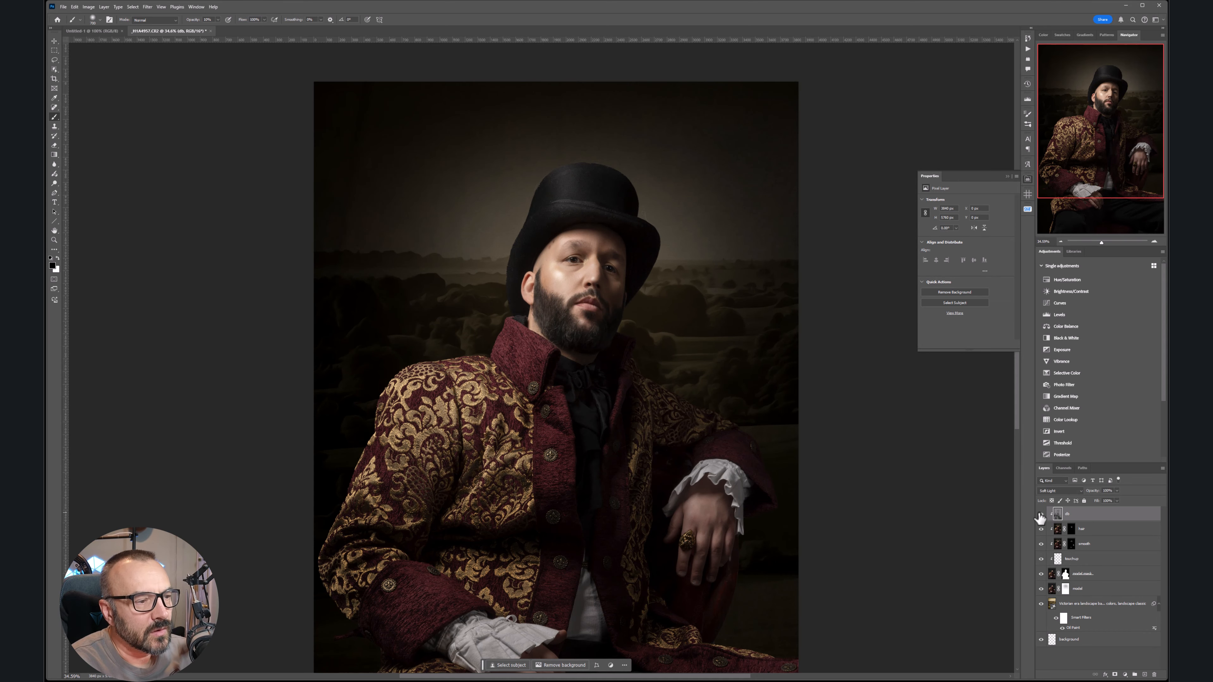
pyautogui.click(1040, 515)
pyautogui.click(1041, 515)
pyautogui.click(1041, 515)
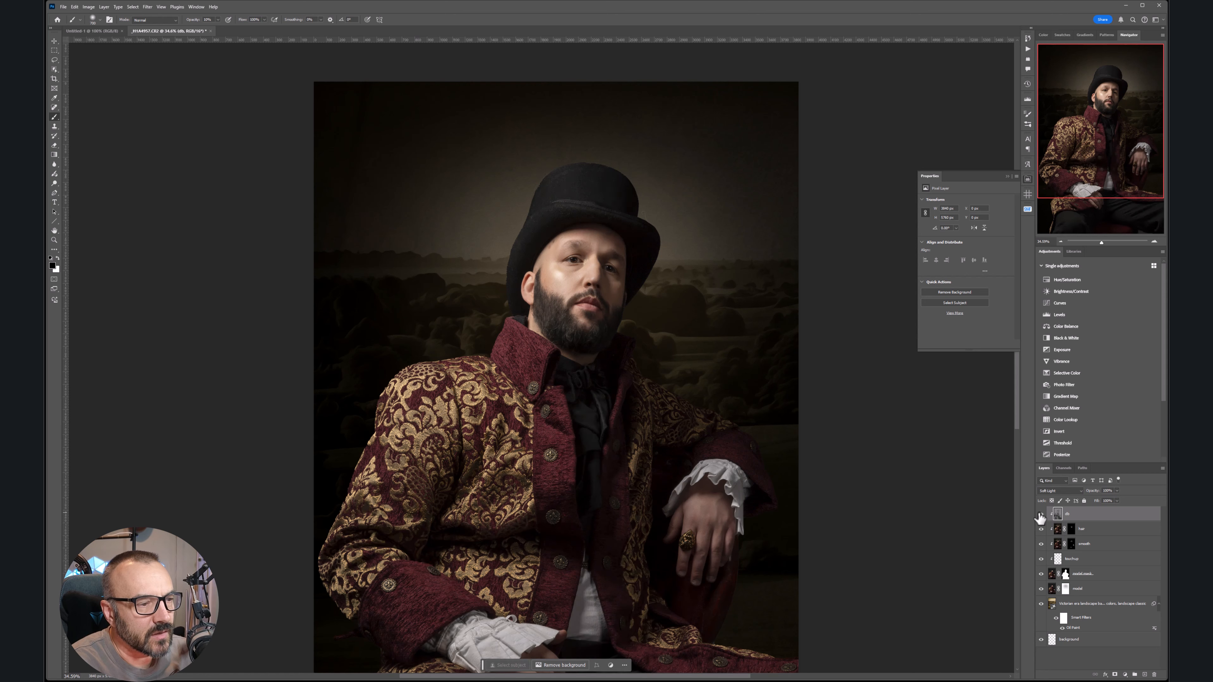
pyautogui.click(1040, 516)
# - Add a new top layer, fill it with 50% gray at Normal mode, and set its blending mode to Soft Light
pyautogui.scroll(-5, 683, 354)
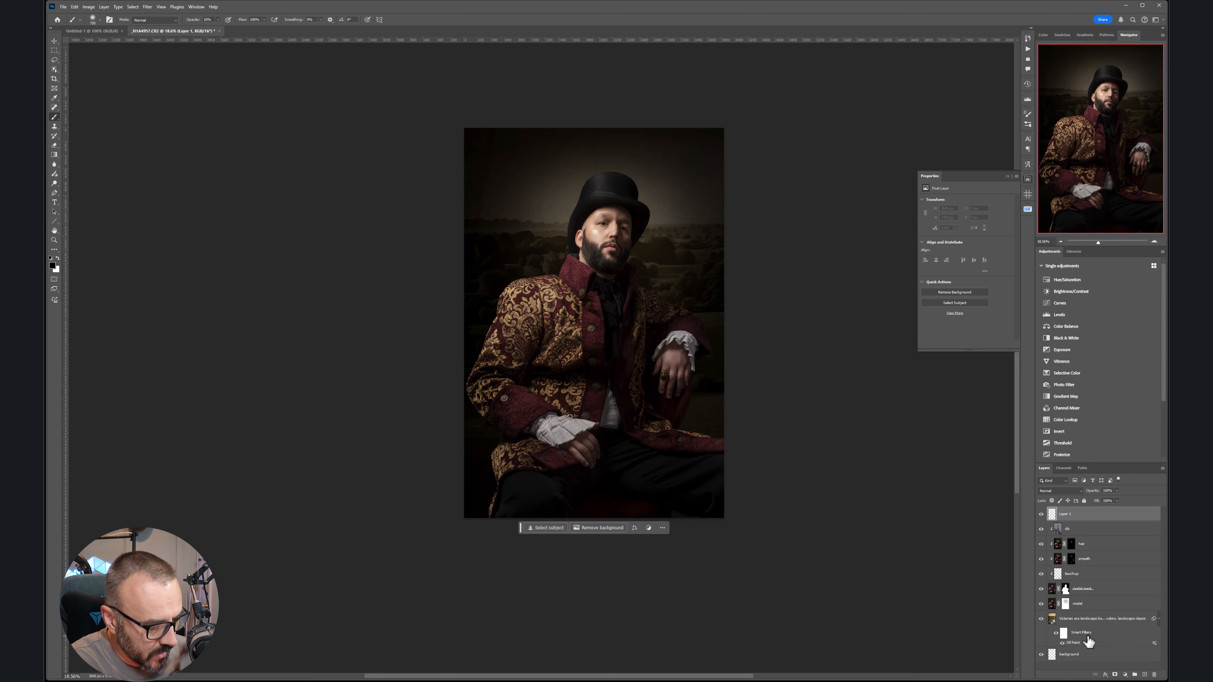
pyautogui.hotkey('ctrl', 'e')
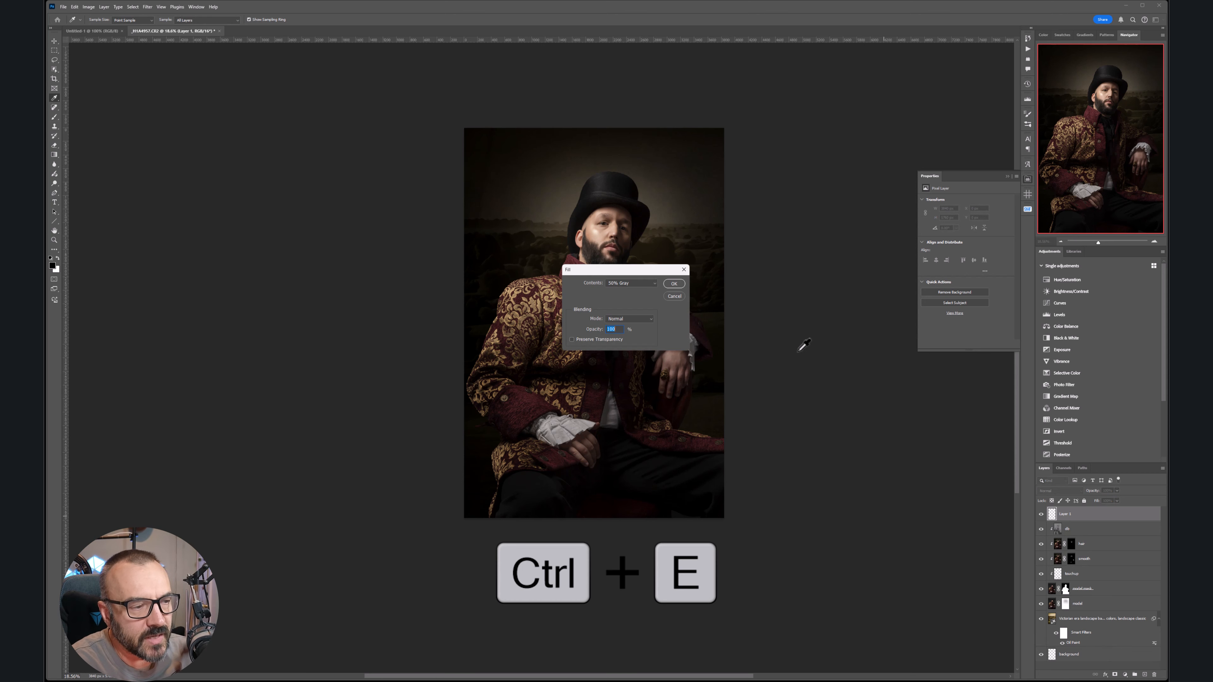
pyautogui.click(673, 283)
pyautogui.press('b')
pyautogui.click(1072, 490)
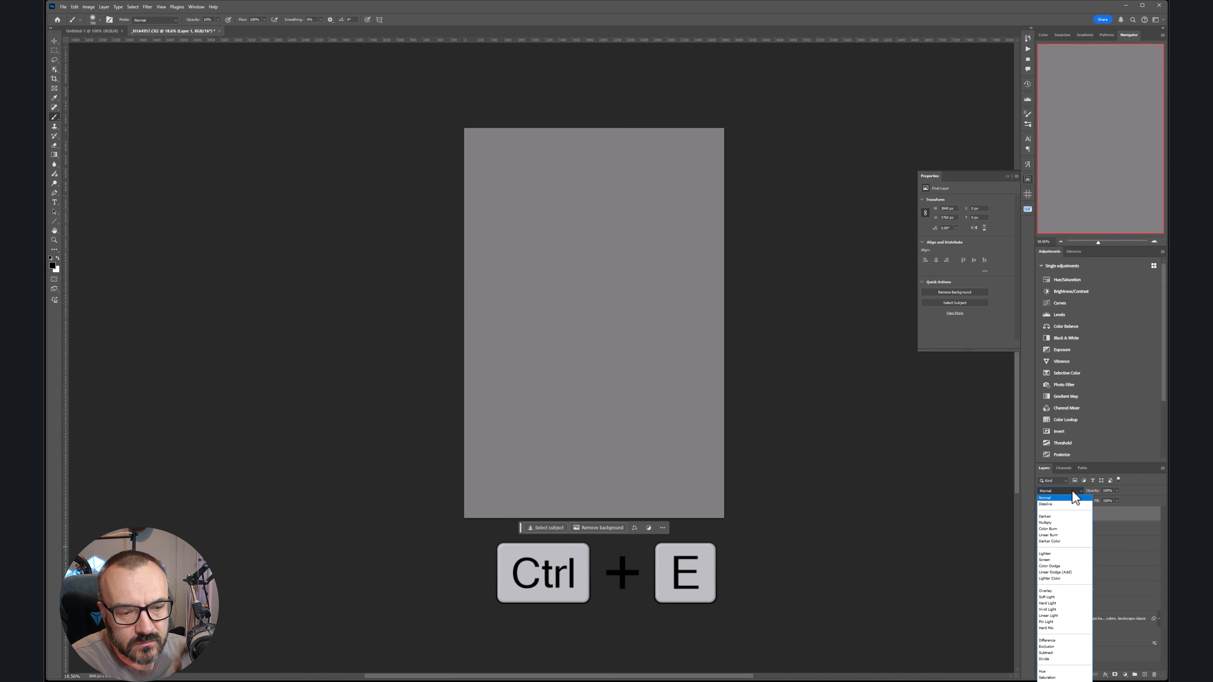
pyautogui.click(1070, 598)
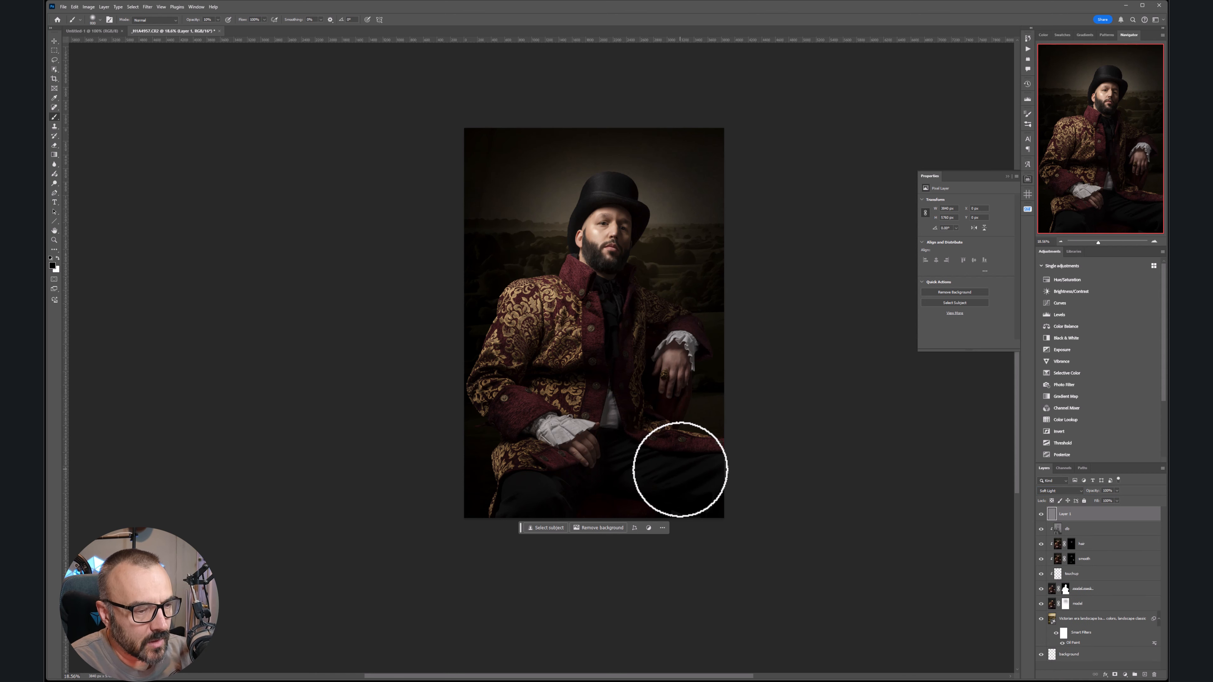
# - Darken the legs, the far side of the coat and the picture's outer areas on the gray layer with a very large black brush
pyautogui.press(']')
pyautogui.press(']')
pyautogui.press(']')
pyautogui.press(']')
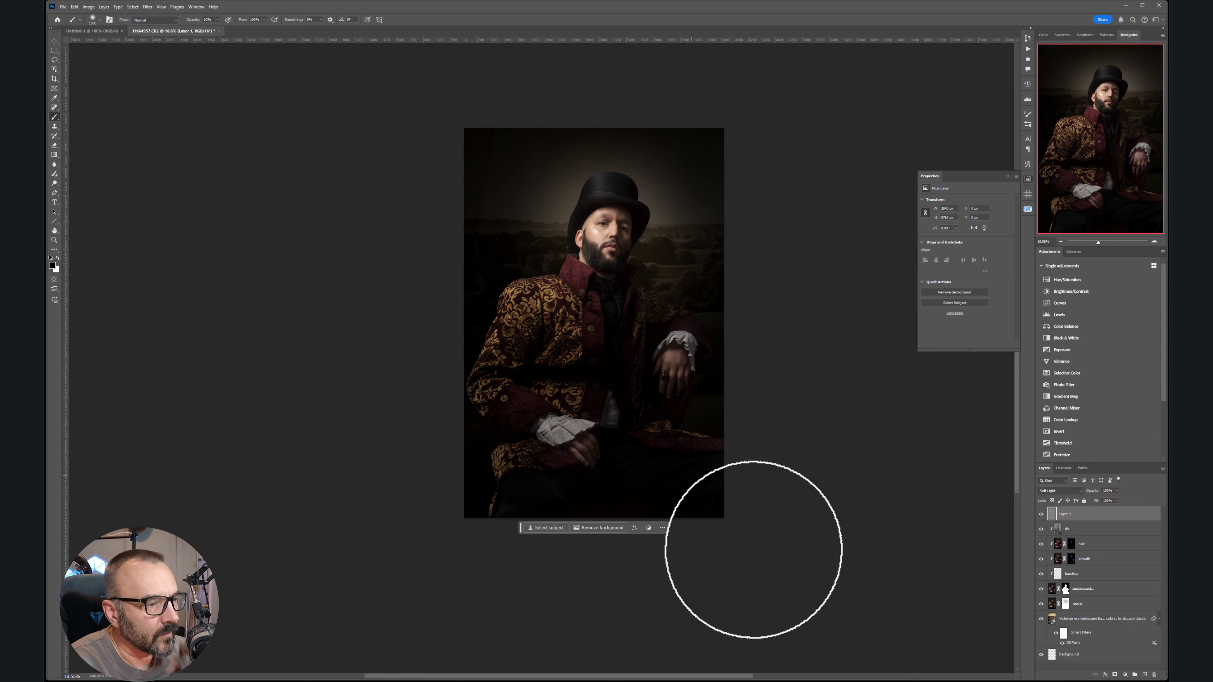
pyautogui.press('x')
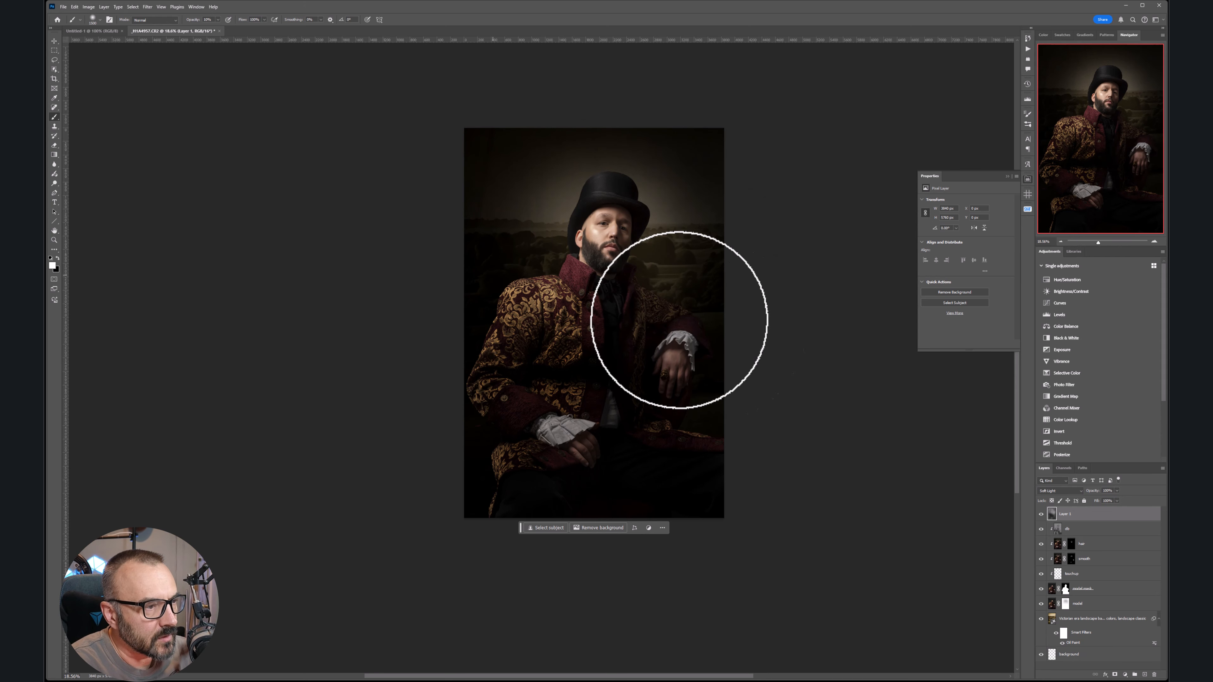
pyautogui.press('x')
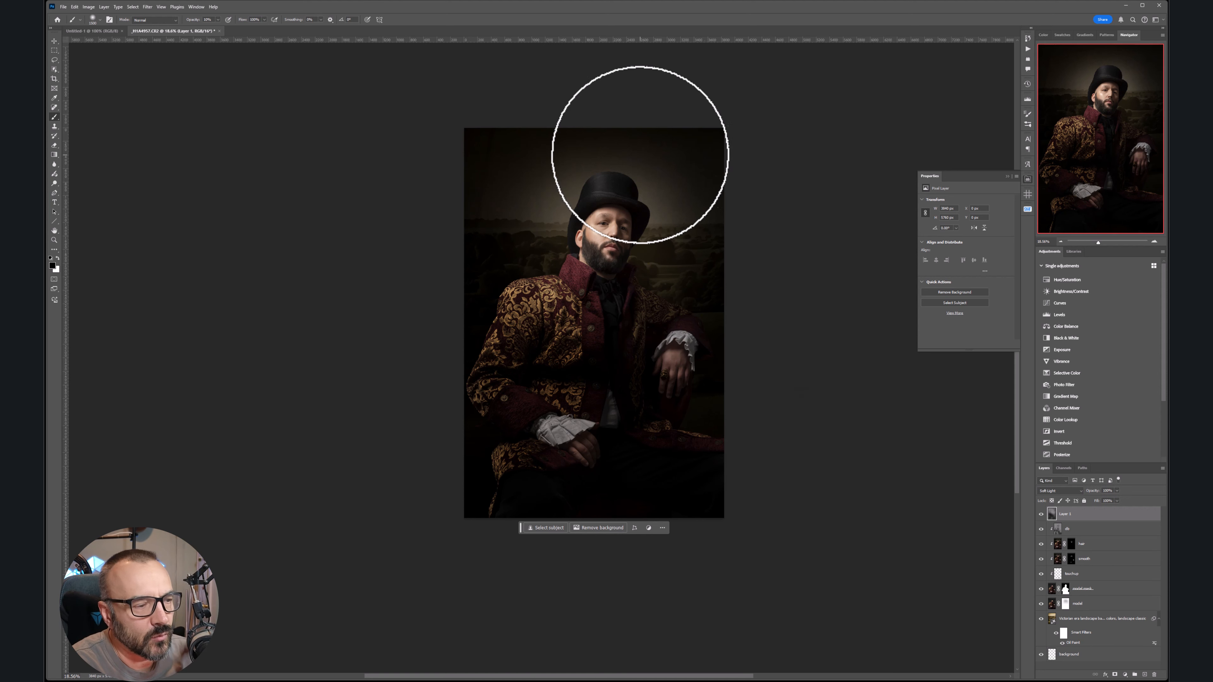
# - Stamp all visible layers into a new top layer and apply the Oil Paint filter to it
pyautogui.press('v')
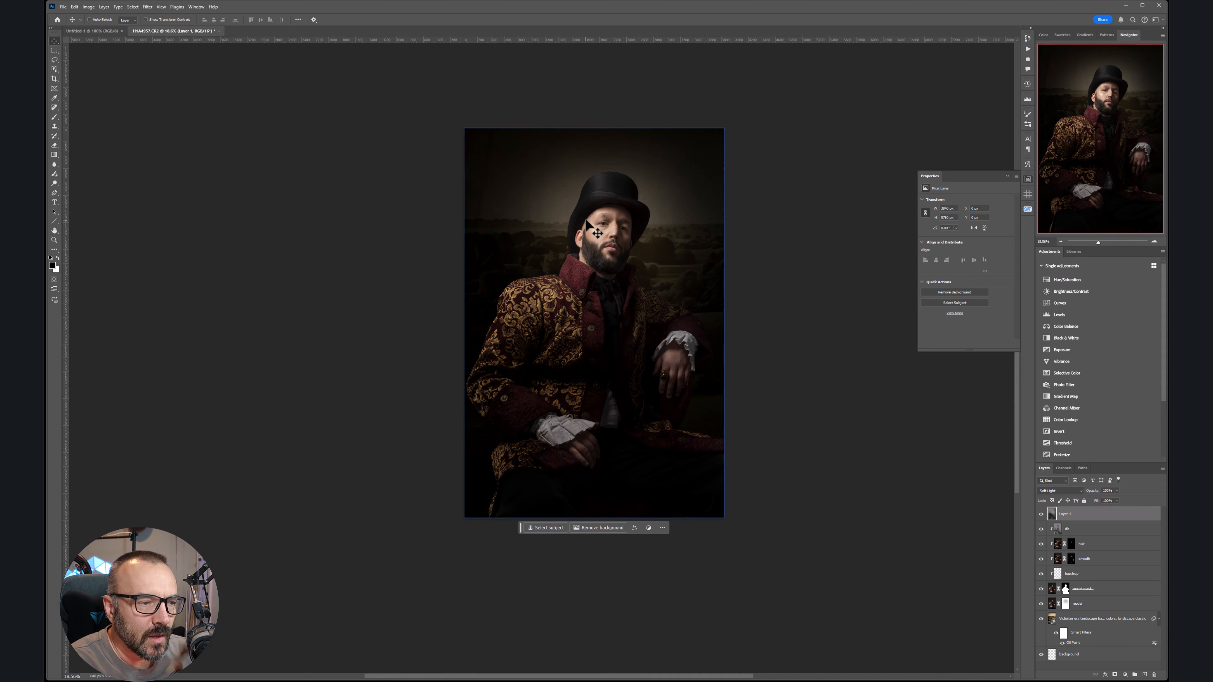
pyautogui.scroll(10, 593, 218)
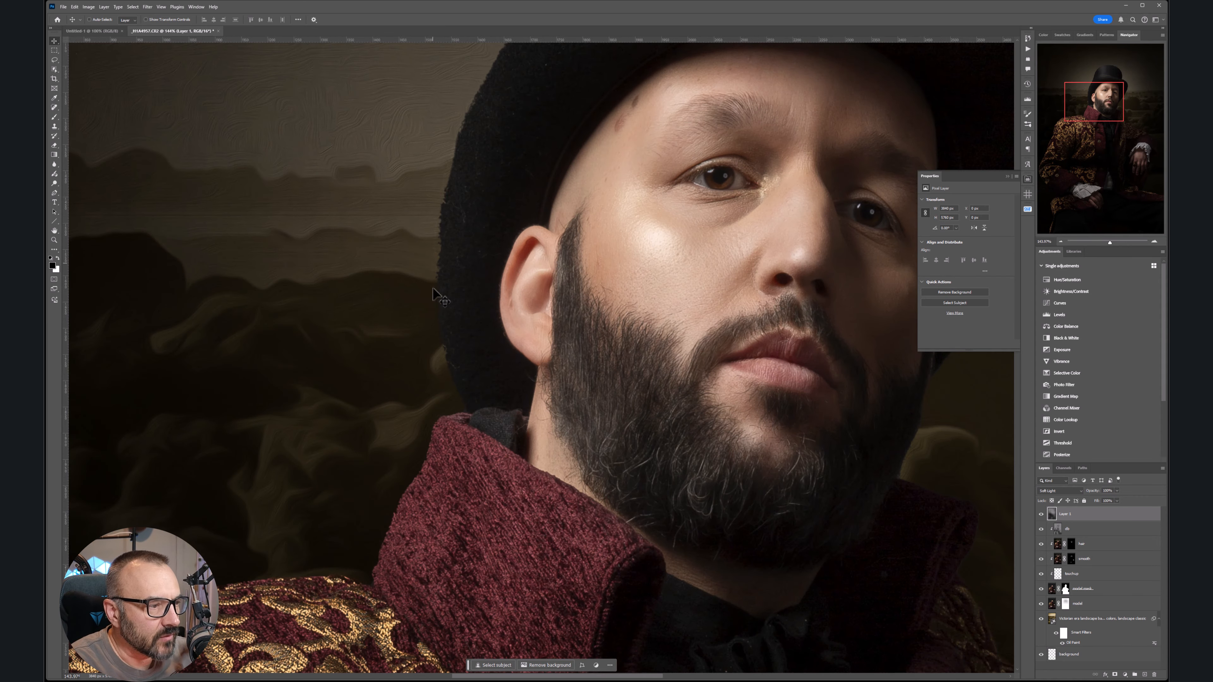
pyautogui.moveTo(458, 498); pyautogui.dragTo(589, 337)
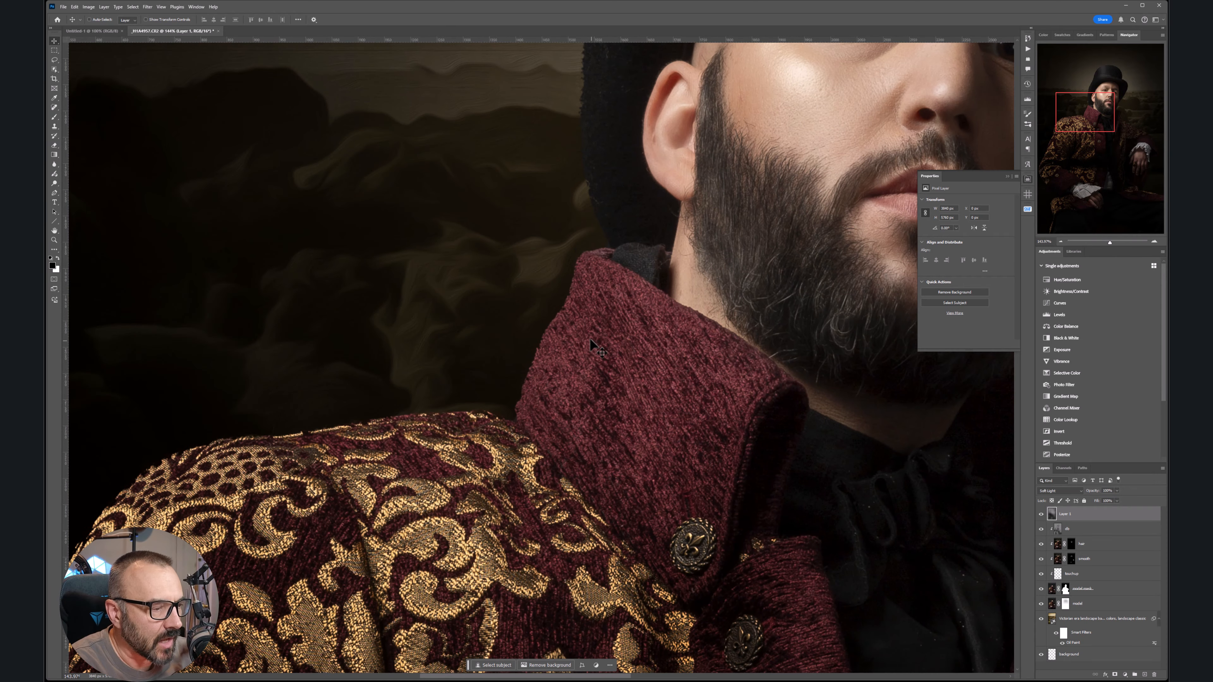
pyautogui.scroll(-6, 618, 403)
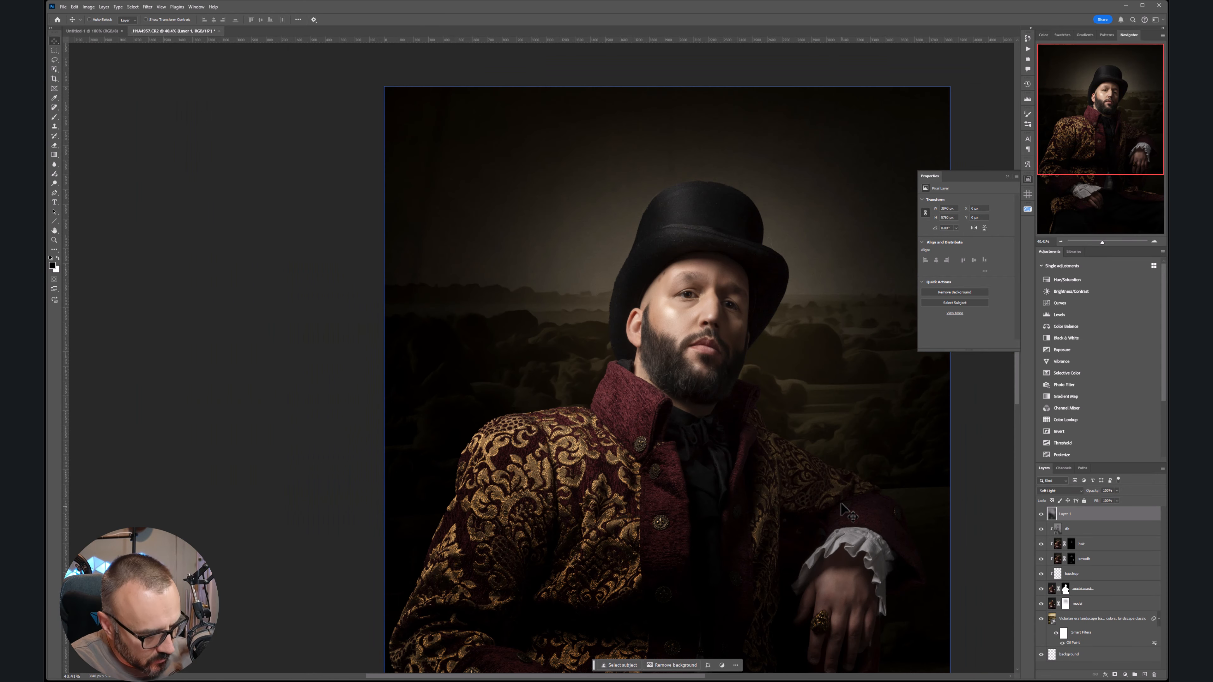
pyautogui.hotkey('ctrl', 'shift', 'alt', 'e')
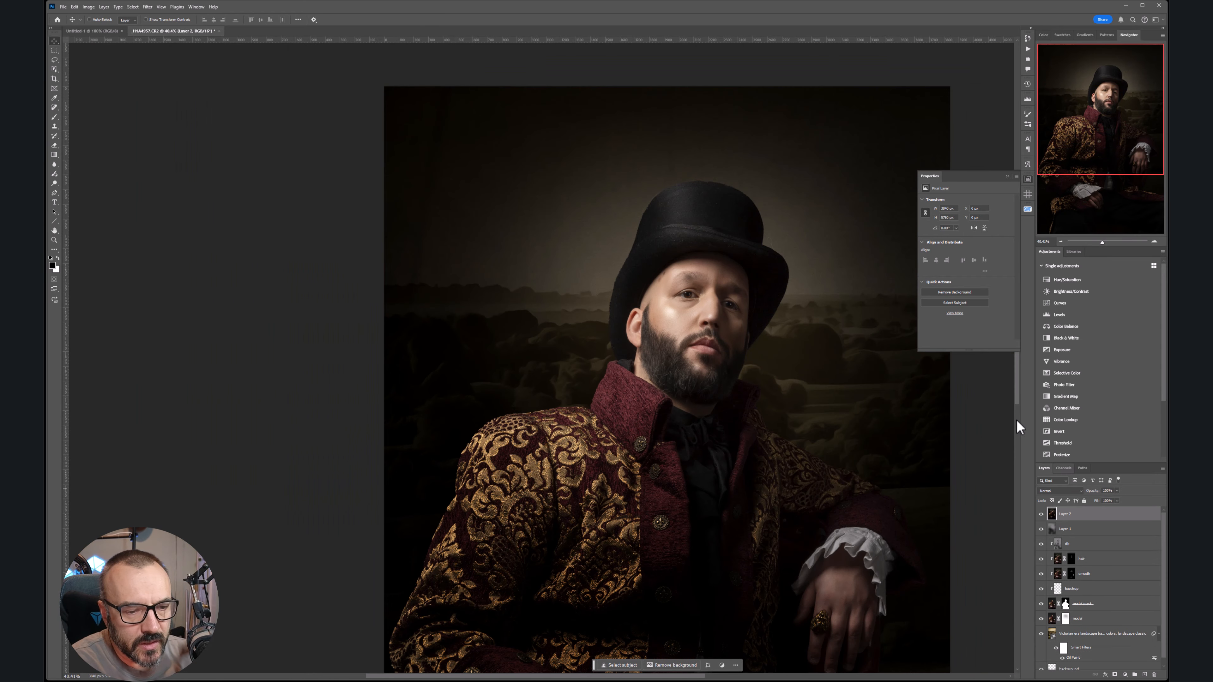
pyautogui.click(147, 7)
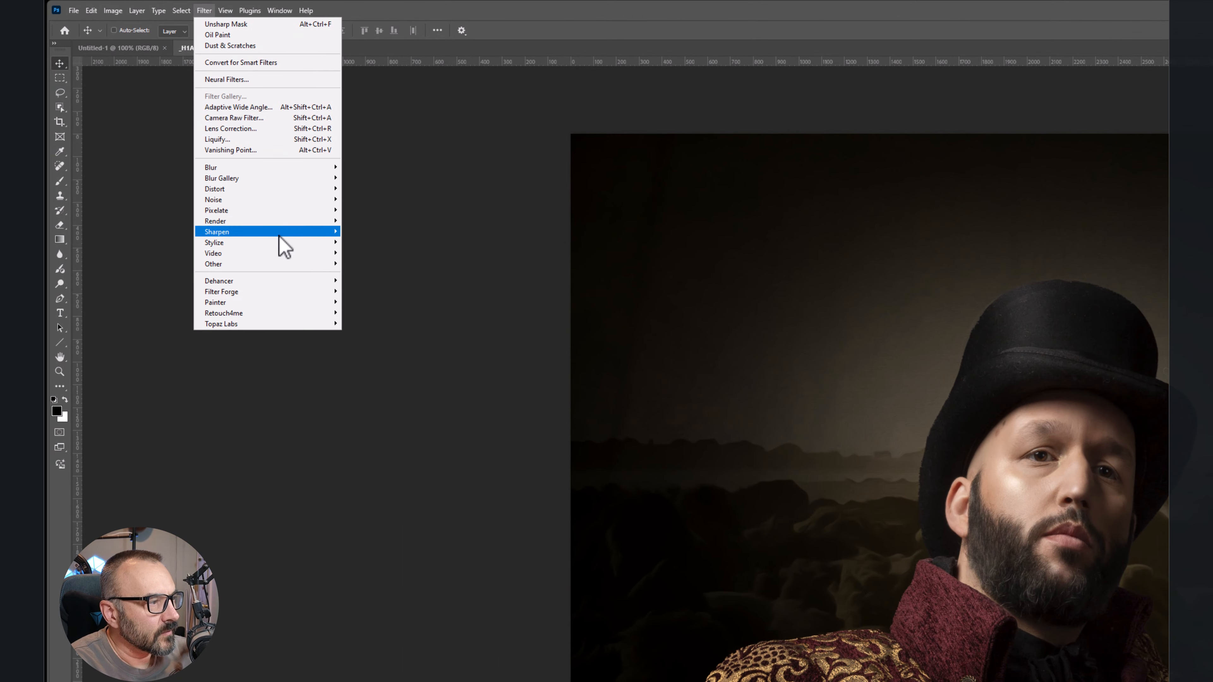
pyautogui.moveTo(278, 243)
pyautogui.click(377, 286)
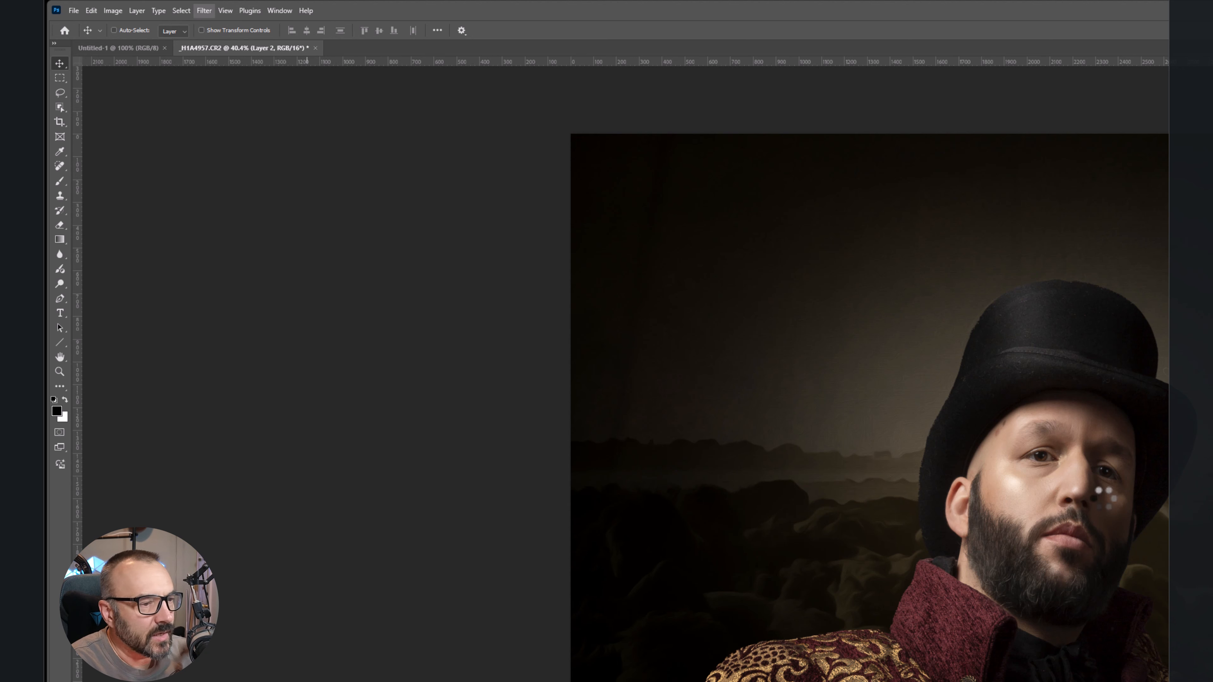
pyautogui.press('Return')
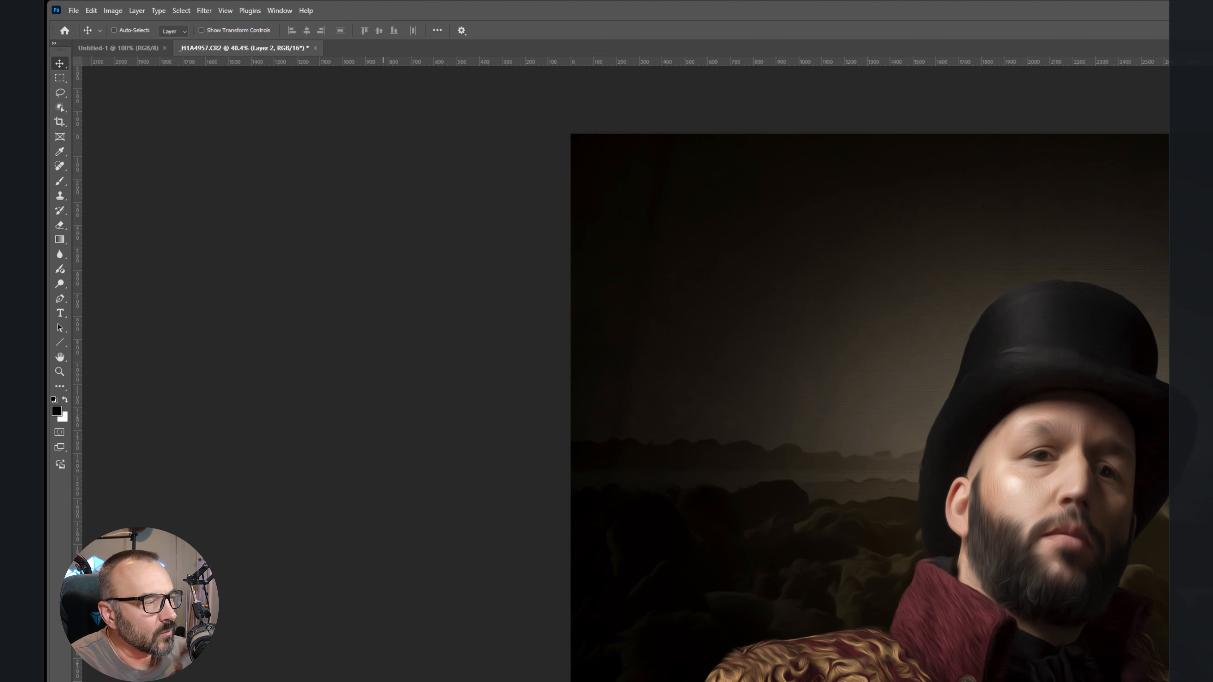
# - Sharpen the oil-painted layer using Unsharp Mask with a radius of 1.0 pixels
pyautogui.click(204, 11)
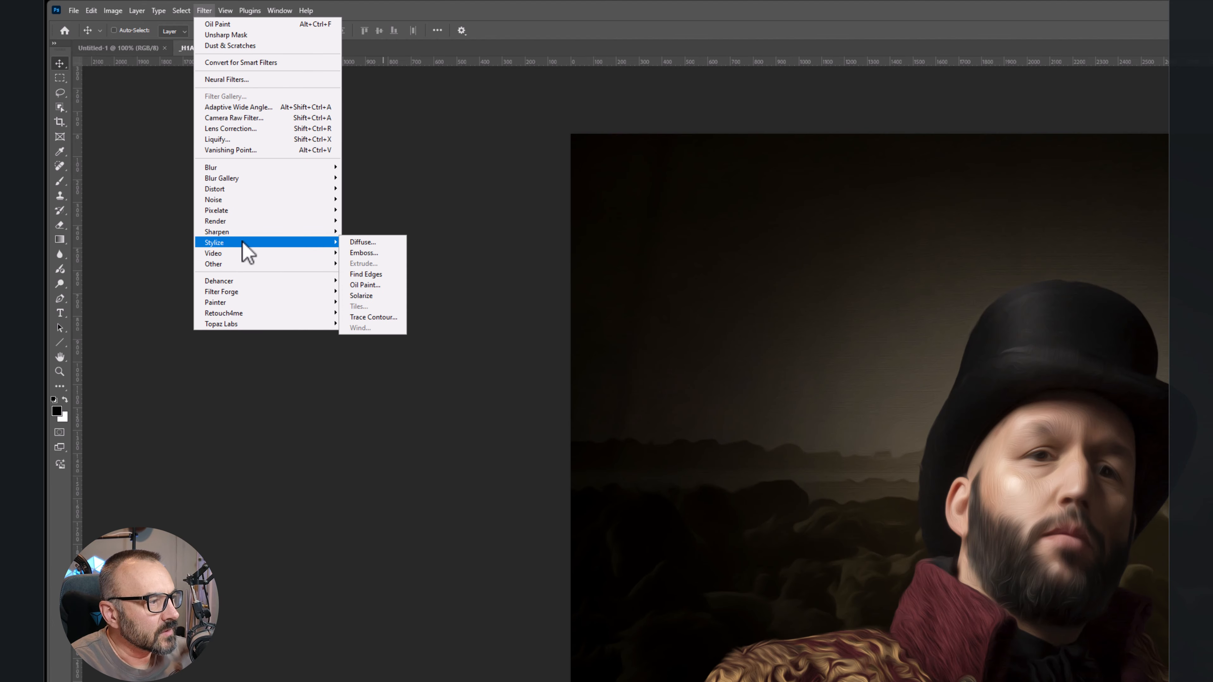
pyautogui.moveTo(249, 232)
pyautogui.click(371, 274)
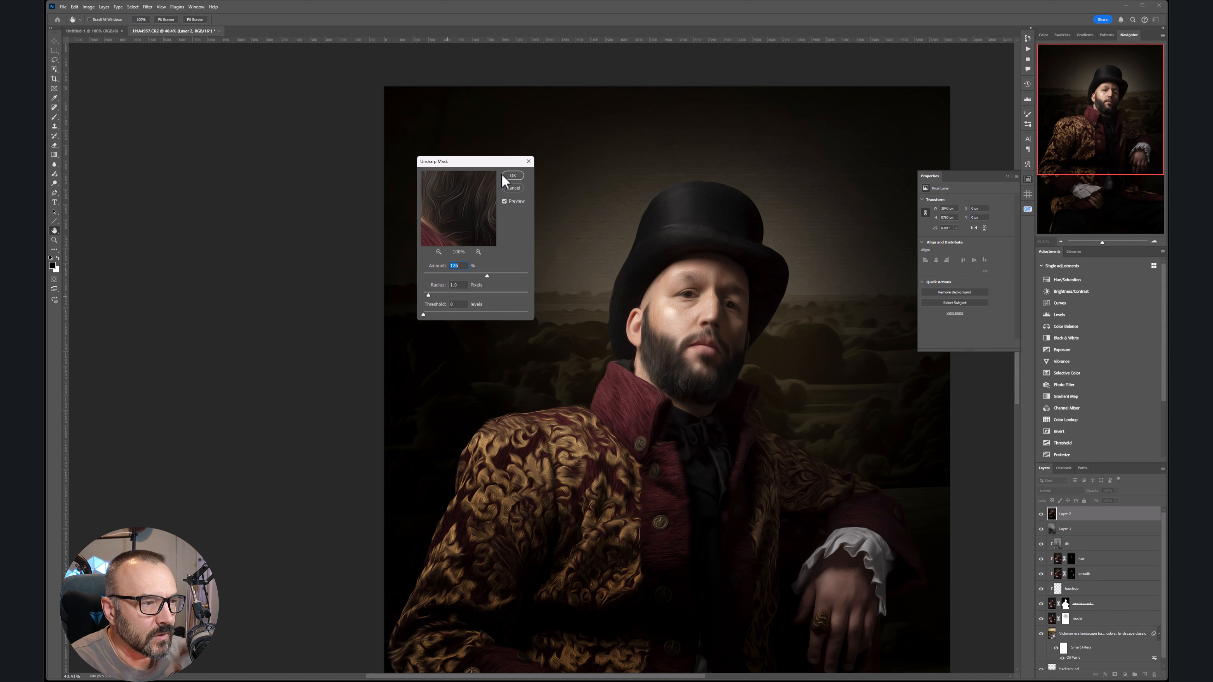
pyautogui.click(502, 175)
pyautogui.press('v')
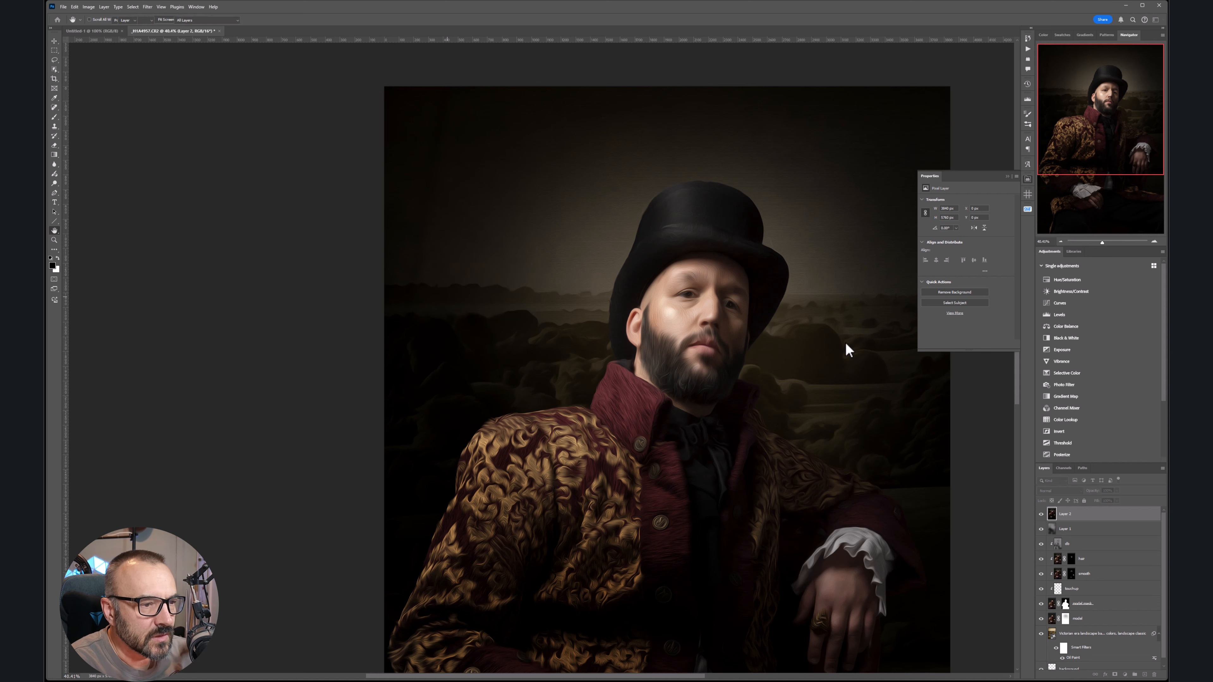
# - Rename the two top layers and add a black mask that hides the oil-painted layer
pyautogui.moveTo(1082, 514)
pyautogui.mouseDown()
pyautogui.moveTo(1085, 650)
pyautogui.moveTo(1093, 636)
pyautogui.moveTo(1069, 516)
pyautogui.mouseUp()
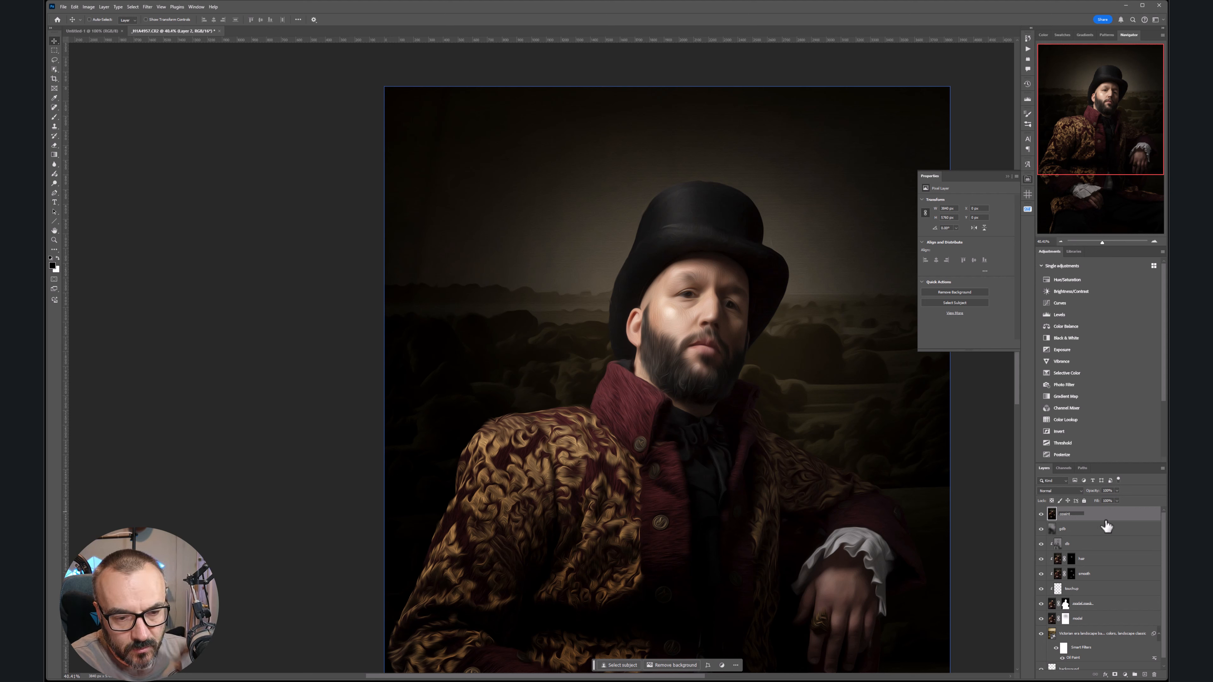
pyautogui.moveTo(1097, 525); pyautogui.dragTo(1115, 673)
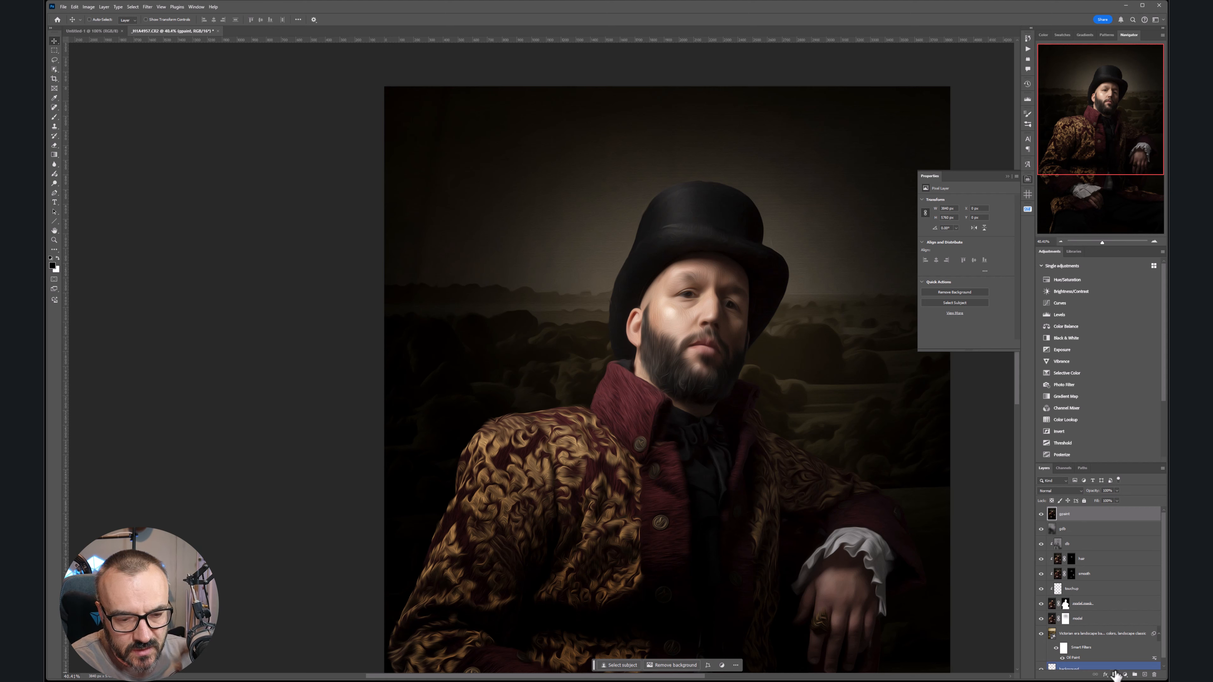
pyautogui.keyDown('alt'); pyautogui.click(1116, 674); pyautogui.keyUp('alt')
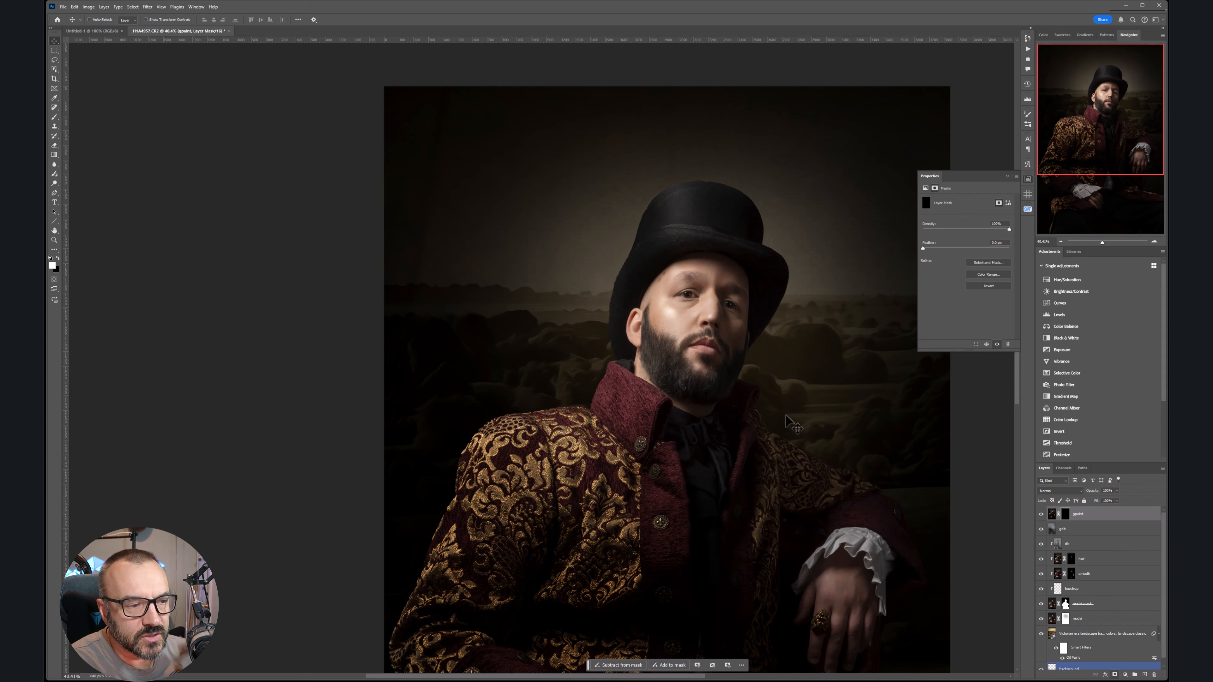
# - Paint white on the oil paint mask with a 400-pixel brush at 10% opacity along the lit shoulder, outer sleeve and lower coat edge
pyautogui.click(54, 117)
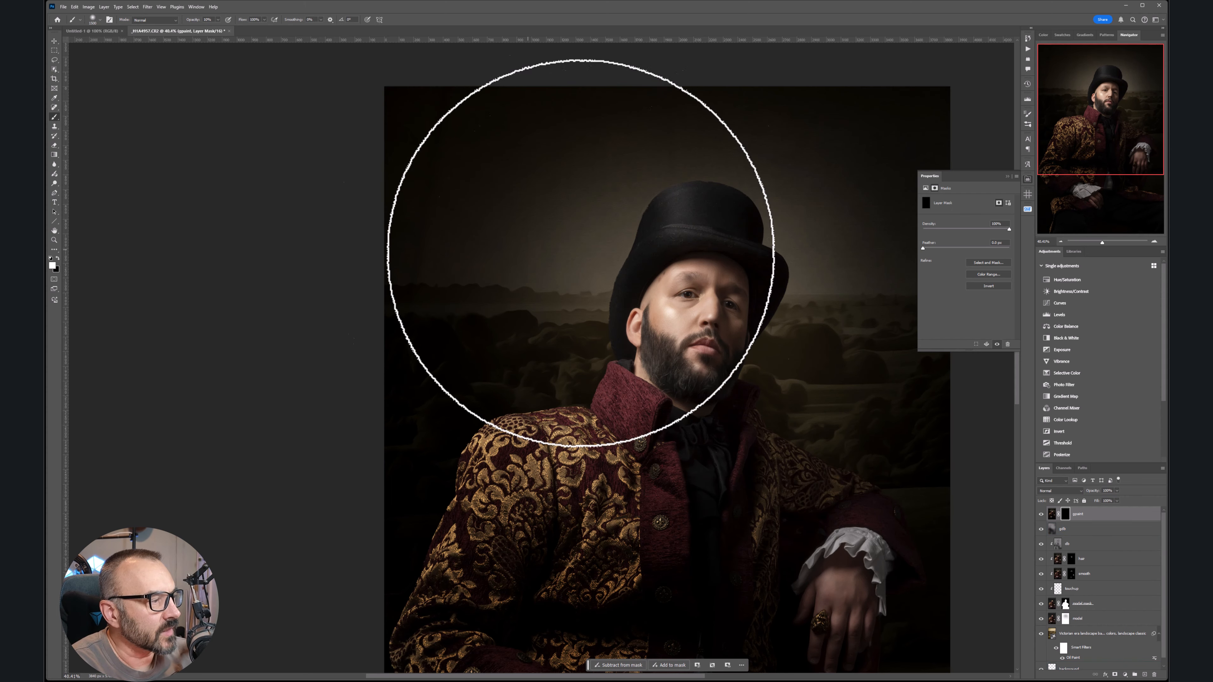
pyautogui.scroll(5, 601, 287)
pyautogui.press('[')
pyautogui.press('[')
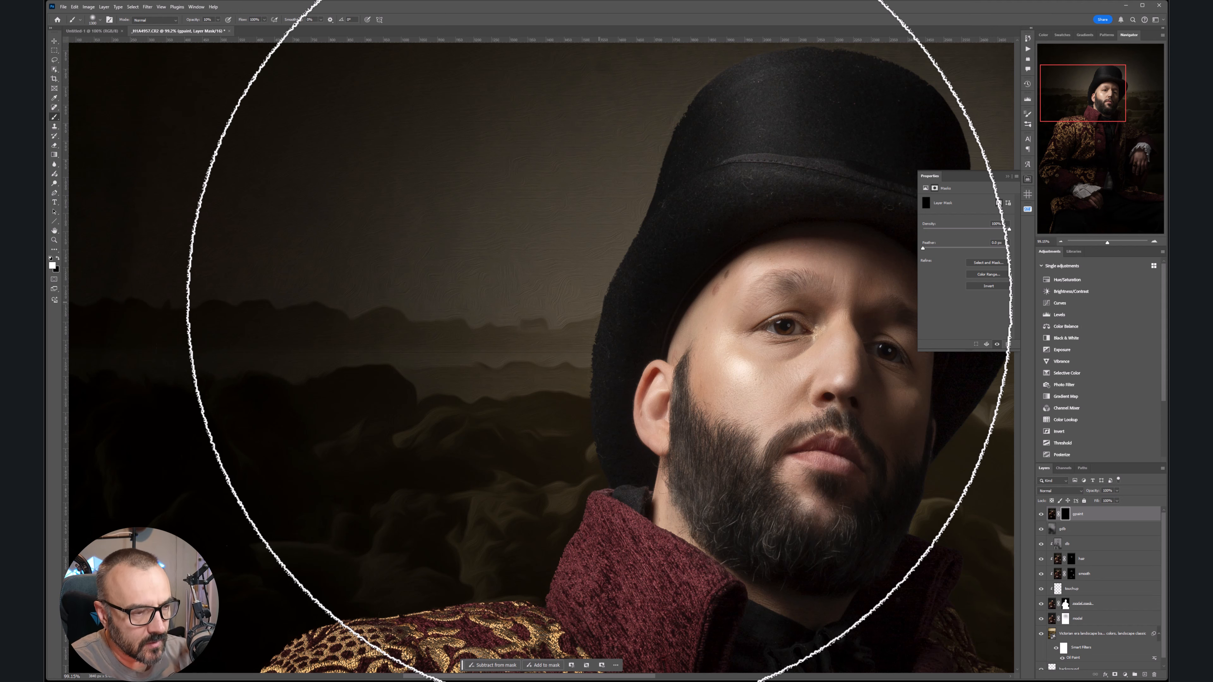
pyautogui.press('[')
pyautogui.press('[')
pyautogui.press('[')
pyautogui.press('[')
pyautogui.press('[')
pyautogui.press('[')
pyautogui.press('[')
pyautogui.press('[')
pyautogui.press('[')
pyautogui.press('[')
pyautogui.press('[')
pyautogui.press('[')
pyautogui.press('[')
pyautogui.press('[')
pyautogui.press('[')
pyautogui.press('[')
pyautogui.press('[')
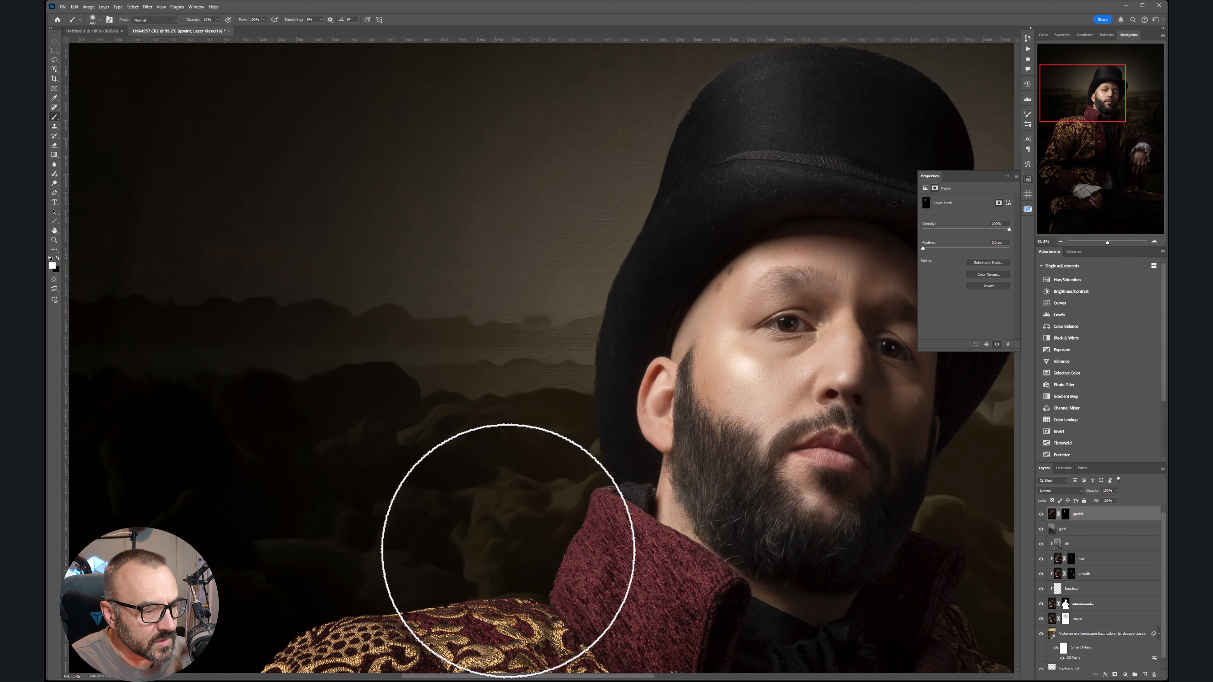
pyautogui.moveTo(506, 523); pyautogui.dragTo(608, 313)
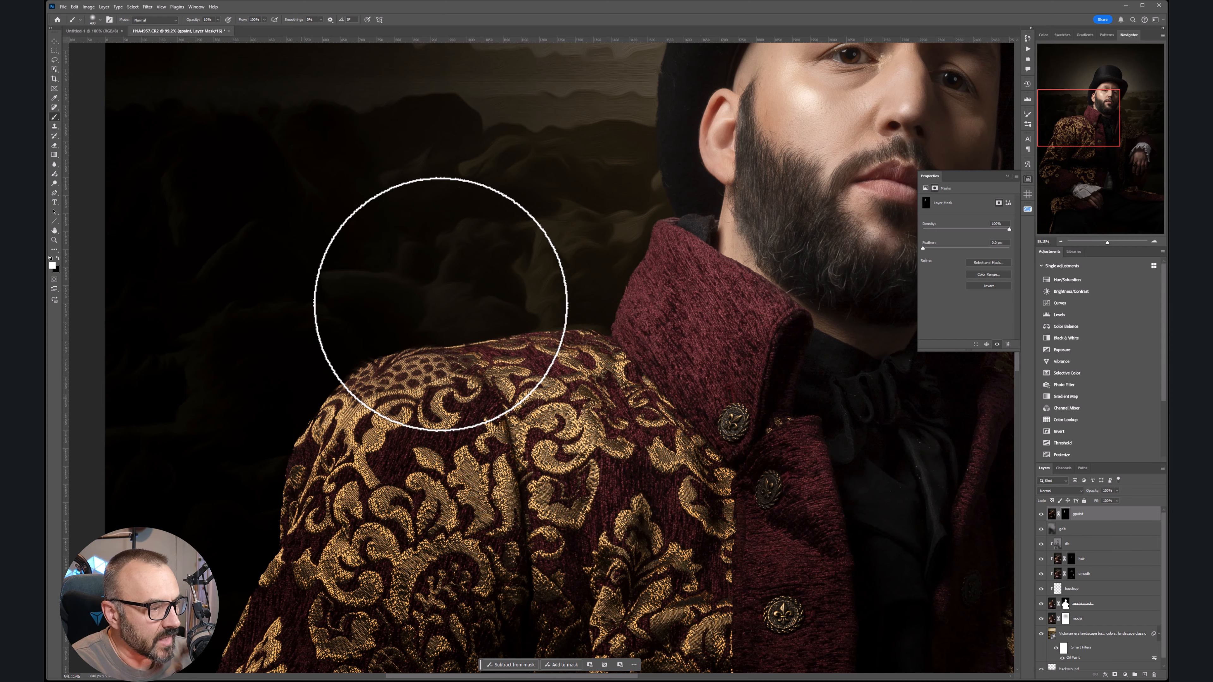
pyautogui.moveTo(348, 540); pyautogui.dragTo(439, 222)
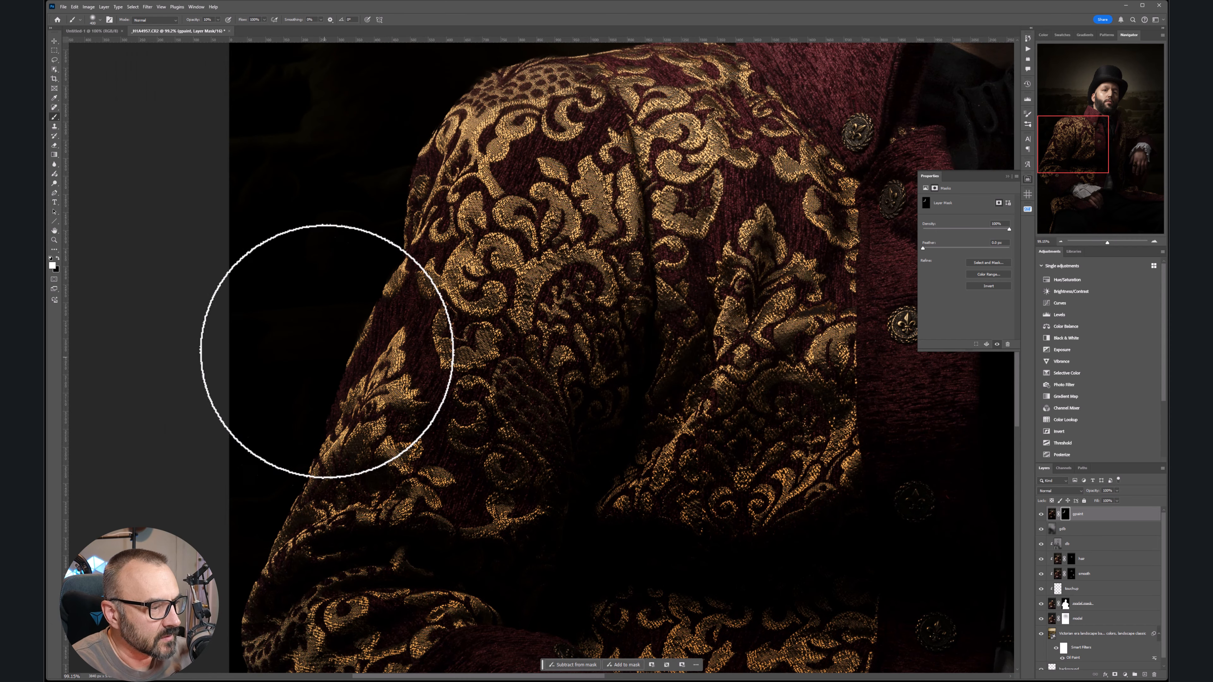
pyautogui.moveTo(264, 585)
pyautogui.mouseDown()
pyautogui.moveTo(351, 490)
pyautogui.moveTo(385, 141)
pyautogui.mouseUp()
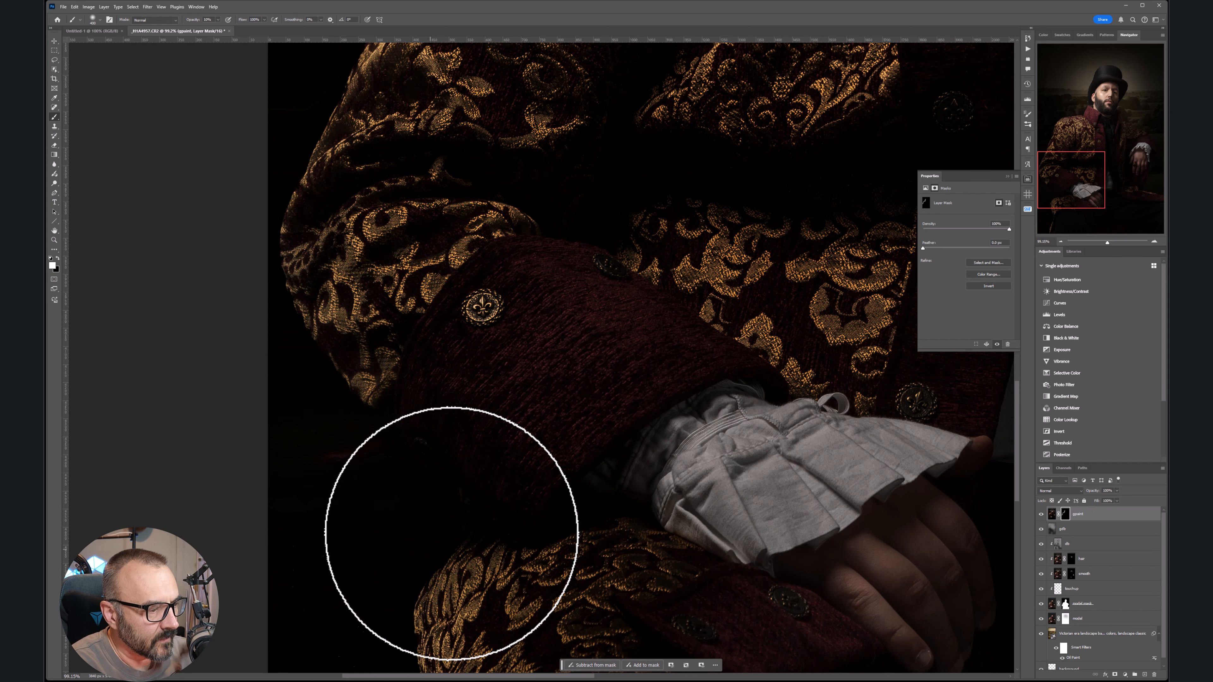
pyautogui.moveTo(452, 501)
pyautogui.mouseDown()
pyautogui.moveTo(464, 277)
pyautogui.moveTo(445, 165)
pyautogui.mouseUp()
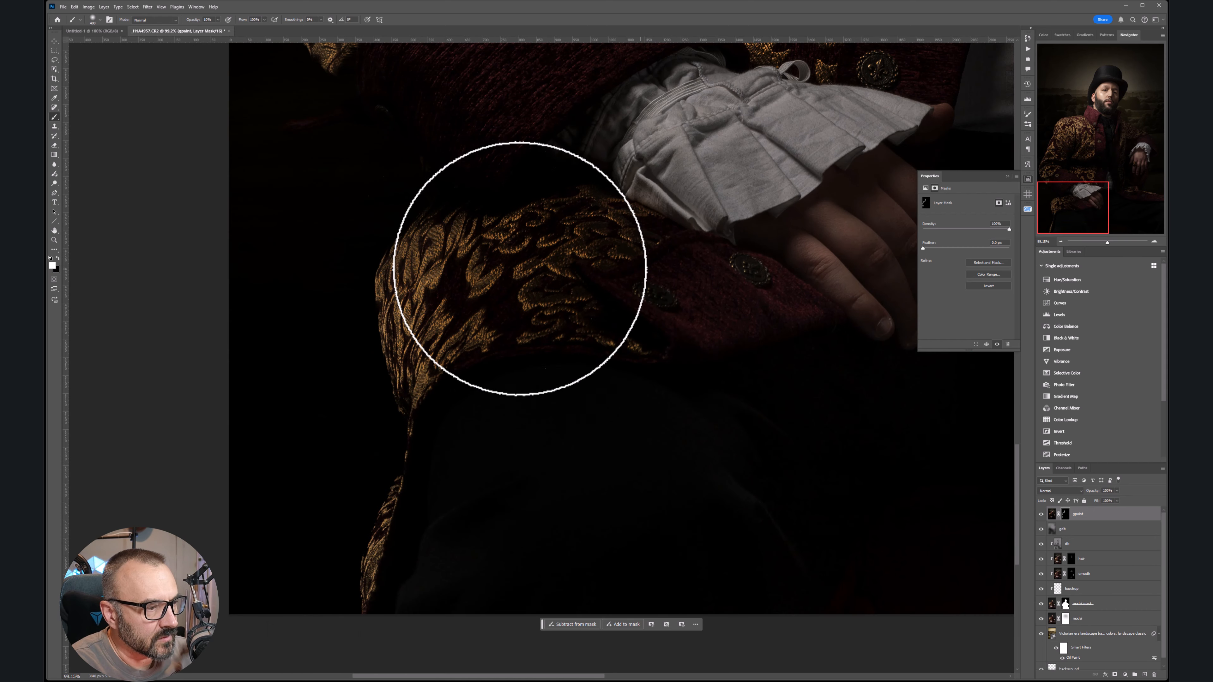
# - Reveal the oil paint on the mask across the dark legs, the picture's far edge and around the shadowed sleeve
pyautogui.moveTo(820, 482); pyautogui.dragTo(396, 433)
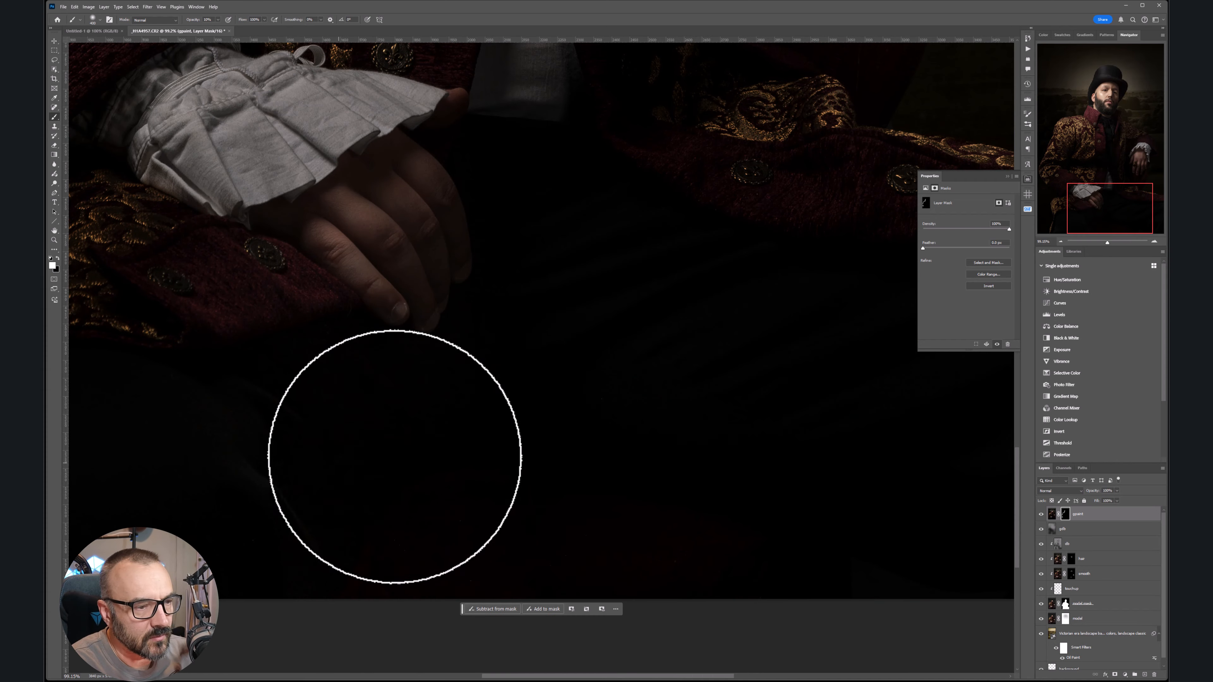
pyautogui.moveTo(661, 398); pyautogui.dragTo(525, 365)
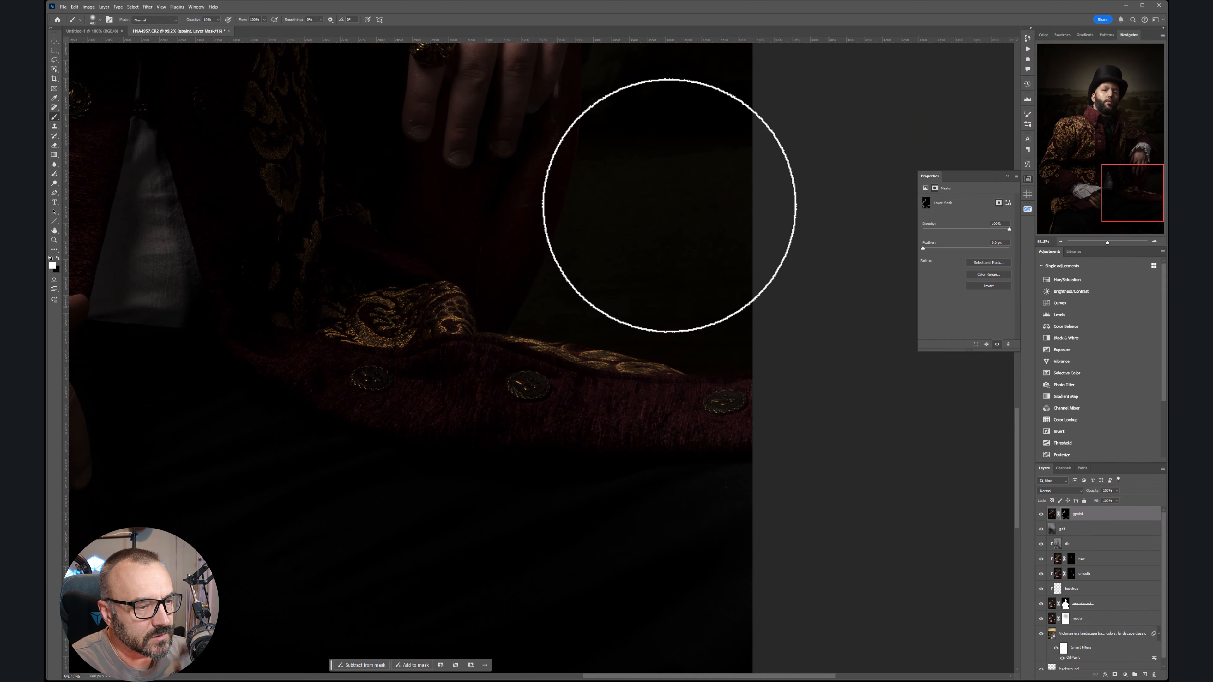
pyautogui.moveTo(640, 79); pyautogui.dragTo(689, 326)
pyautogui.scroll(5, 676, 330)
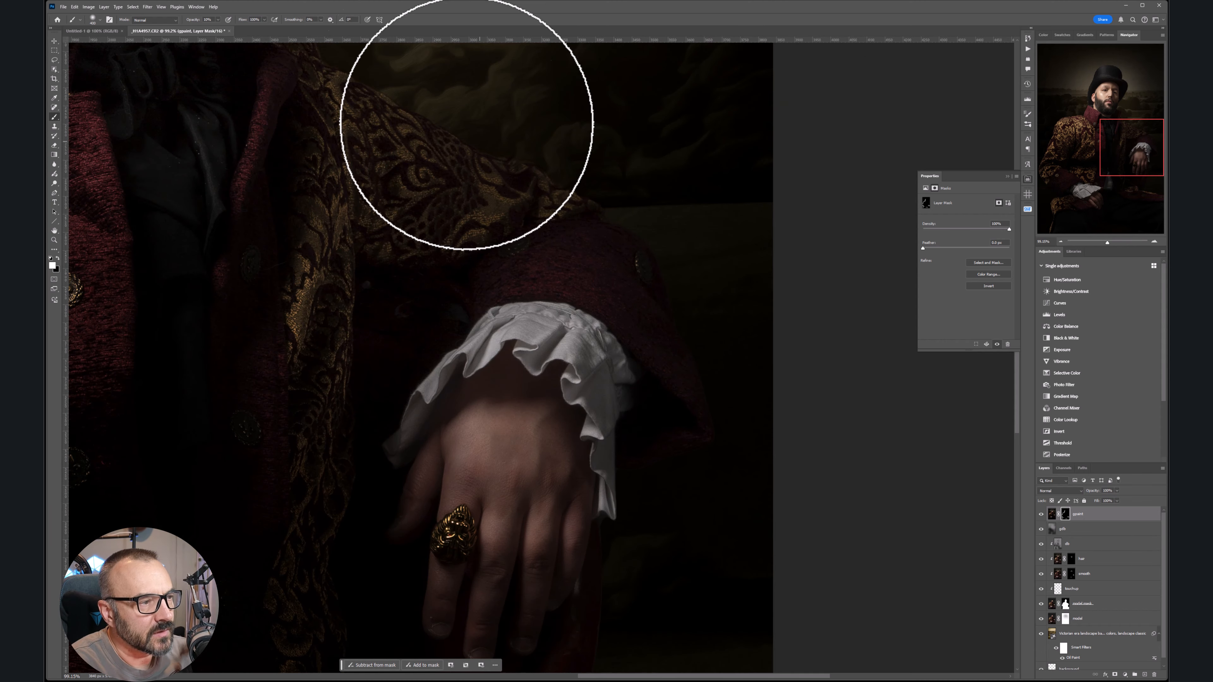
pyautogui.moveTo(523, 152); pyautogui.dragTo(690, 371)
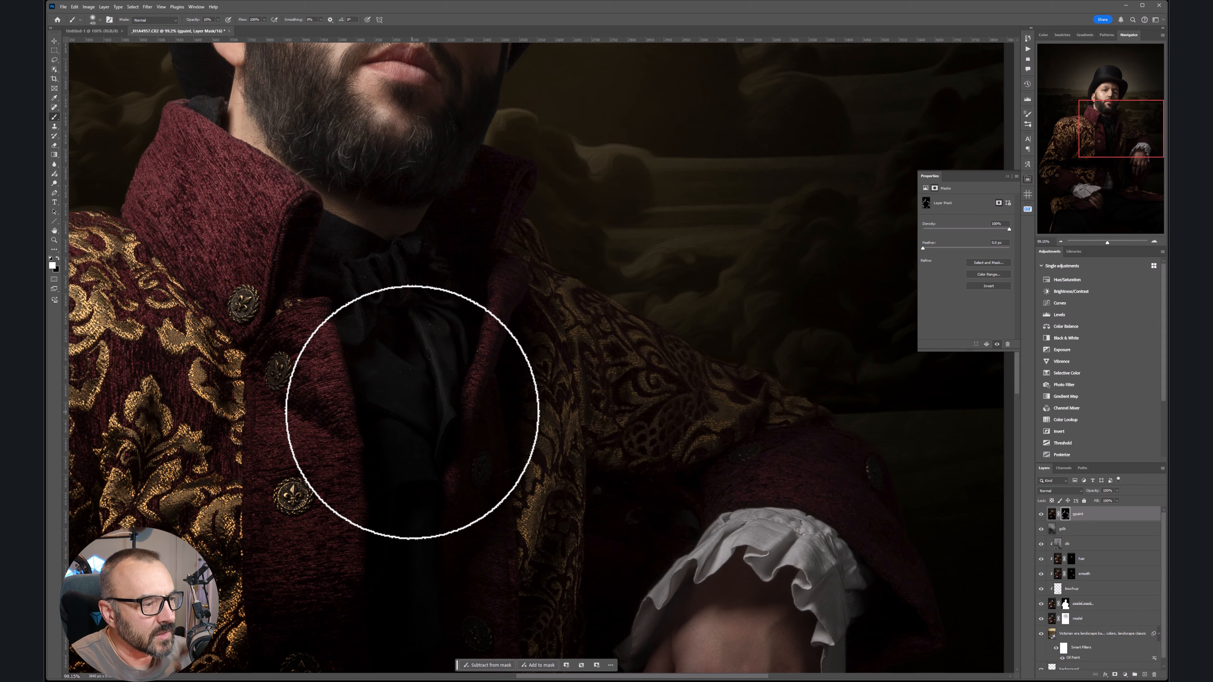
# - Reveal the oil paint on the mask along the far shoulder, the landscape beside the face and around the top hat
pyautogui.moveTo(630, 263); pyautogui.dragTo(536, 371)
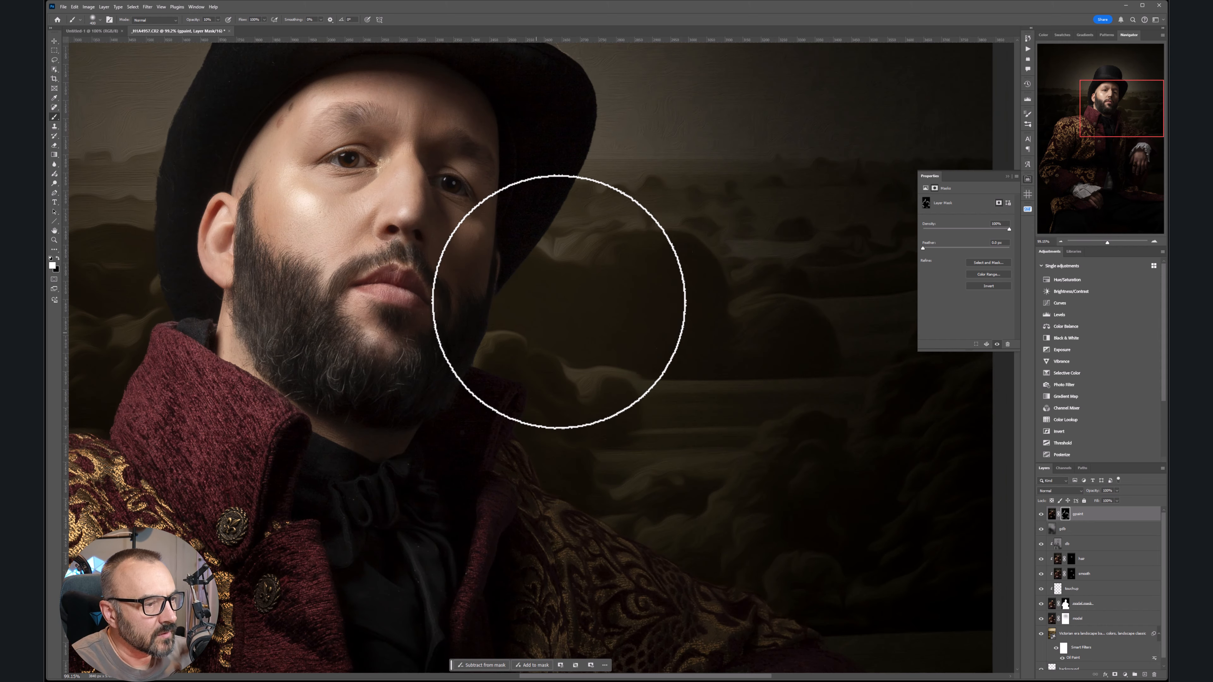
pyautogui.moveTo(618, 122); pyautogui.dragTo(682, 298)
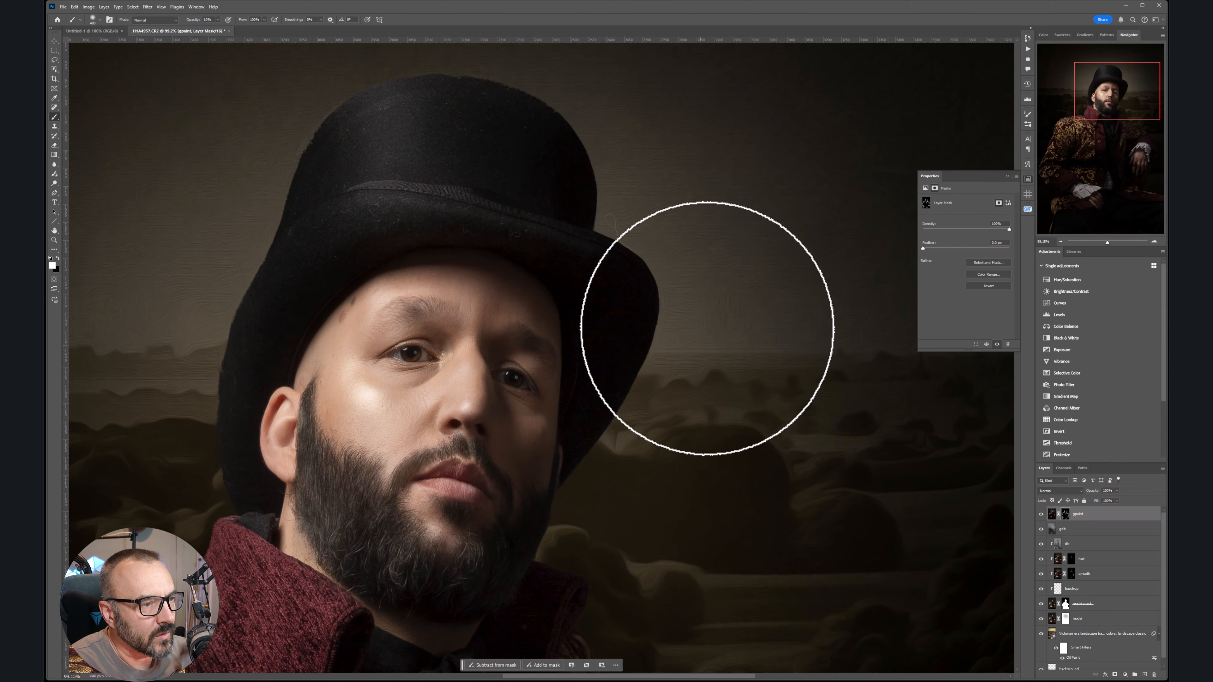
pyautogui.moveTo(631, 151); pyautogui.dragTo(697, 260)
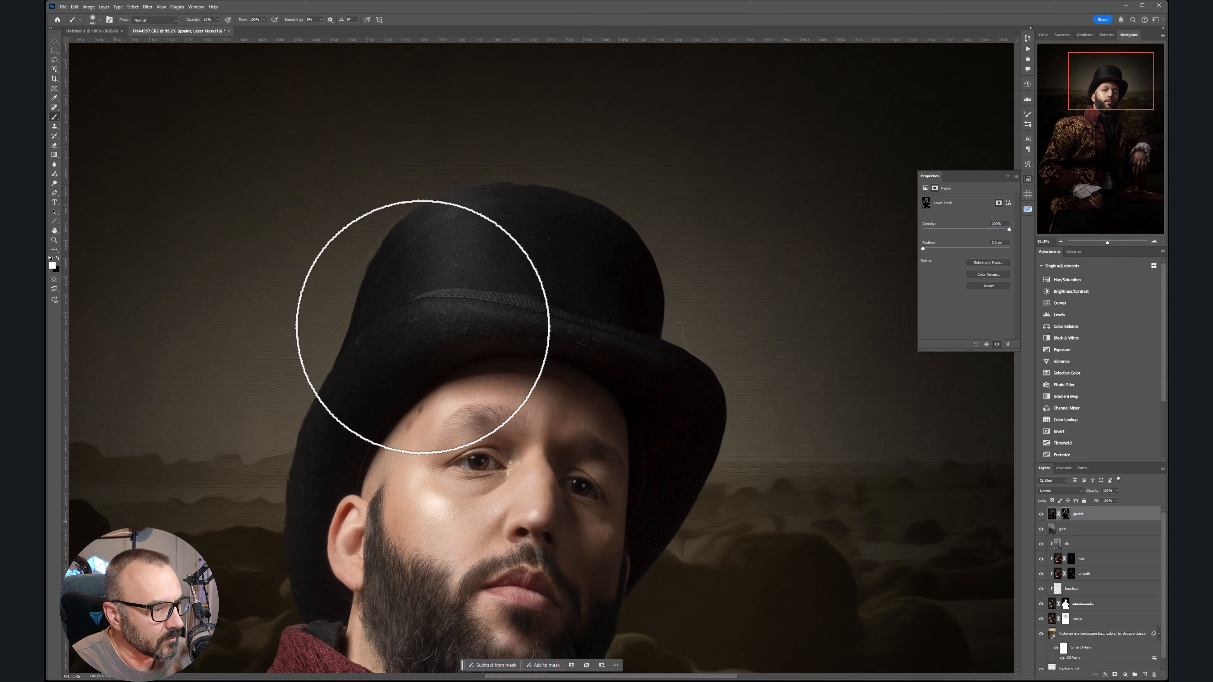
# - Review the masked oil paint effect over the whole picture and close up on the face, beard and ear
pyautogui.scroll(-5, 467, 195)
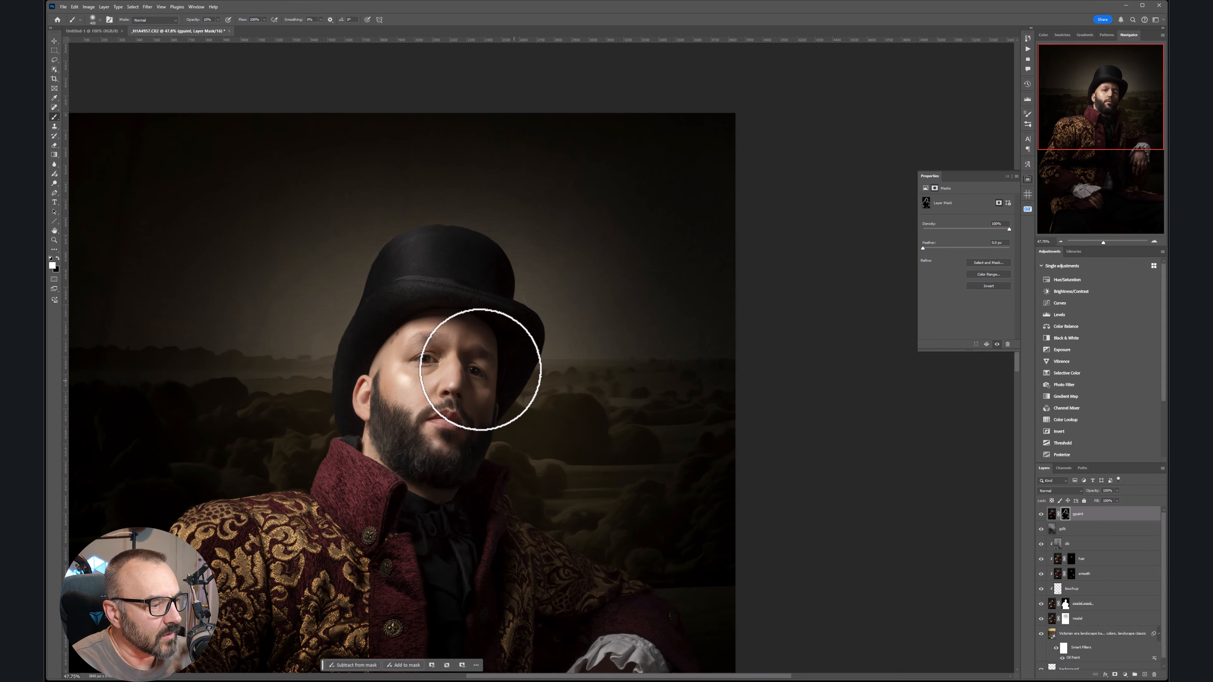
pyautogui.scroll(-5, 479, 369)
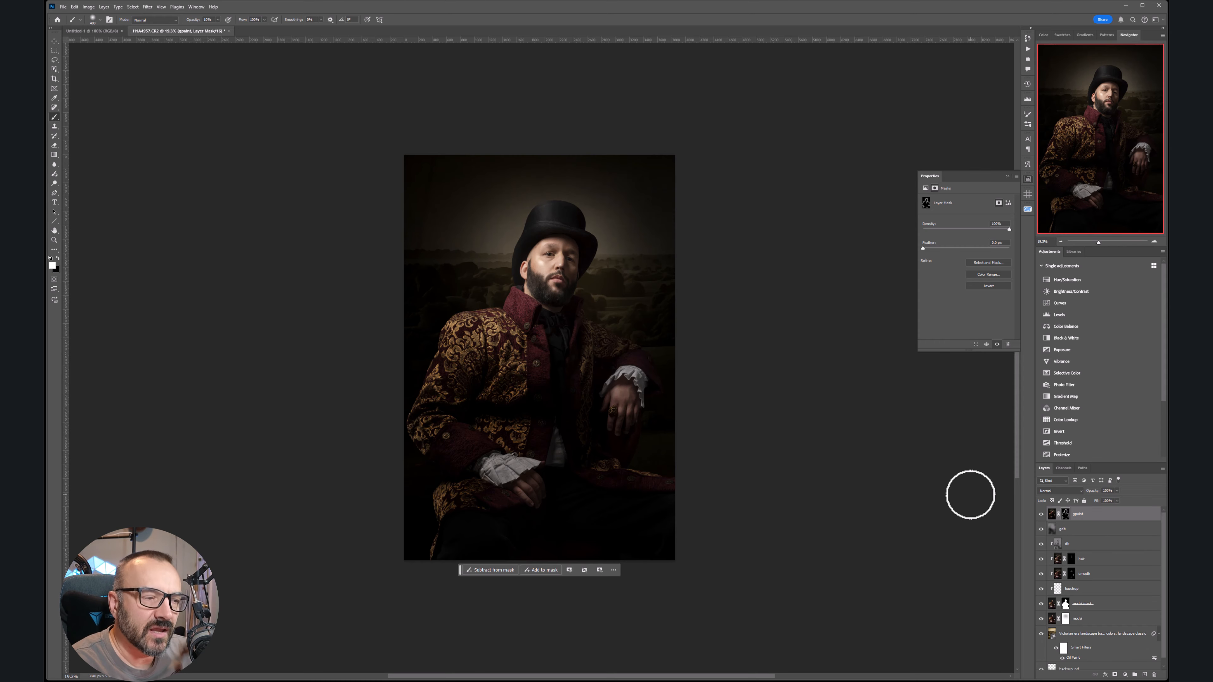
pyautogui.scroll(10, 589, 241)
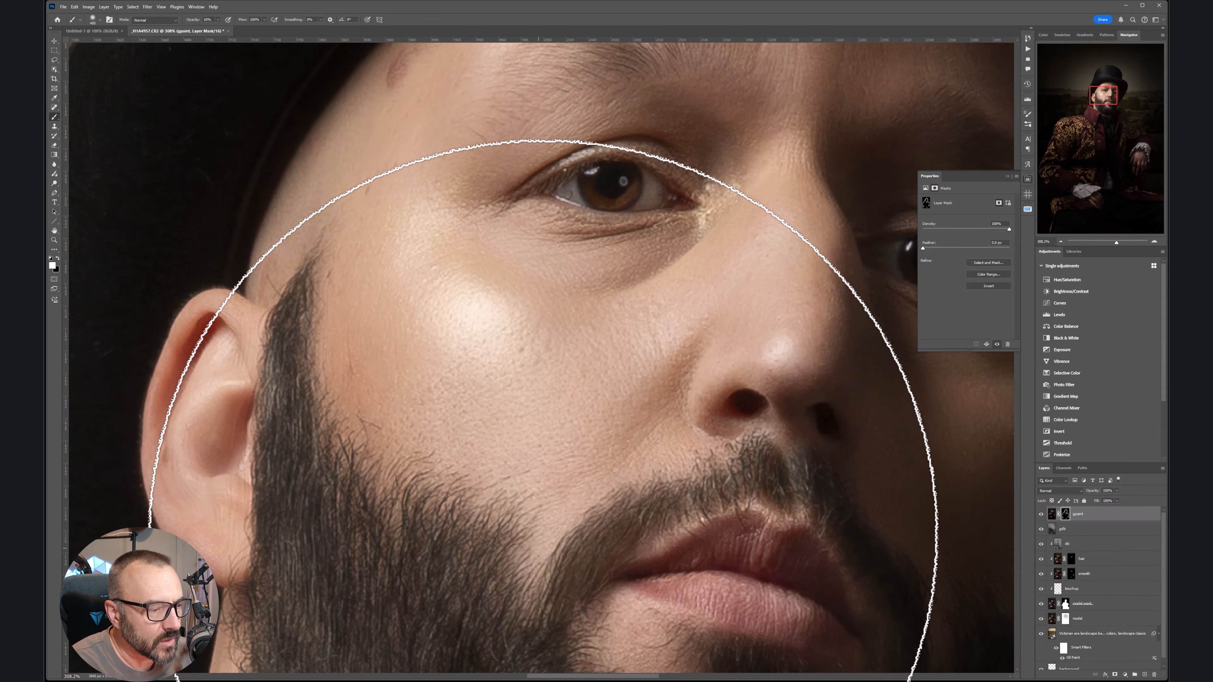
pyautogui.moveTo(543, 535); pyautogui.dragTo(685, 176)
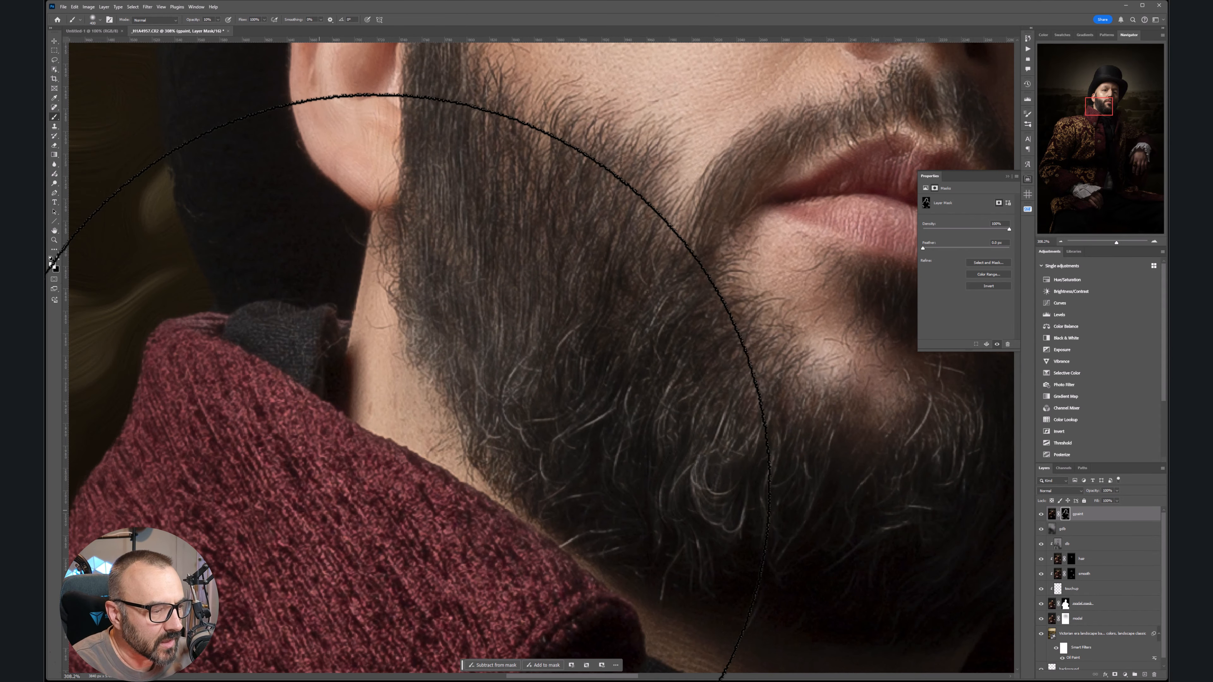
pyautogui.moveTo(595, 415); pyautogui.dragTo(677, 669)
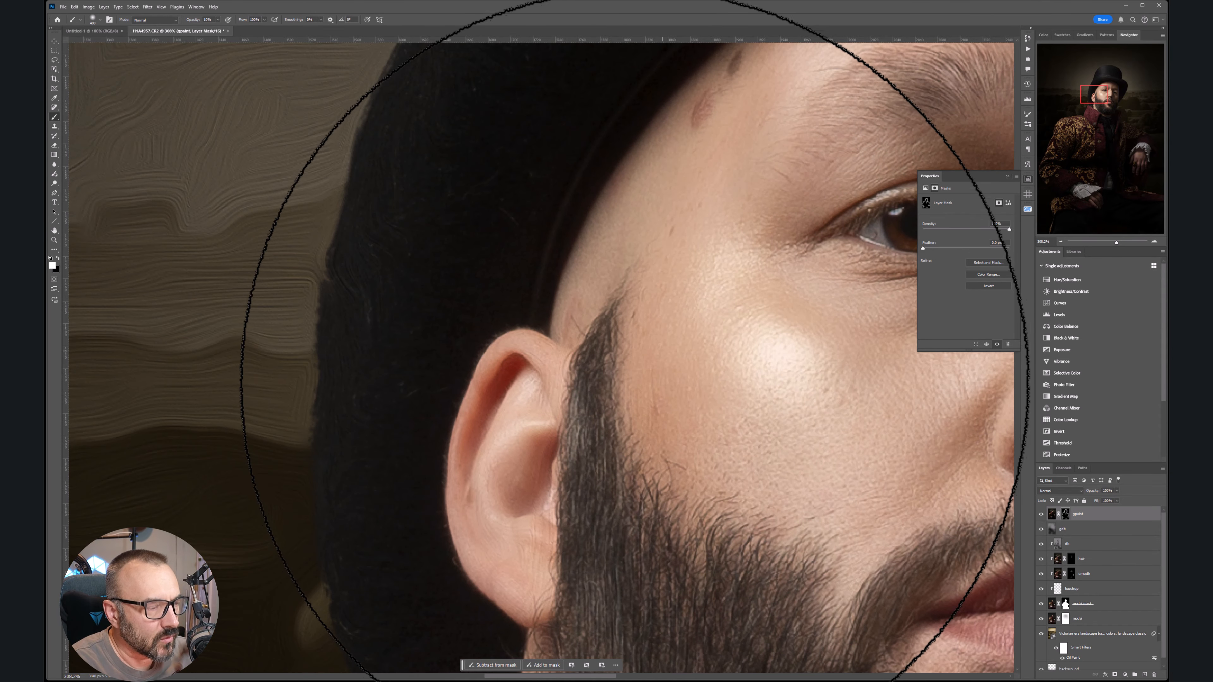
pyautogui.scroll(-8, 635, 380)
pyautogui.scroll(-5, 632, 386)
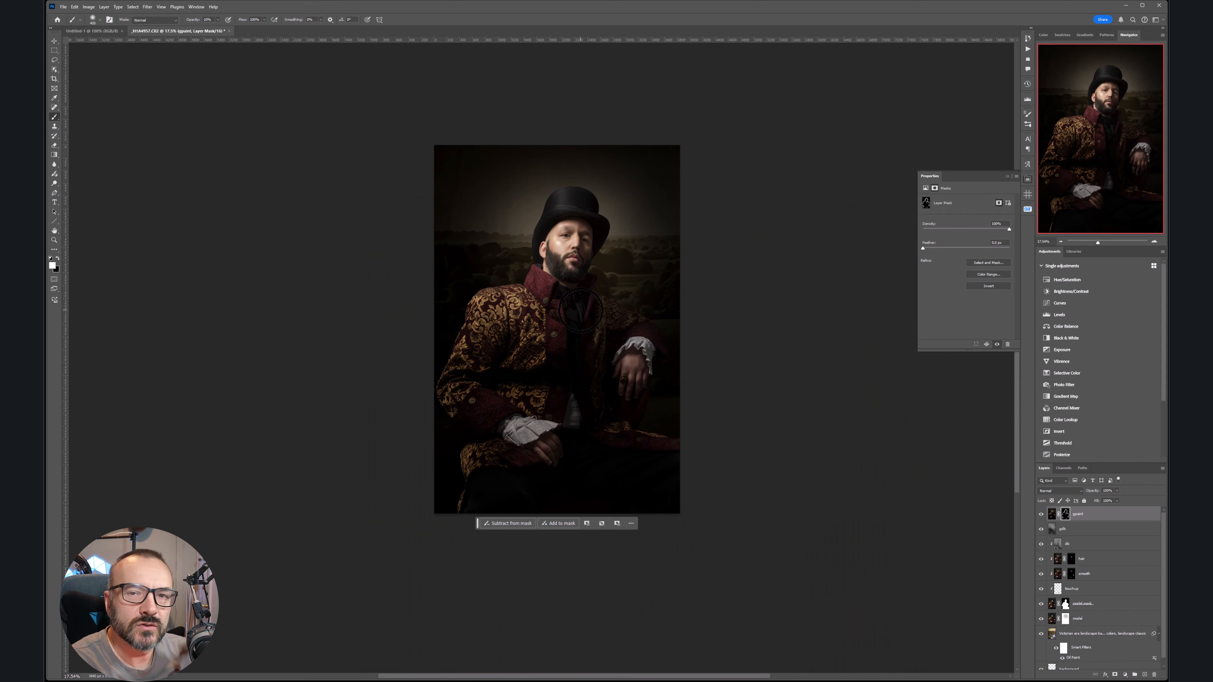
# - Create a gray-filled top layer named noise and add 15% uniform monochromatic noise to it
pyautogui.click(1145, 674)
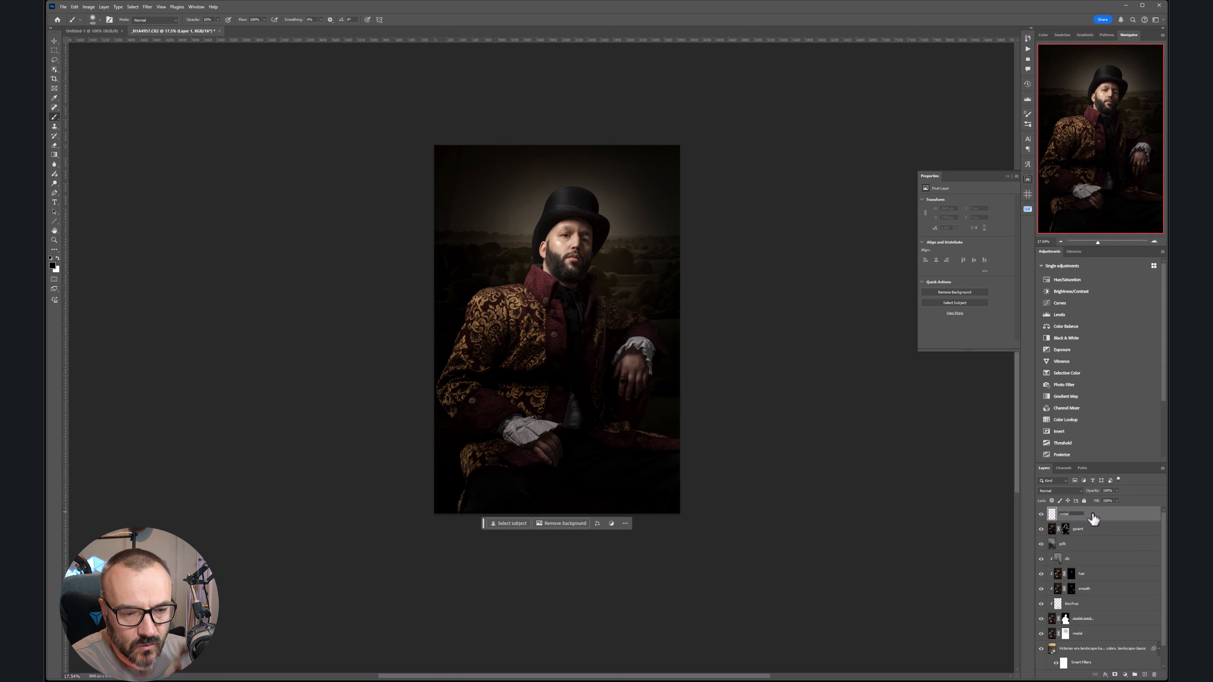
pyautogui.press('Return')
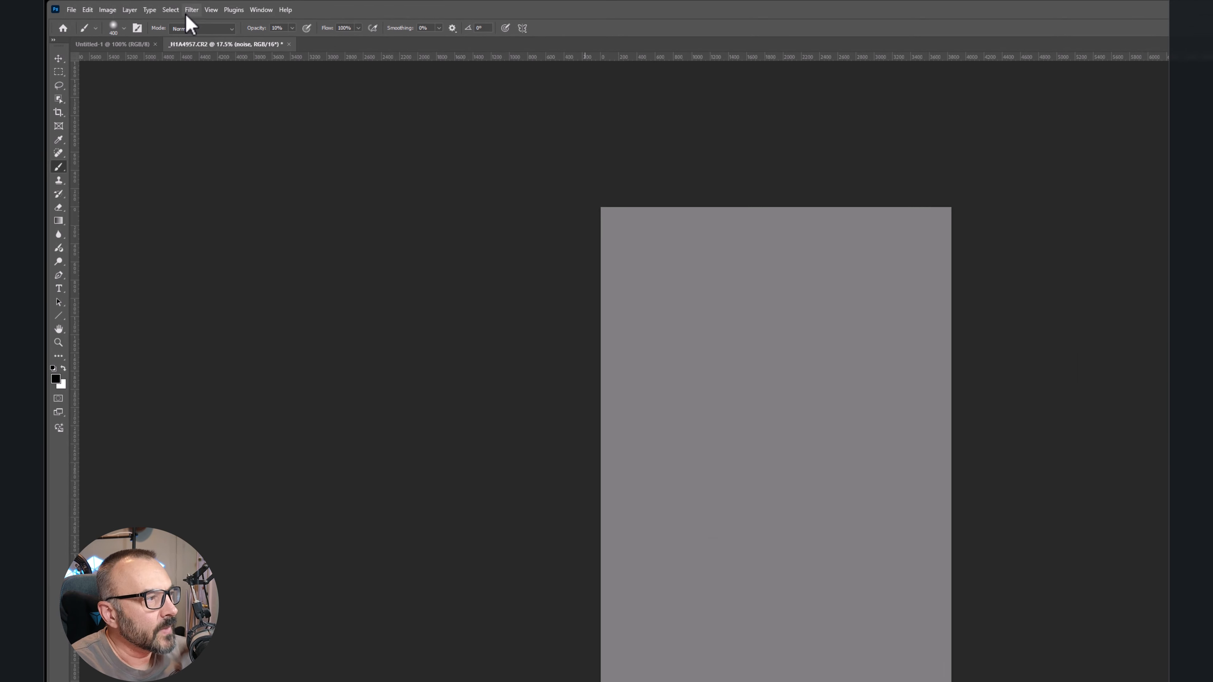
pyautogui.click(190, 11)
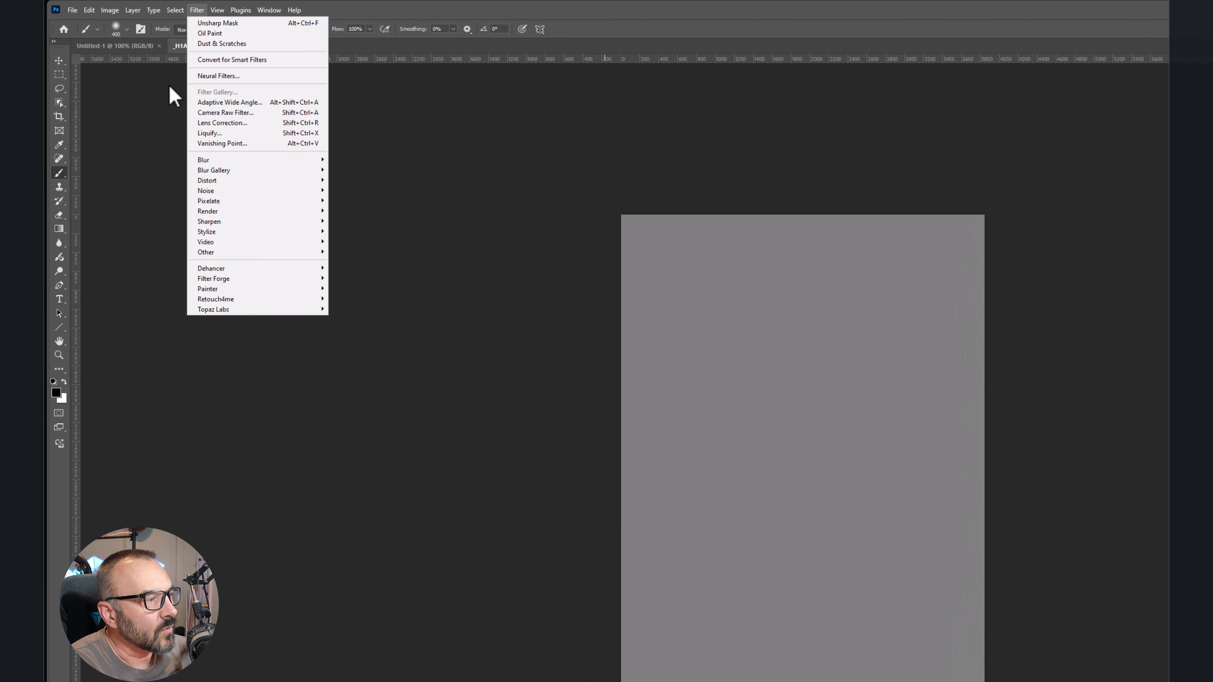
pyautogui.moveTo(277, 185)
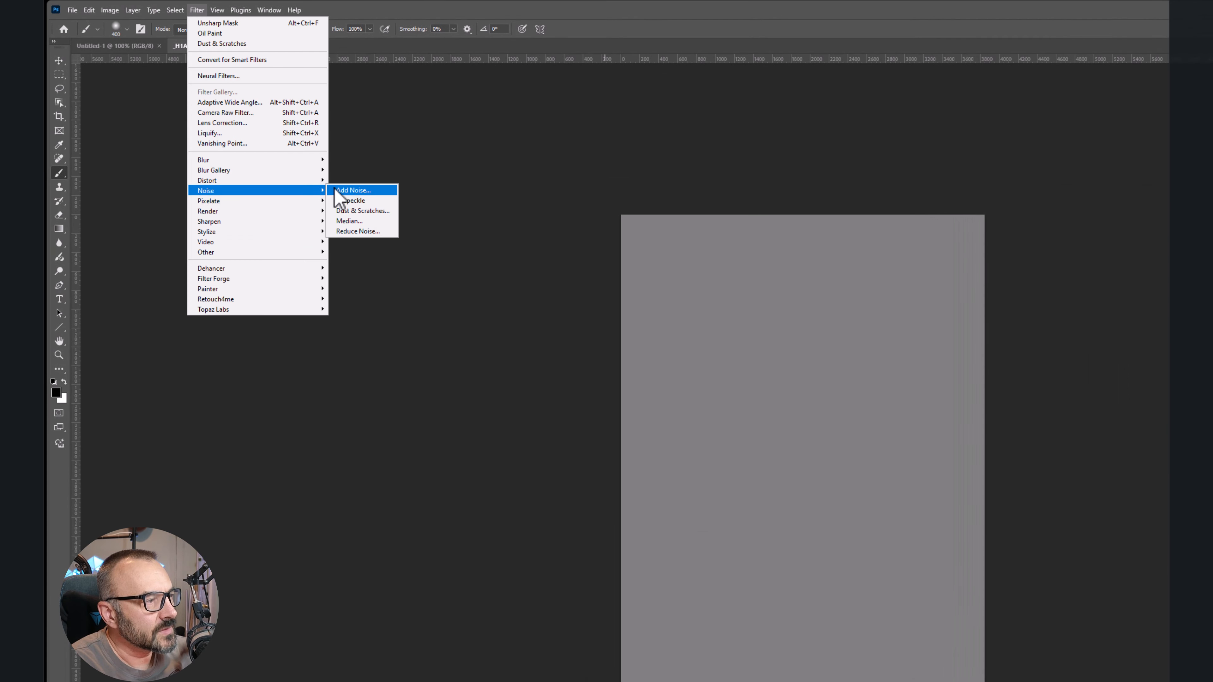
pyautogui.click(335, 189)
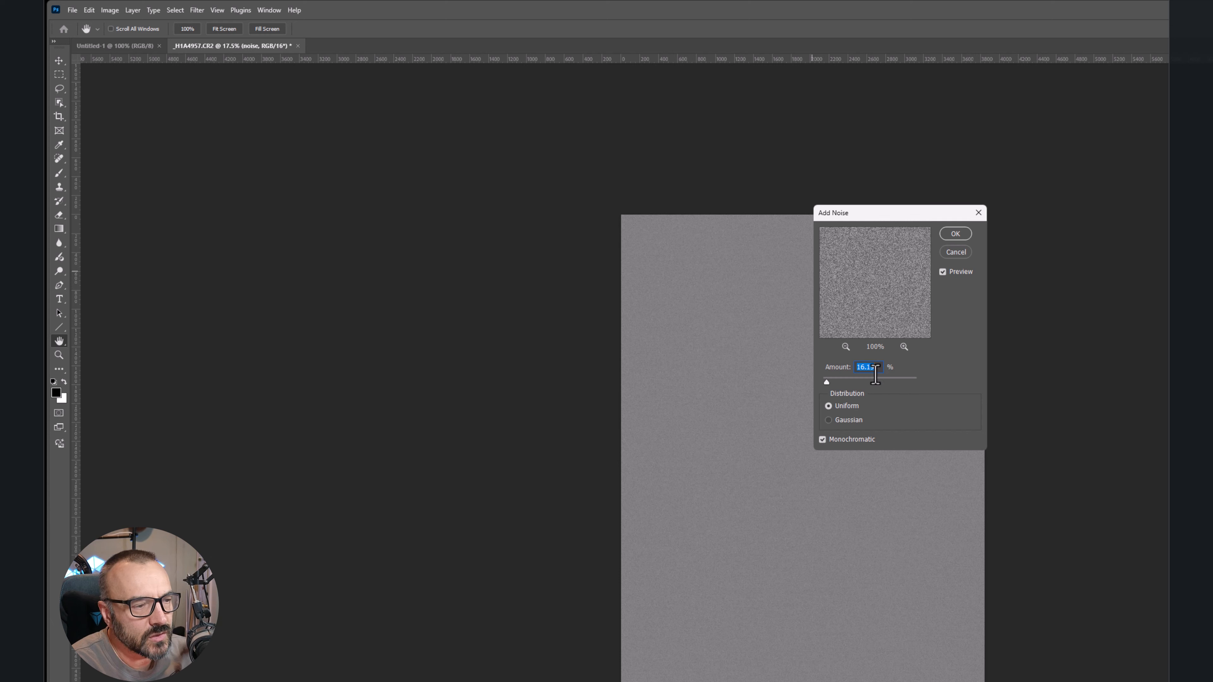
pyautogui.write('15')
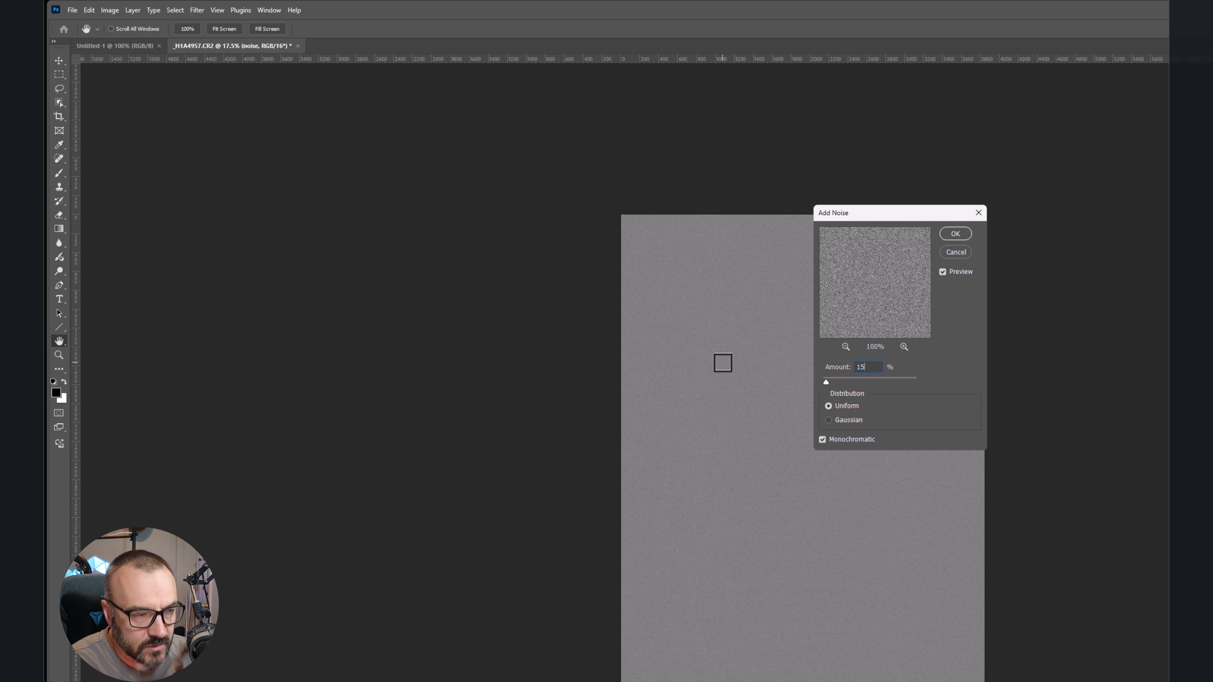
pyautogui.press('Tab')
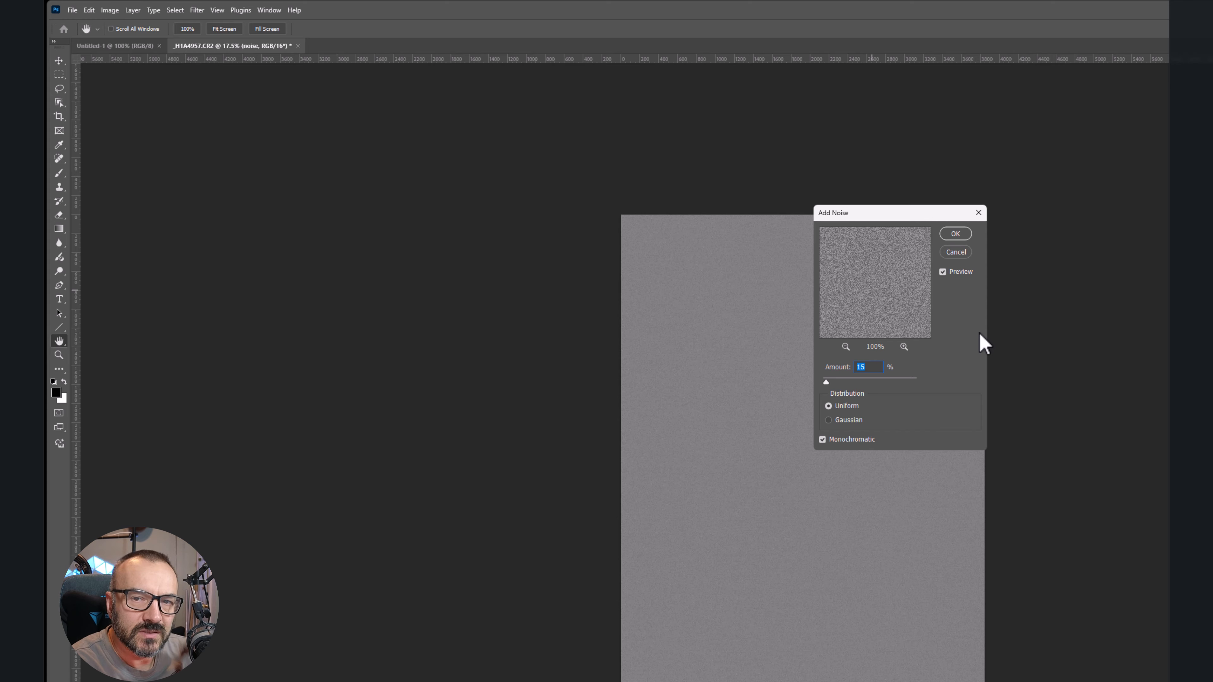
pyautogui.click(955, 233)
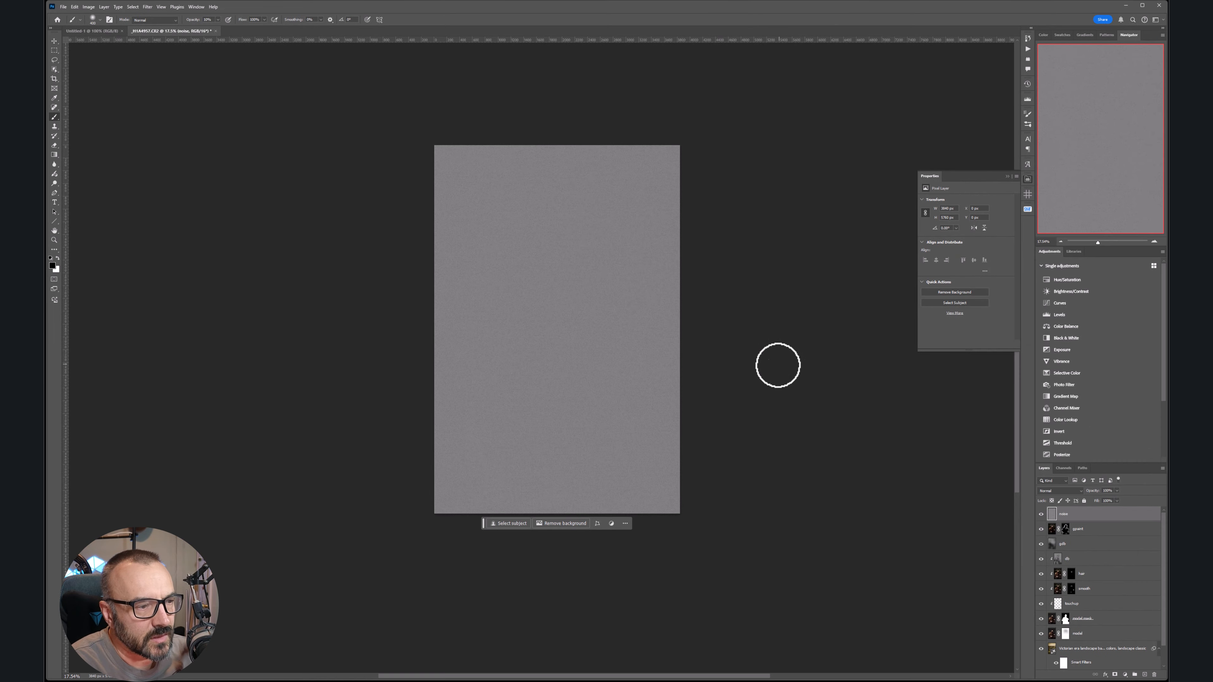
# - Set the noise layer's blending mode to Soft Light and check the grain close up on the face and landscape
pyautogui.click(1059, 490)
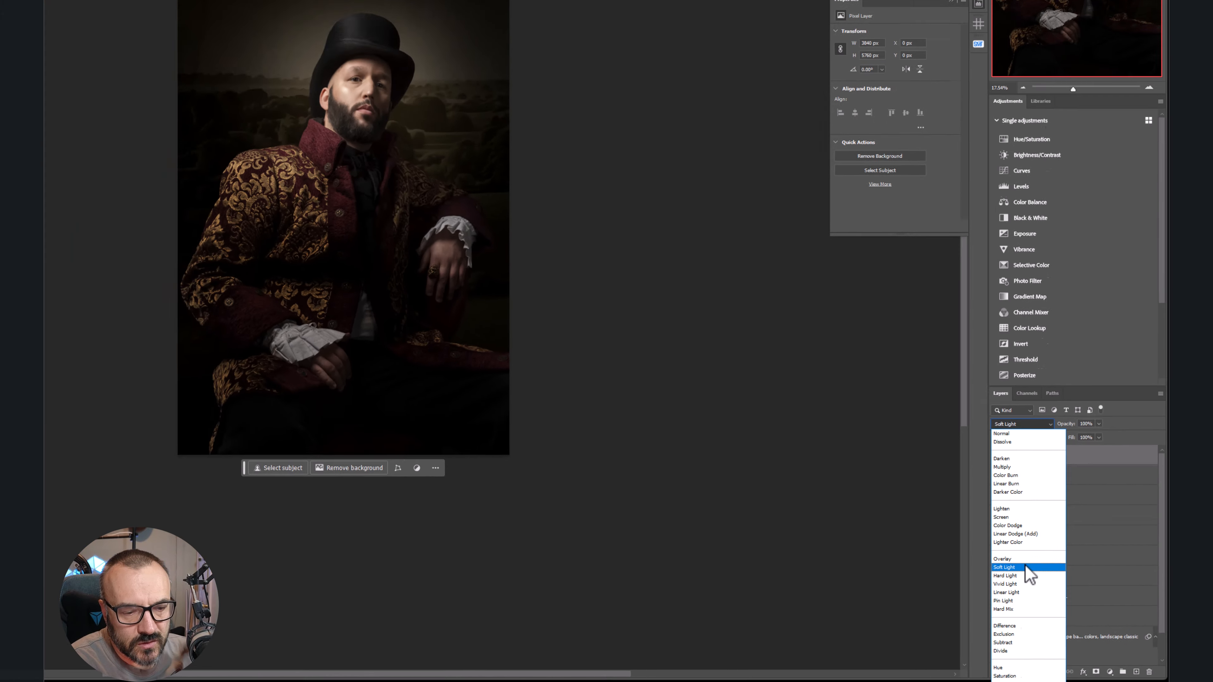
pyautogui.click(974, 529)
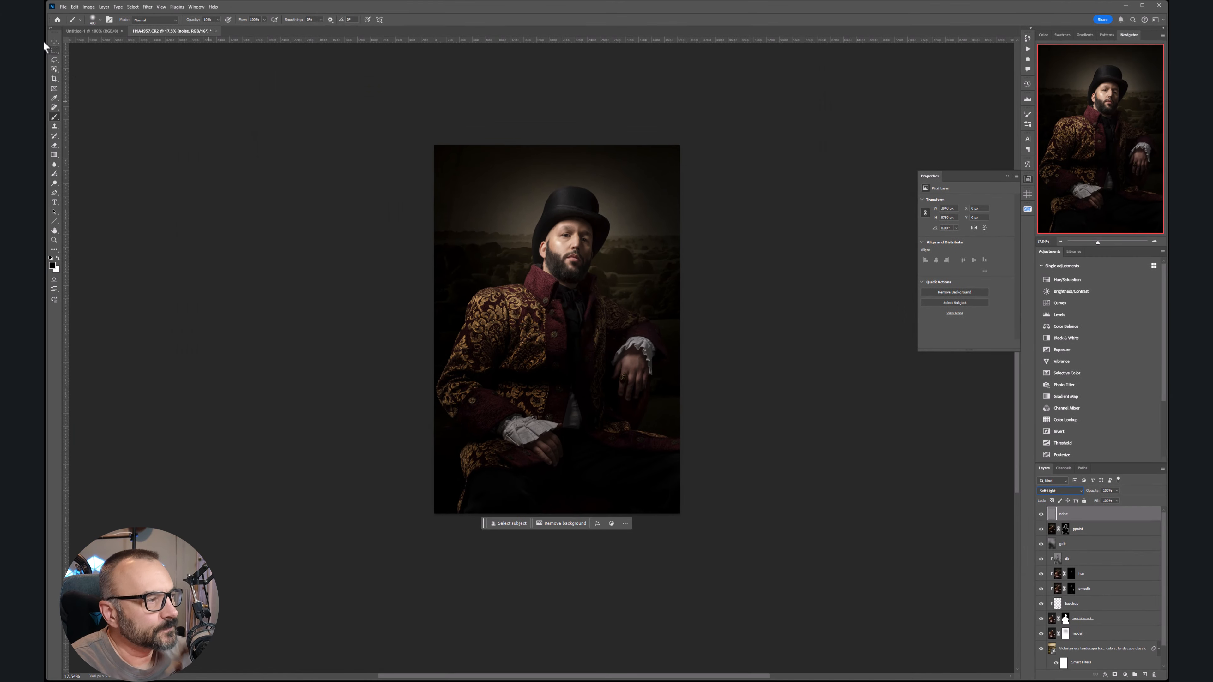
pyautogui.click(54, 41)
pyautogui.scroll(5, 555, 233)
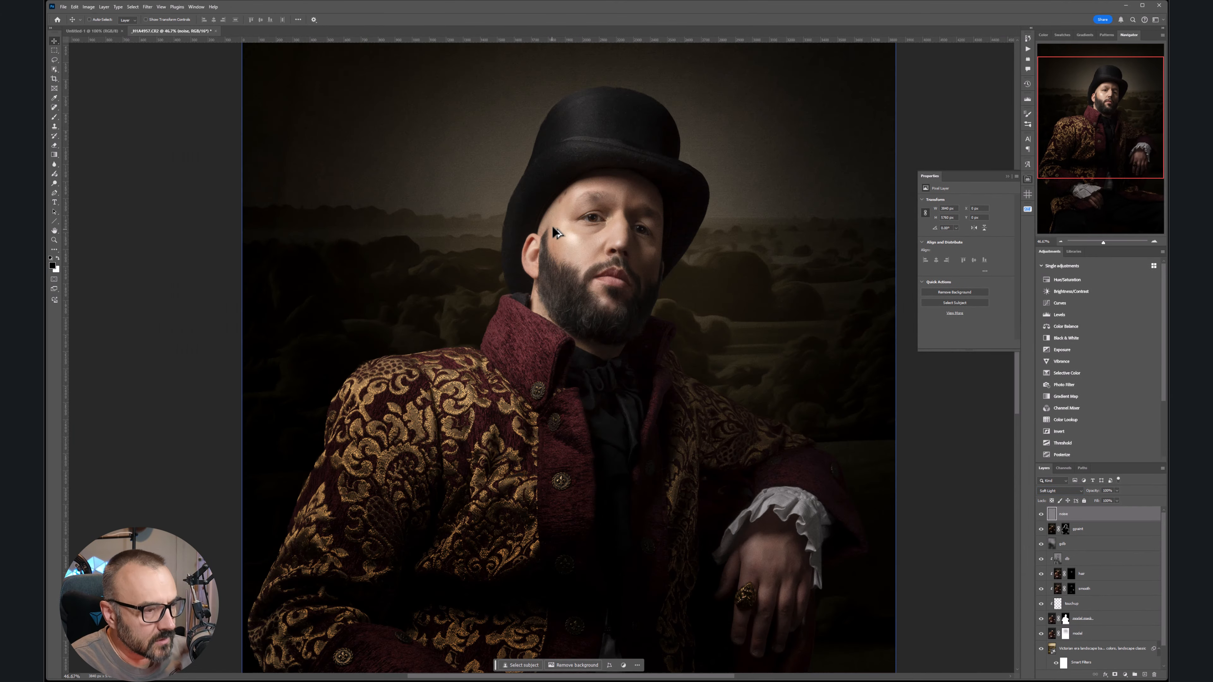
pyautogui.scroll(6, 466, 251)
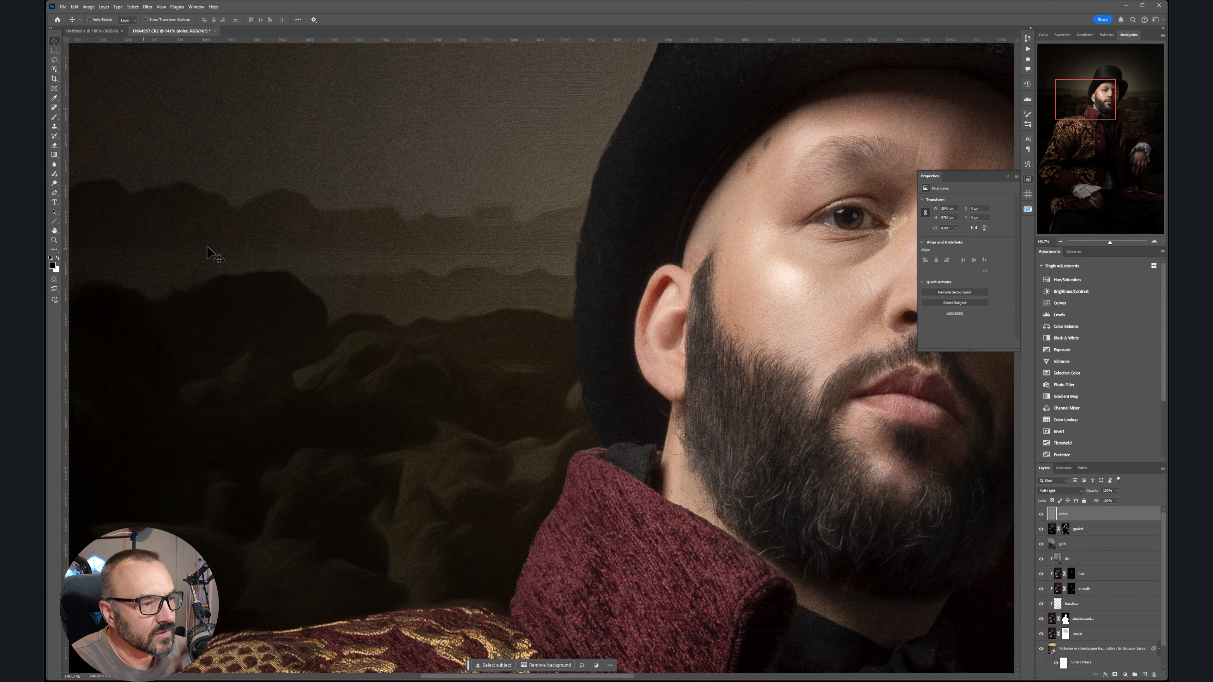
# - Add a Black & White adjustment above the noise layer, brighten its yellows and lower its opacity to about 16%
pyautogui.scroll(-7, 672, 305)
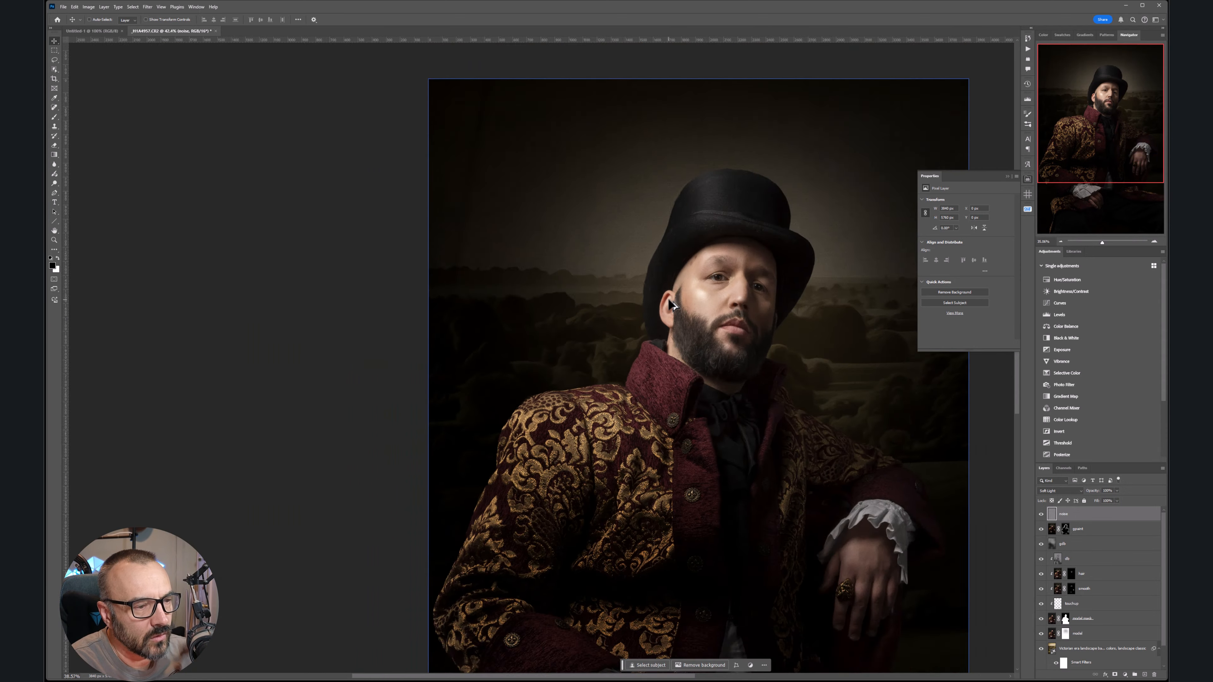
pyautogui.scroll(-4, 673, 304)
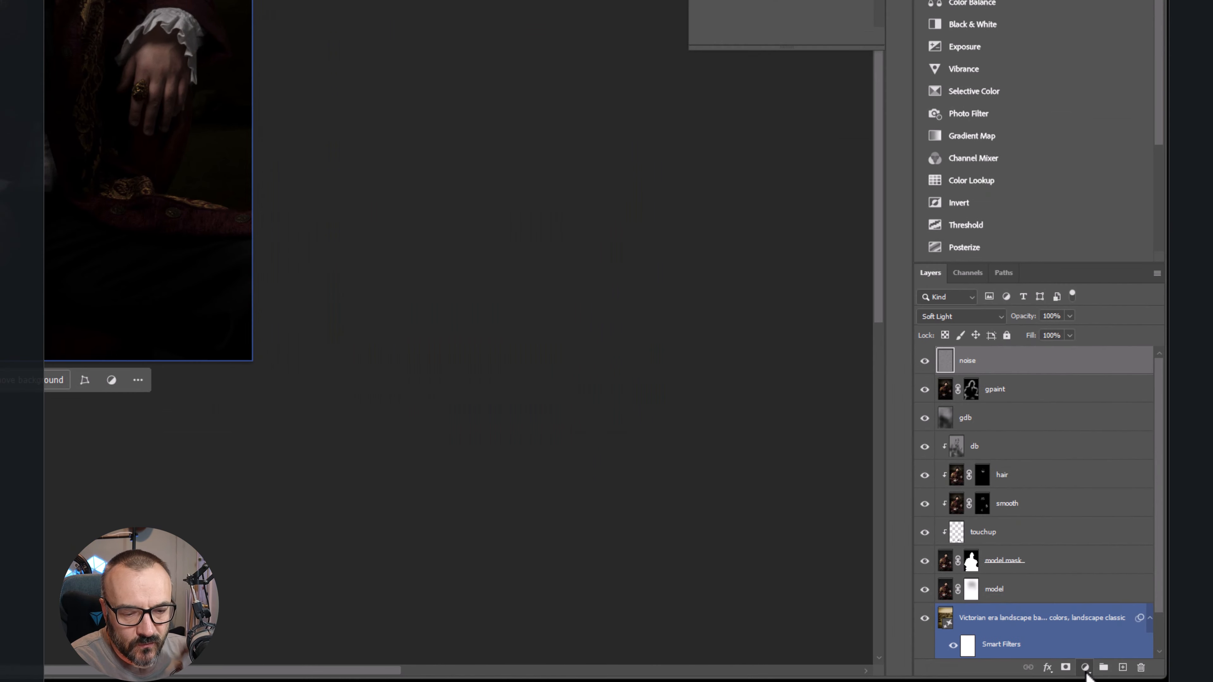
pyautogui.click(1125, 674)
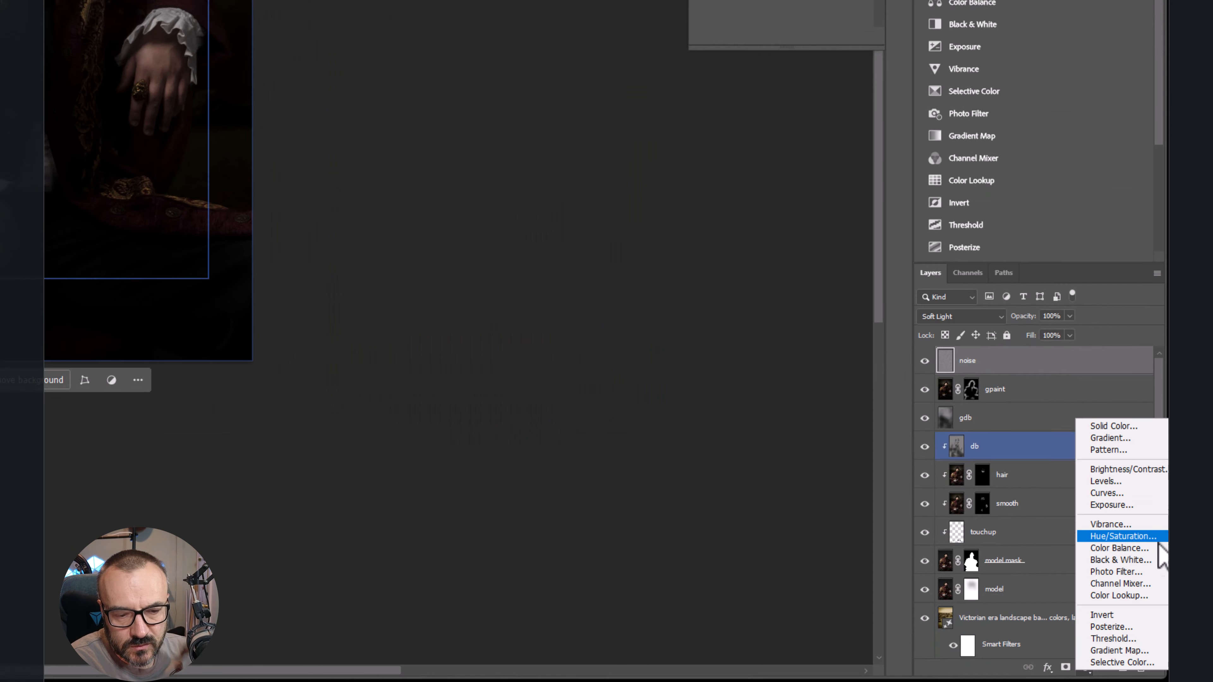
pyautogui.click(1146, 560)
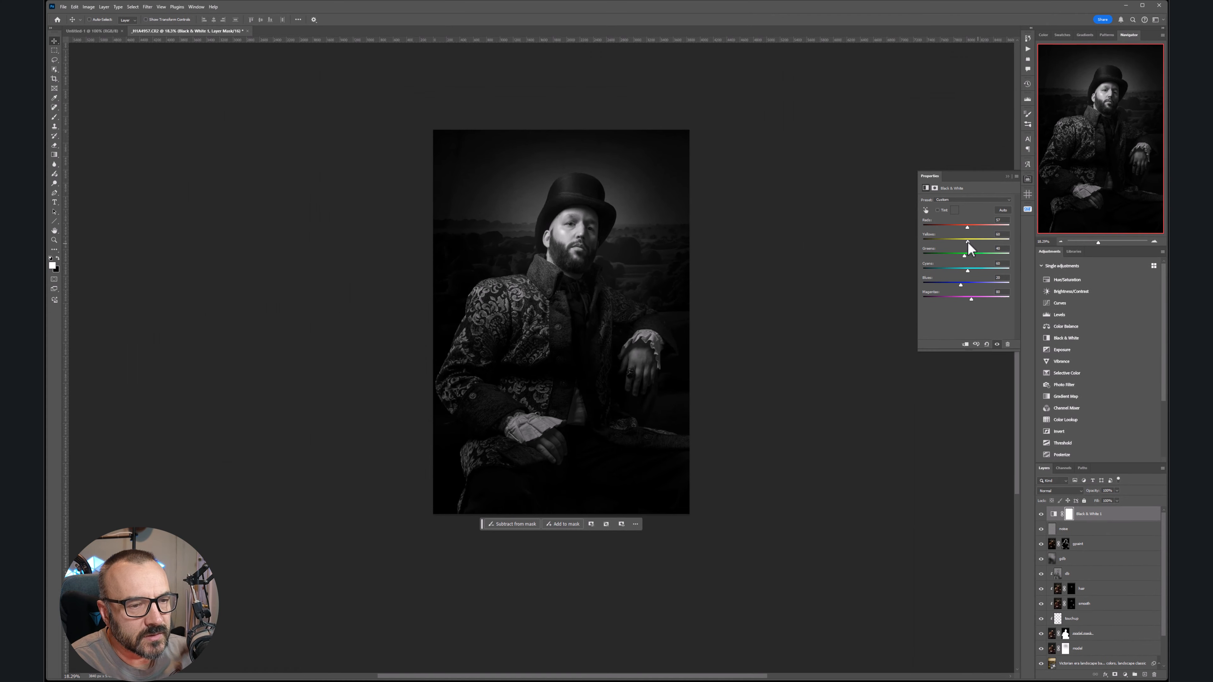
pyautogui.moveTo(968, 242)
pyautogui.mouseDown()
pyautogui.moveTo(980, 239)
pyautogui.moveTo(967, 258)
pyautogui.mouseUp()
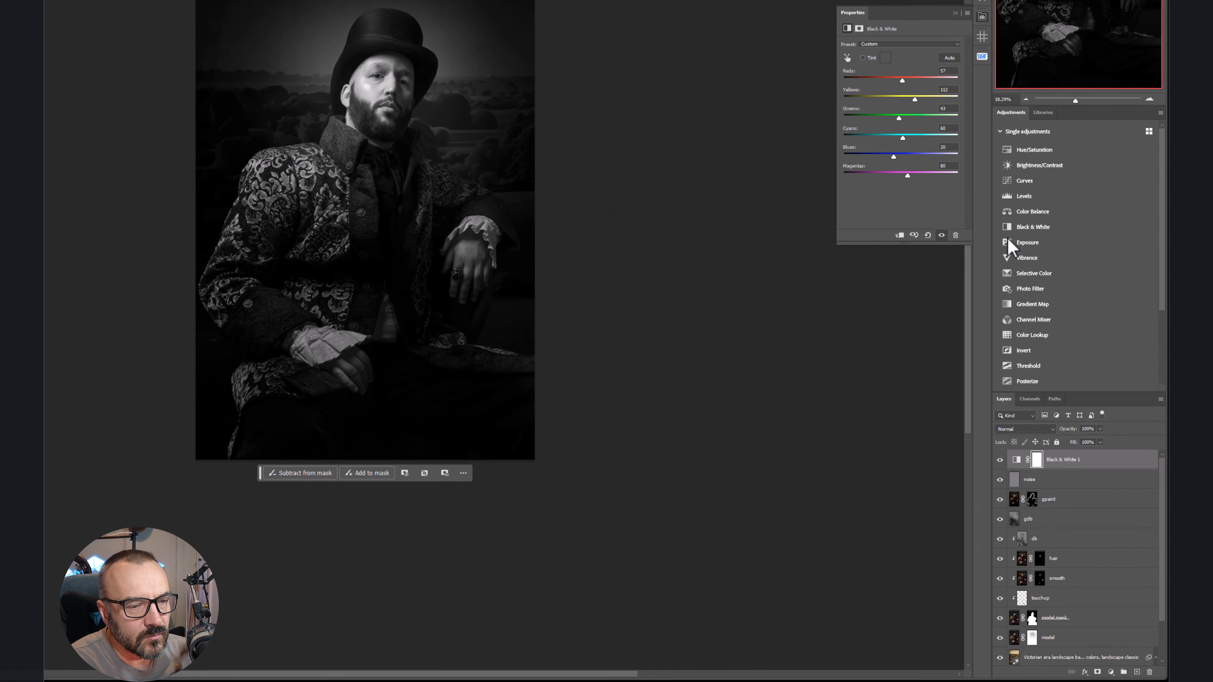
pyautogui.moveTo(1101, 428); pyautogui.dragTo(1064, 441)
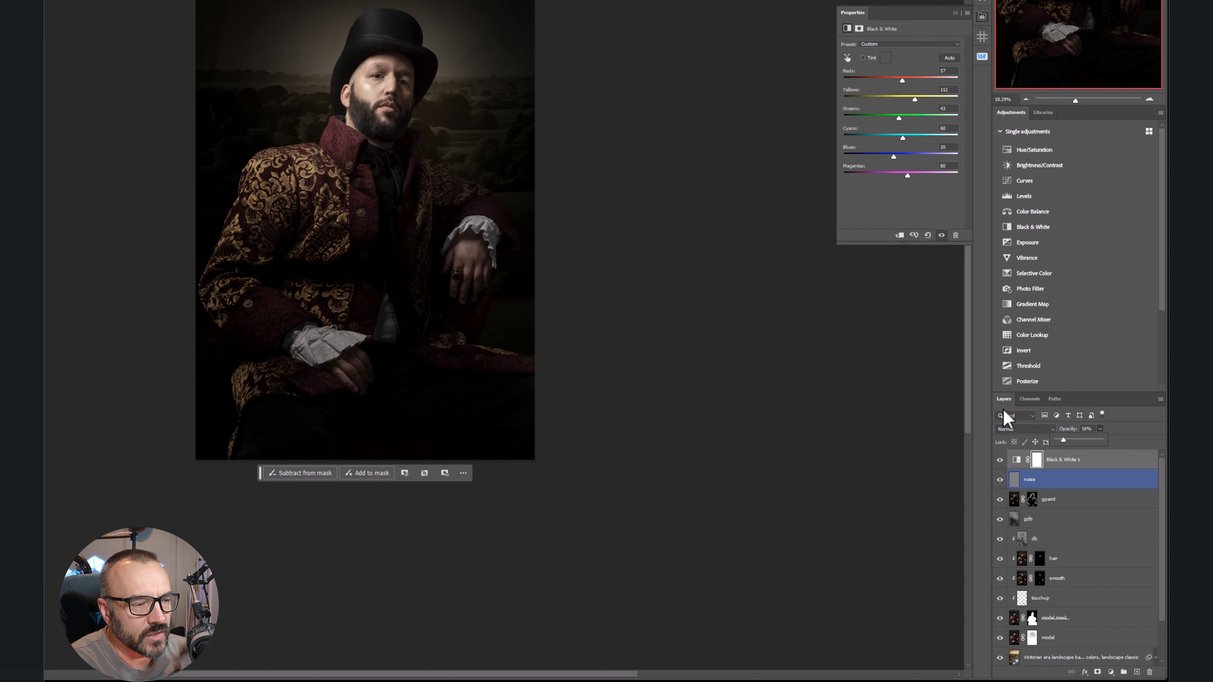
# - Add a Selective Color adjustment and set its Blacks to Cyan +4, Magenta -2, Yellow -6 and Black -3
pyautogui.click(1110, 672)
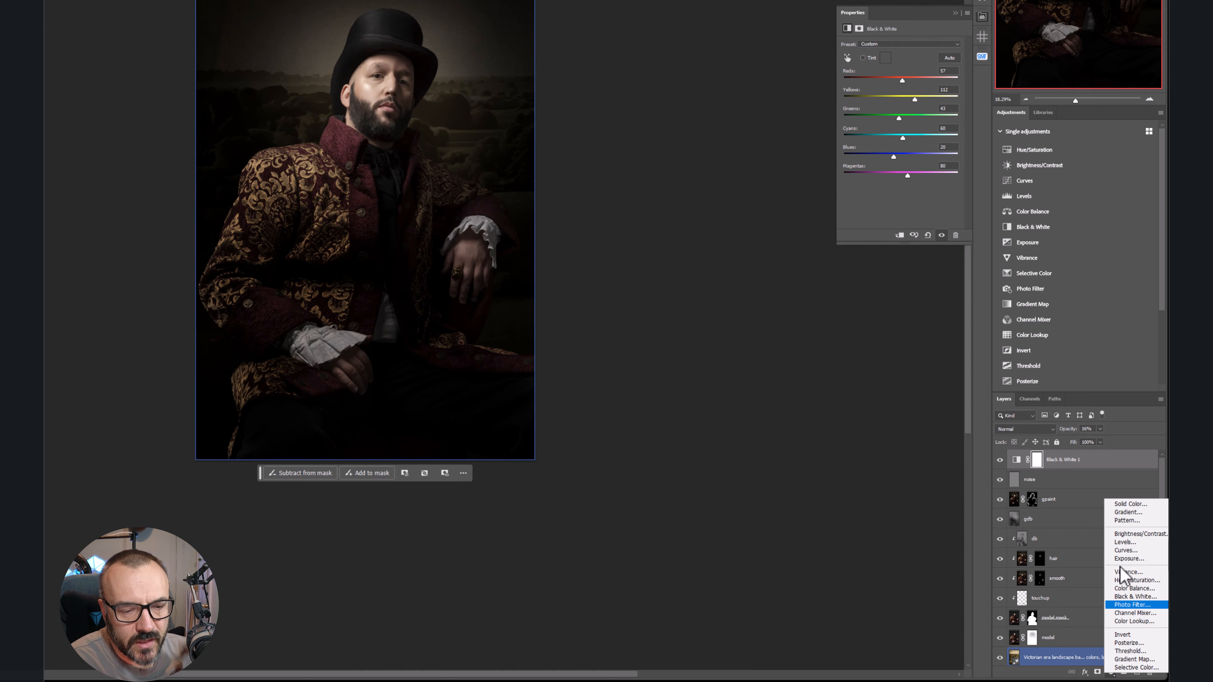
pyautogui.click(1161, 668)
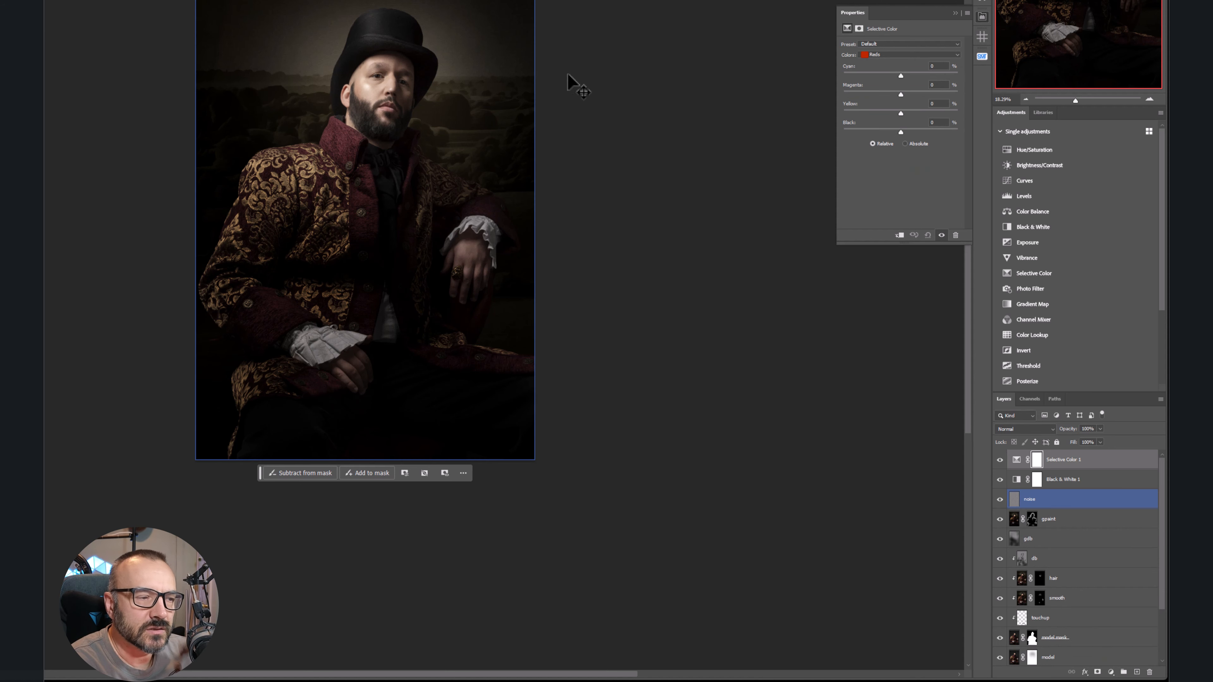
pyautogui.click(922, 54)
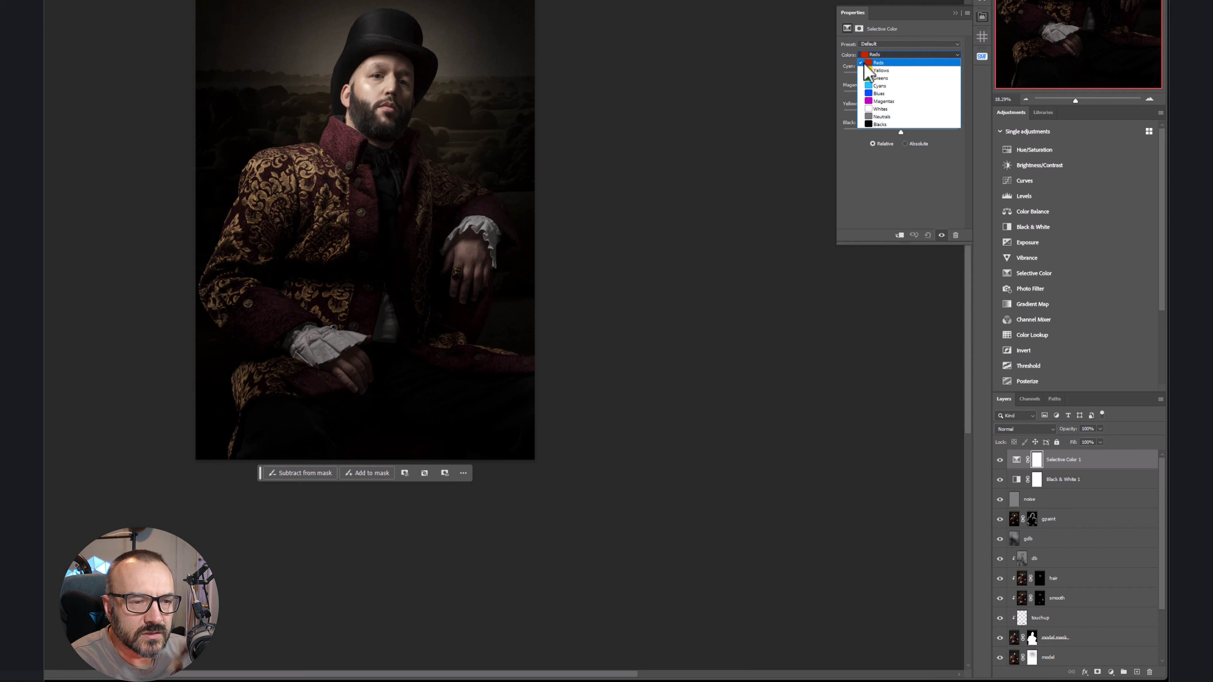
pyautogui.click(886, 124)
pyautogui.moveTo(901, 135)
pyautogui.mouseDown()
pyautogui.moveTo(861, 136)
pyautogui.moveTo(926, 137)
pyautogui.moveTo(878, 136)
pyautogui.moveTo(896, 135)
pyautogui.mouseUp()
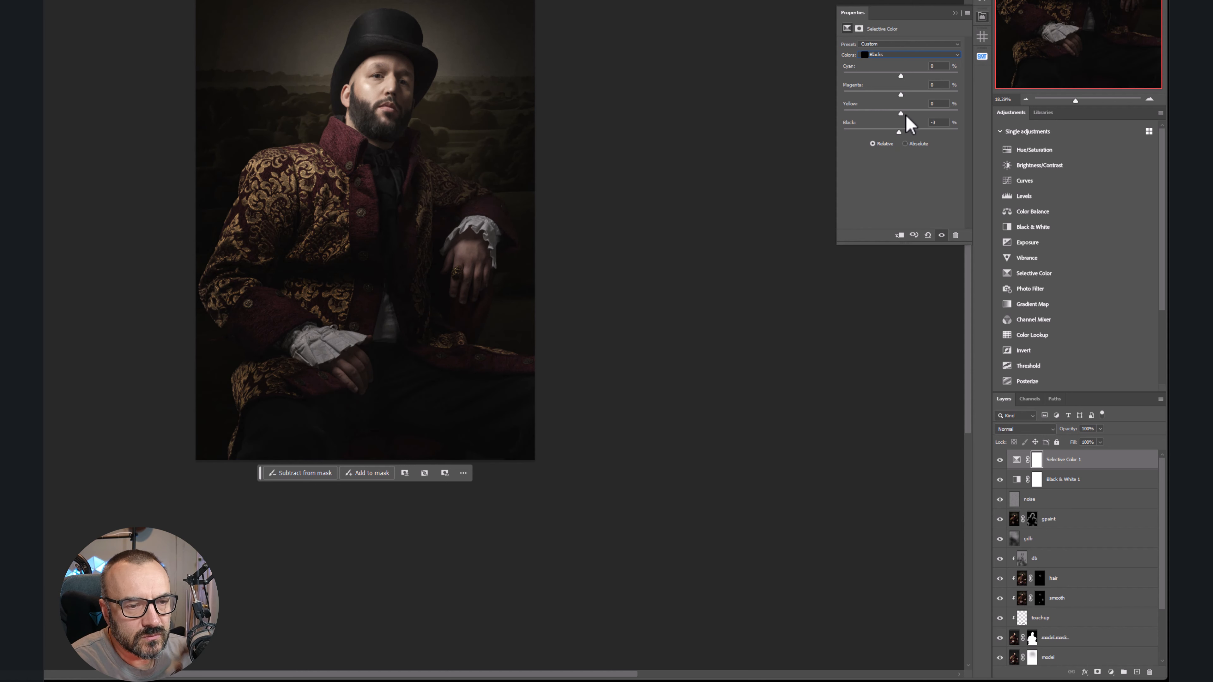
pyautogui.moveTo(900, 113)
pyautogui.mouseDown()
pyautogui.moveTo(922, 113)
pyautogui.moveTo(857, 113)
pyautogui.moveTo(897, 112)
pyautogui.mouseUp()
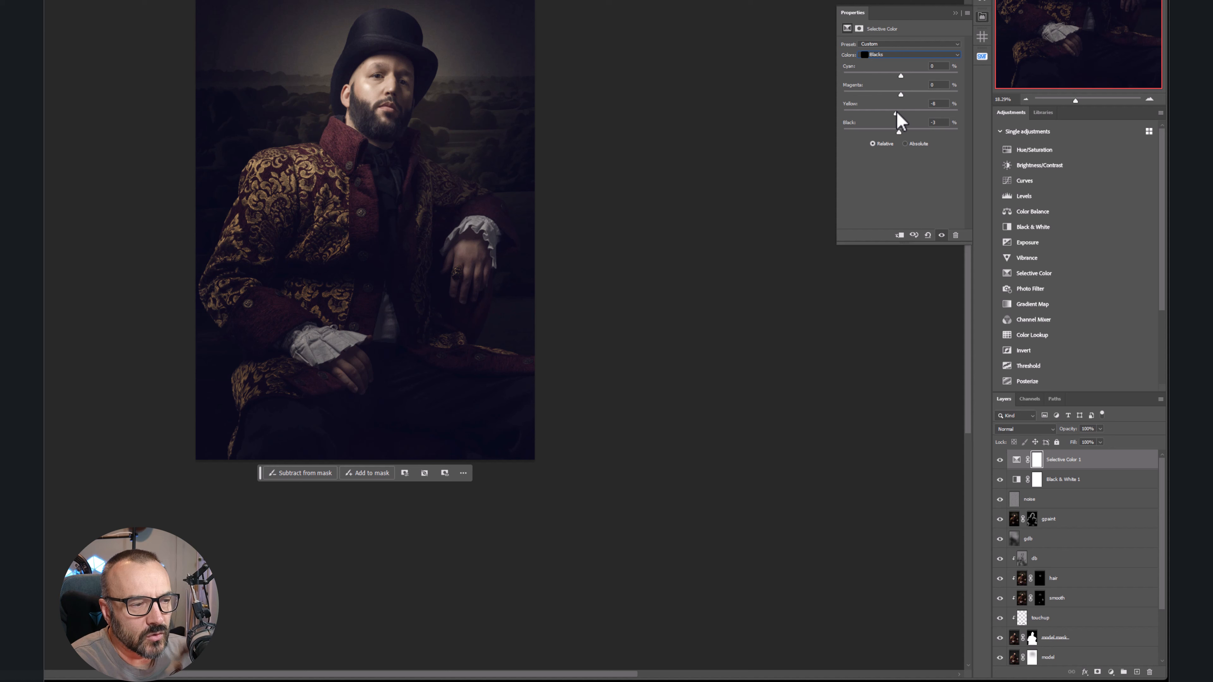
pyautogui.moveTo(897, 112); pyautogui.dragTo(896, 113)
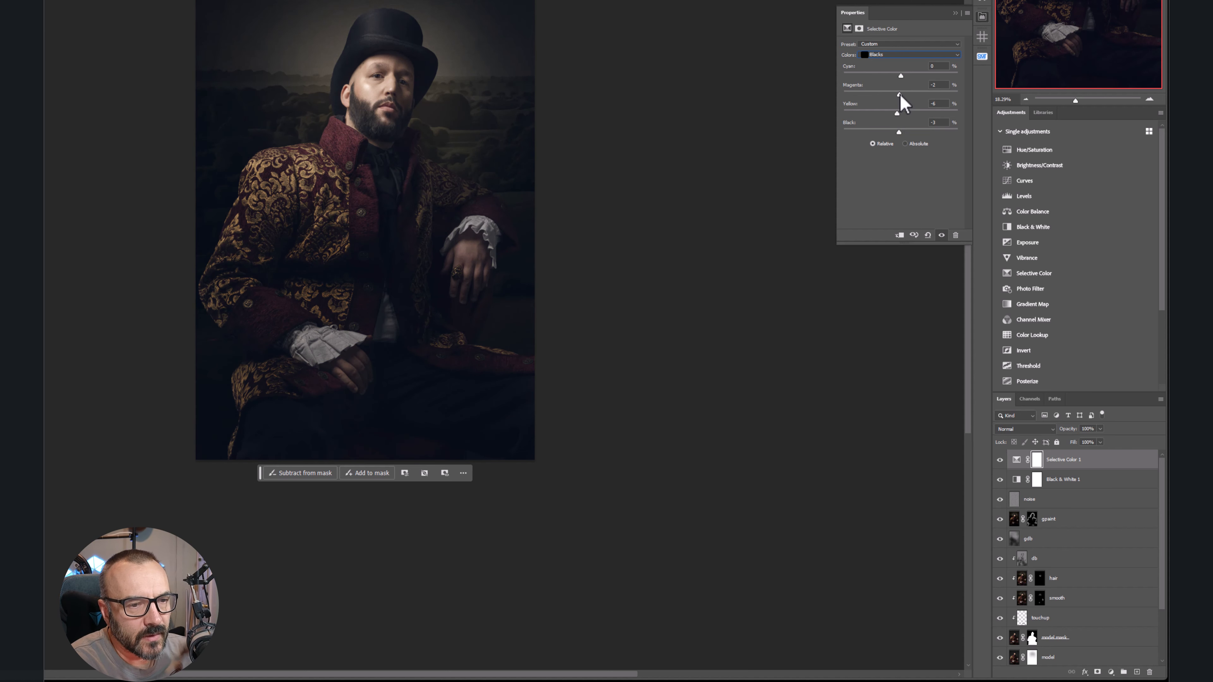
pyautogui.moveTo(901, 75); pyautogui.dragTo(902, 75)
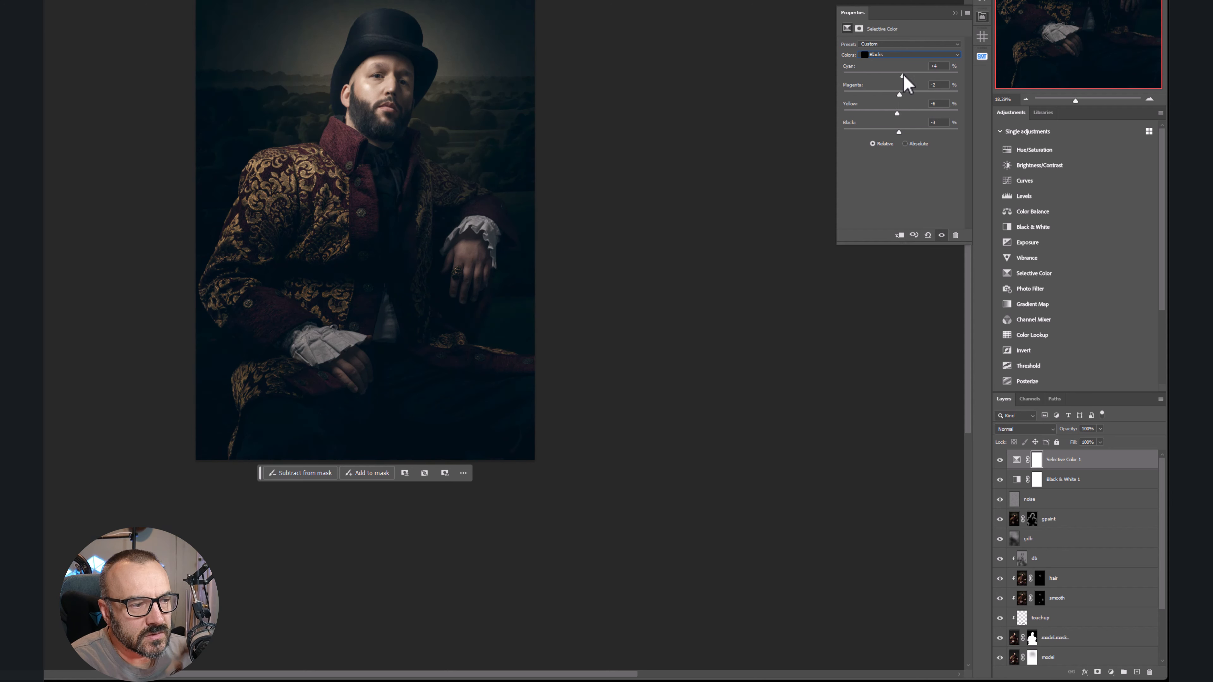
# - Set the Neutrals of the Selective Color adjustment to Cyan -1 and Yellow +2, keeping Magenta and Black at 0
pyautogui.click(885, 54)
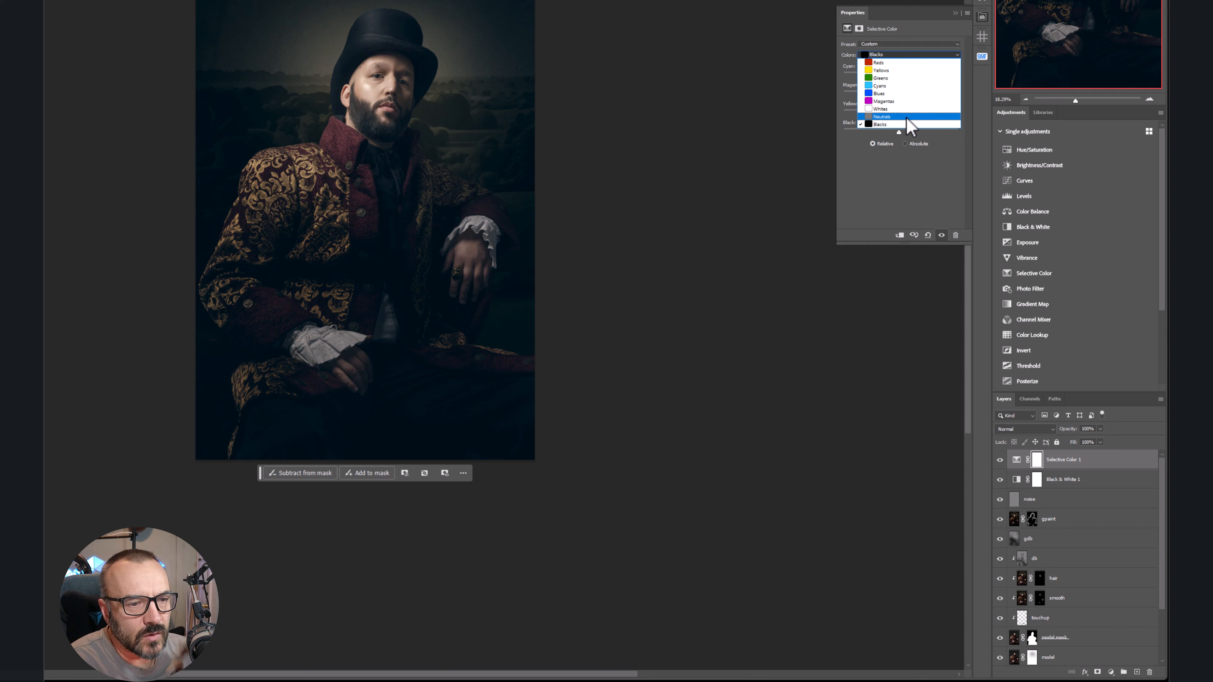
pyautogui.click(906, 118)
pyautogui.moveTo(901, 131)
pyautogui.mouseDown()
pyautogui.moveTo(913, 131)
pyautogui.moveTo(901, 127)
pyautogui.mouseUp()
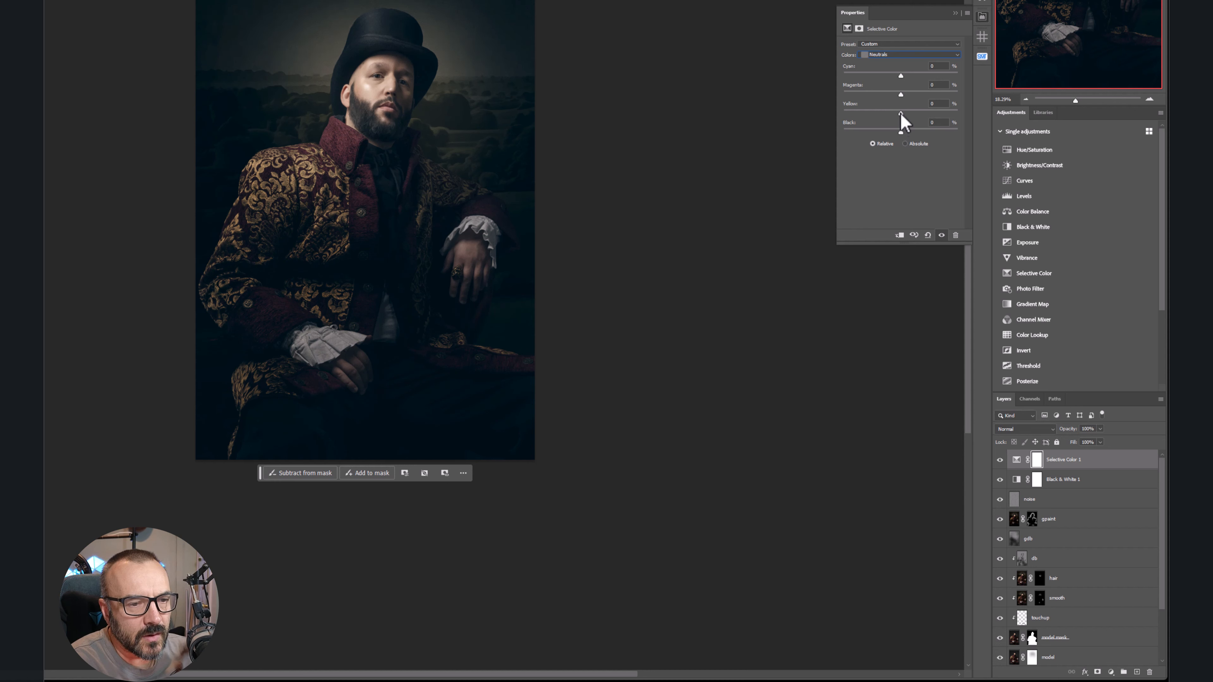
pyautogui.moveTo(900, 114); pyautogui.dragTo(902, 114)
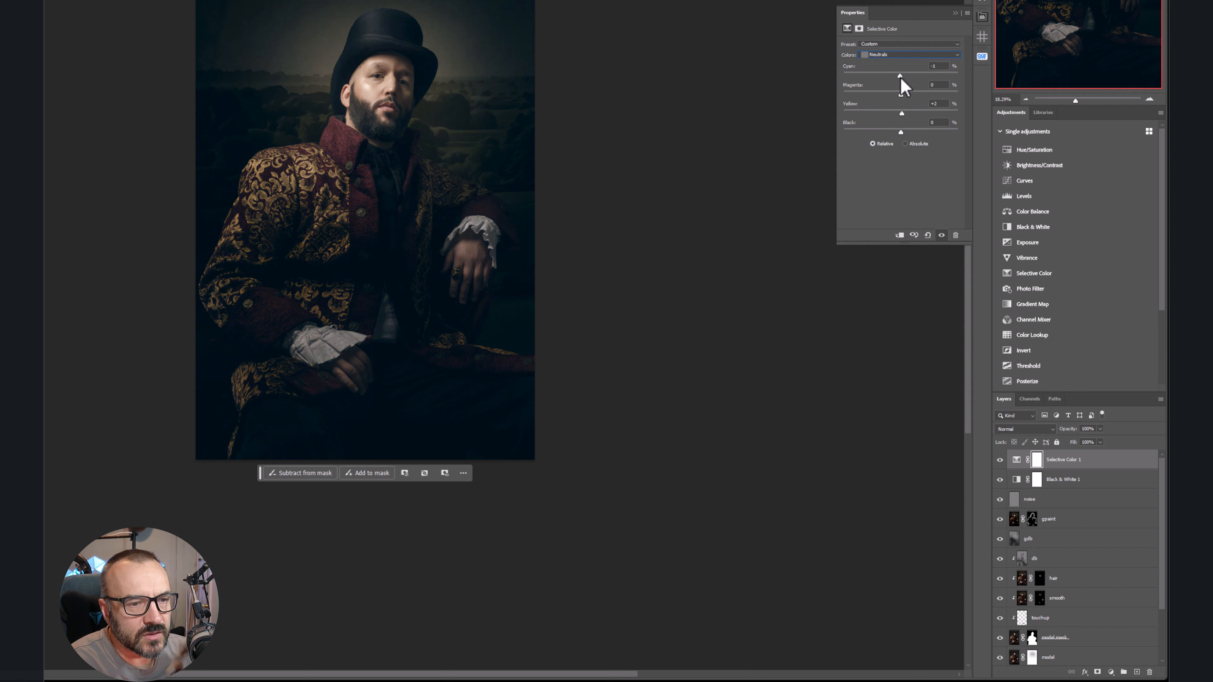
pyautogui.moveTo(895, 95); pyautogui.dragTo(902, 95)
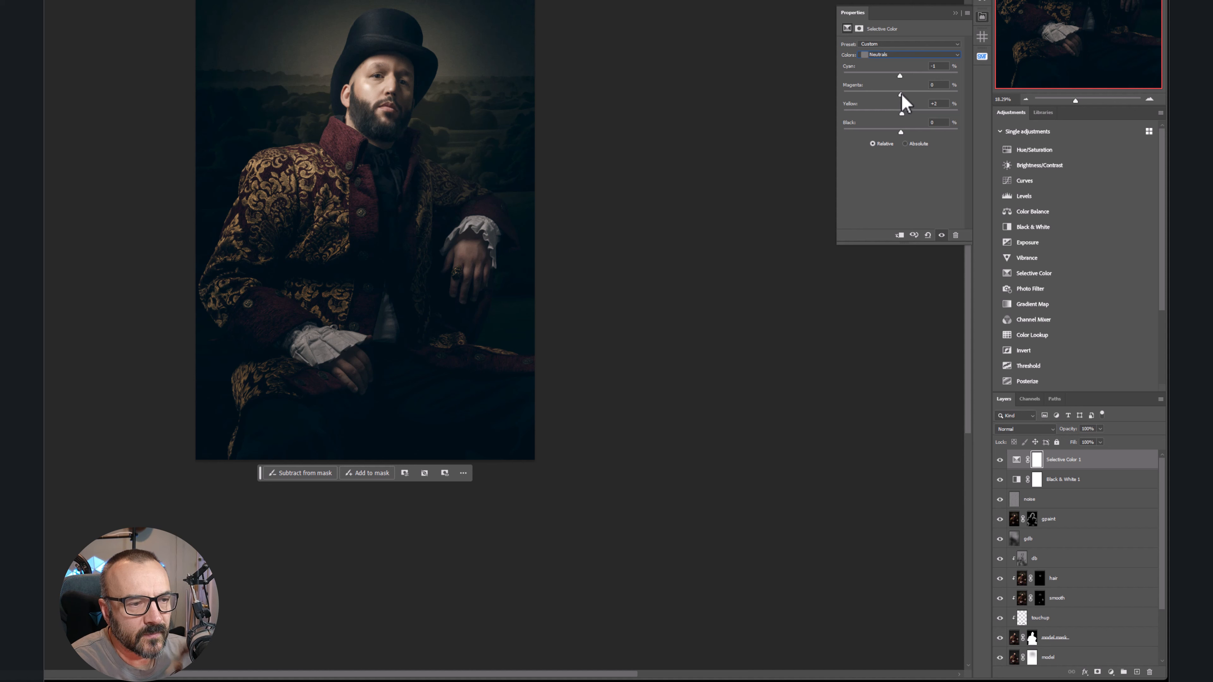
# - Set the Whites of the Selective Color adjustment to Cyan +10, Yellow +2 and Black 0
pyautogui.click(901, 55)
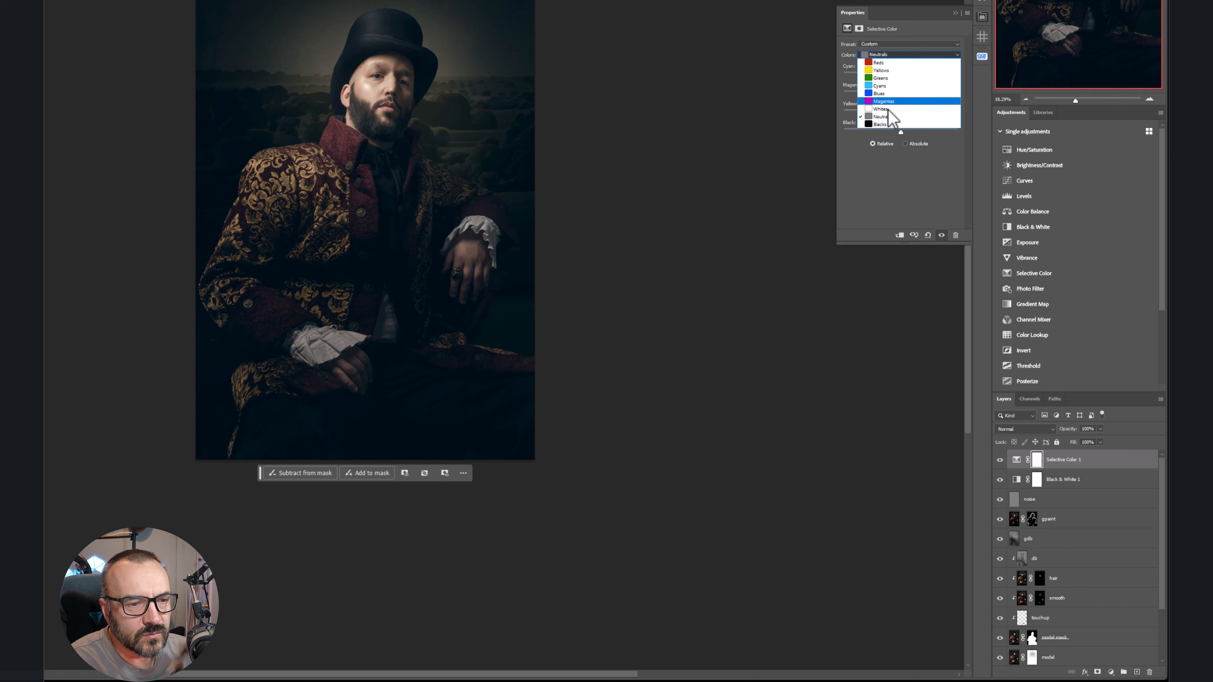
pyautogui.click(886, 109)
pyautogui.moveTo(898, 134)
pyautogui.mouseDown()
pyautogui.moveTo(941, 136)
pyautogui.moveTo(847, 135)
pyautogui.moveTo(912, 139)
pyautogui.moveTo(901, 137)
pyautogui.mouseUp()
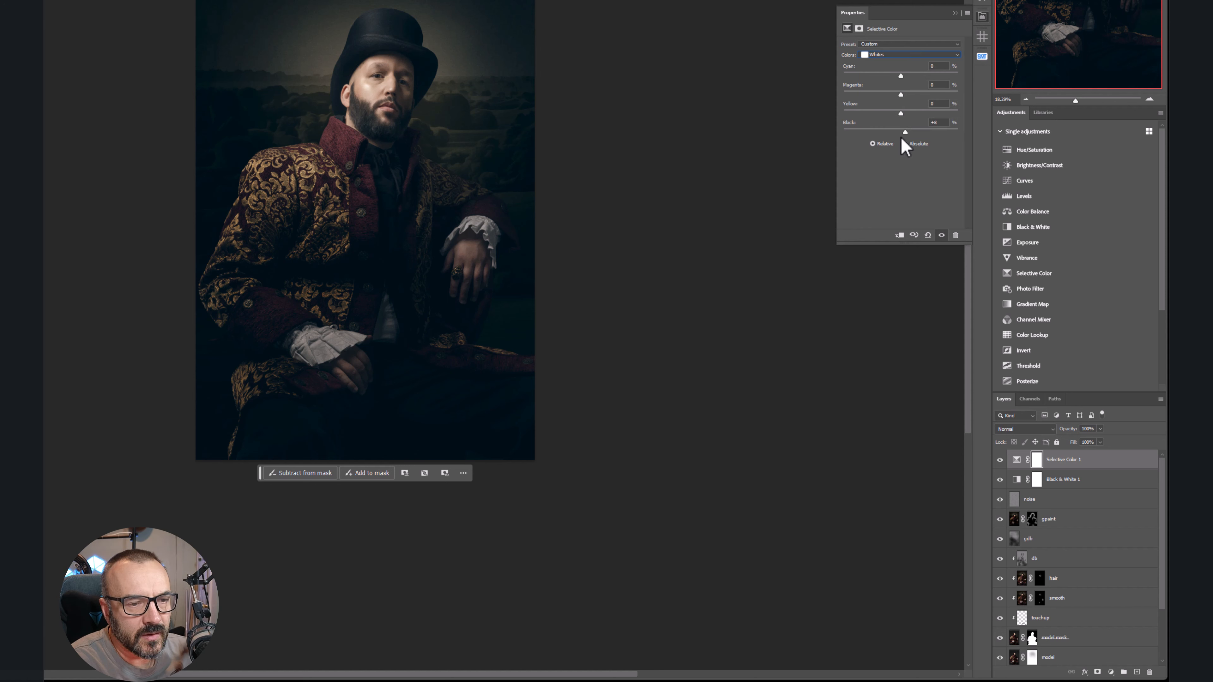
pyautogui.moveTo(900, 76); pyautogui.dragTo(902, 112)
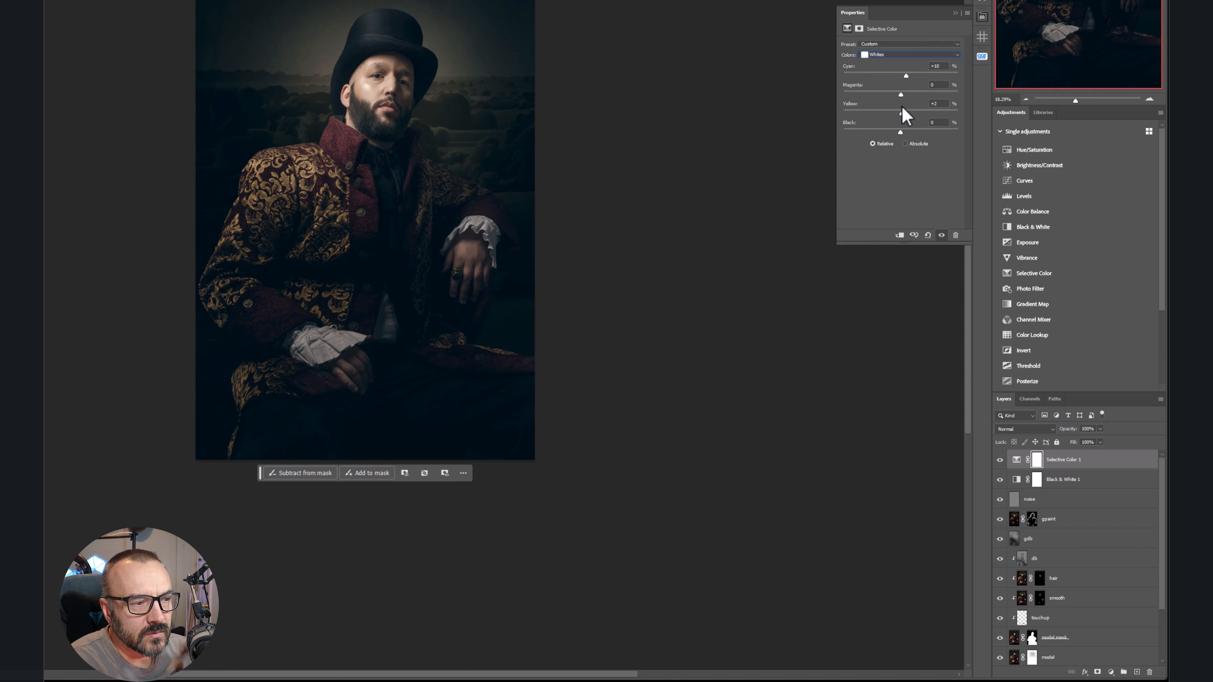
# - Set the Selective Color Reds to Cyan -23, Magenta +2, Yellow +8 and Black +15, and reduce the adjustment layer's opacity to 78%
pyautogui.click(869, 55)
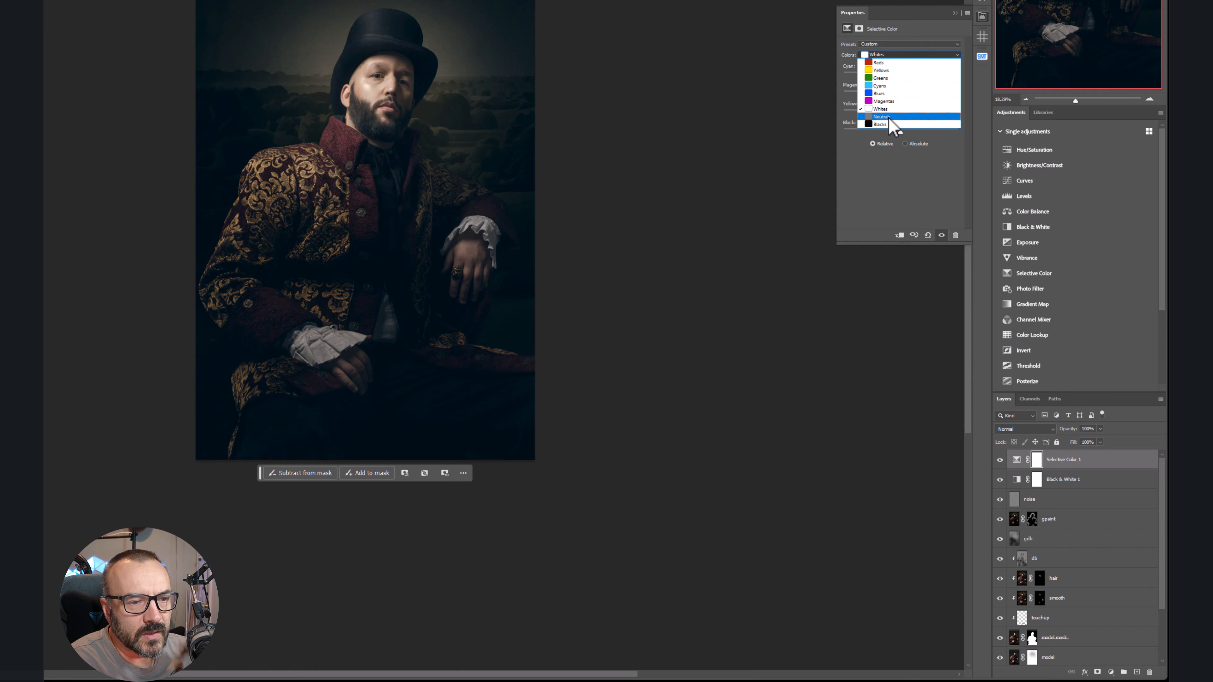
pyautogui.click(877, 63)
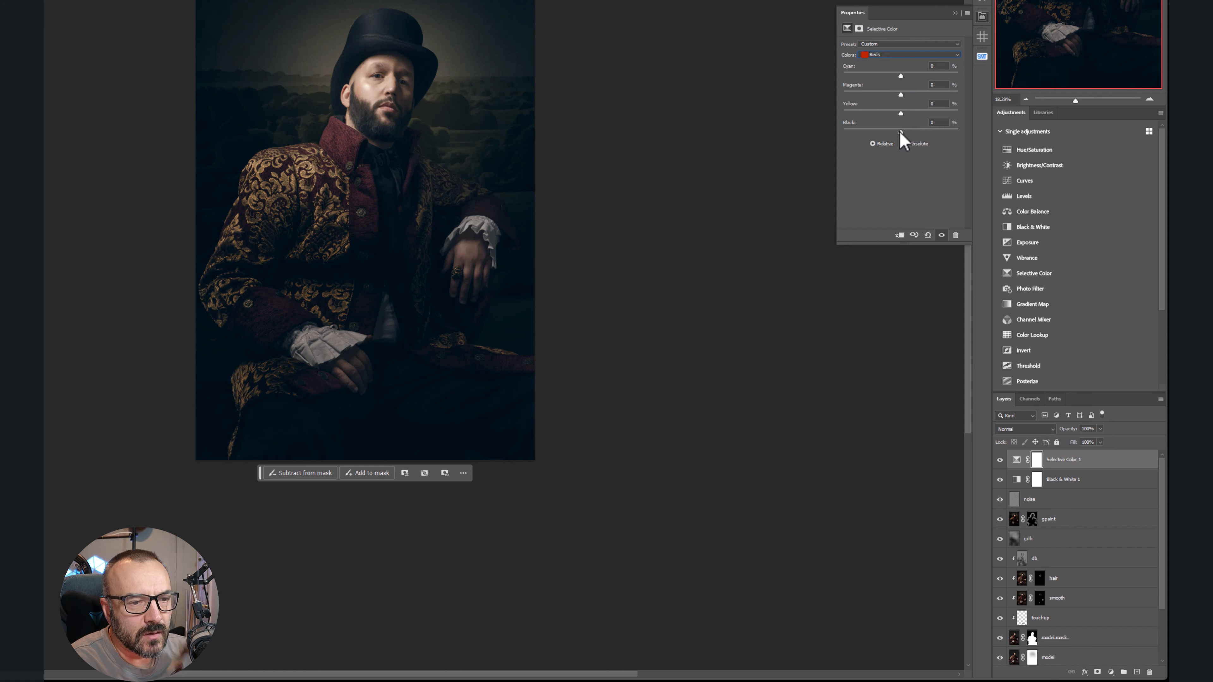
pyautogui.moveTo(900, 132)
pyautogui.mouseDown()
pyautogui.moveTo(841, 134)
pyautogui.moveTo(928, 134)
pyautogui.moveTo(909, 134)
pyautogui.mouseUp()
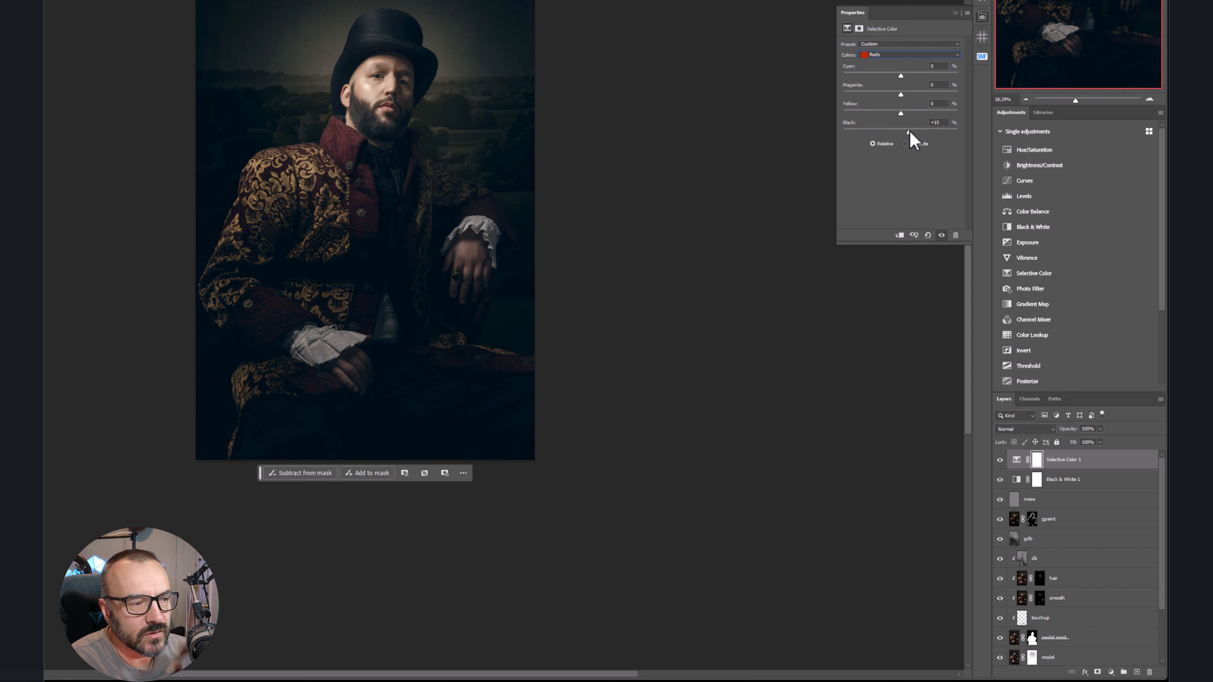
pyautogui.moveTo(900, 76); pyautogui.dragTo(907, 113)
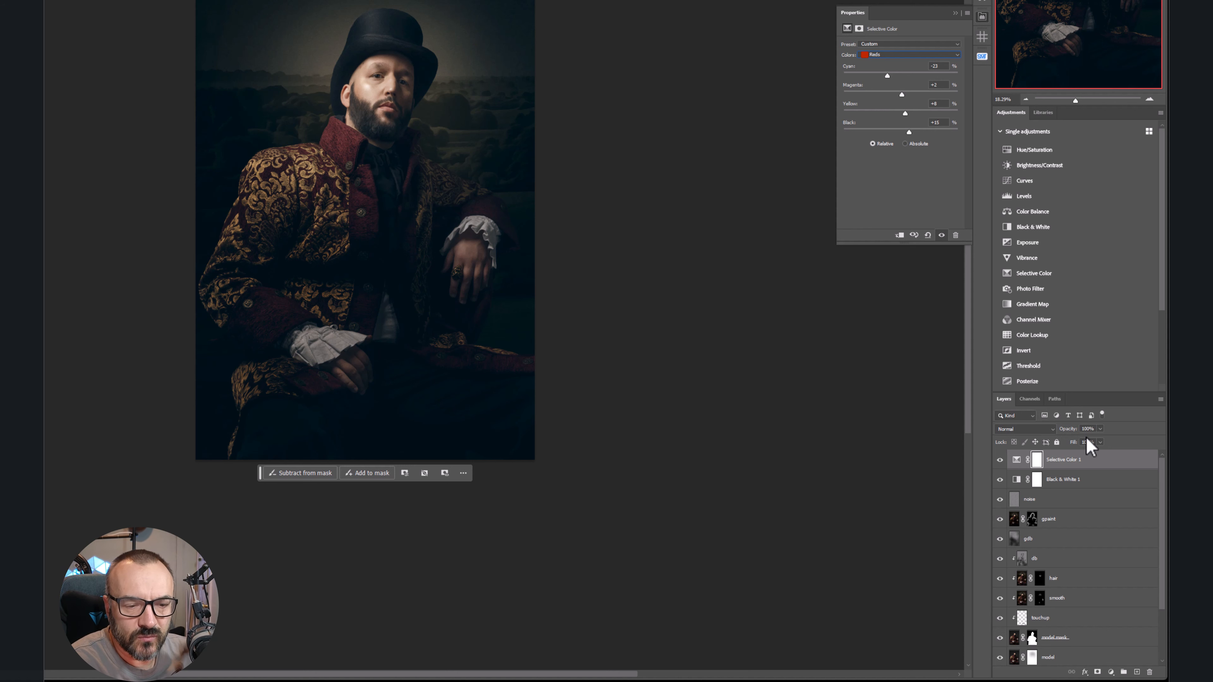
pyautogui.click(1100, 429)
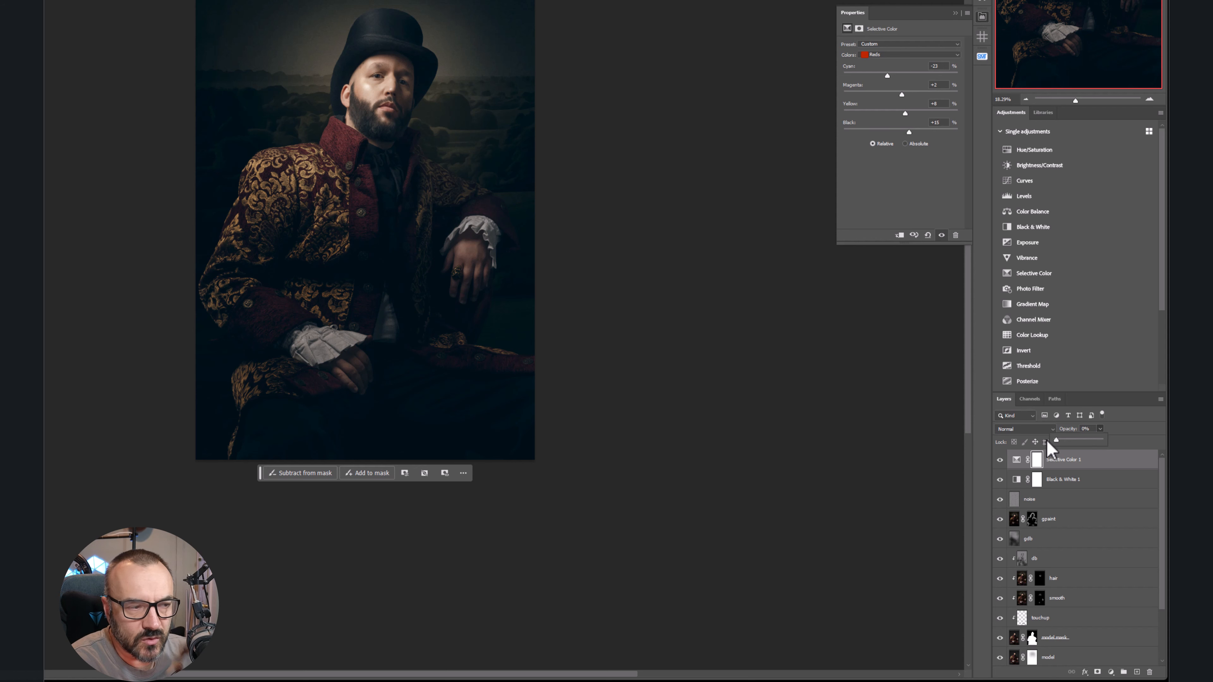
pyautogui.moveTo(1047, 443); pyautogui.dragTo(1084, 435)
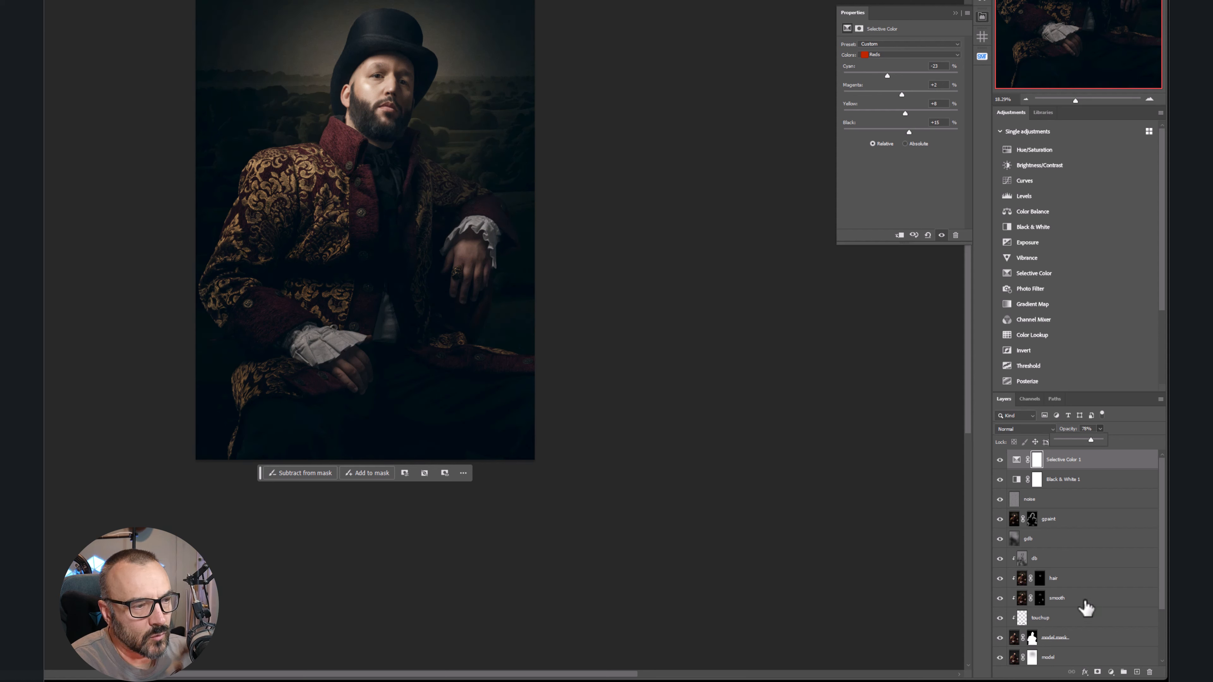
# - Add a Curves adjustment layer on top of the stack and set its blending mode to Color
pyautogui.click(1110, 671)
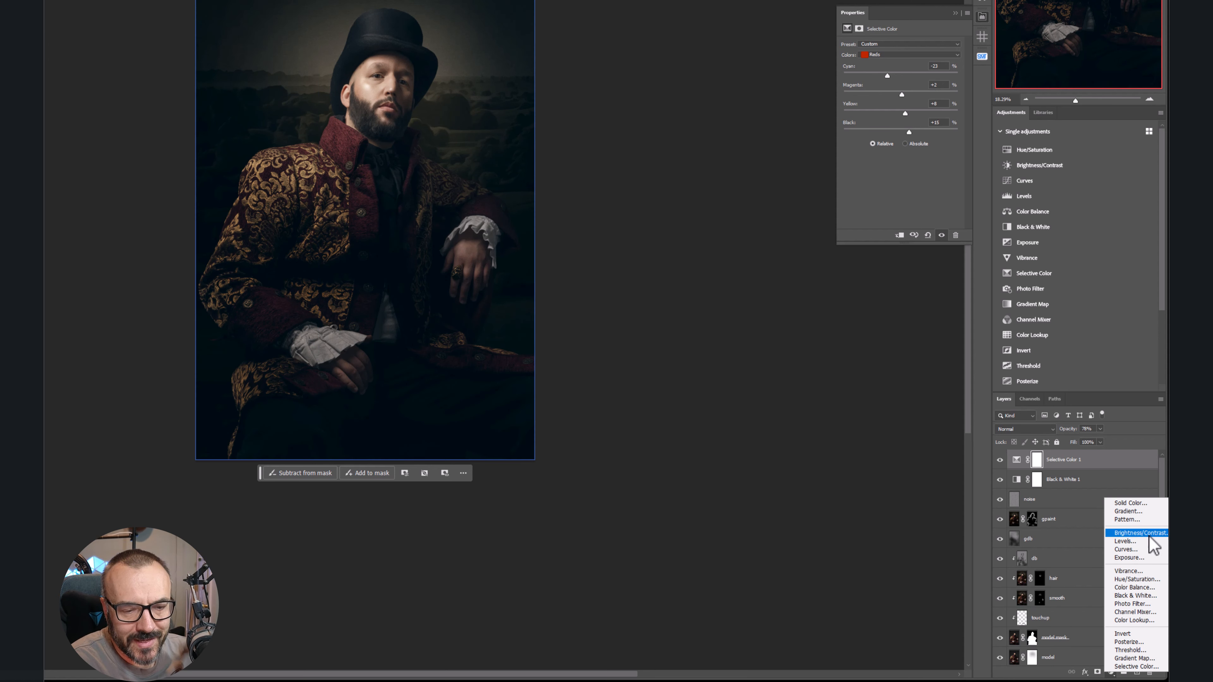
pyautogui.click(1153, 549)
pyautogui.click(1042, 430)
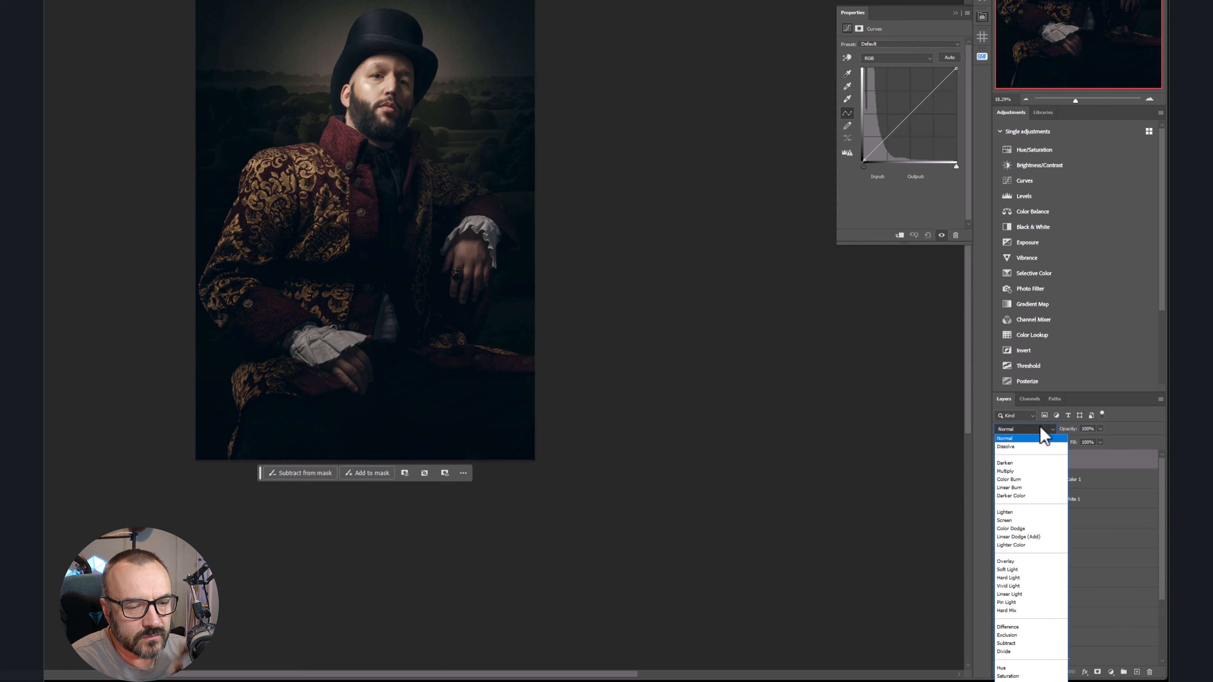
pyautogui.click(1031, 665)
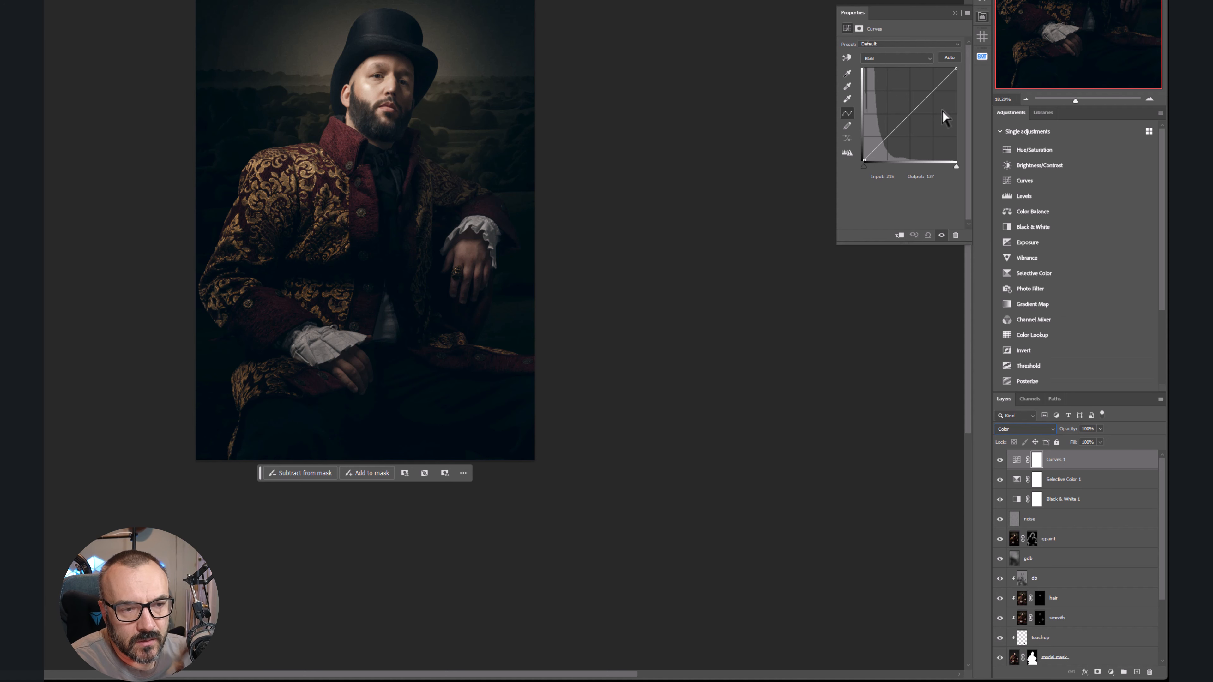
# - On the Blue curve, raise the black point to output 11 and pull the midpoint down to input 122, output 111
pyautogui.click(917, 58)
pyautogui.click(899, 93)
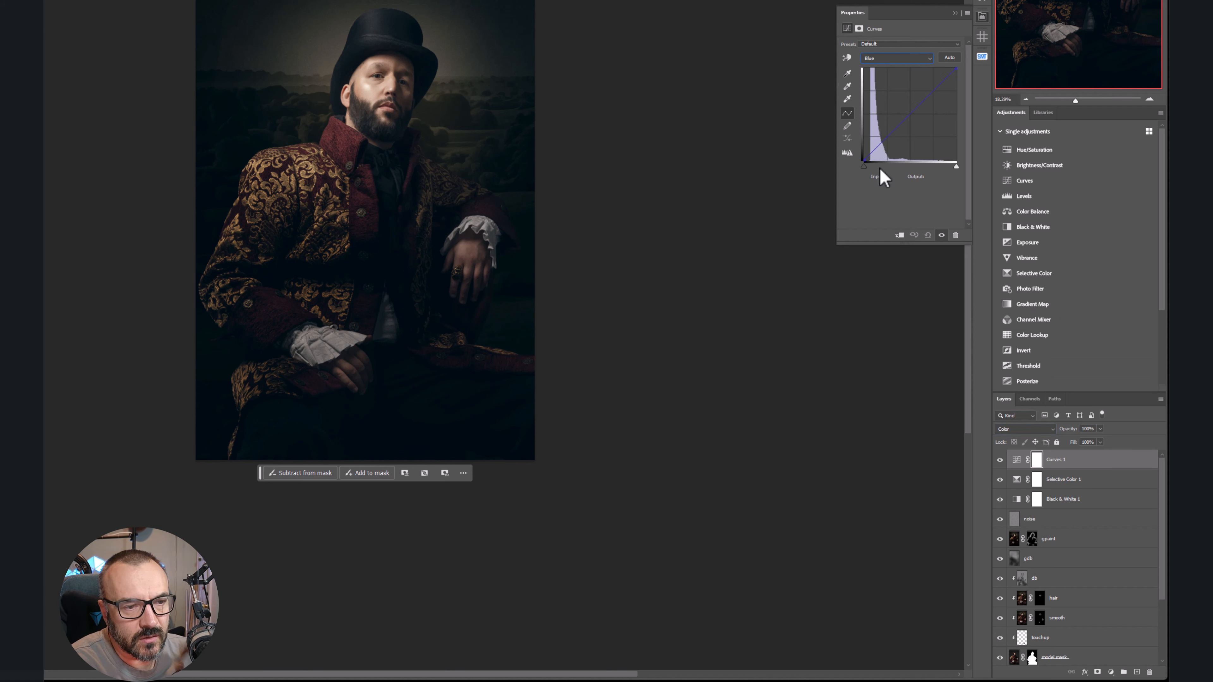
pyautogui.moveTo(863, 160); pyautogui.dragTo(863, 155)
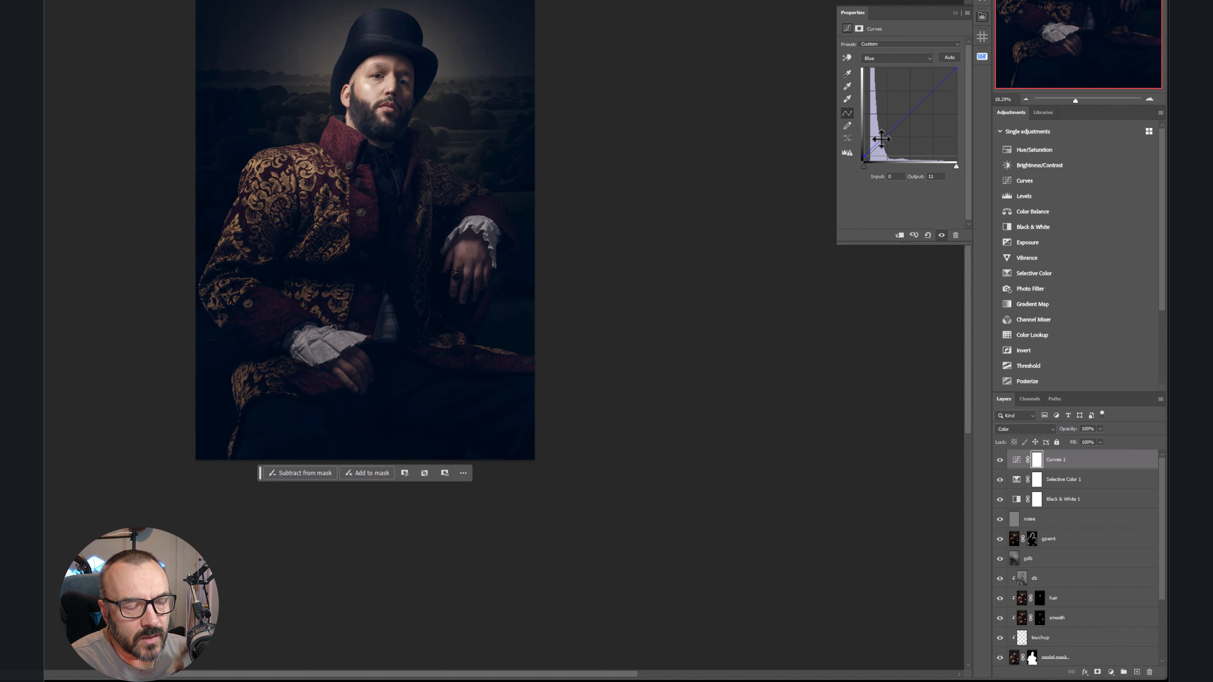
pyautogui.moveTo(908, 113); pyautogui.dragTo(908, 121)
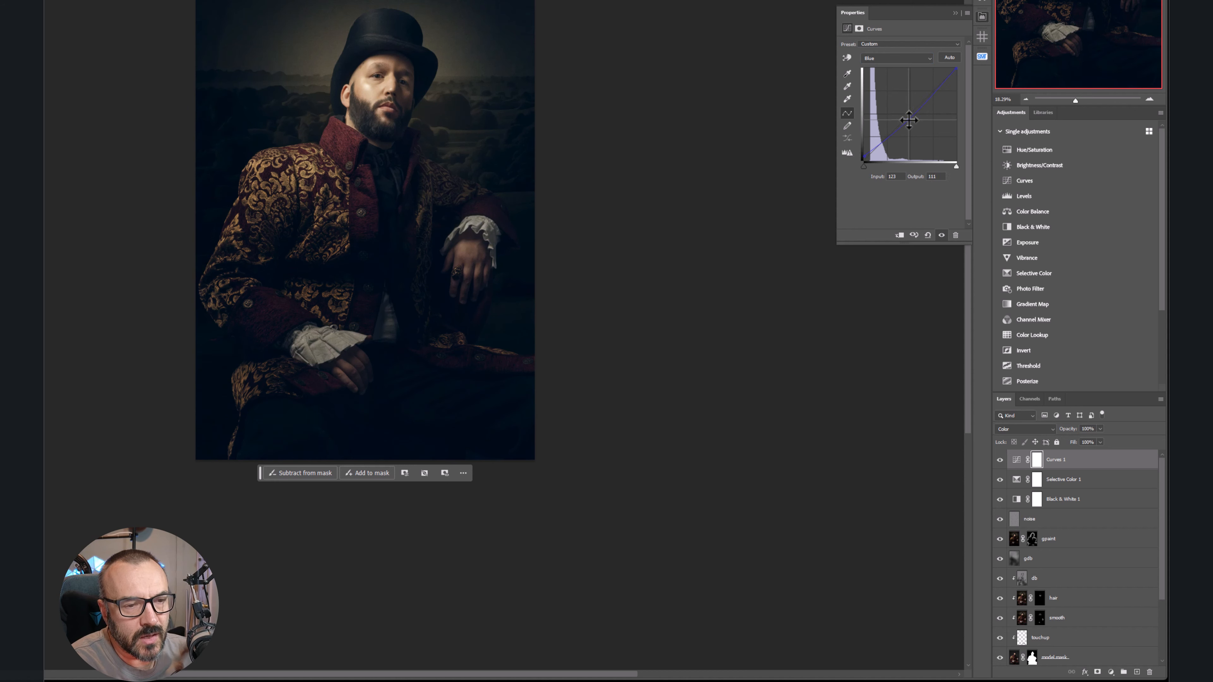
pyautogui.click(863, 156)
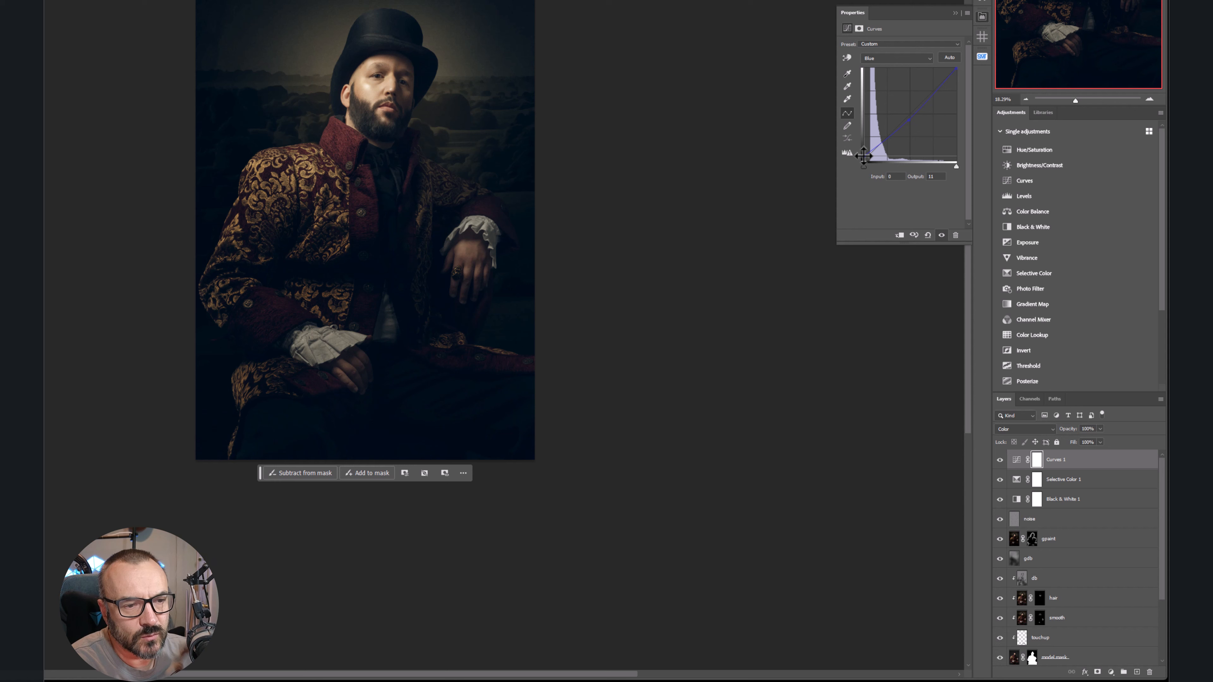
pyautogui.moveTo(863, 156); pyautogui.dragTo(858, 154)
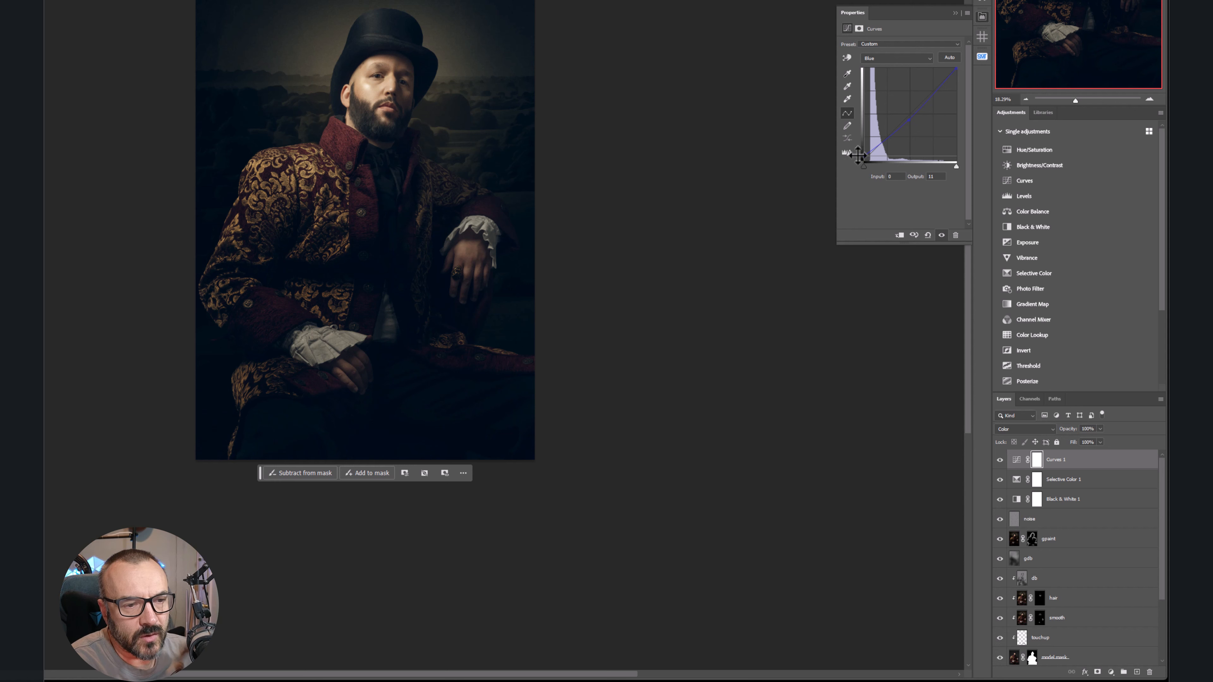
# - On the Red curve, shift the black point slightly inward and set the midpoint to input 120, output 124
pyautogui.click(901, 57)
pyautogui.click(885, 74)
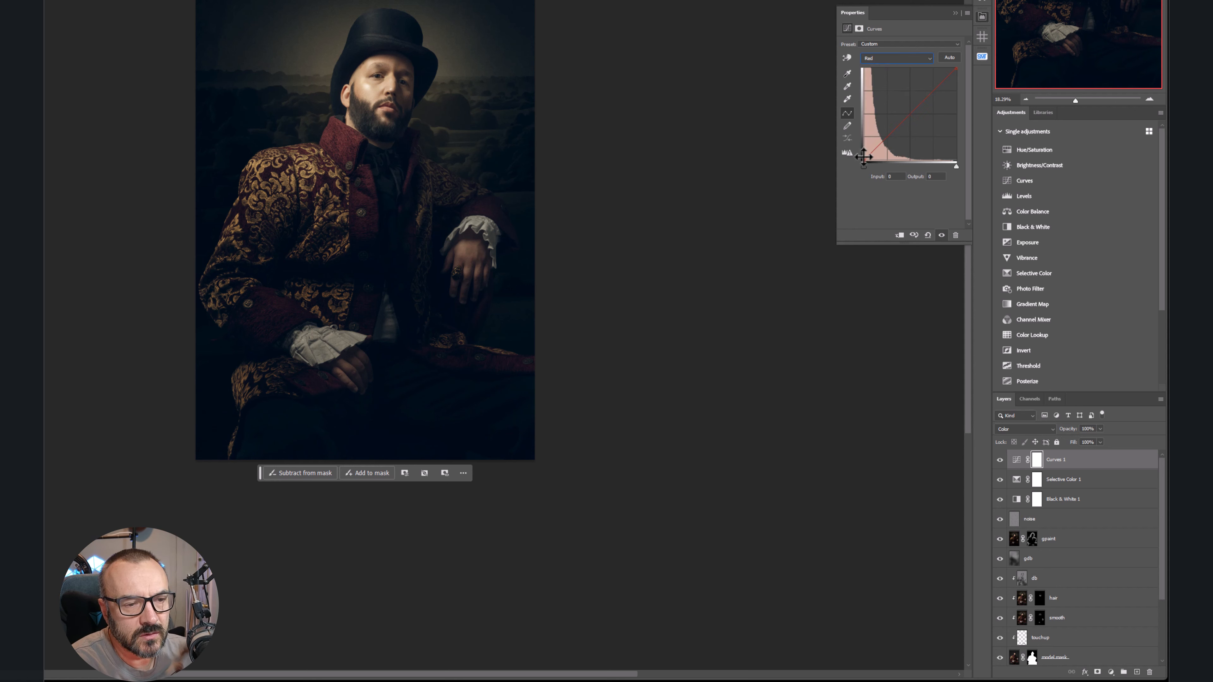
pyautogui.moveTo(863, 162); pyautogui.dragTo(864, 163)
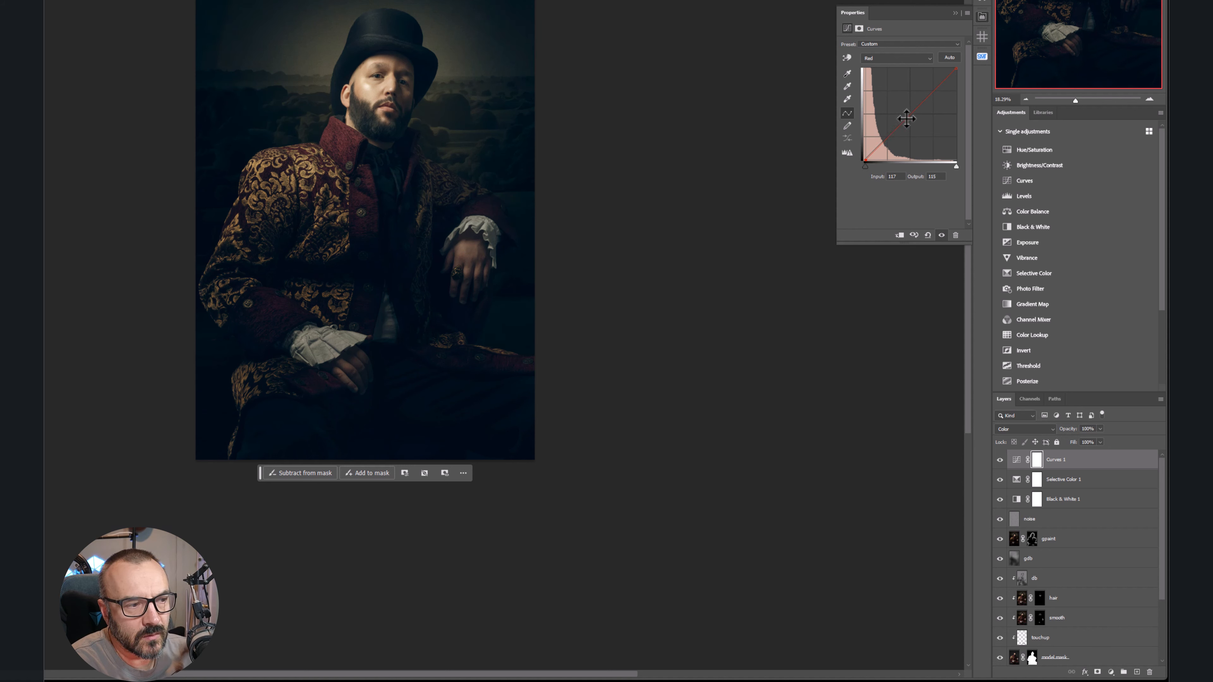
pyautogui.moveTo(906, 118); pyautogui.dragTo(905, 115)
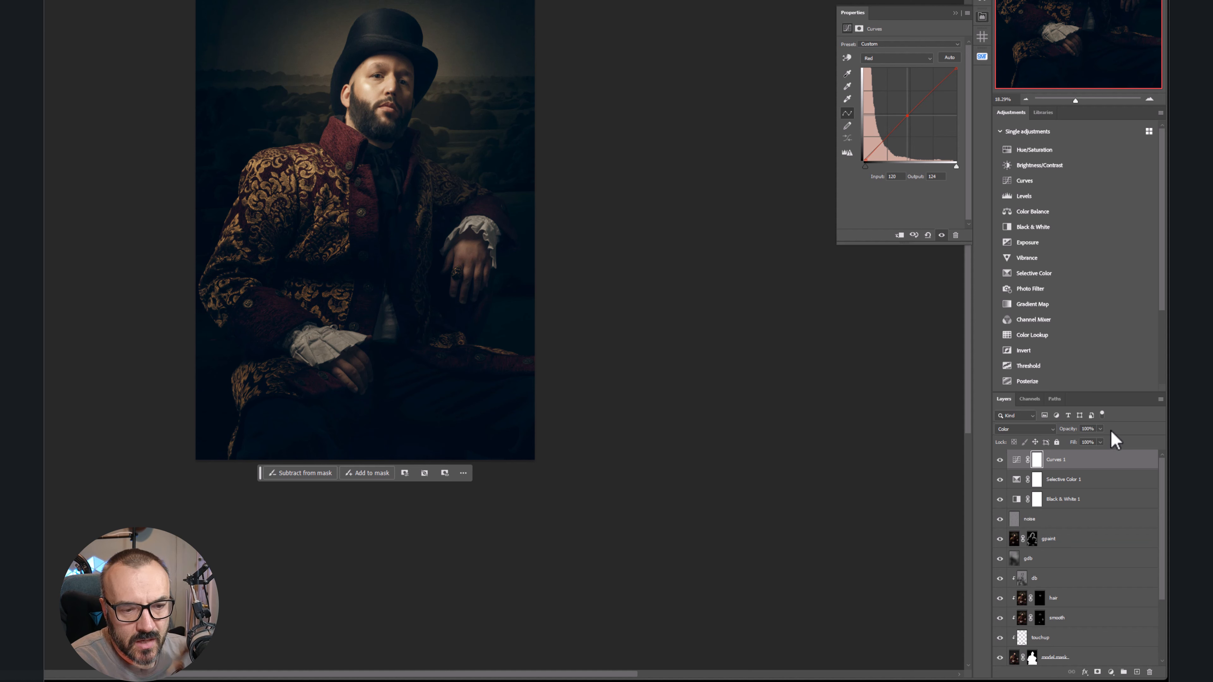
# - Reduce the Curves adjustment layer's opacity to soften the color grade
pyautogui.moveTo(1100, 429); pyautogui.dragTo(1069, 447)
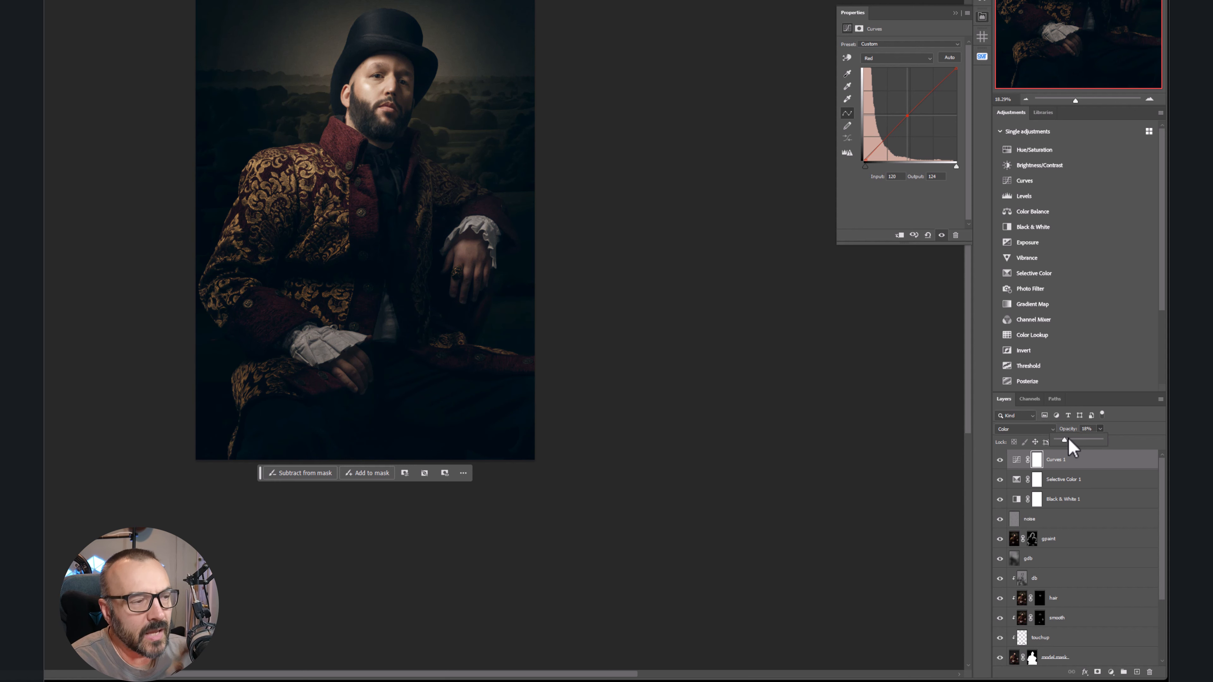
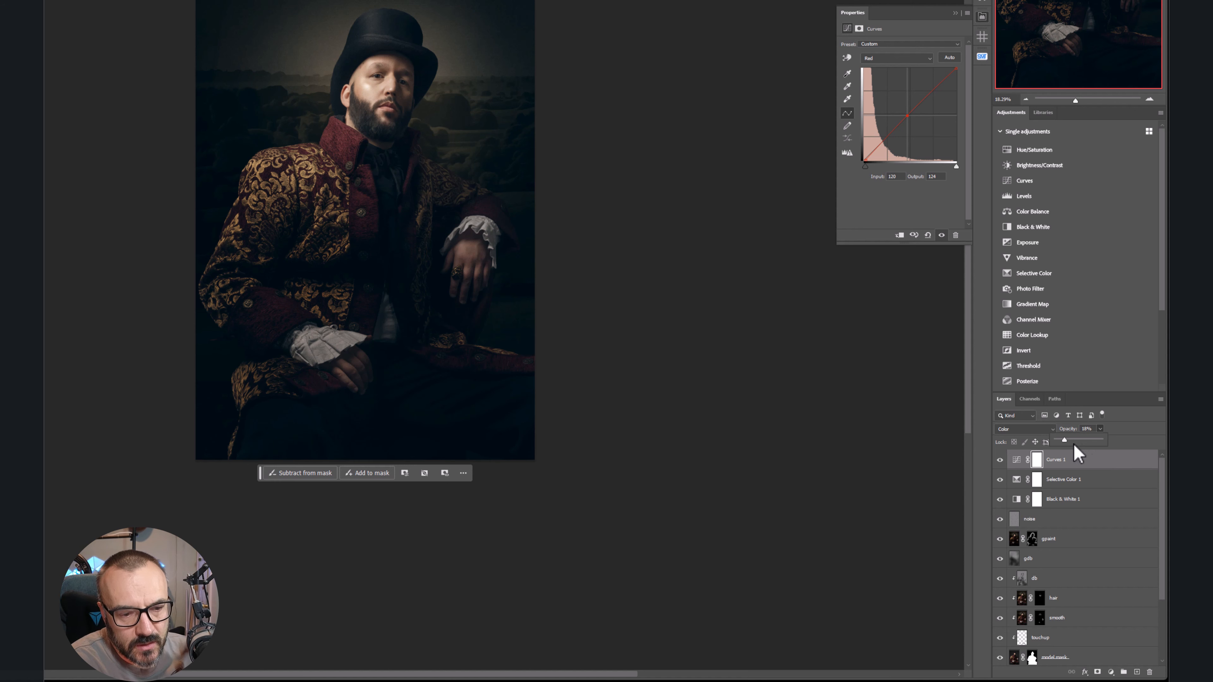
pyautogui.moveTo(1068, 440)
pyautogui.mouseDown()
pyautogui.moveTo(1122, 438)
pyautogui.moveTo(1062, 449)
pyautogui.mouseUp()
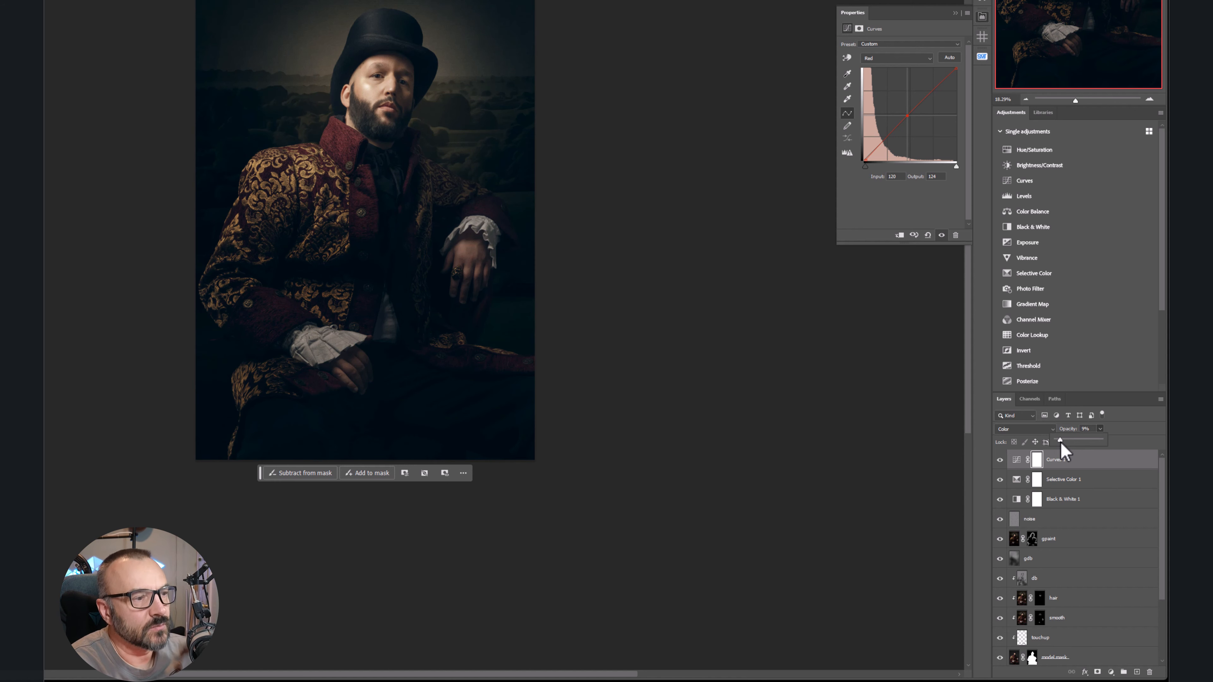
pyautogui.click(1105, 462)
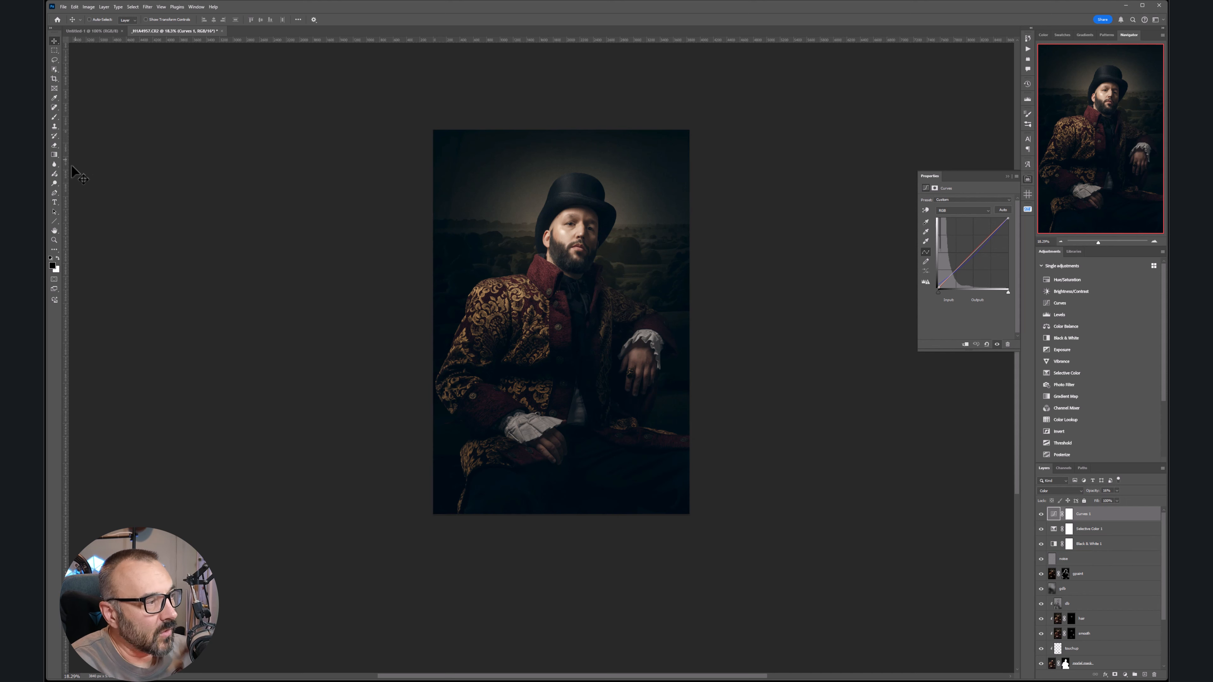
# - Add a text line over the lower part of the portrait with the photographer's name followed by "Fine Art Photography"
pyautogui.click(54, 202)
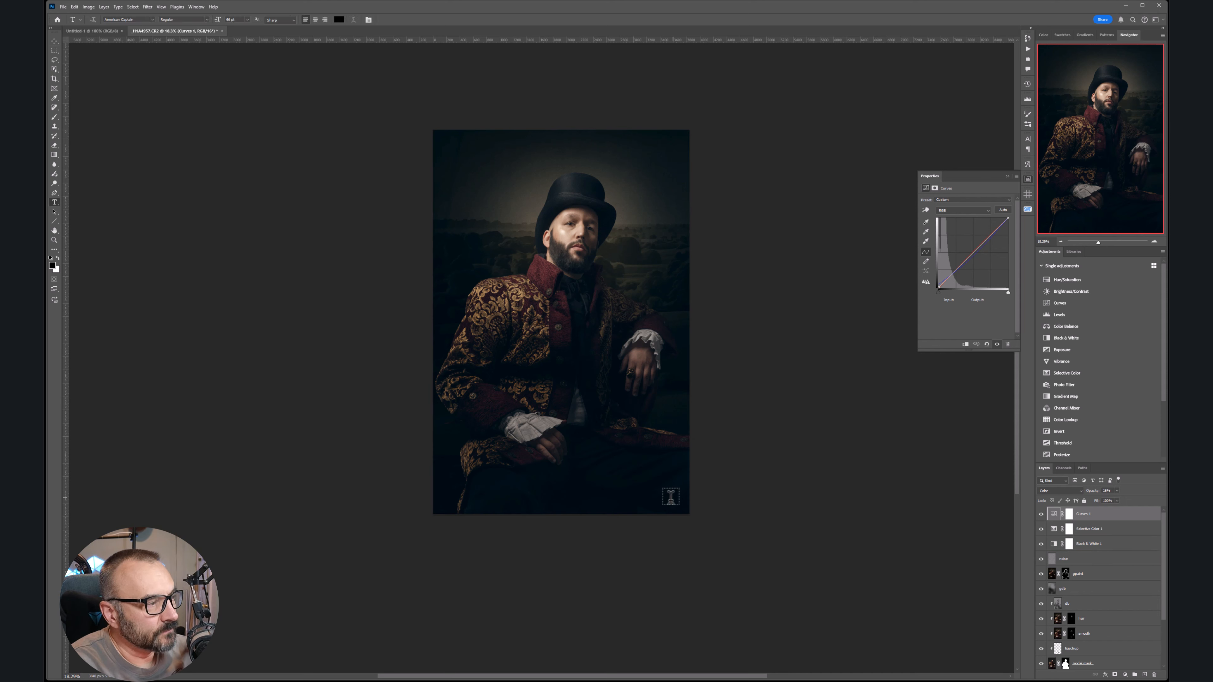
pyautogui.click(578, 480)
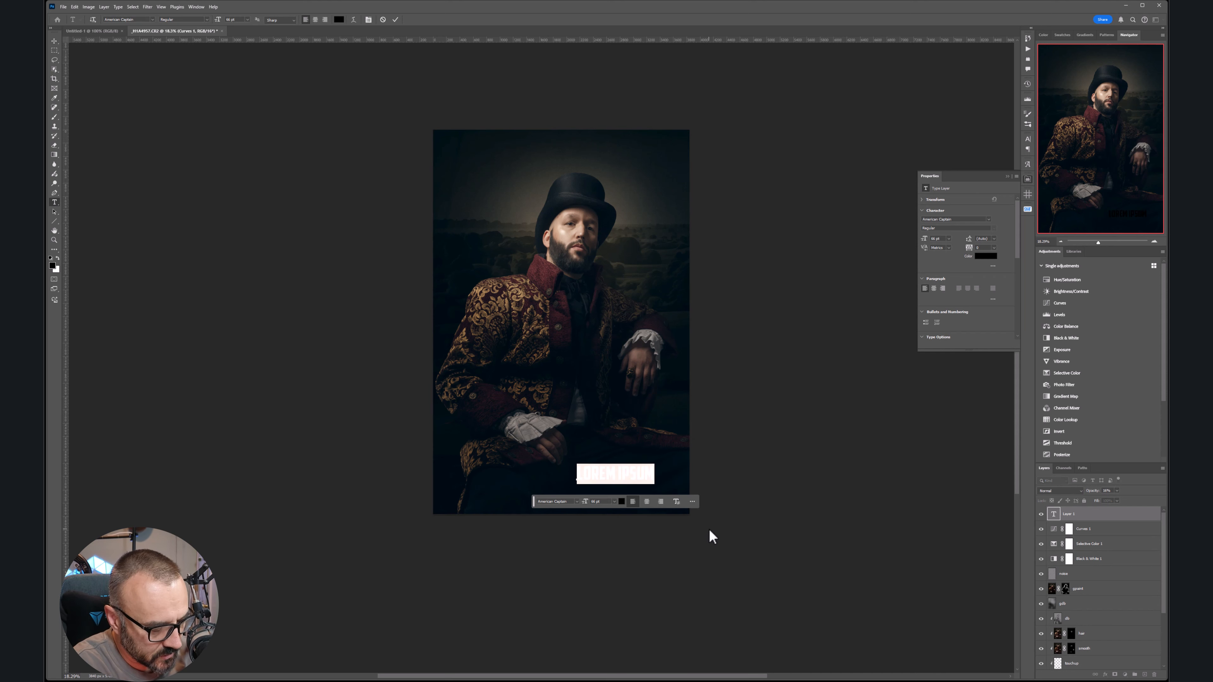
pyautogui.write('VLADIMIR F')
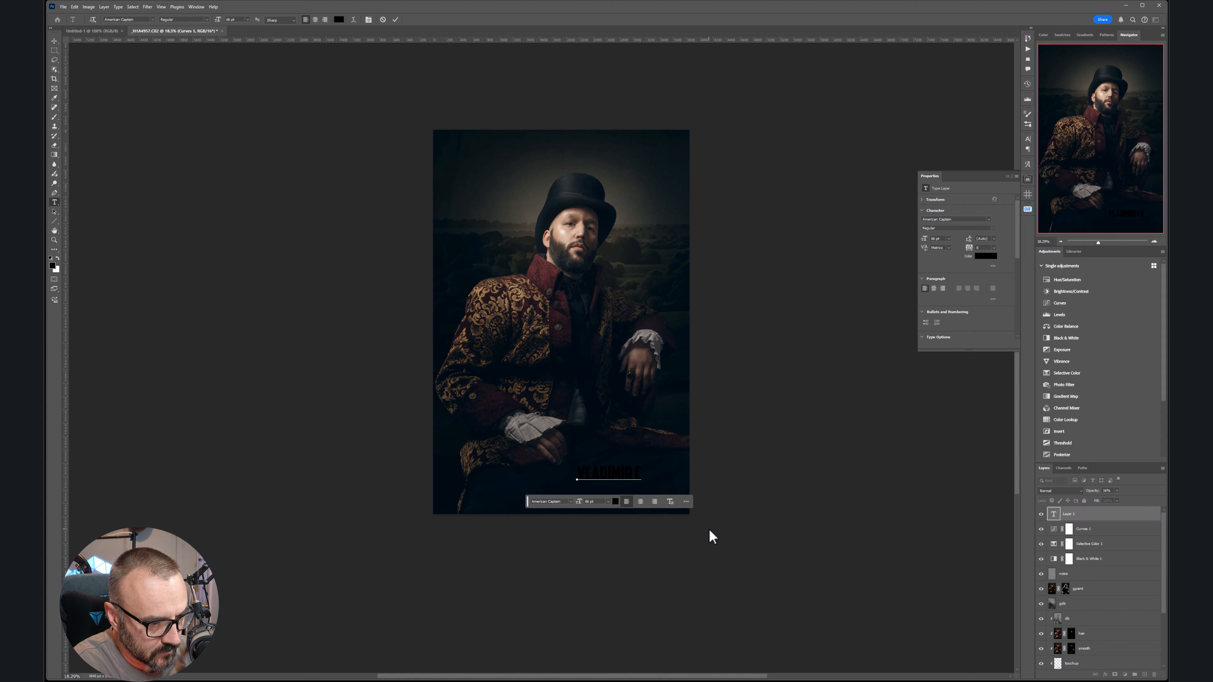
pyautogui.write('HOPINE')
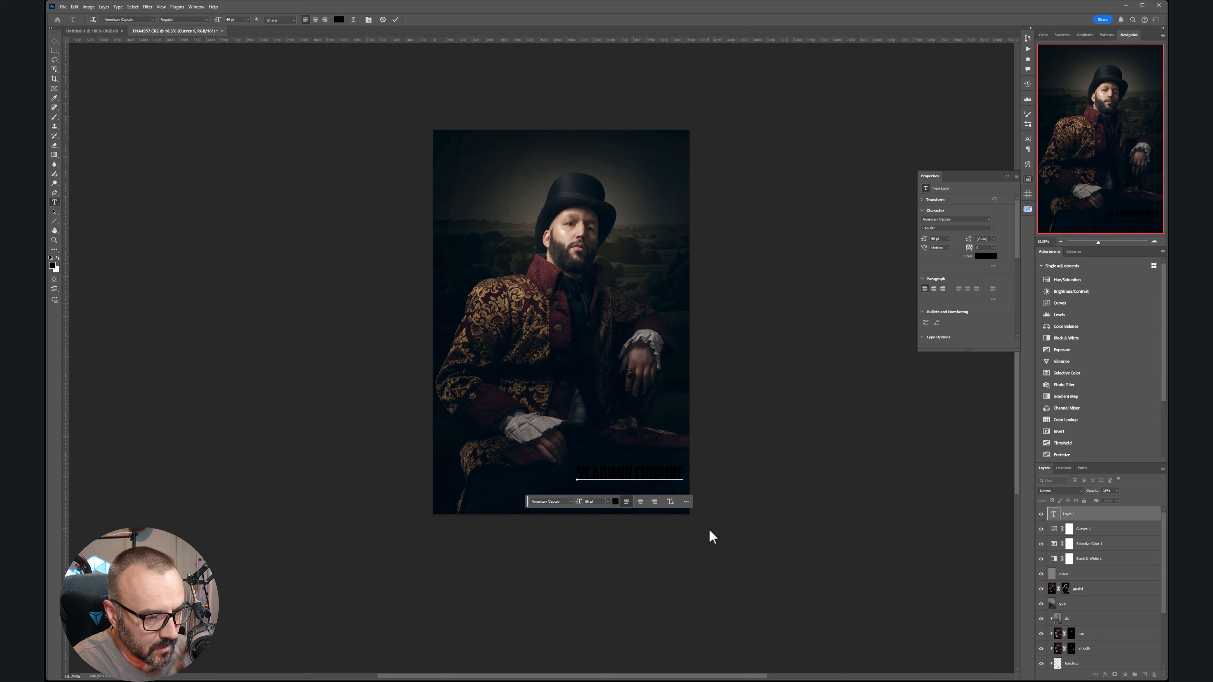
pyautogui.write(' PHOTOGRAPHY')
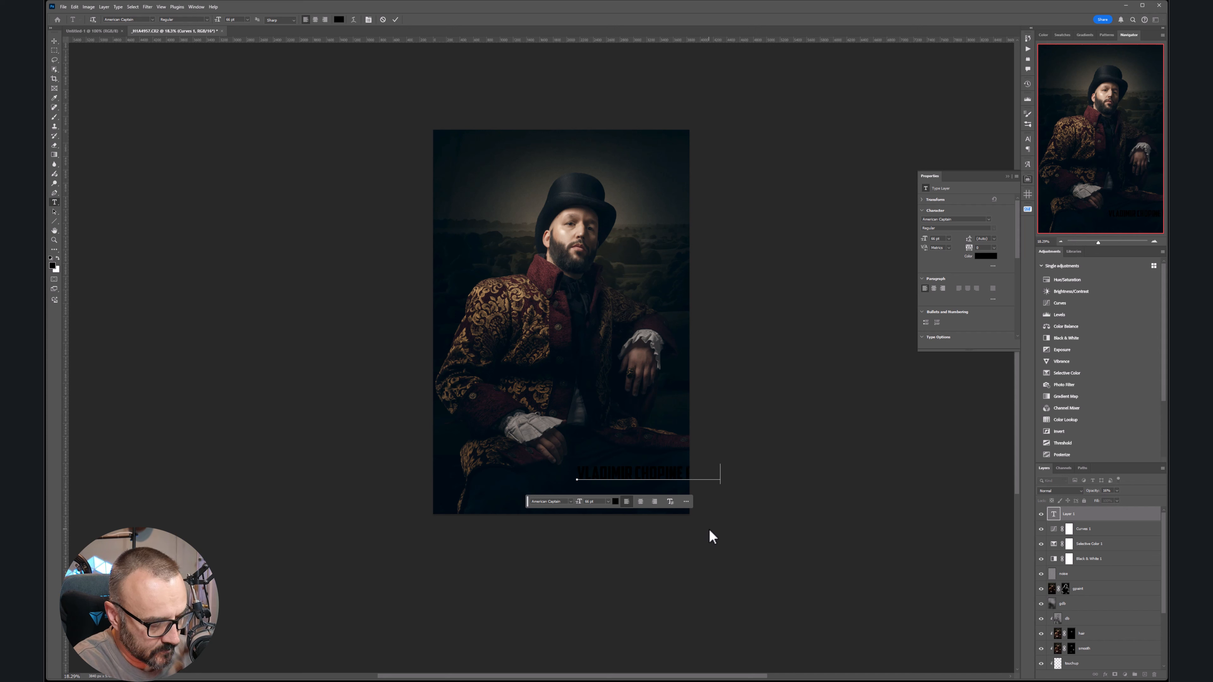
pyautogui.write('OGRAPHY')
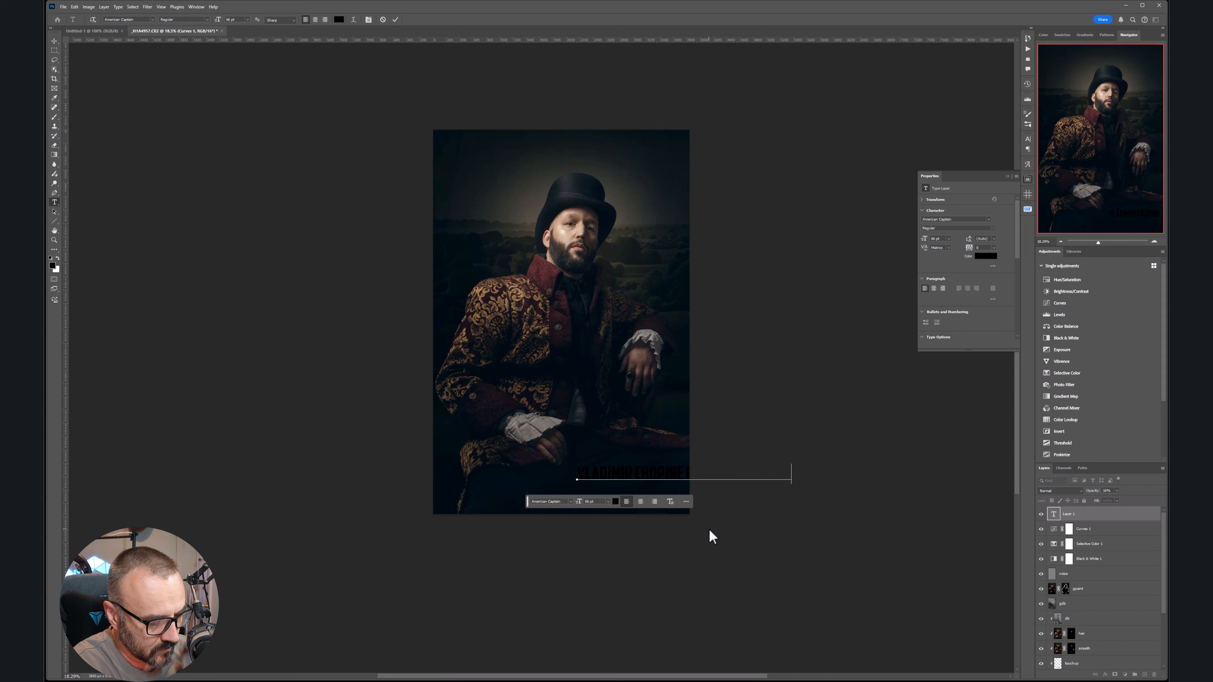
# - Change the whole signature text to a handwritten-style font and set its size to 20 pt
pyautogui.doubleClick(1053, 514)
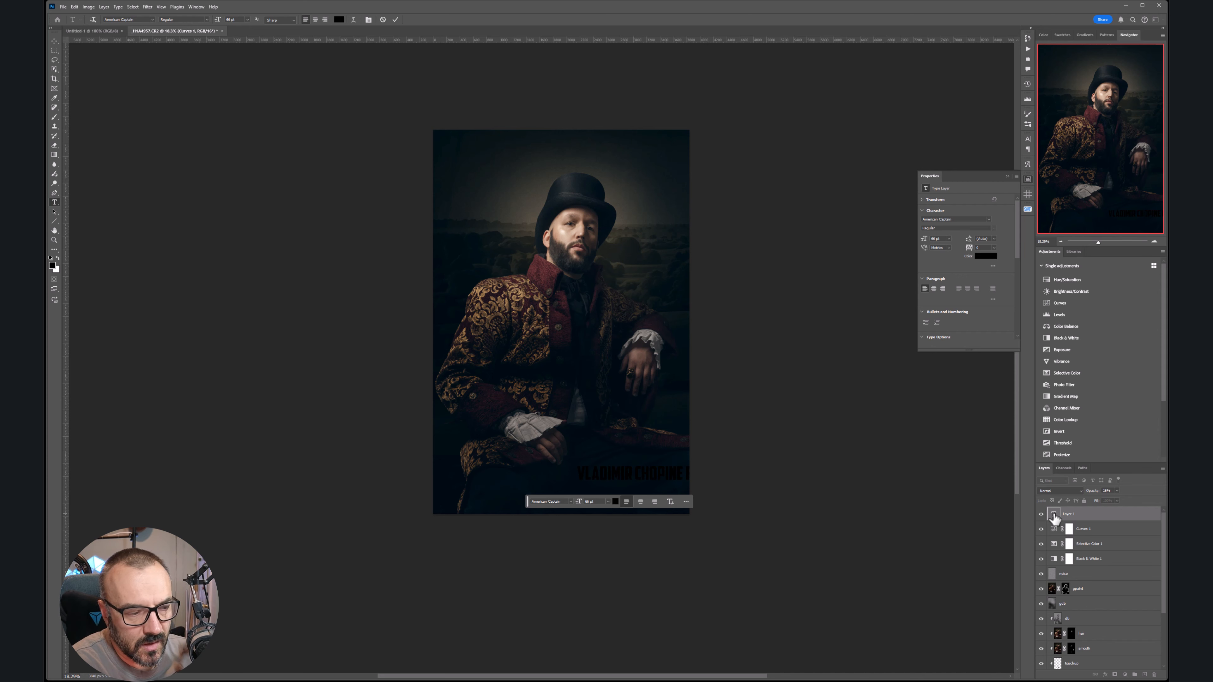
pyautogui.click(151, 19)
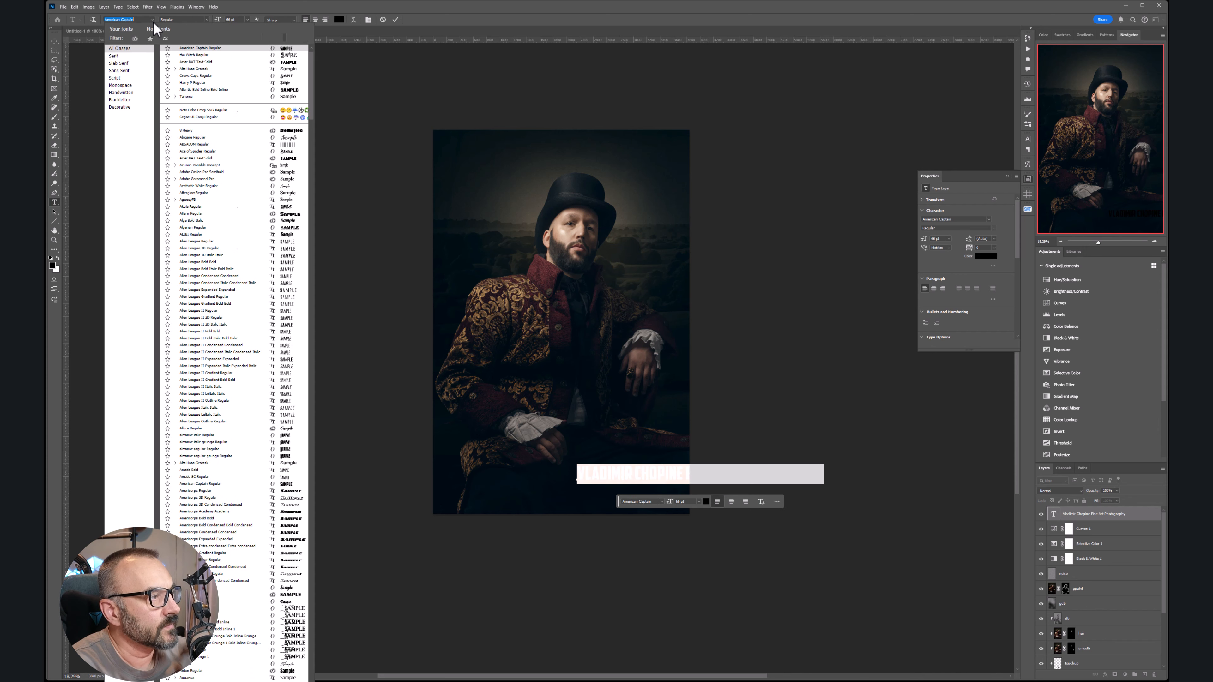
pyautogui.click(233, 56)
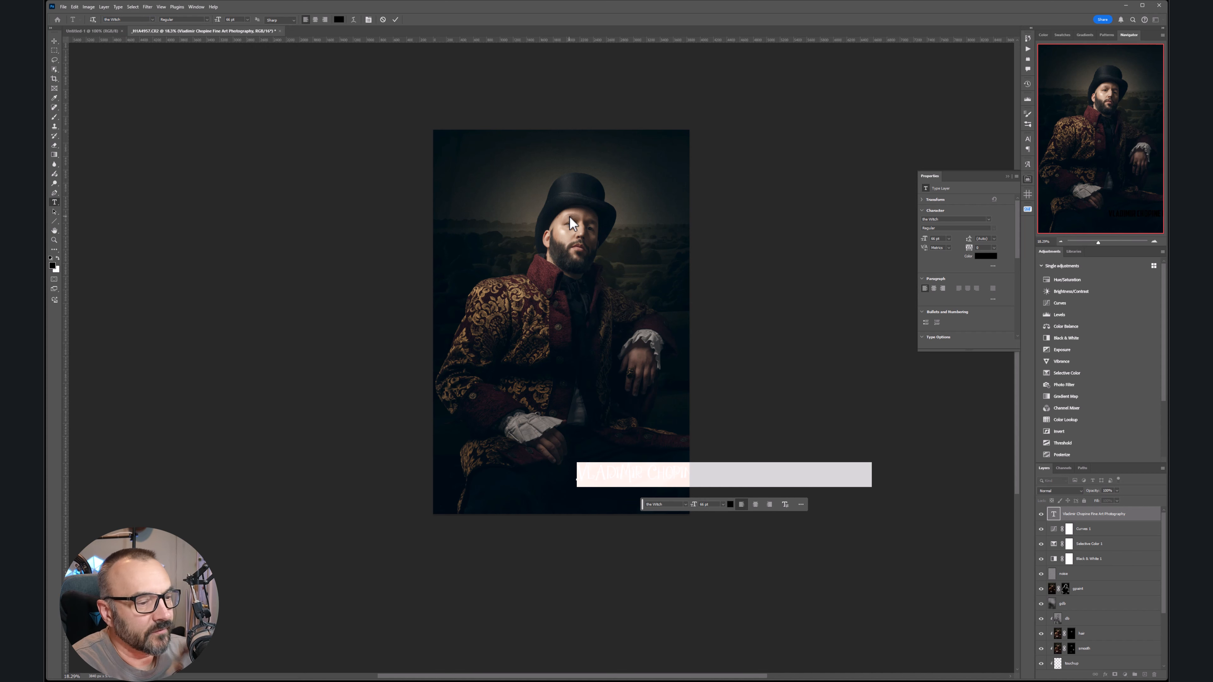
pyautogui.click(214, 21)
pyautogui.write('20')
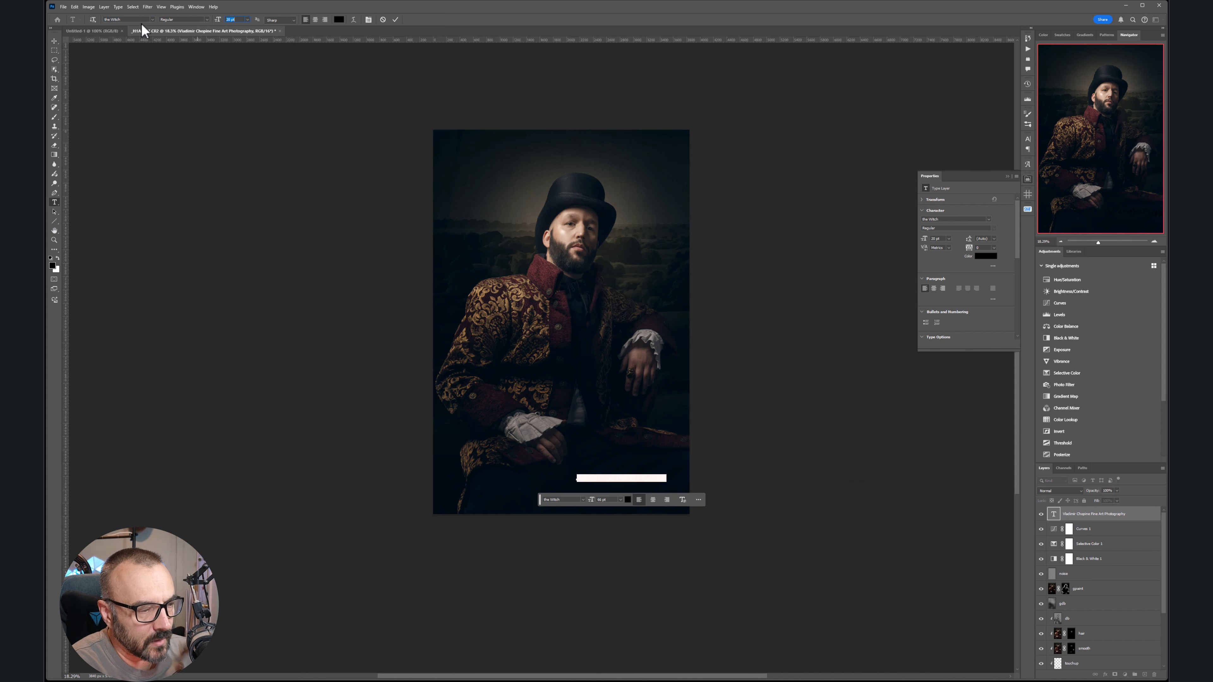
pyautogui.press('Return')
# - Set the signature text color to white
pyautogui.click(338, 20)
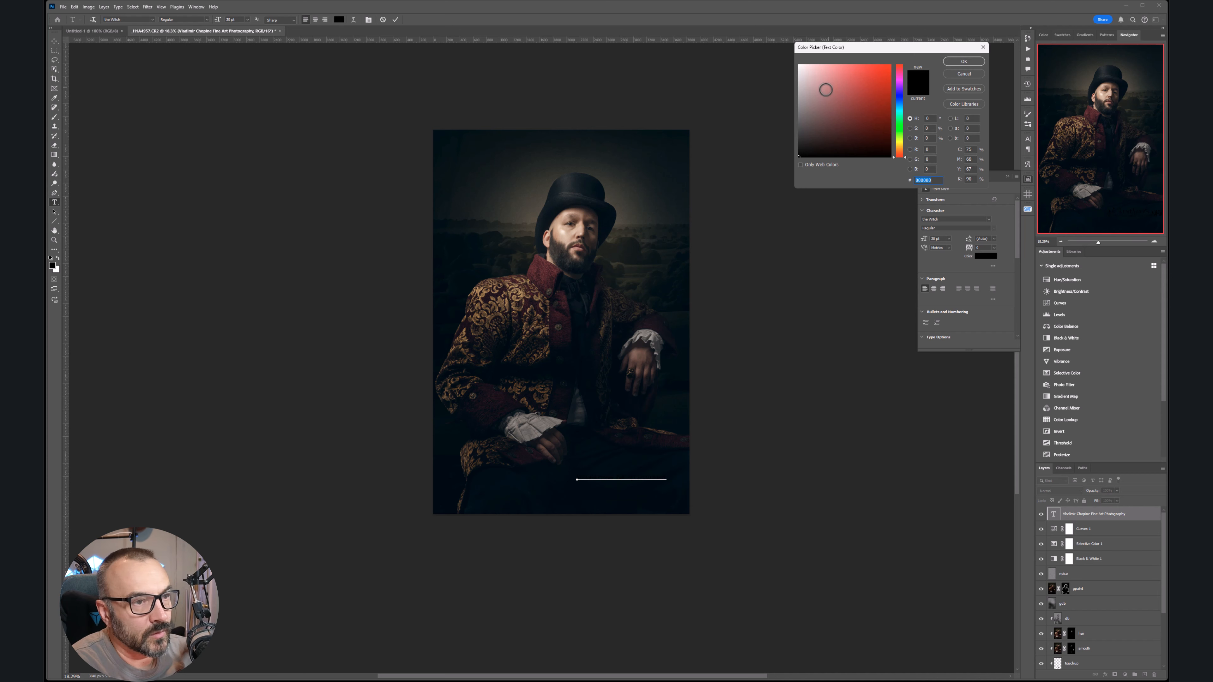
pyautogui.moveTo(817, 89); pyautogui.dragTo(799, 65)
pyautogui.click(964, 61)
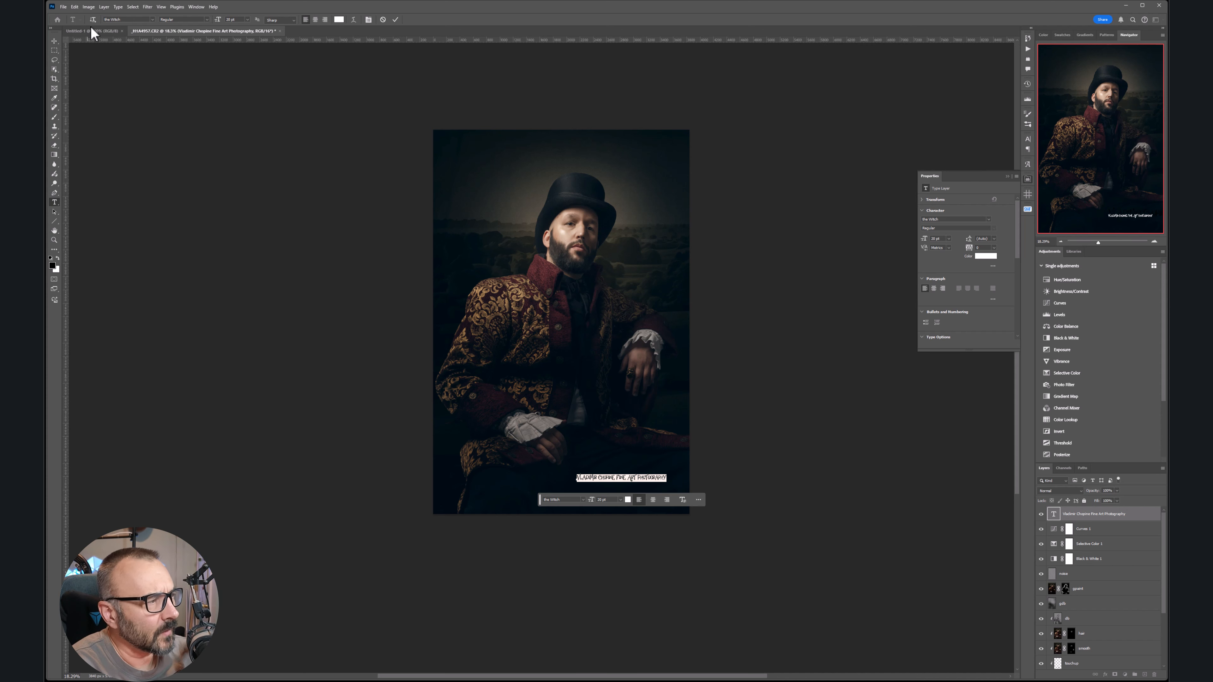
# - Change the signature's font to Acier BAT Text Solid and move the text down near the portrait's bottom edge
pyautogui.click(152, 20)
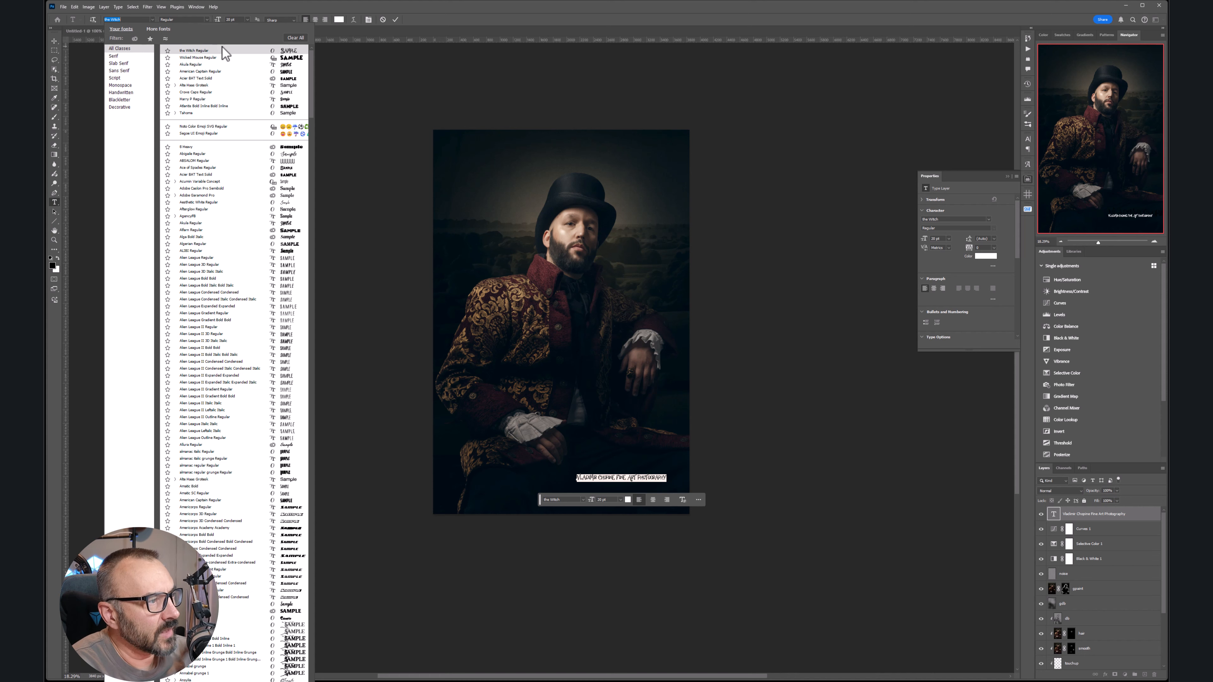
pyautogui.click(226, 78)
pyautogui.click(54, 41)
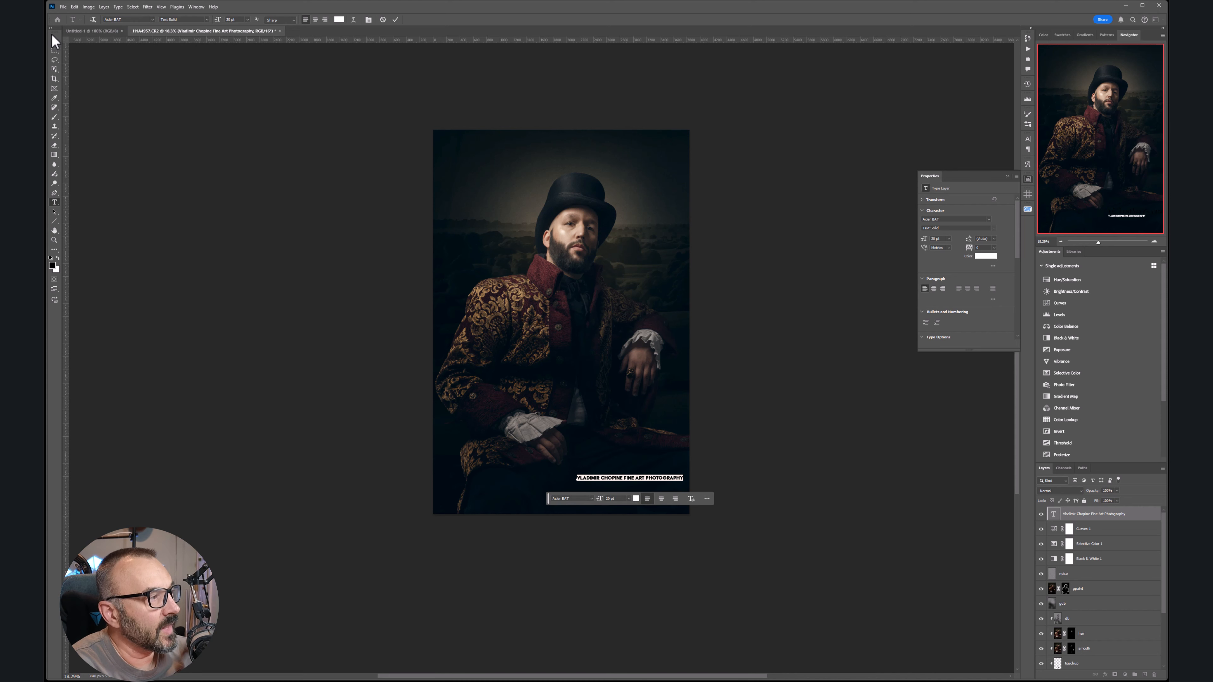
pyautogui.moveTo(616, 485); pyautogui.dragTo(615, 508)
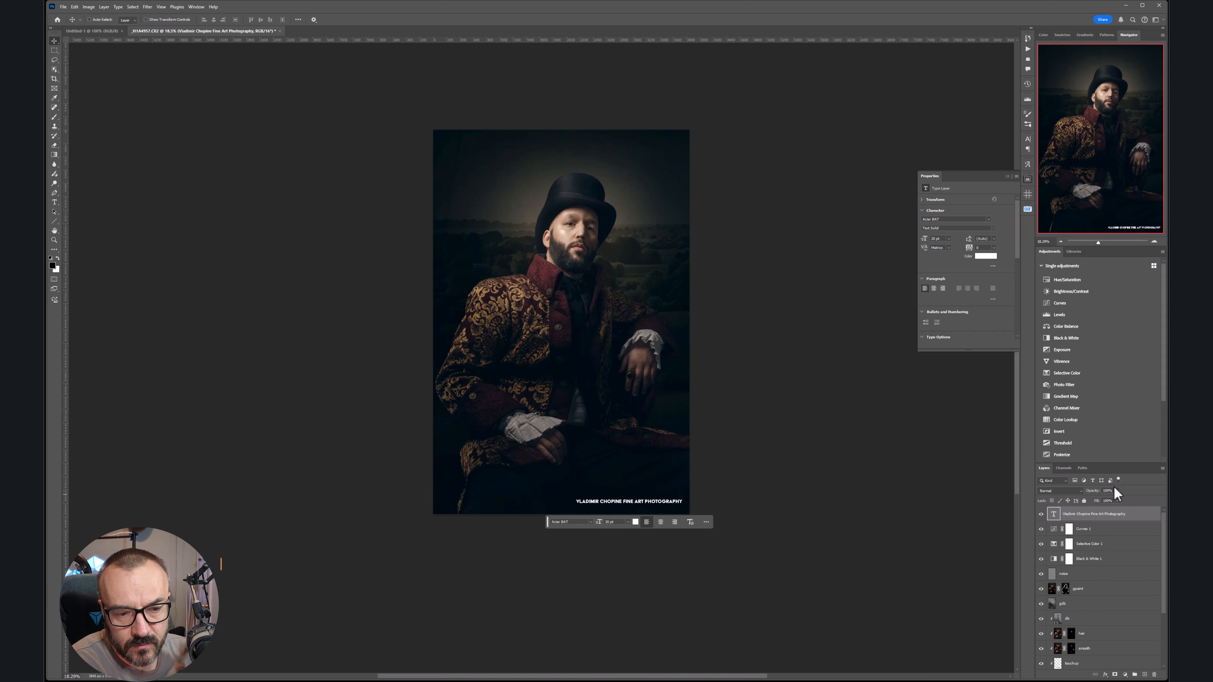
# - Lower the signature text layer's opacity to 2%
pyautogui.click(1084, 499)
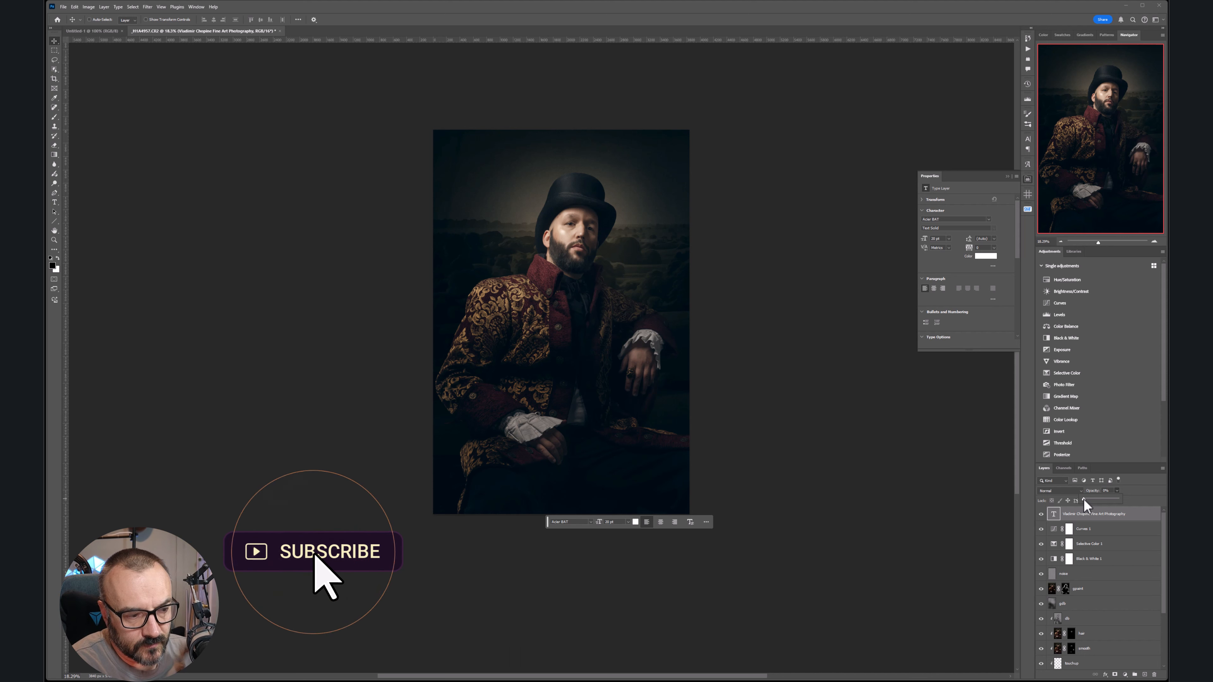
pyautogui.moveTo(1083, 499); pyautogui.dragTo(1084, 499)
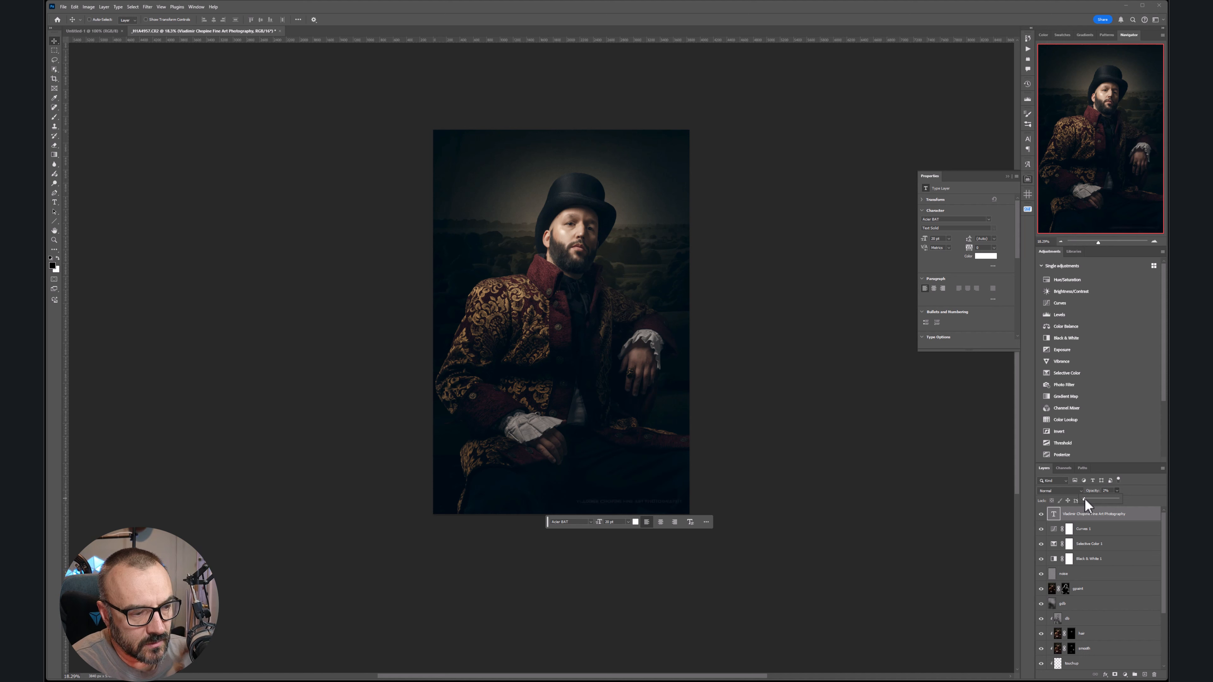
pyautogui.keyDown('ctrl'); pyautogui.click(671, 470); pyautogui.keyUp('ctrl')
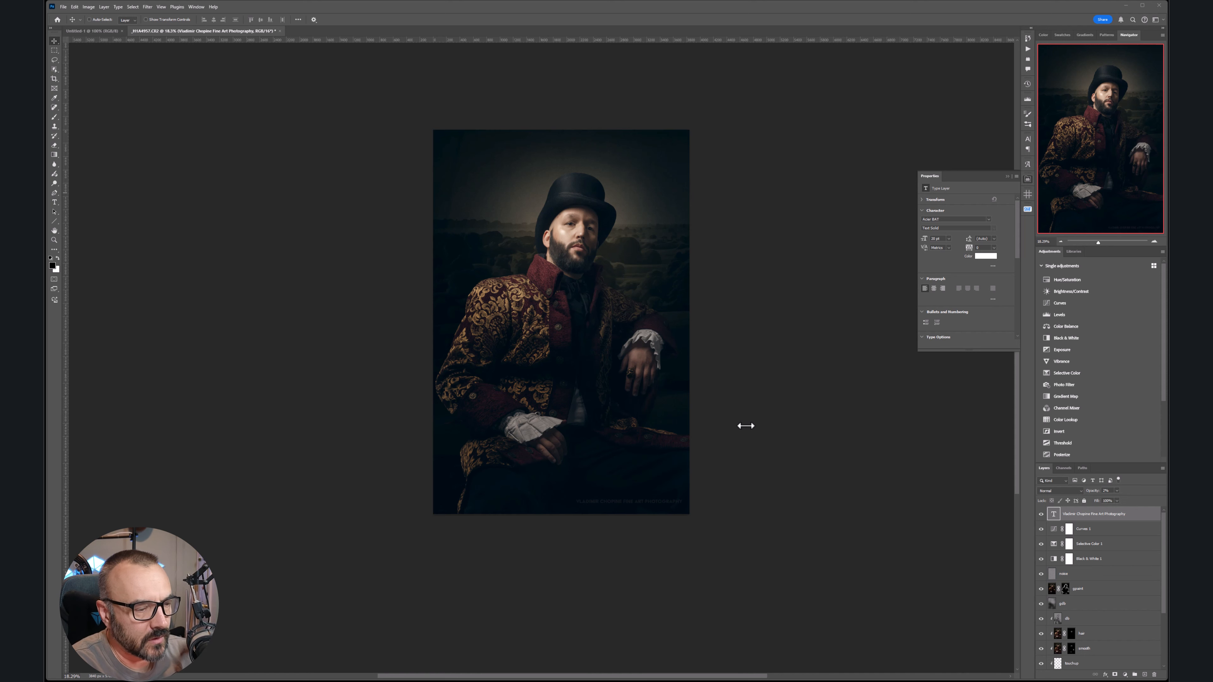
# - Duplicate the model layer to just below the landscape layer and set the copy's blending mode to Normal
pyautogui.click(1080, 575)
pyautogui.scroll(-3, 1080, 575)
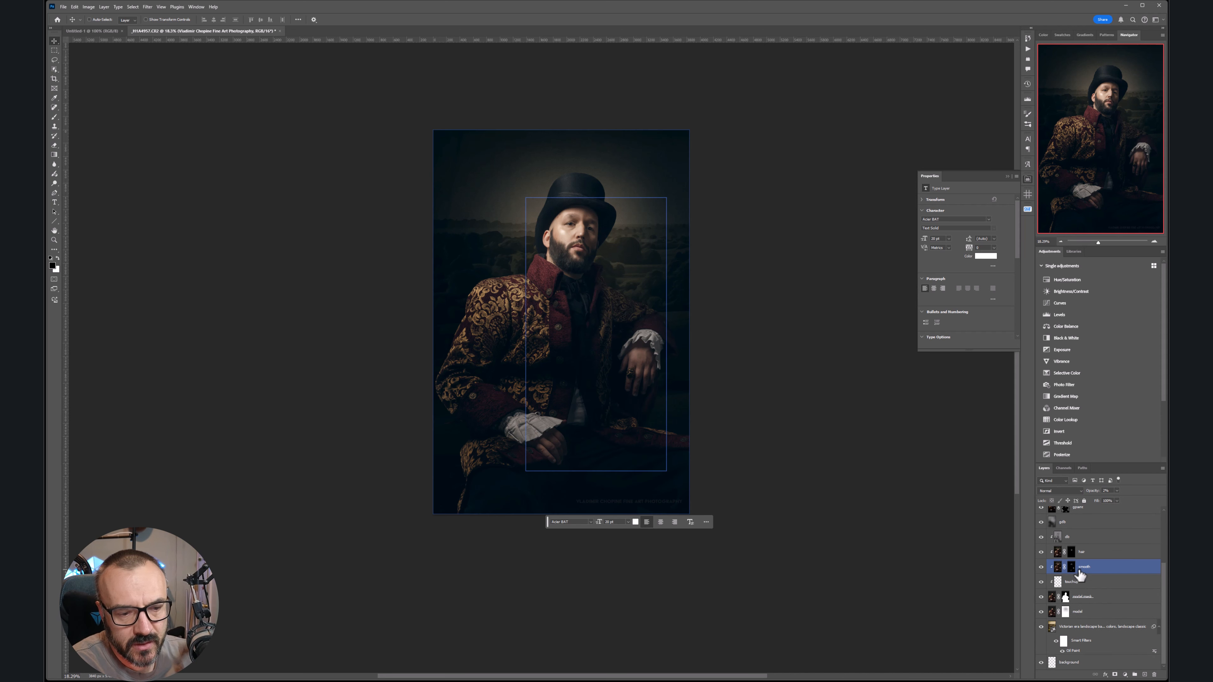
pyautogui.click(1133, 641)
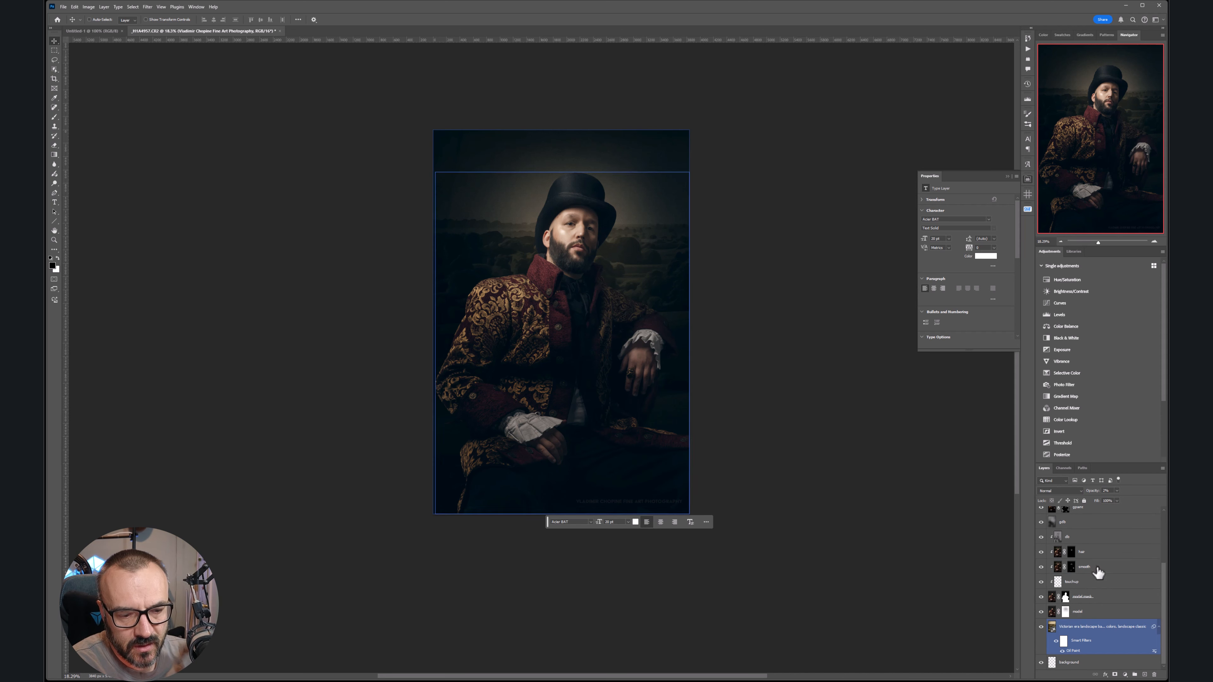
pyautogui.click(1060, 613)
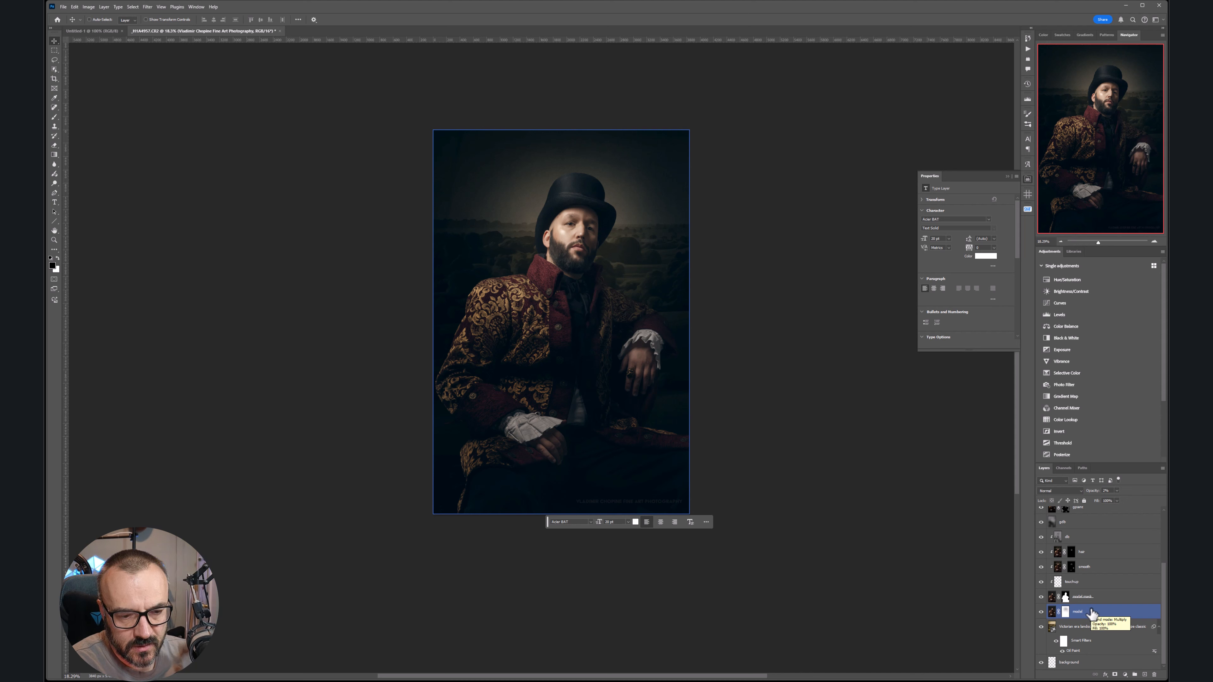
pyautogui.click(1103, 615)
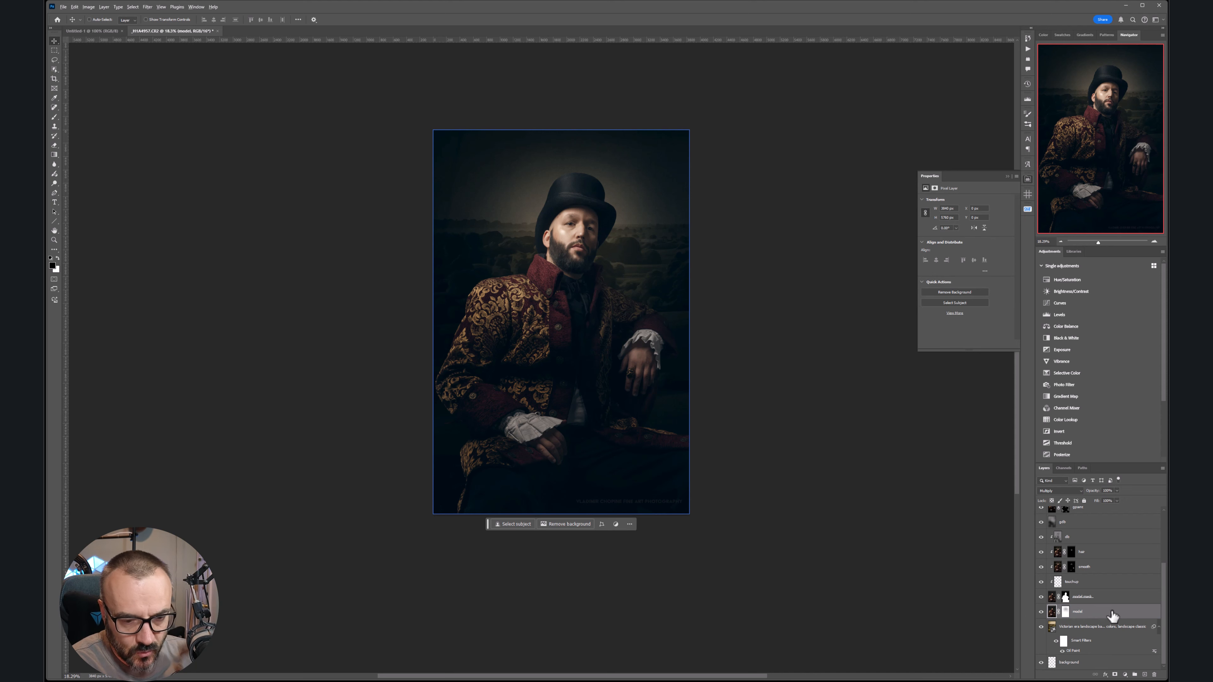
pyautogui.moveTo(1111, 616); pyautogui.dragTo(1098, 660)
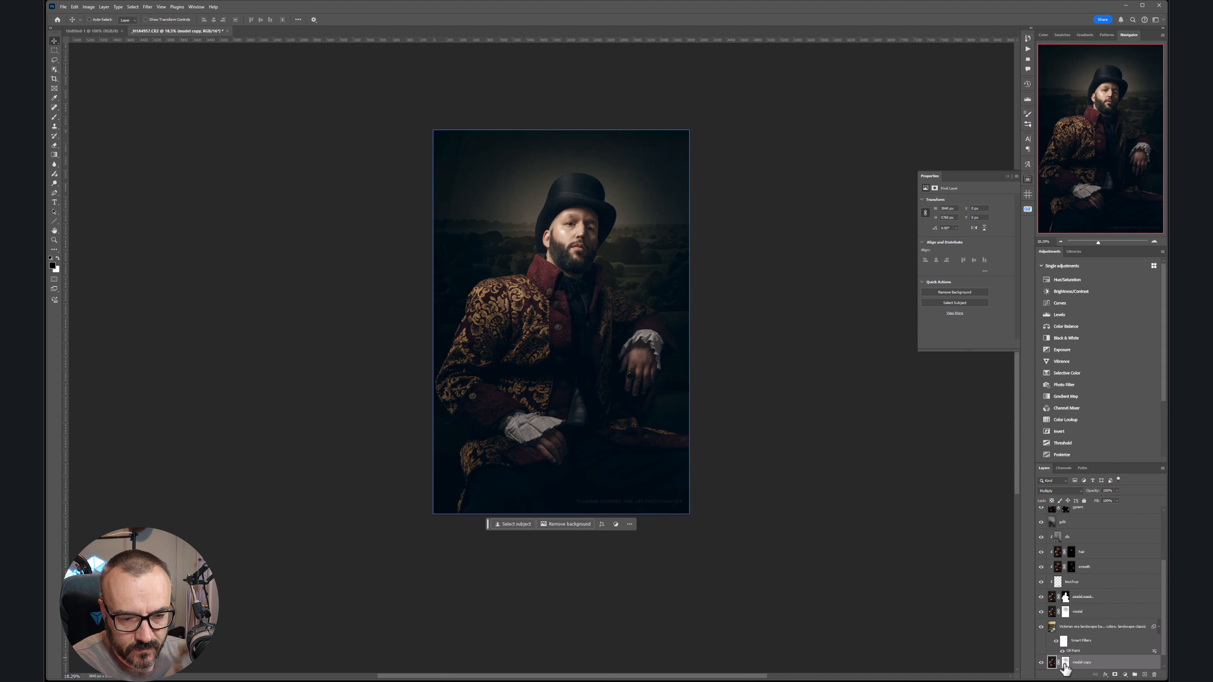
pyautogui.click(1078, 491)
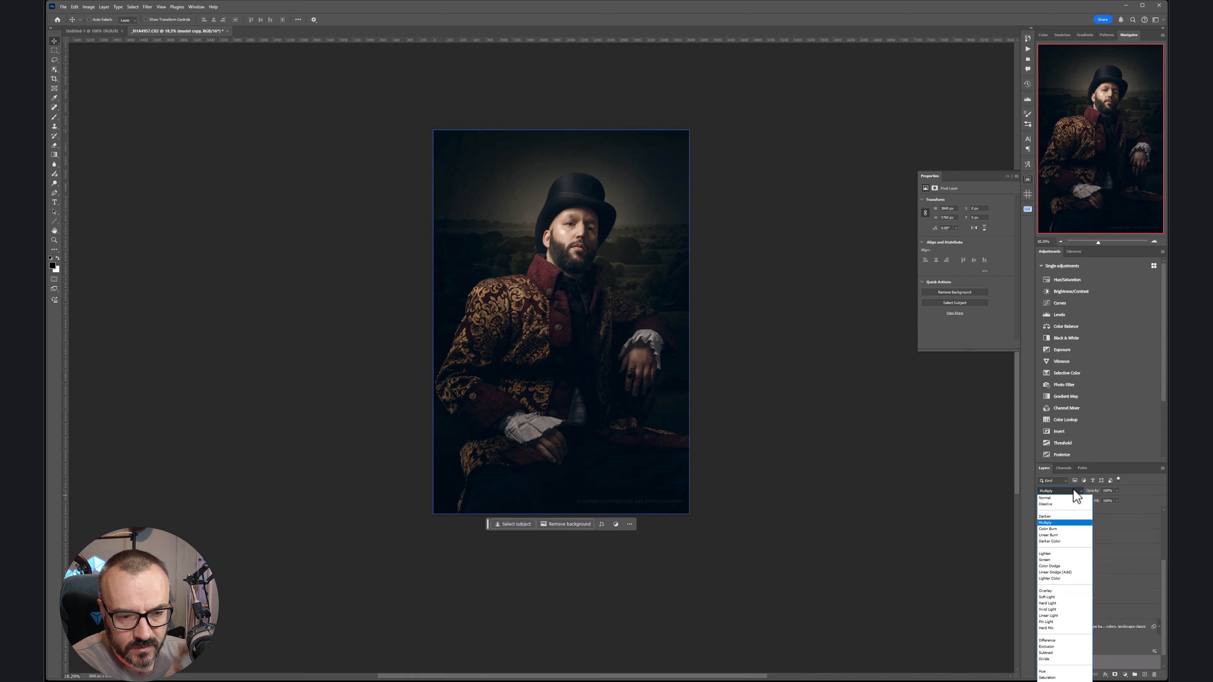
pyautogui.click(1050, 498)
# - Group all layers from the signature text down through the landscape layer and name the group "retouching"
pyautogui.click(1105, 626)
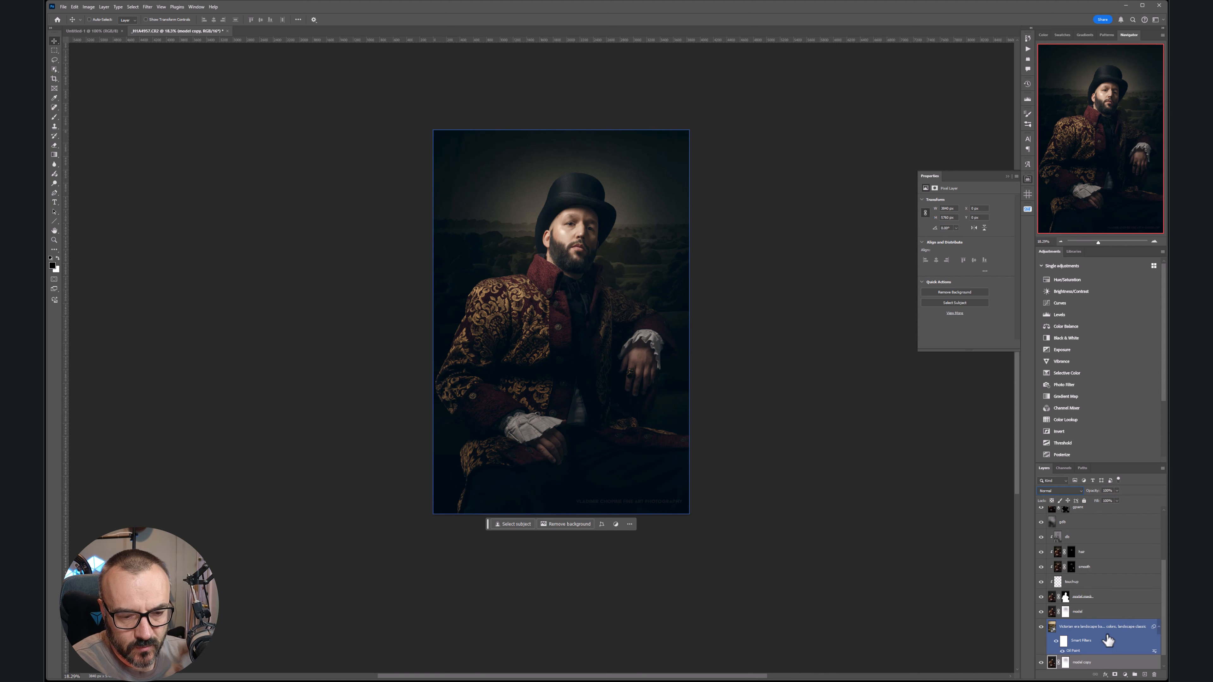
pyautogui.scroll(3, 1105, 626)
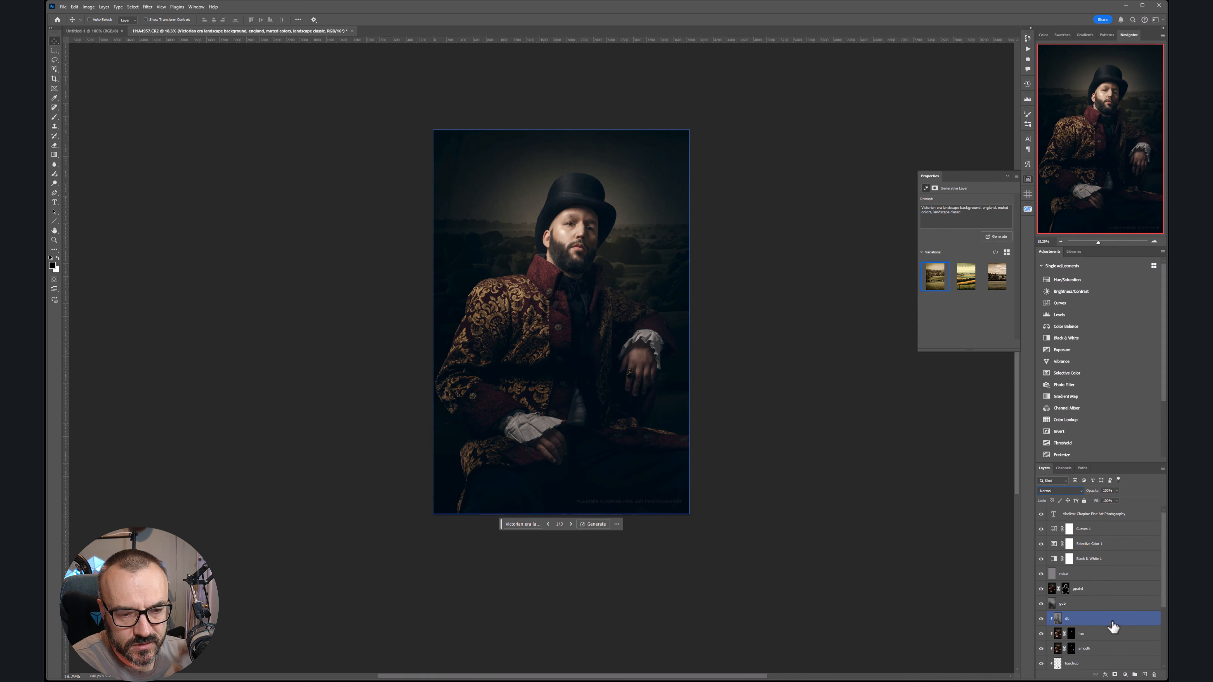
pyautogui.click(1107, 528)
pyautogui.keyDown('shift'); pyautogui.click(1105, 519); pyautogui.keyUp('shift')
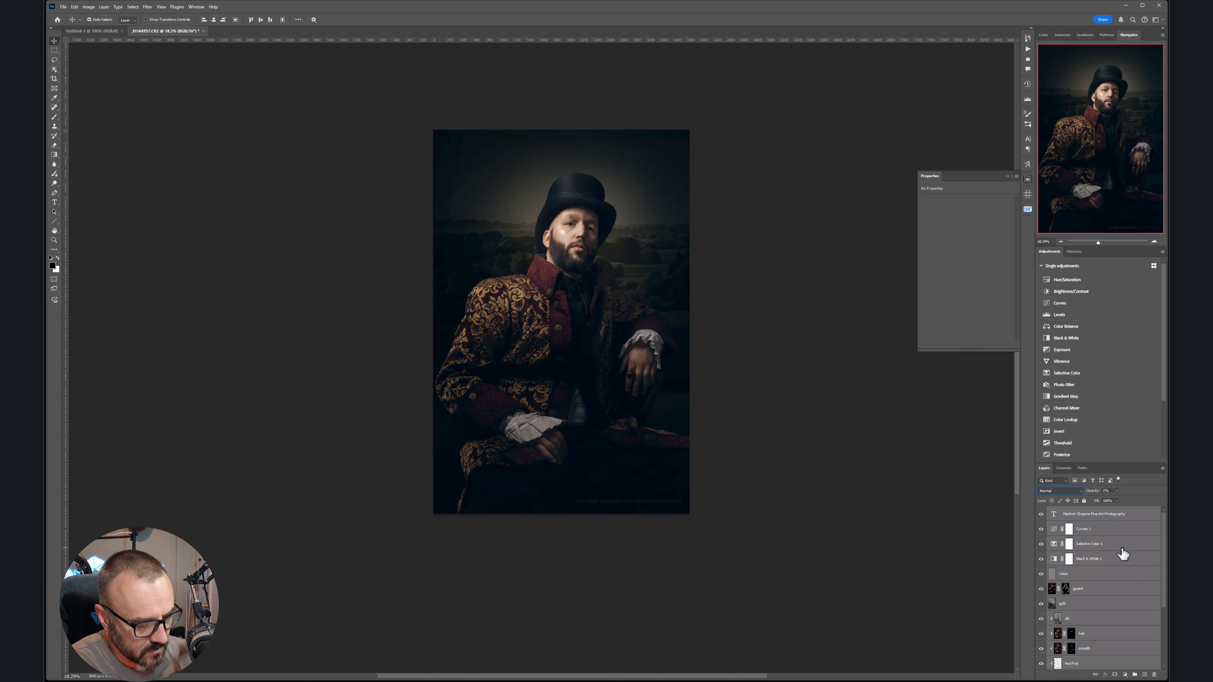
pyautogui.click(1124, 516)
pyautogui.scroll(-3, 1112, 573)
pyautogui.click(1112, 610)
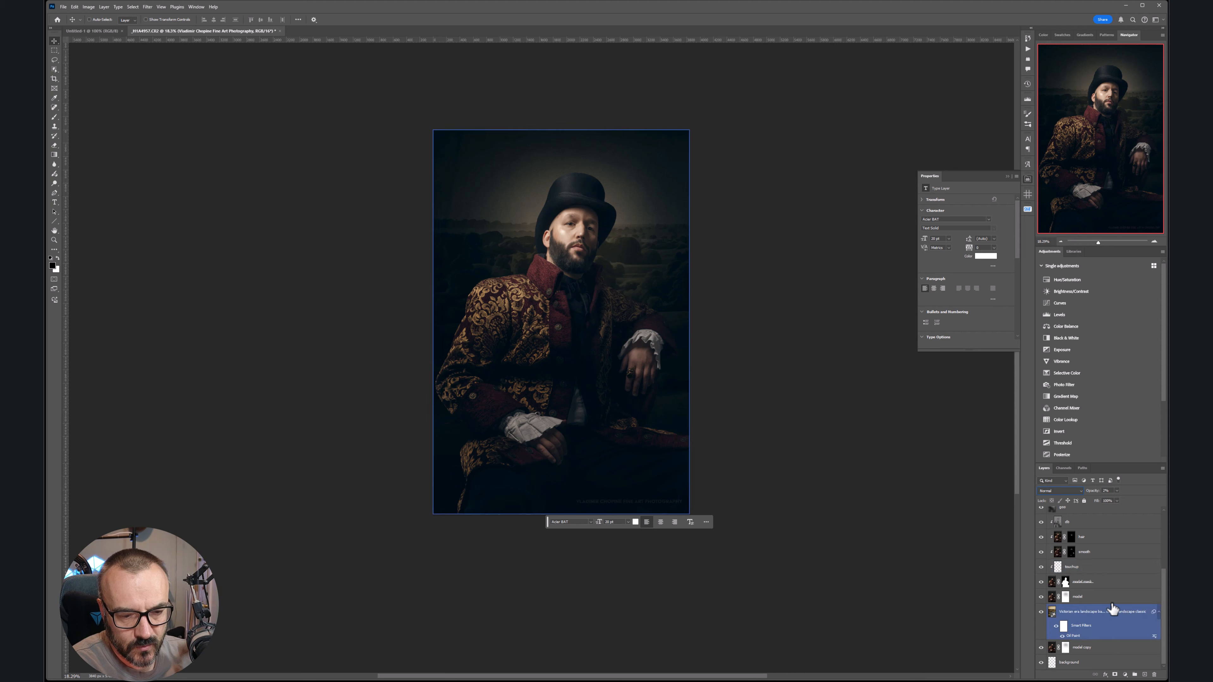
pyautogui.keyDown('shift'); pyautogui.click(1113, 614); pyautogui.keyUp('shift')
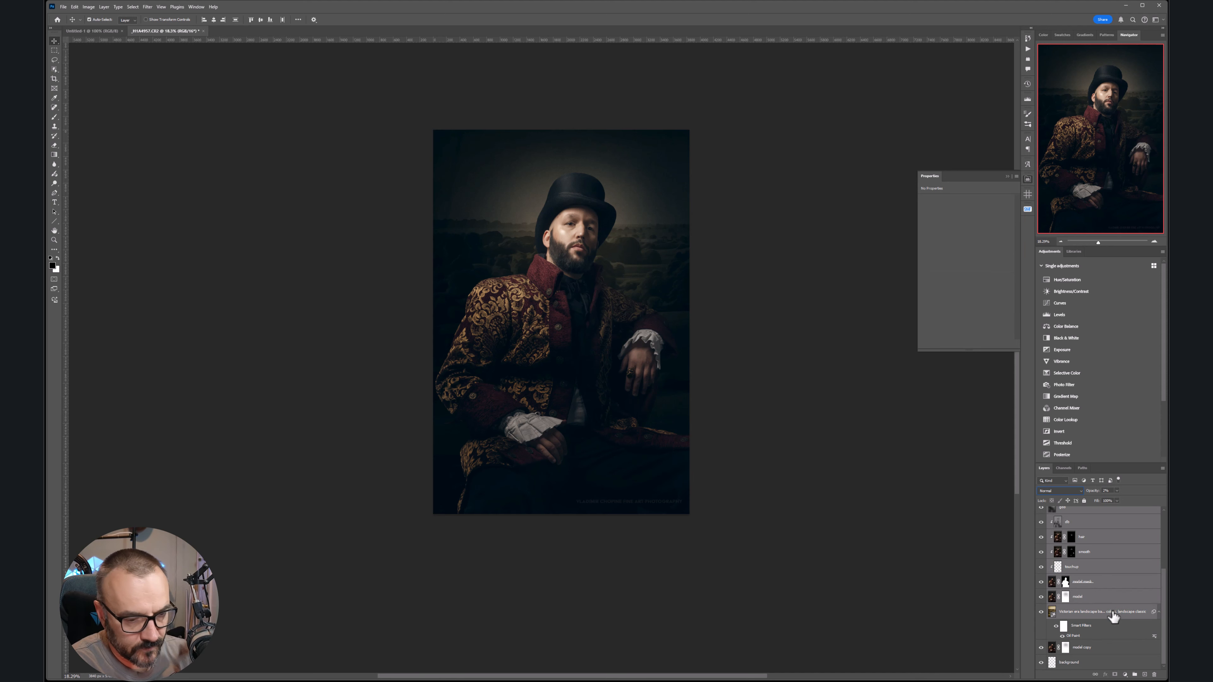
pyautogui.hotkey('ctrl', 'g')
pyautogui.doubleClick(1071, 511)
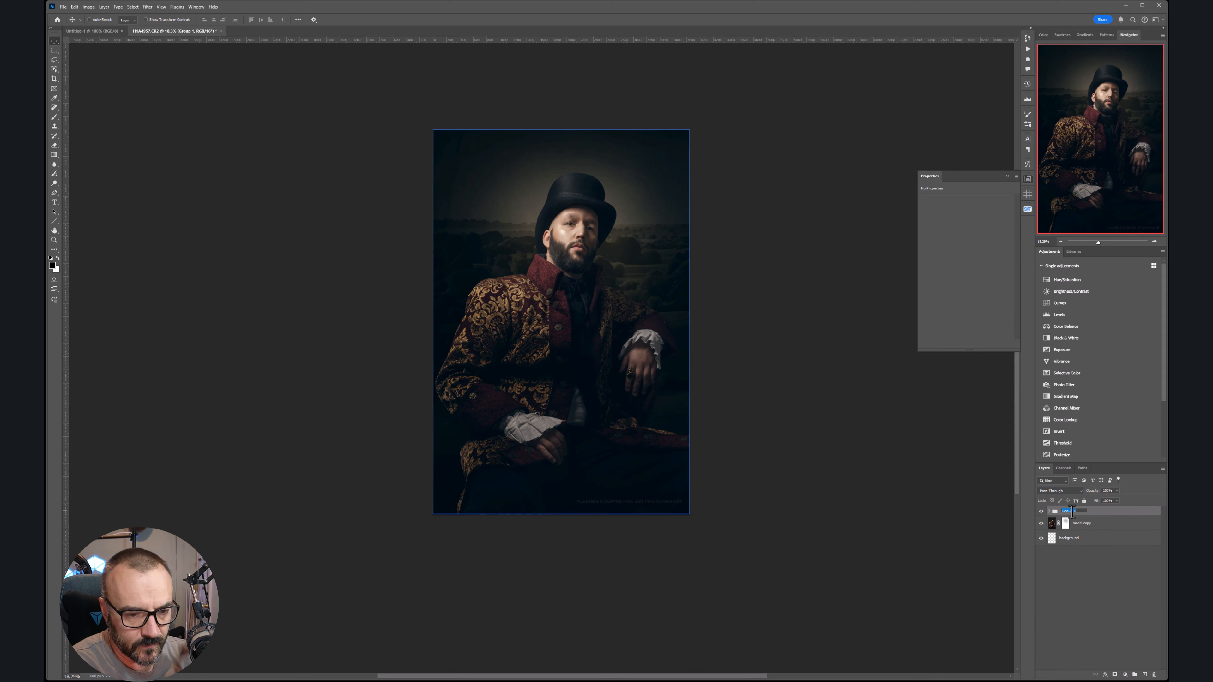
pyautogui.write('retouching')
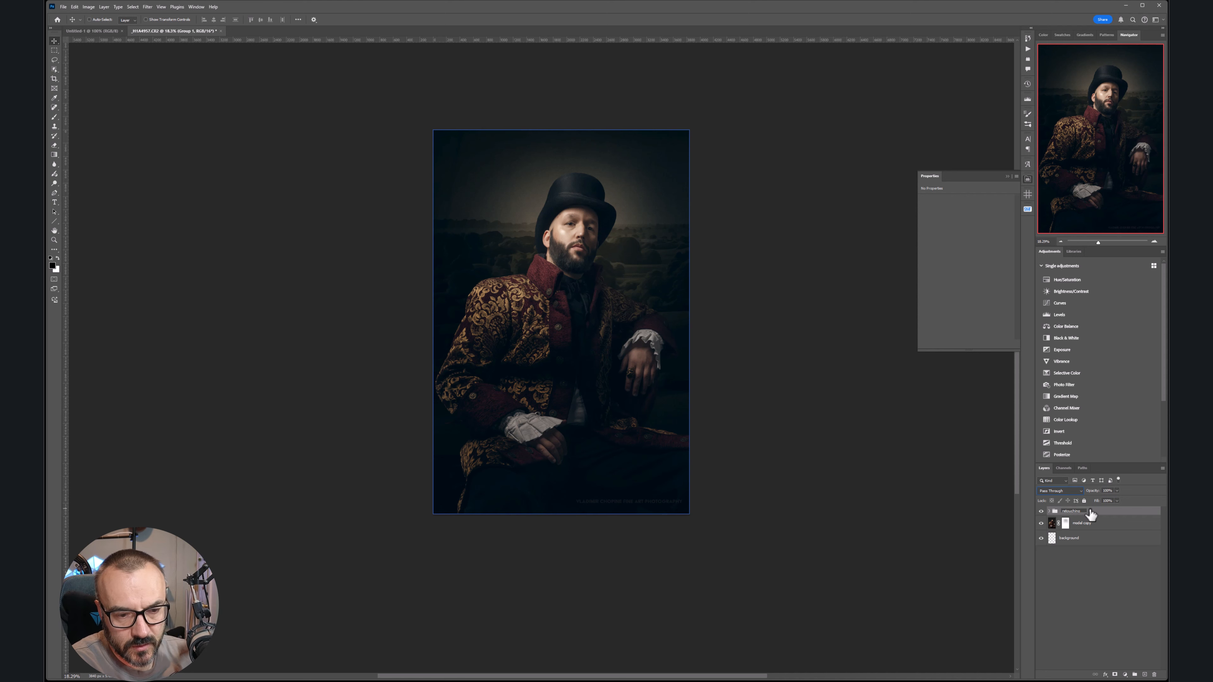
# - Delete the layer mask from the model copy layer without applying it
pyautogui.click(1066, 523)
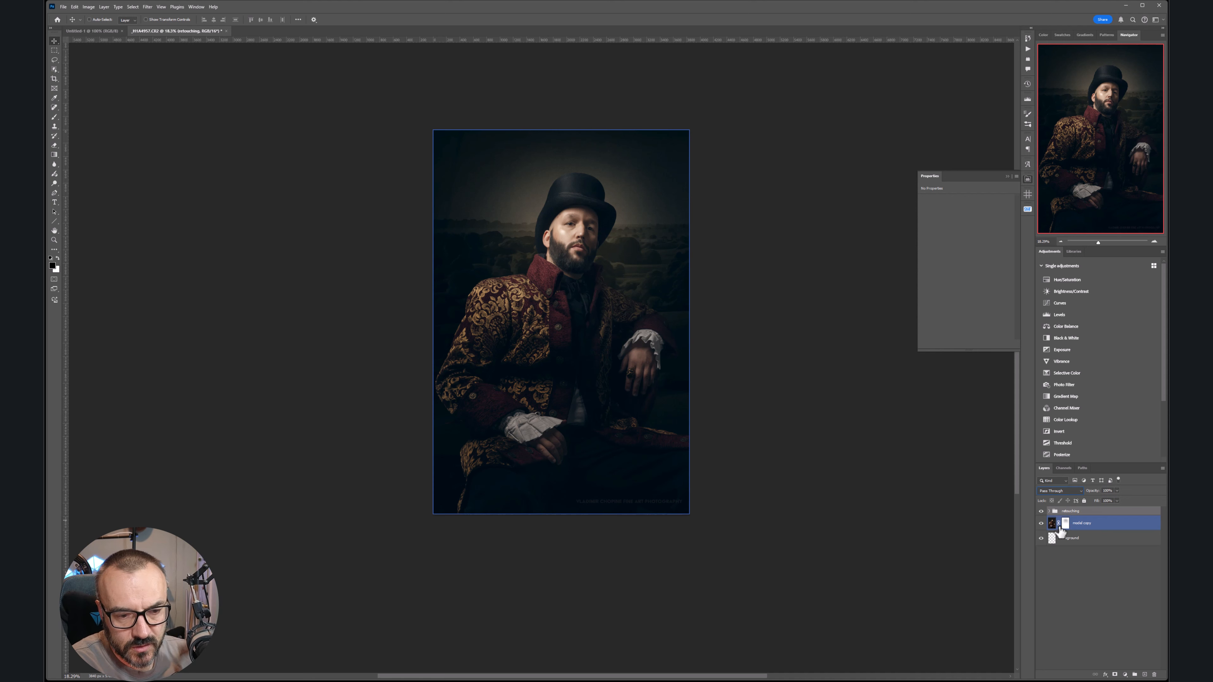
pyautogui.moveTo(1064, 523)
pyautogui.mouseDown()
pyautogui.moveTo(1092, 538)
pyautogui.moveTo(1069, 526)
pyautogui.mouseUp()
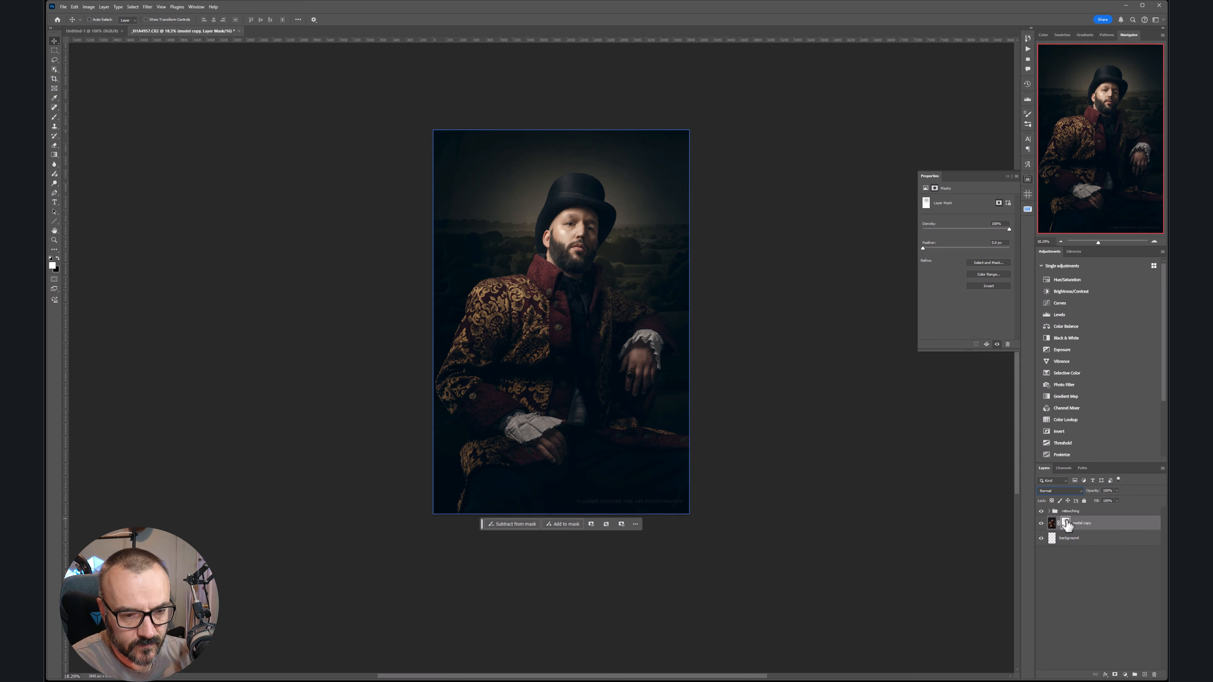
pyautogui.moveTo(1065, 524); pyautogui.dragTo(1154, 674)
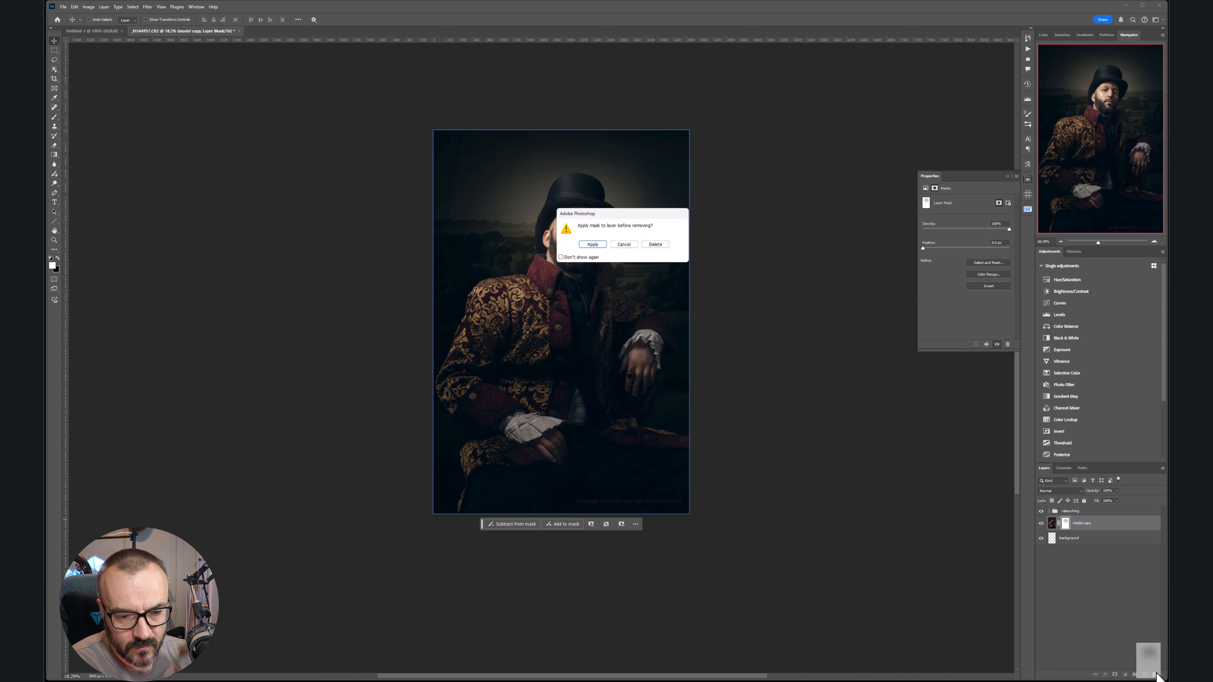
pyautogui.click(655, 244)
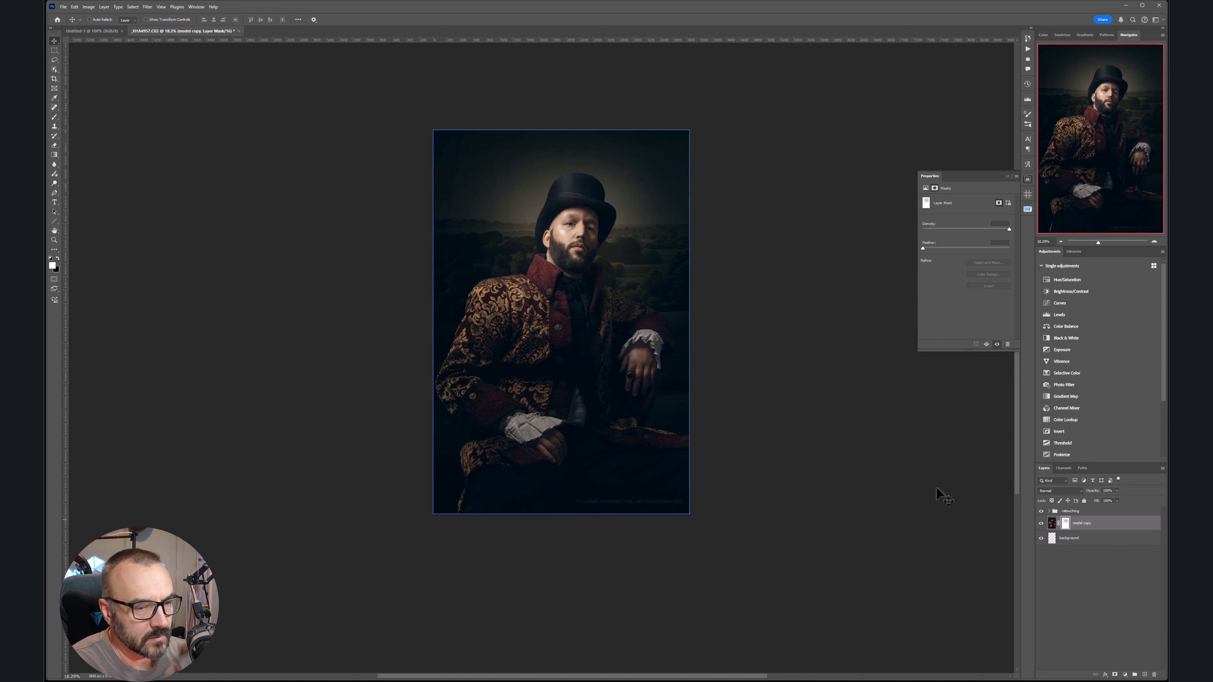
# - Toggle the retouching group's visibility off and on to compare the original photo with the finished portrait
pyautogui.click(1040, 511)
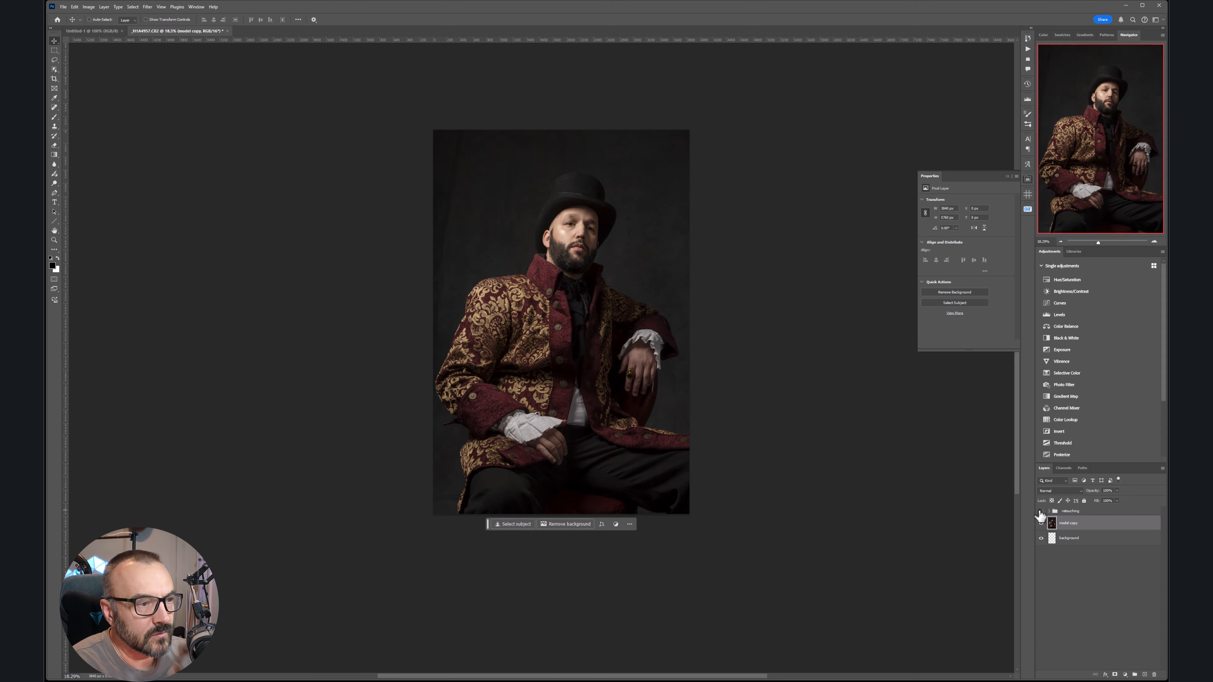
pyautogui.click(1040, 512)
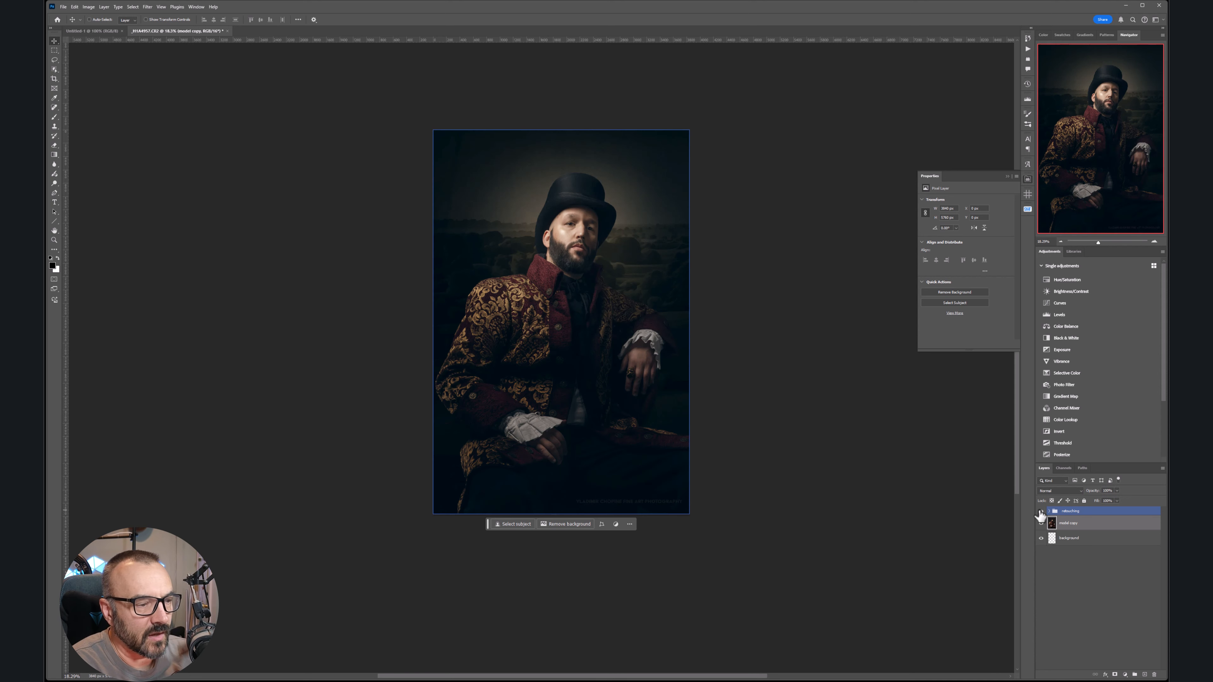
pyautogui.click(1041, 511)
pyautogui.click(1040, 511)
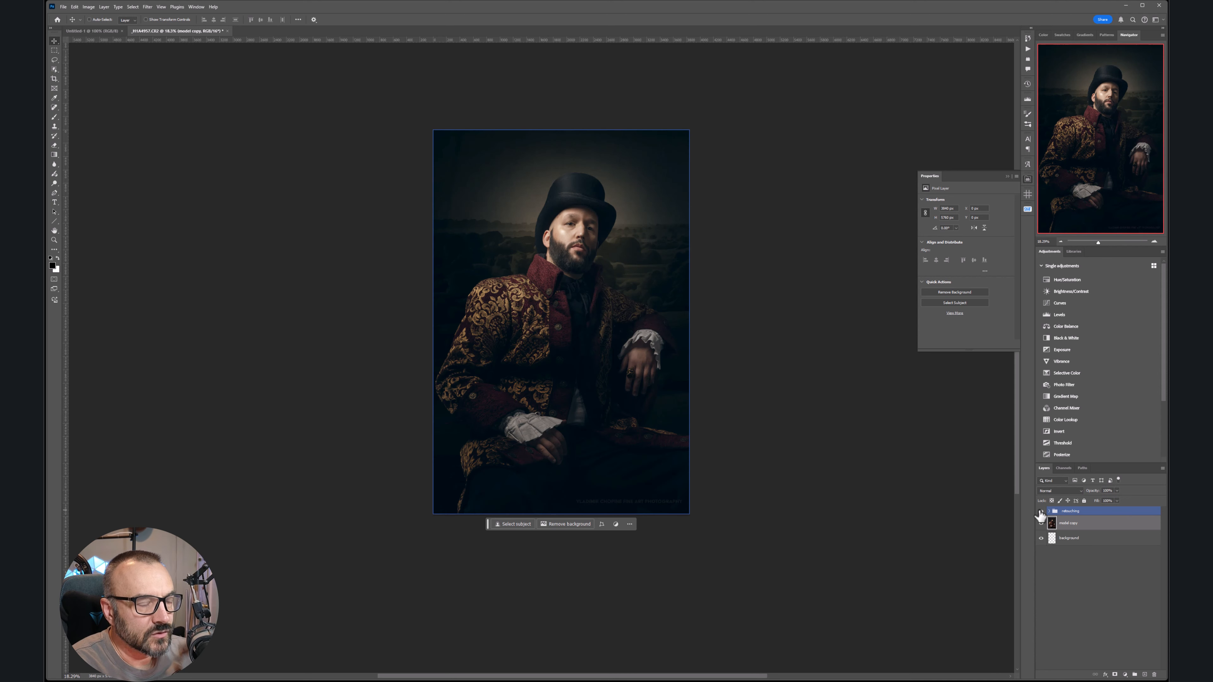
pyautogui.click(1041, 511)
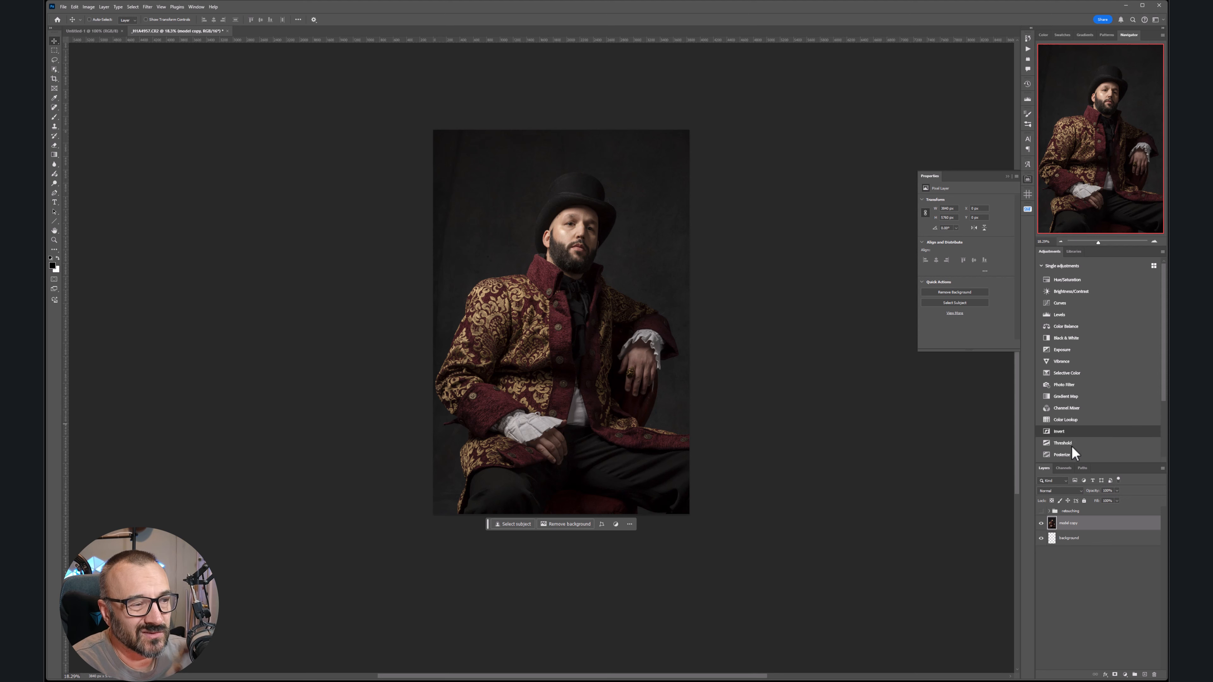
pyautogui.click(1041, 511)
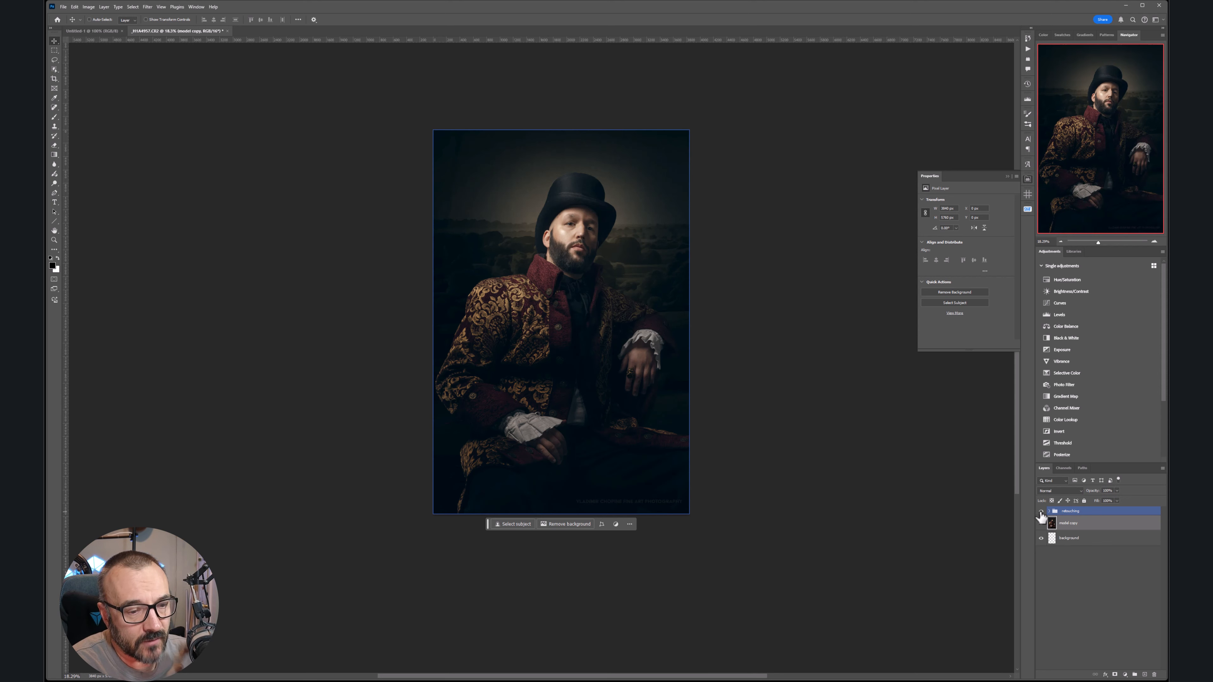